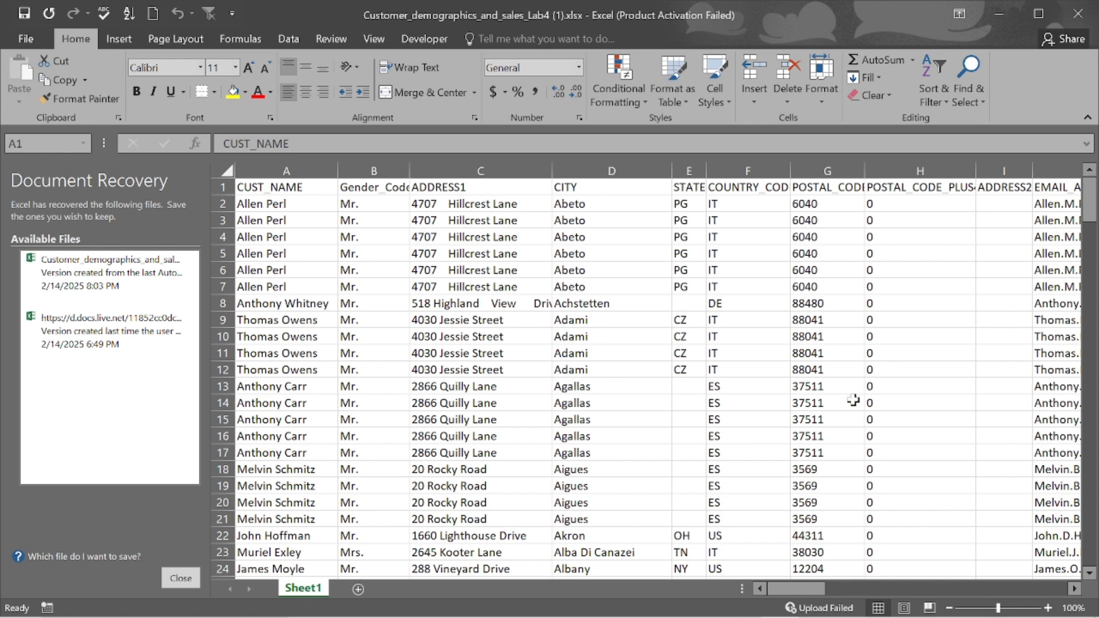
pyautogui.scroll(-2, 666, 346)
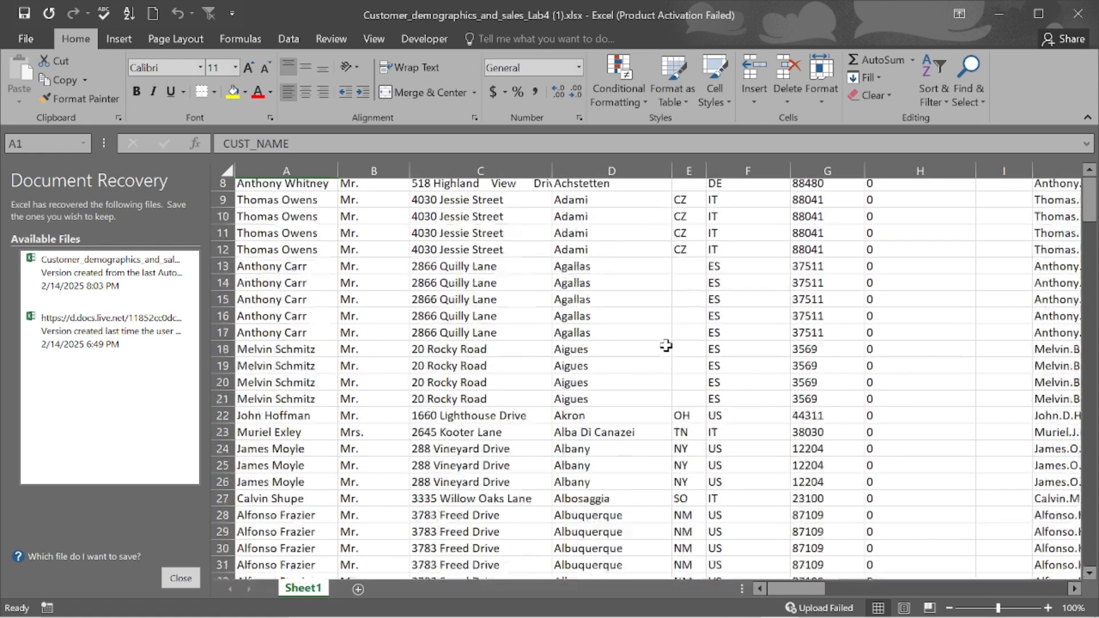
pyautogui.scroll(-2, 666, 346)
pyautogui.scroll(3, 666, 346)
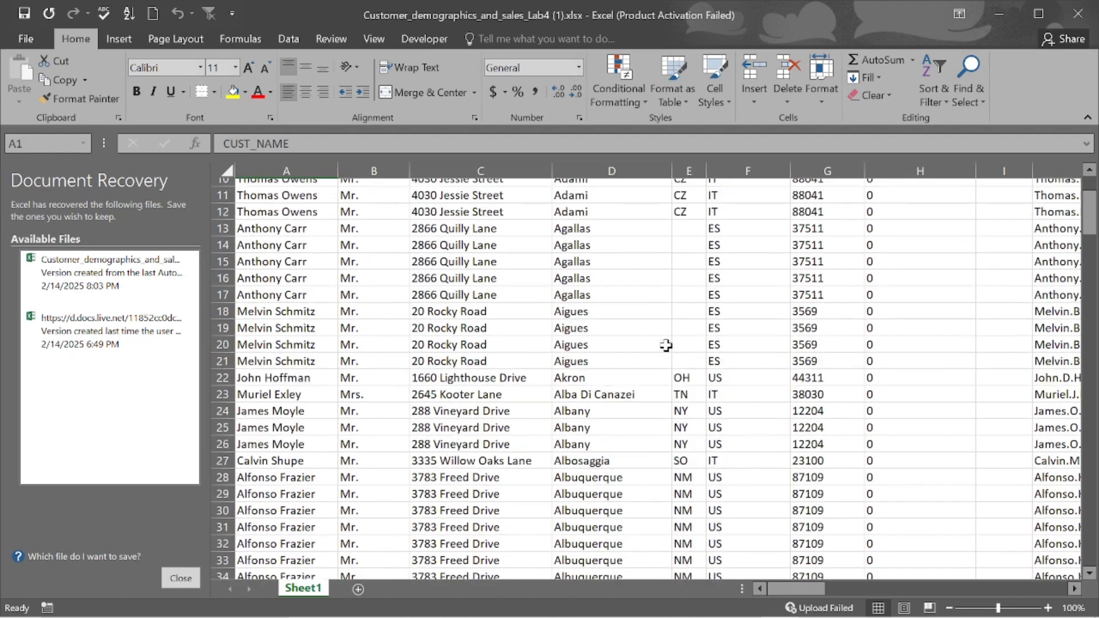
pyautogui.scroll(2, 666, 346)
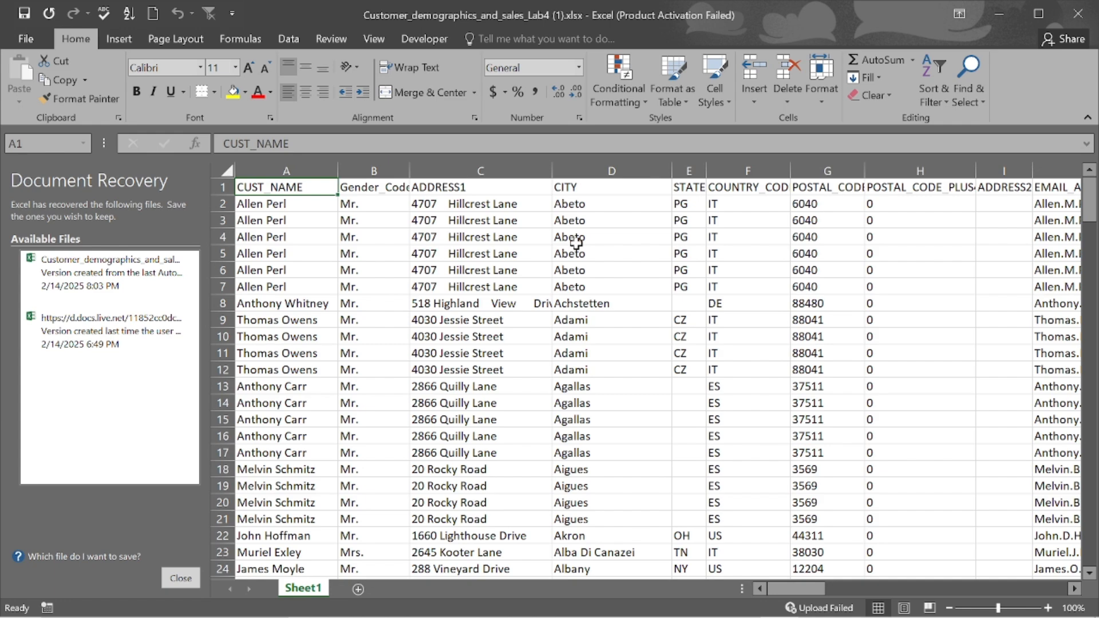
pyautogui.hscroll(3, 576, 243)
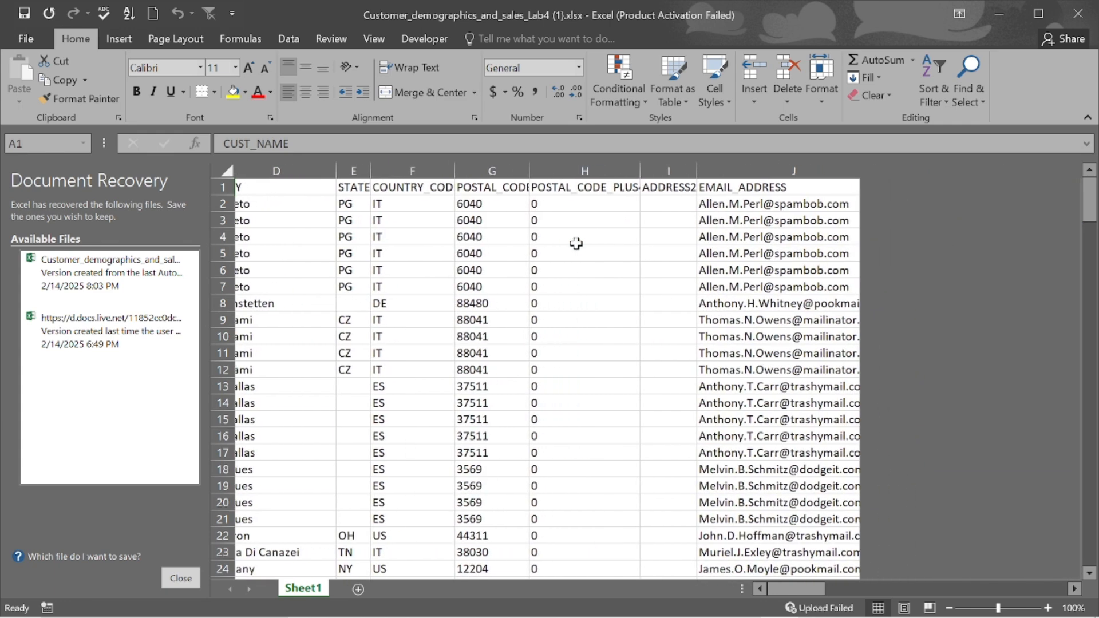
pyautogui.hscroll(3, 576, 243)
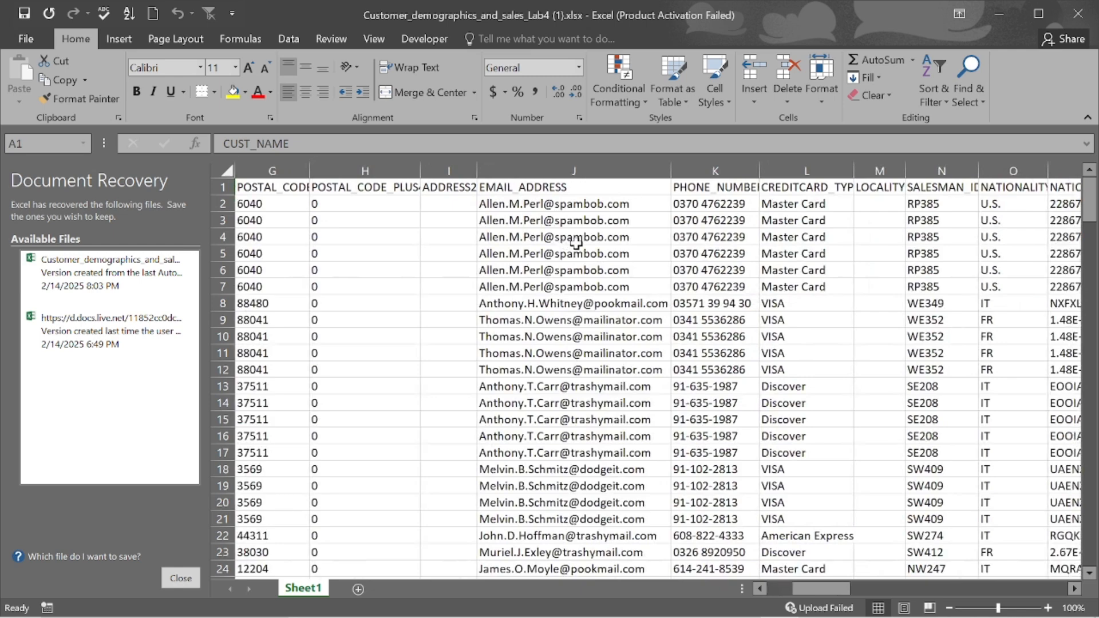
pyautogui.hscroll(4, 576, 243)
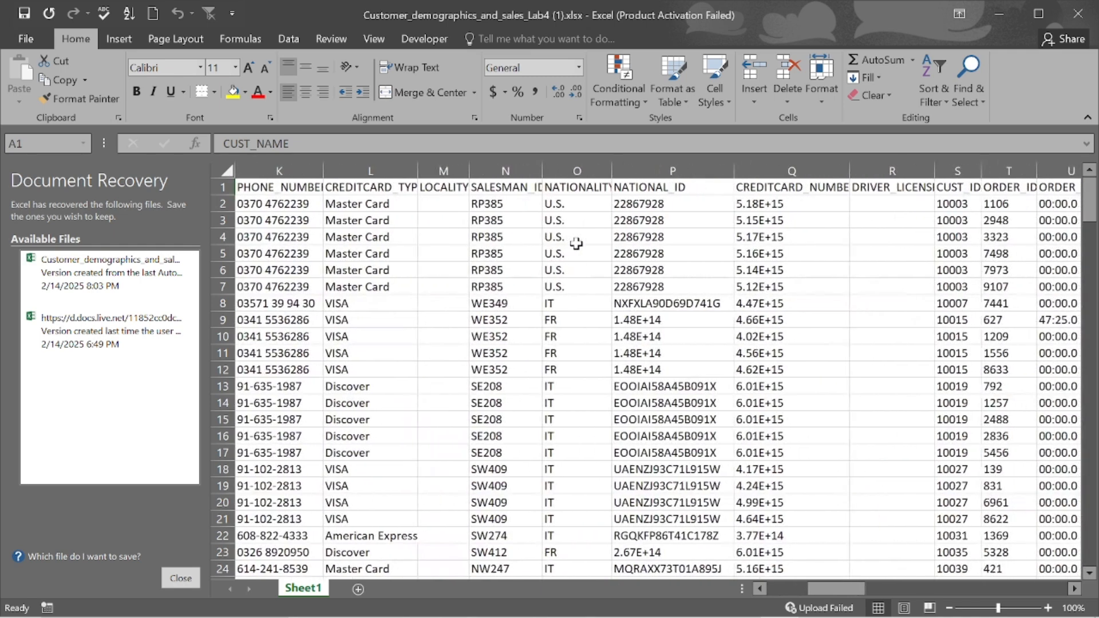
pyautogui.hscroll(-10, 576, 243)
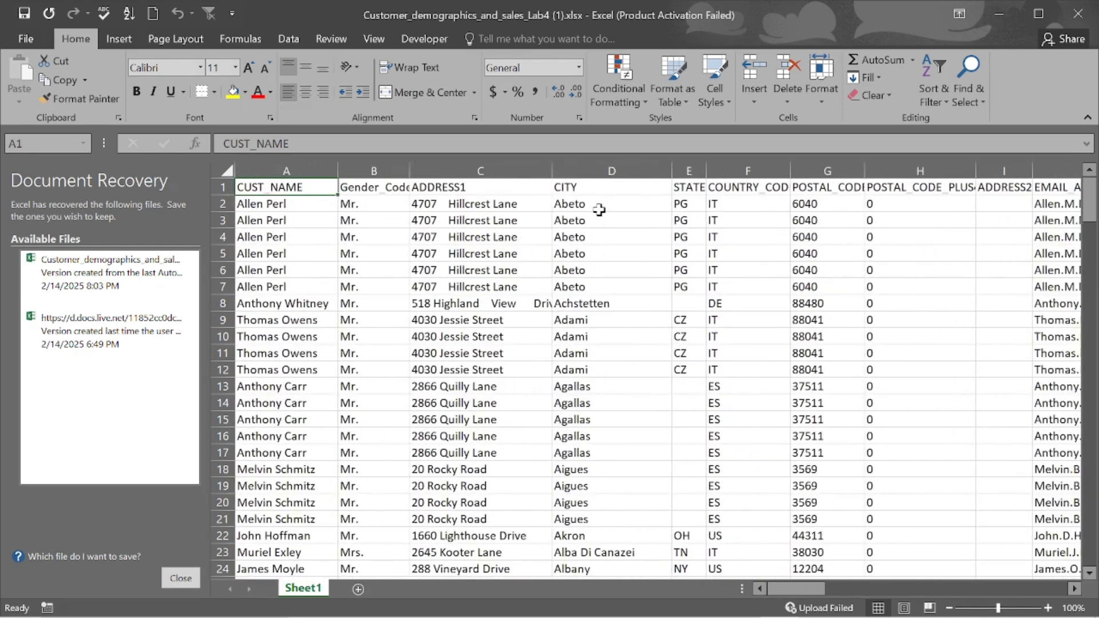
# - Edit cell D3 so its city reads the misspelled Abto instead of Abeto
pyautogui.click(572, 223)
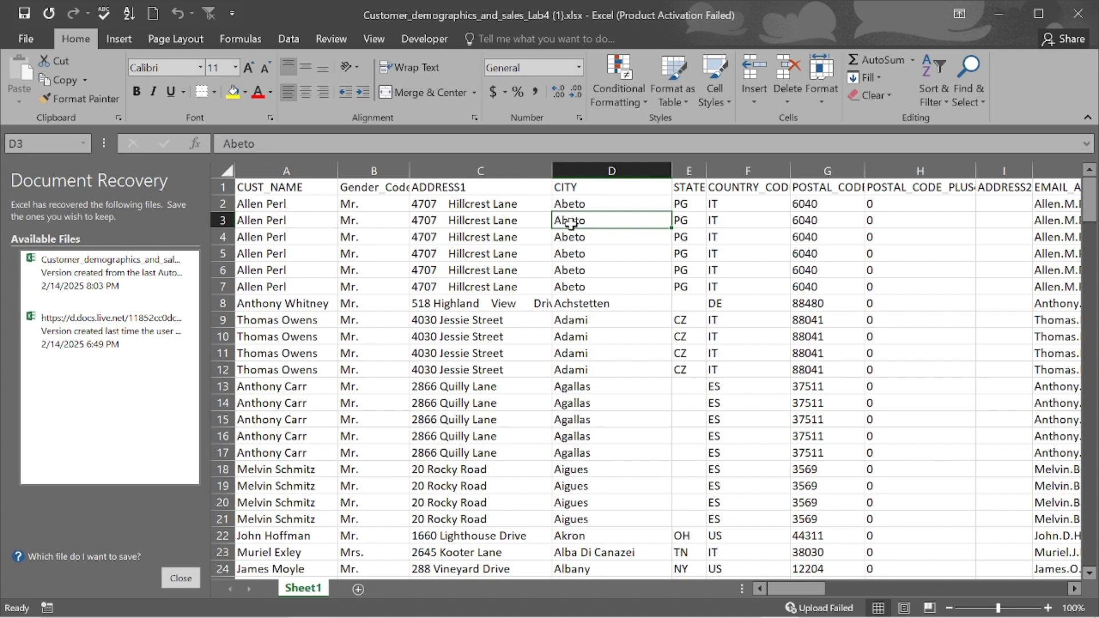
pyautogui.press('End')
pyautogui.press('Down')
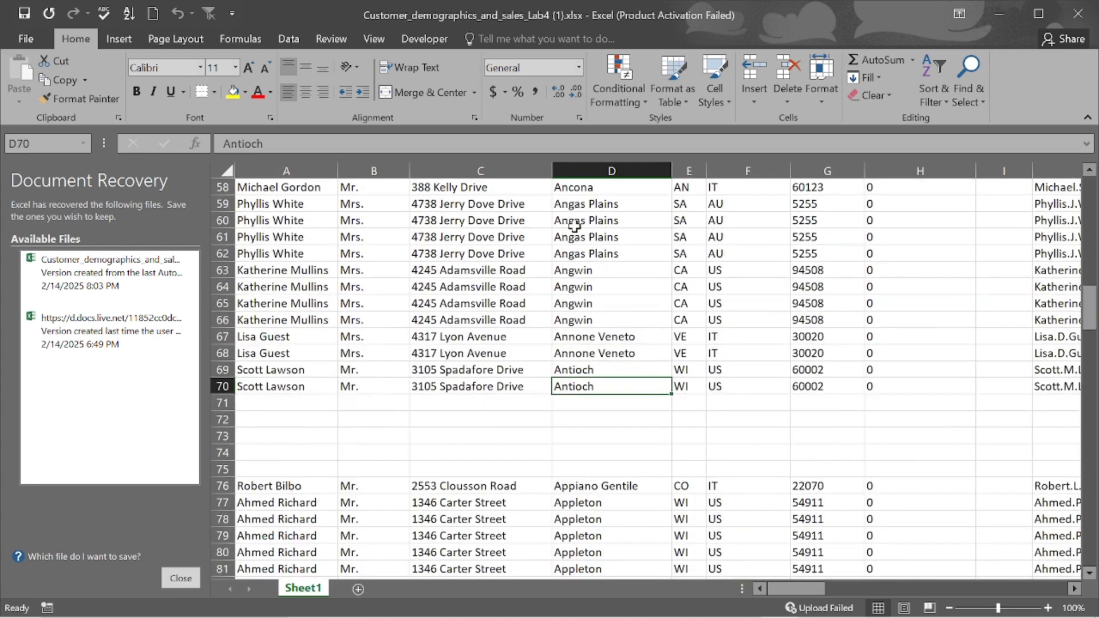
pyautogui.scroll(10, 575, 226)
pyautogui.scroll(9, 575, 226)
pyautogui.doubleClick(575, 220)
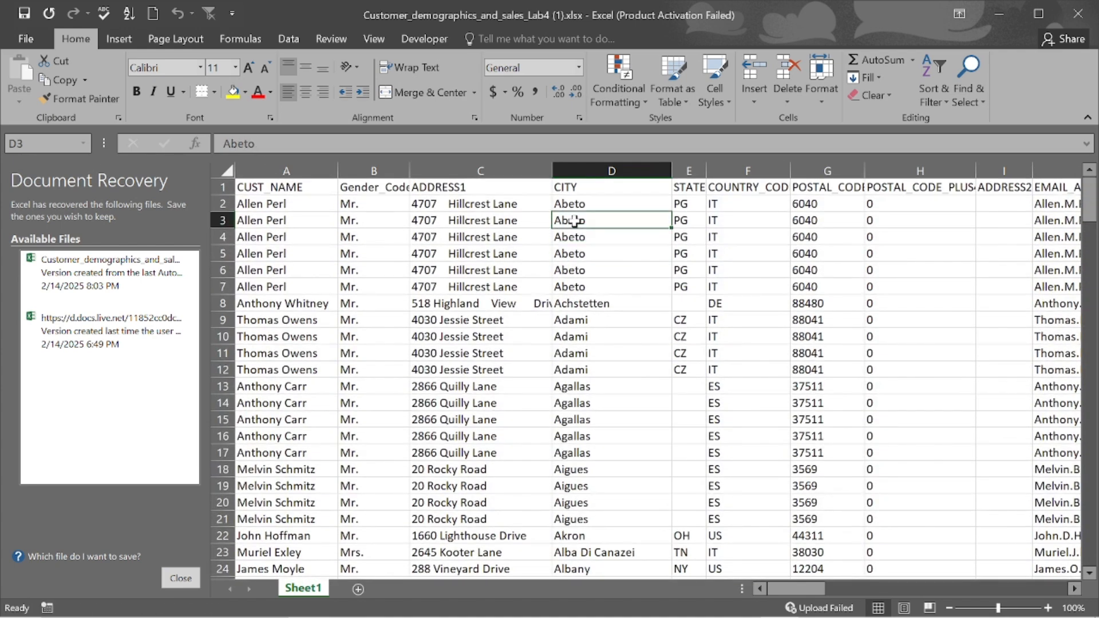
pyautogui.press('BackSpace')
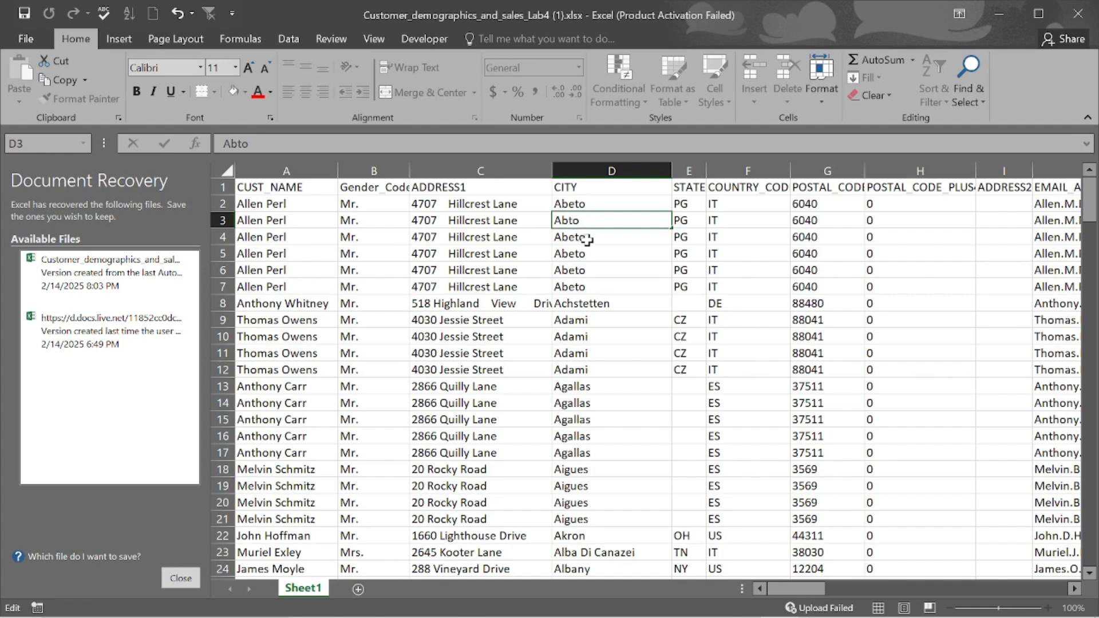
pyautogui.click(588, 240)
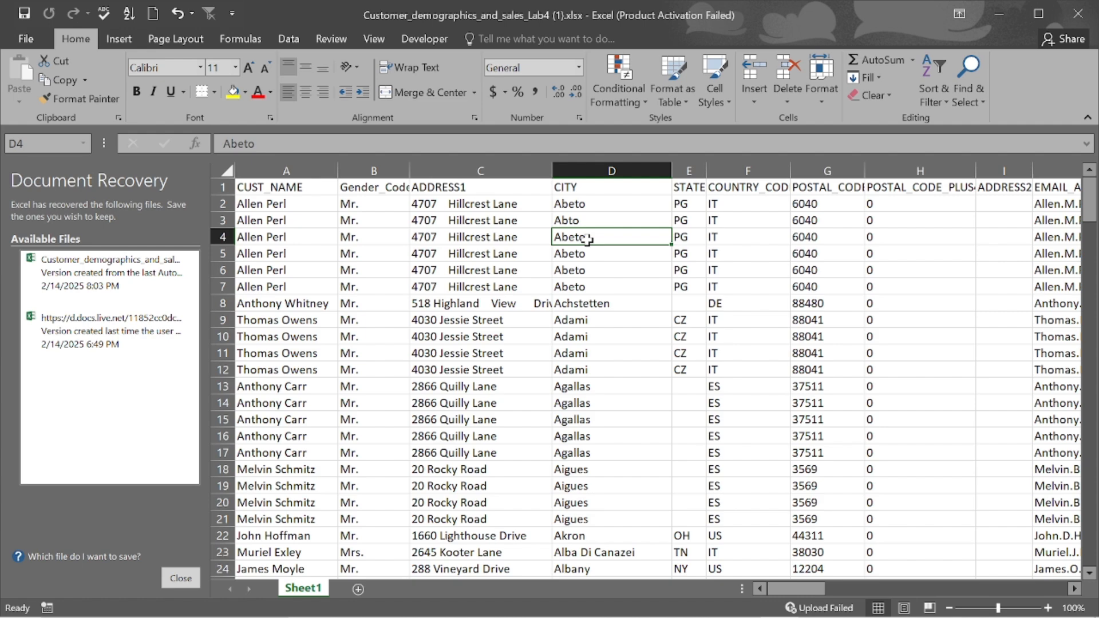
pyautogui.scroll(-6, 588, 239)
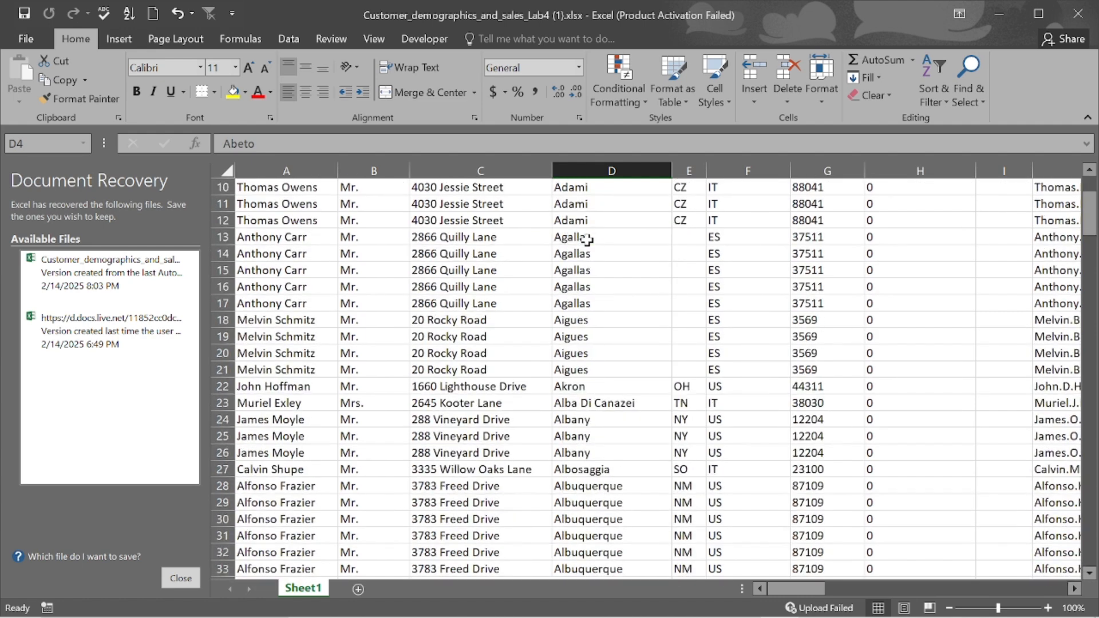
pyautogui.scroll(-1, 588, 240)
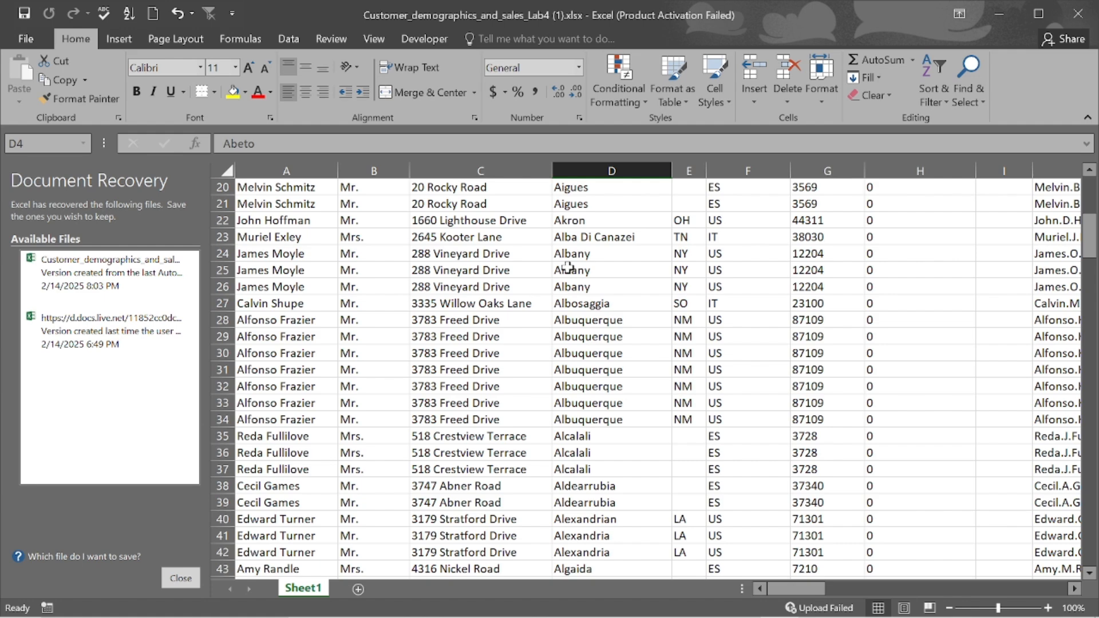
pyautogui.scroll(-5, 568, 267)
pyautogui.scroll(4, 567, 267)
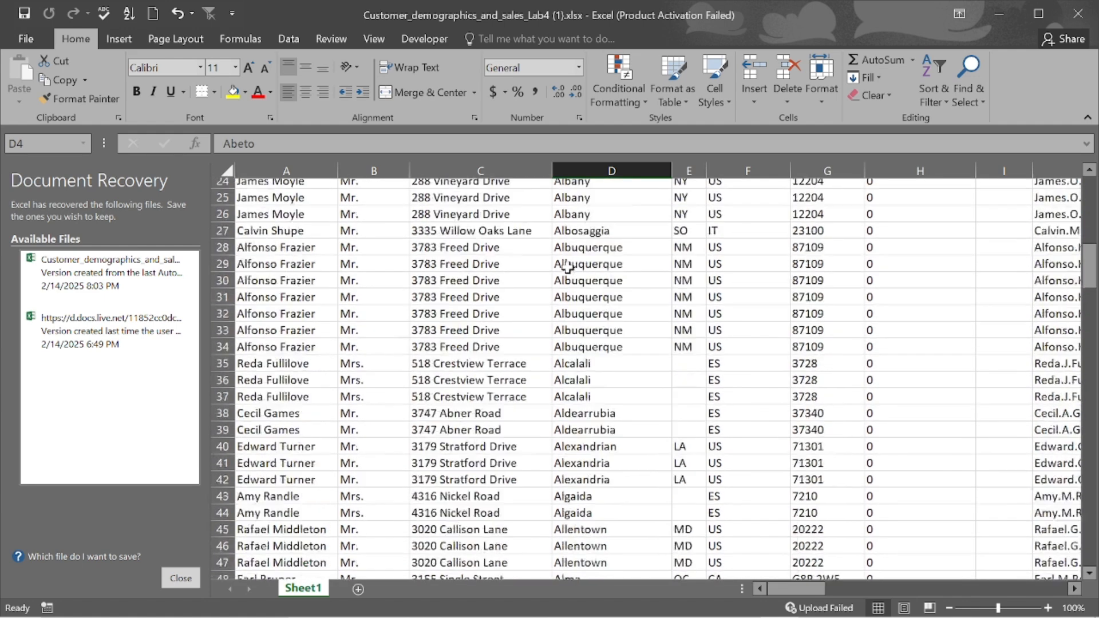
pyautogui.scroll(8, 567, 267)
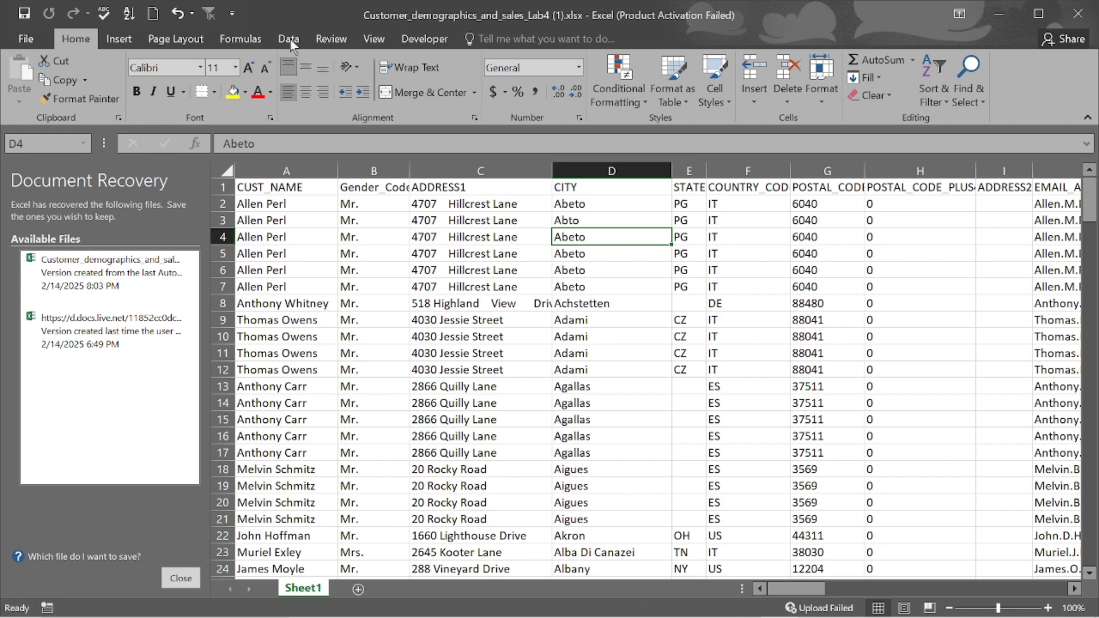
pyautogui.click(595, 171)
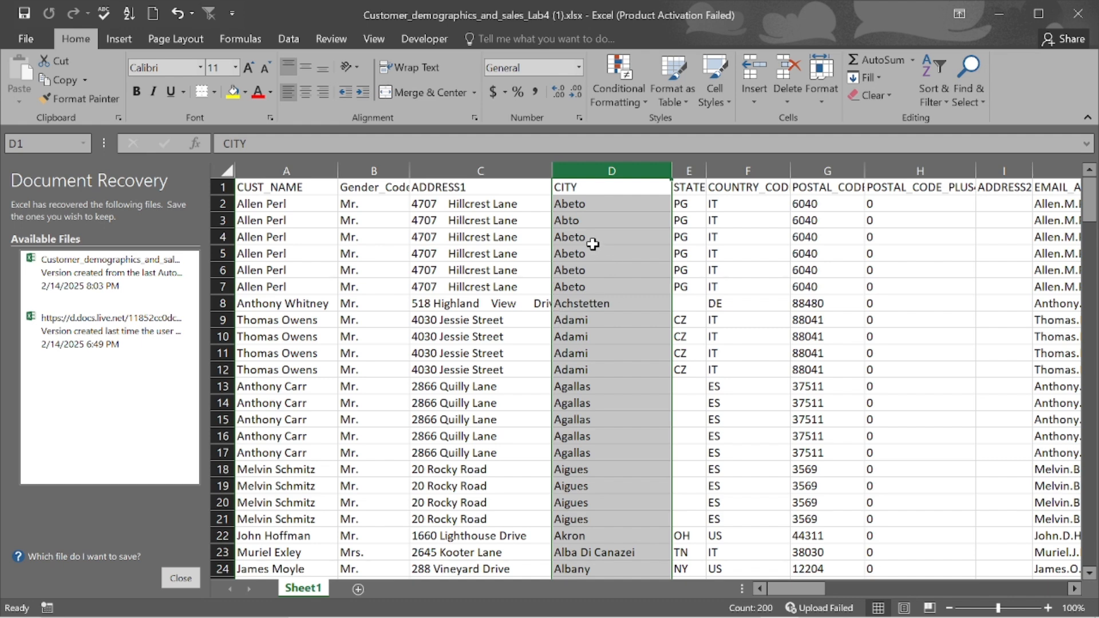
pyautogui.click(571, 271)
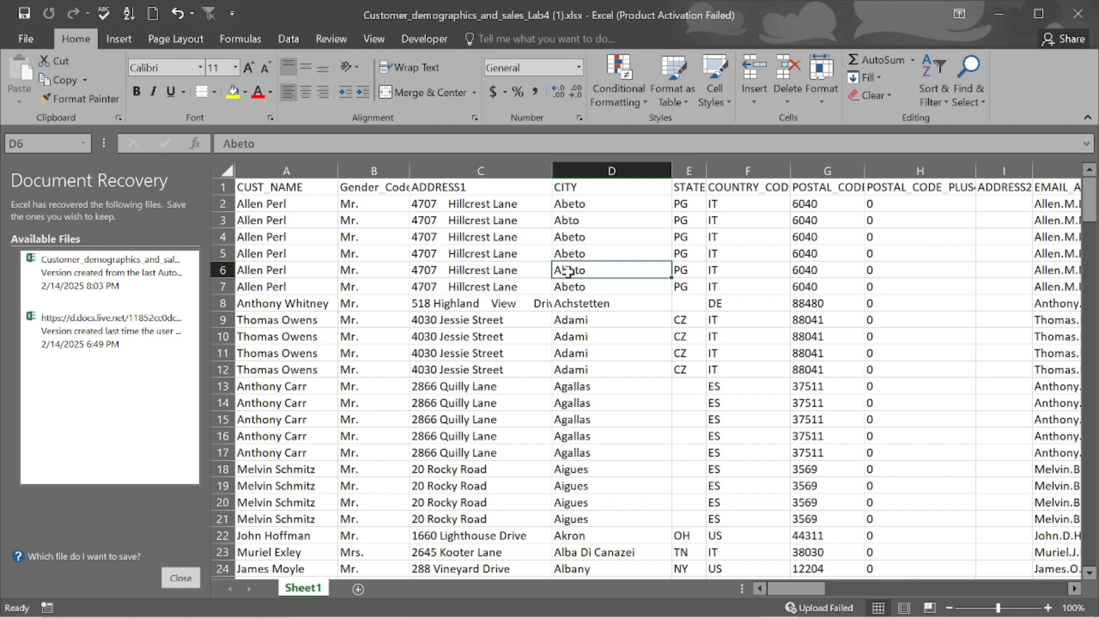
# - Change D6 from Abeto to Abto, then select the entire CITY column D
pyautogui.doubleClick(569, 271)
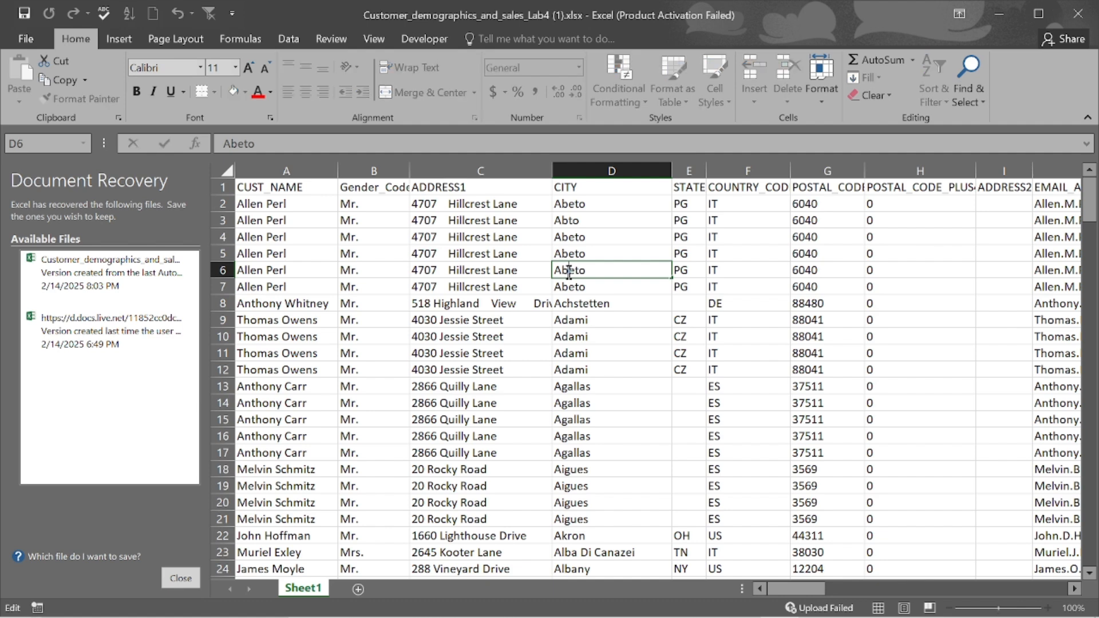
pyautogui.press('Delete')
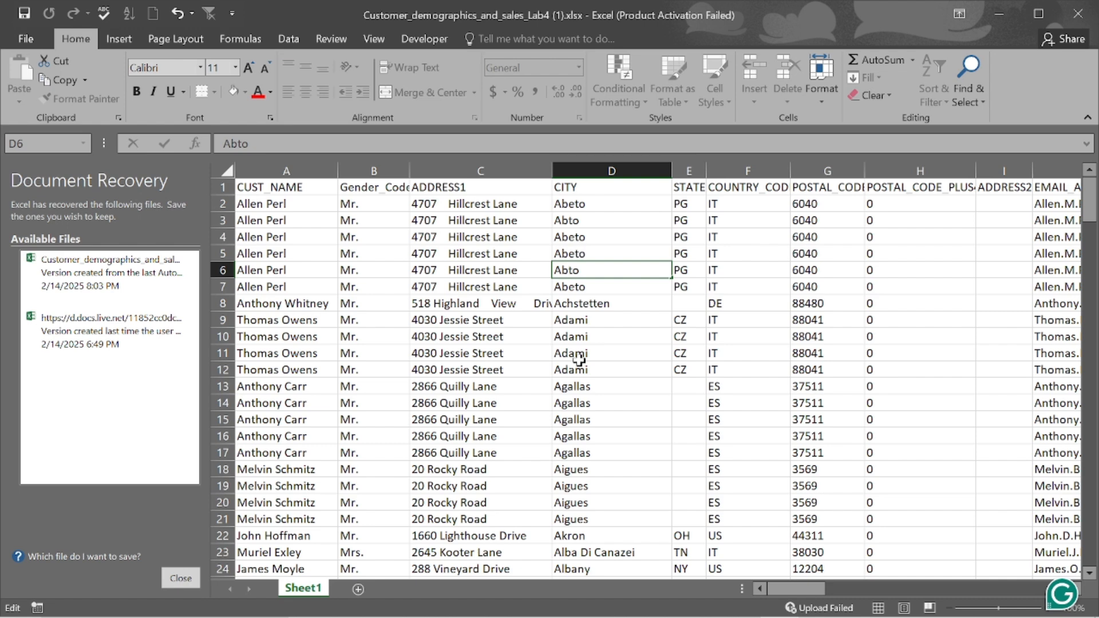
pyautogui.click(588, 252)
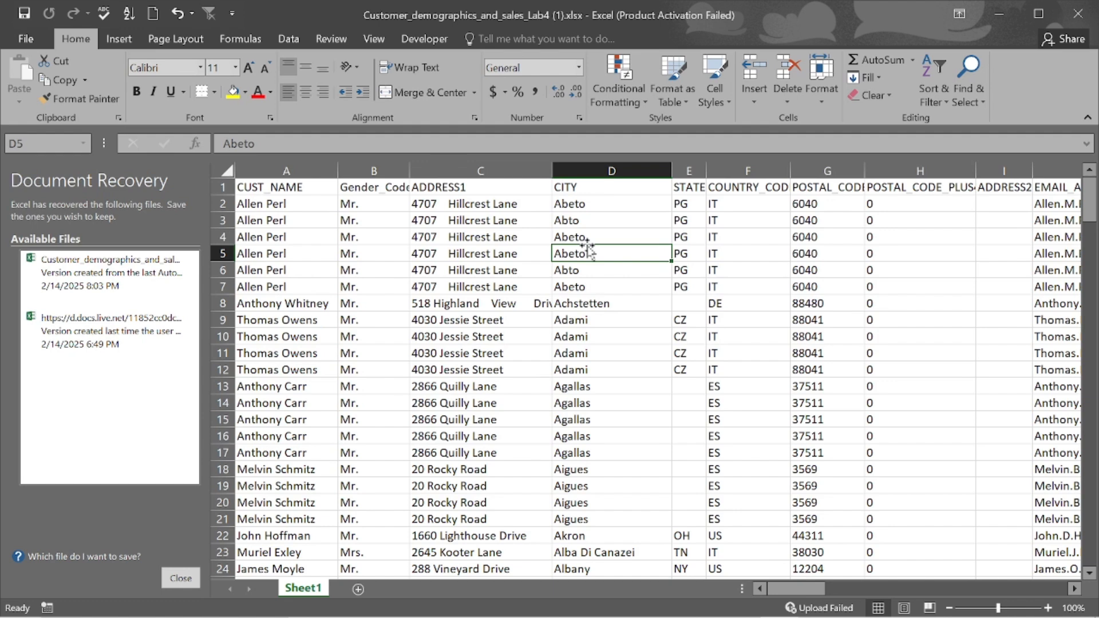
pyautogui.click(601, 168)
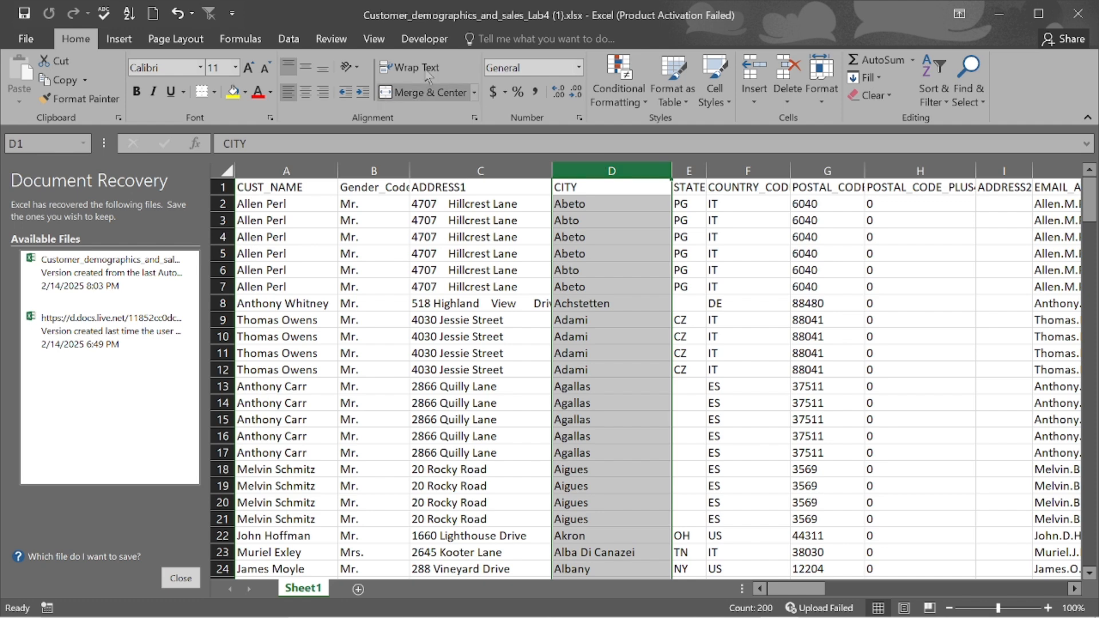
# - Switch the ribbon to the Review tab to reach the Spelling command
pyautogui.click(332, 39)
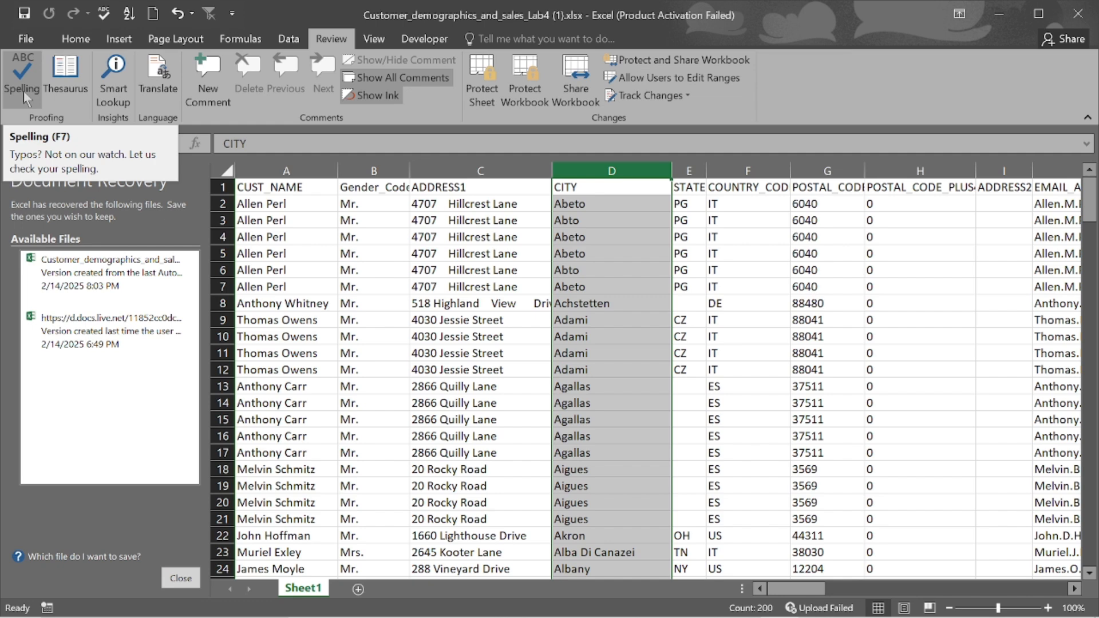
pyautogui.click(20, 75)
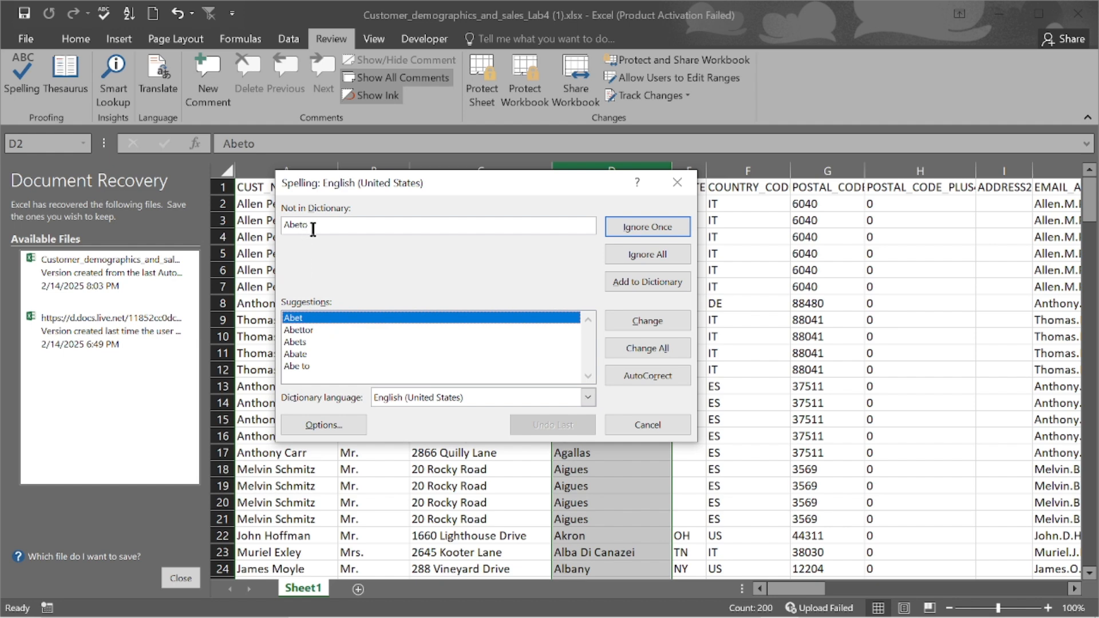
pyautogui.click(653, 423)
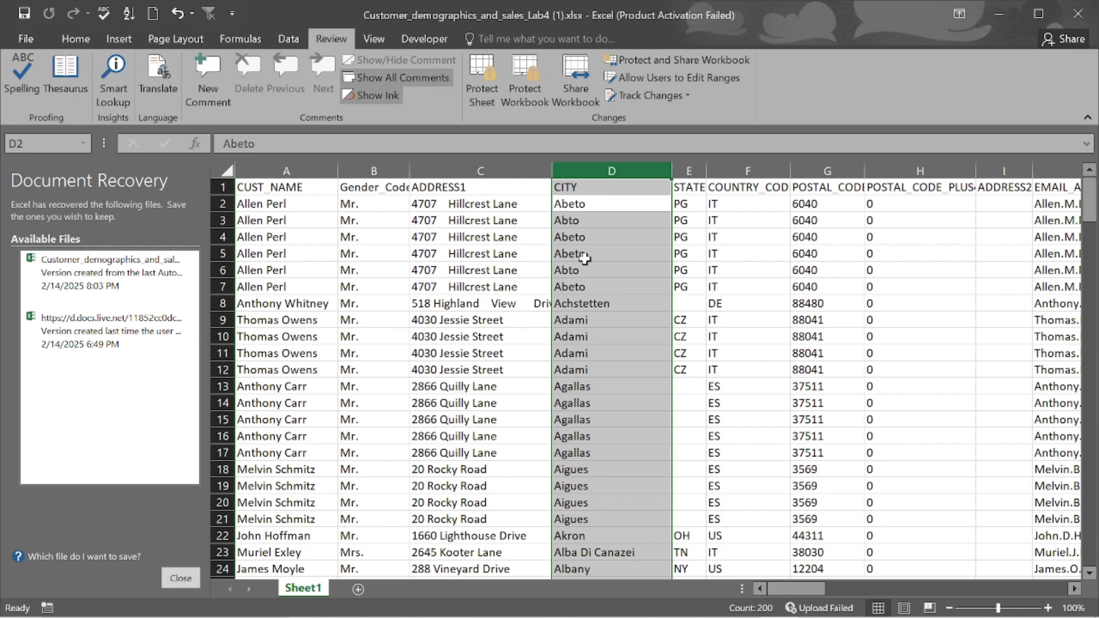
# - Run Spelling on column D, which flags Abeto in D2 with Abet suggested
pyautogui.click(20, 72)
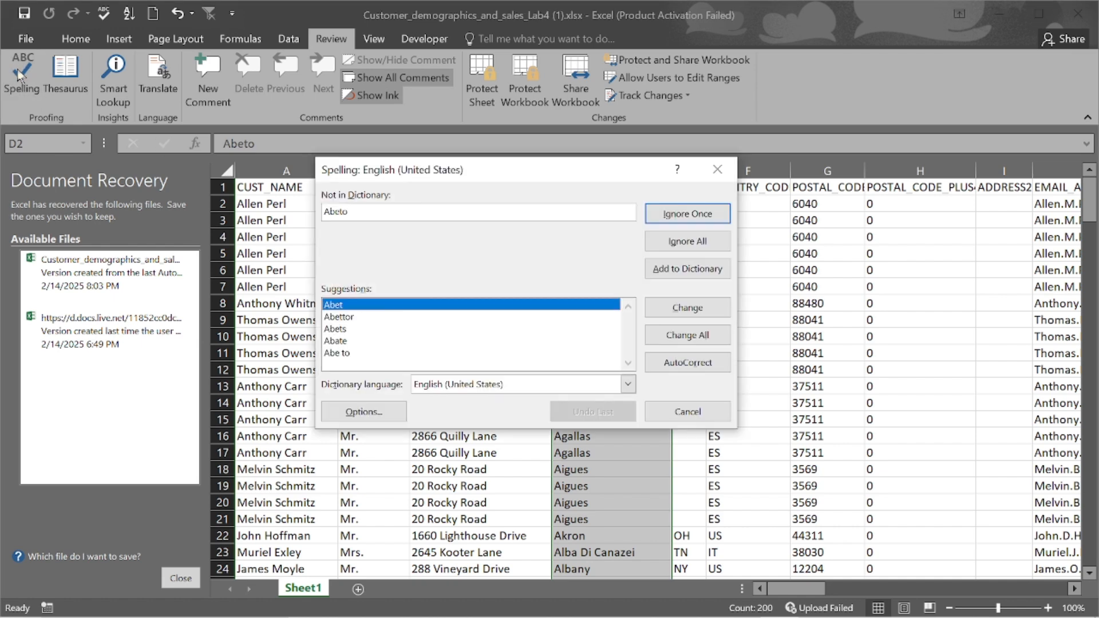
# - Highlight Abettor as a suggestion but cancel the check, leaving D2 as Abeto
pyautogui.click(347, 318)
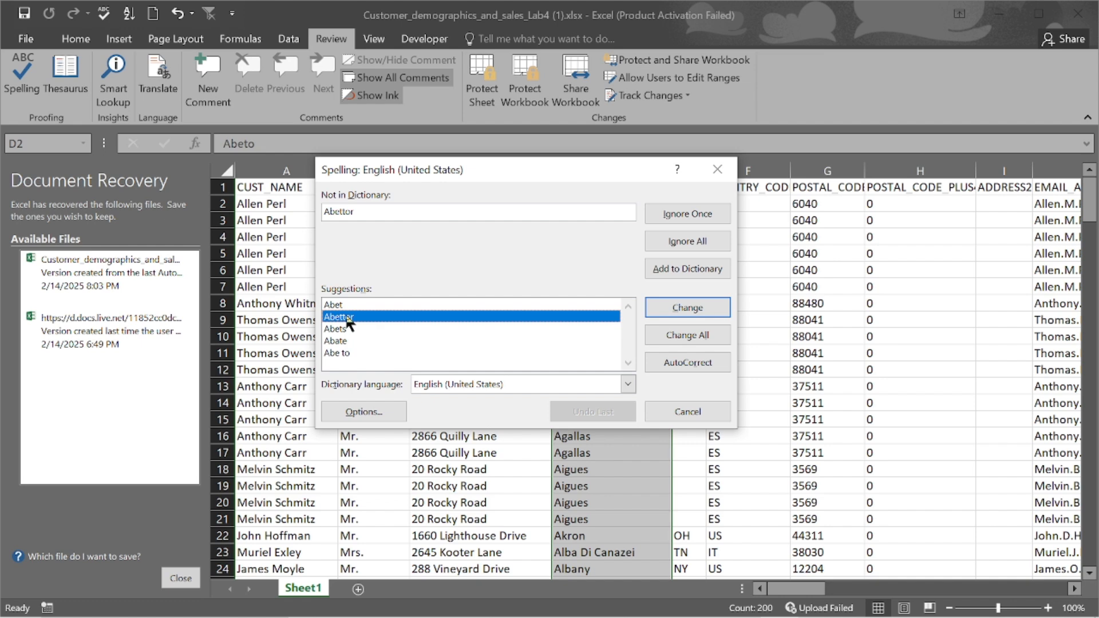
pyautogui.click(699, 410)
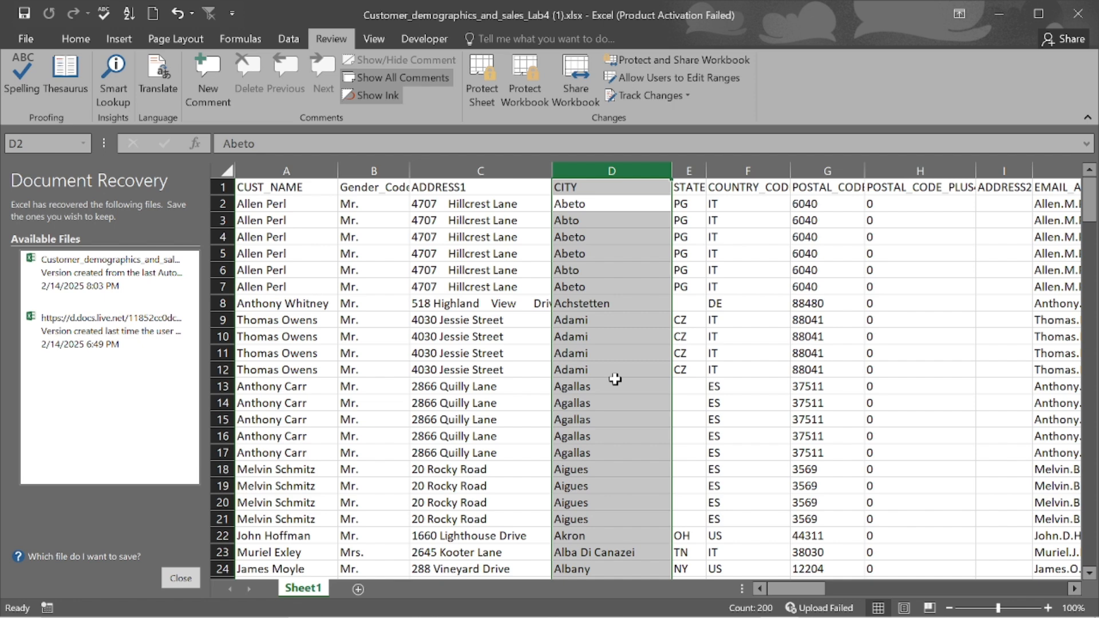
# - Undo D6 back to Abeto and copy Sheet1 as Sheet1 (2) before the original
pyautogui.hotkey('ctrl', 'z')
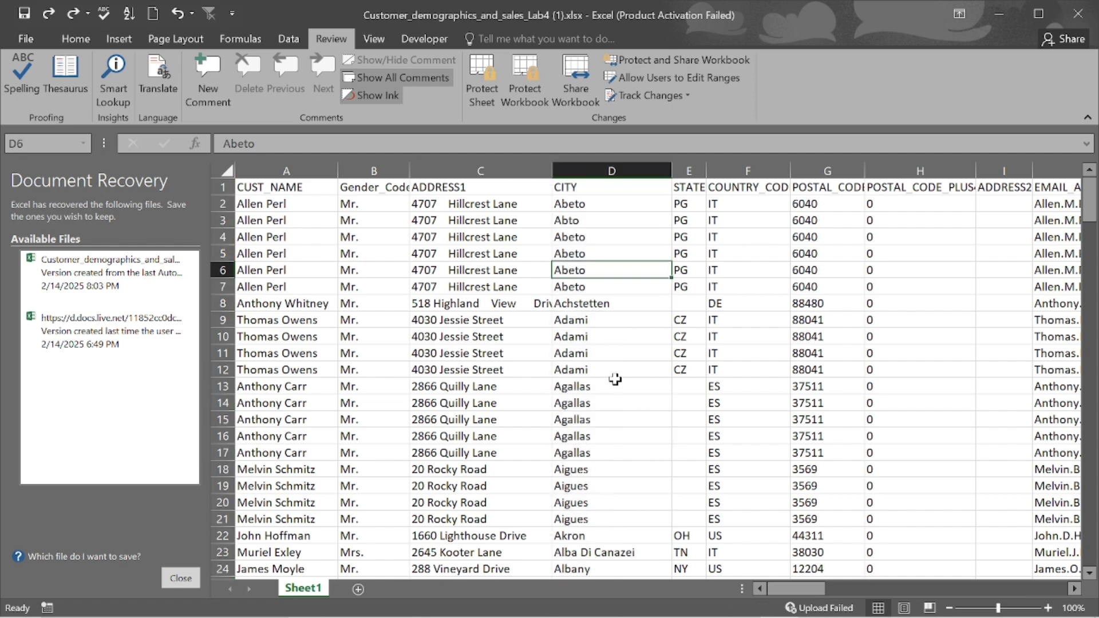
pyautogui.rightClick(316, 593)
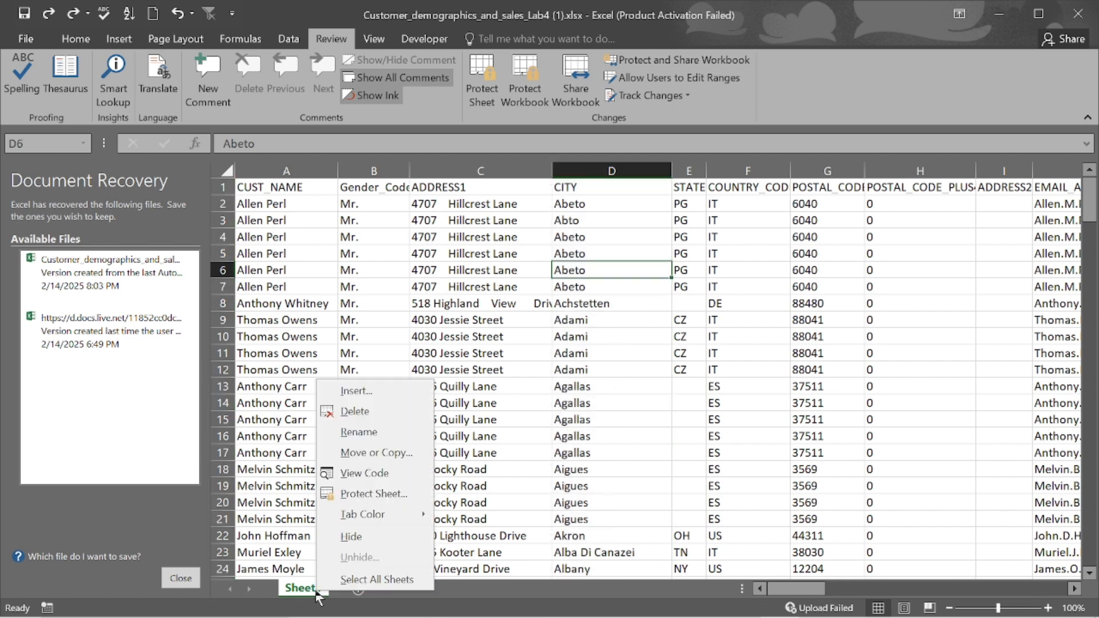
pyautogui.click(378, 454)
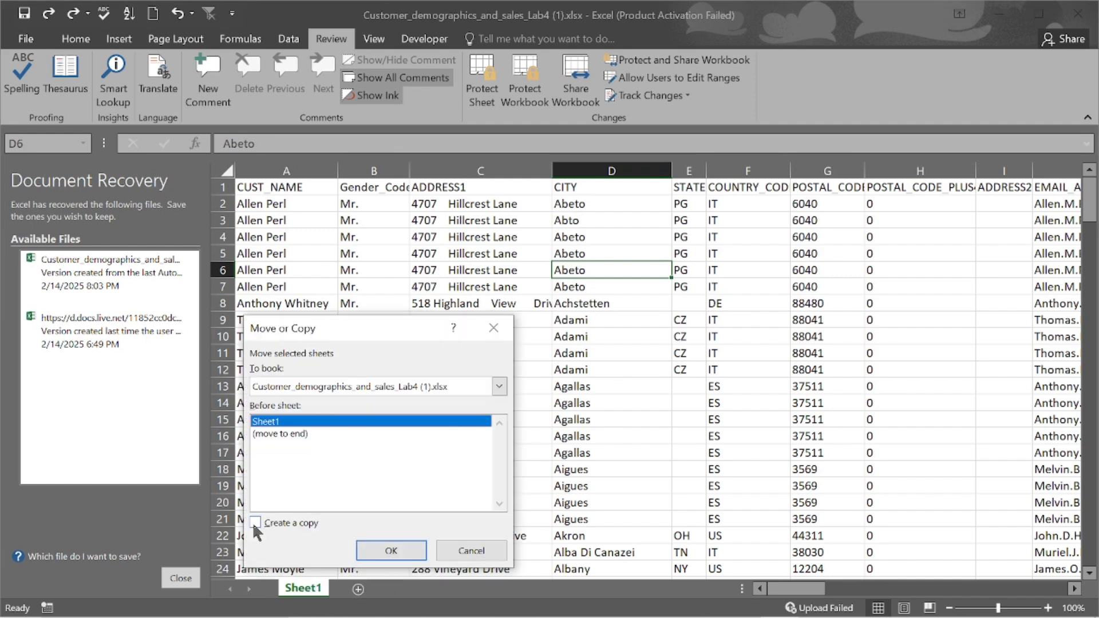
pyautogui.click(254, 522)
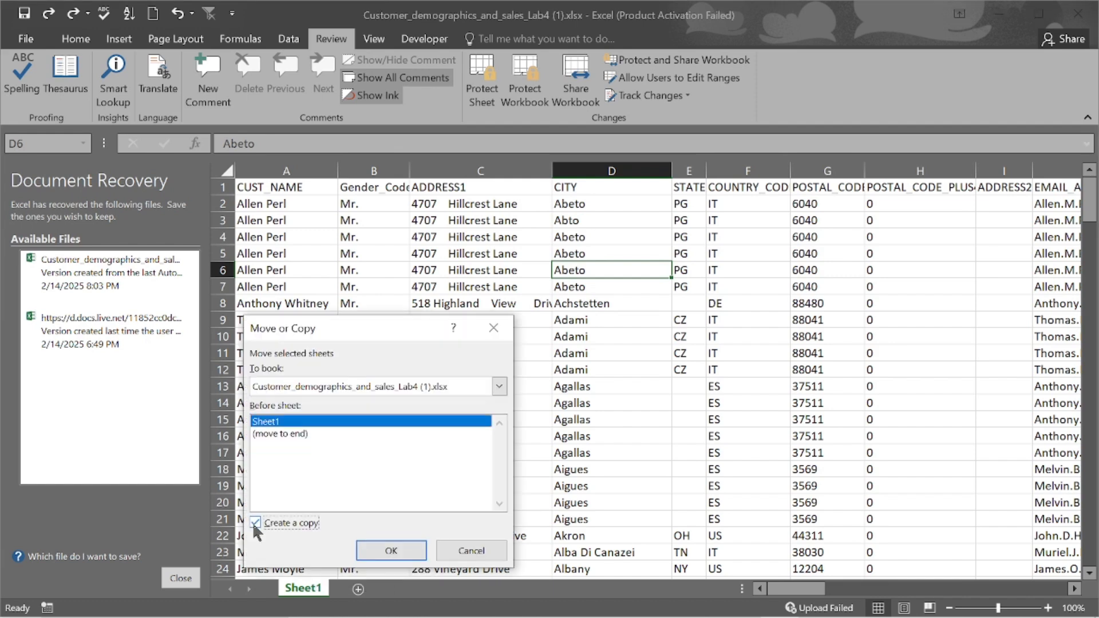
pyautogui.click(398, 548)
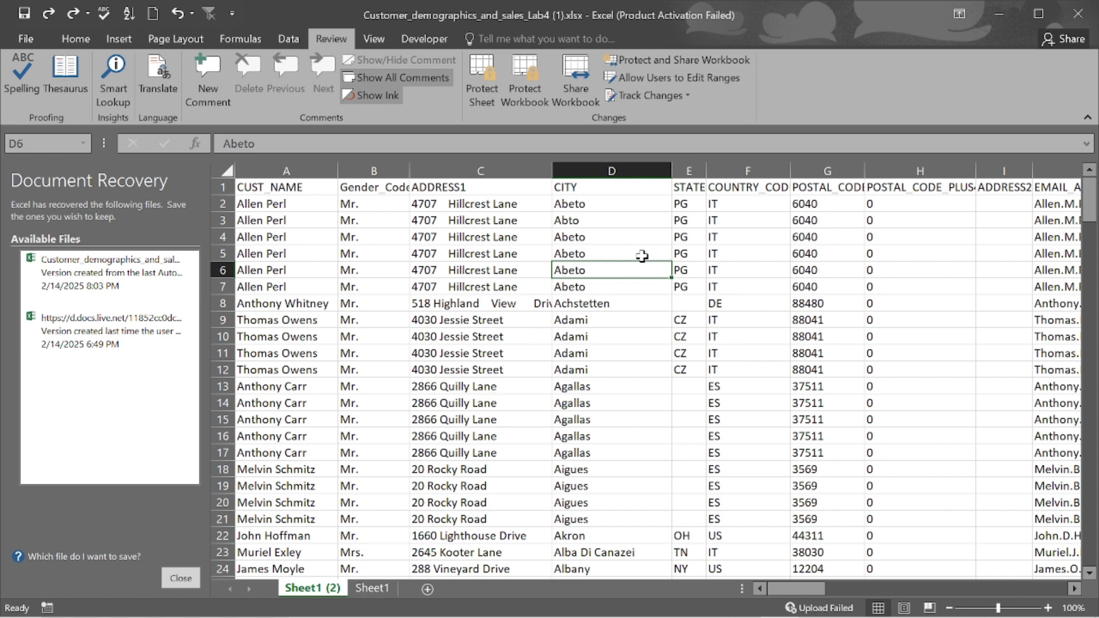
# - On Sheet1 (2), spell-check column D and Change All Abeto to Abettor
pyautogui.click(612, 170)
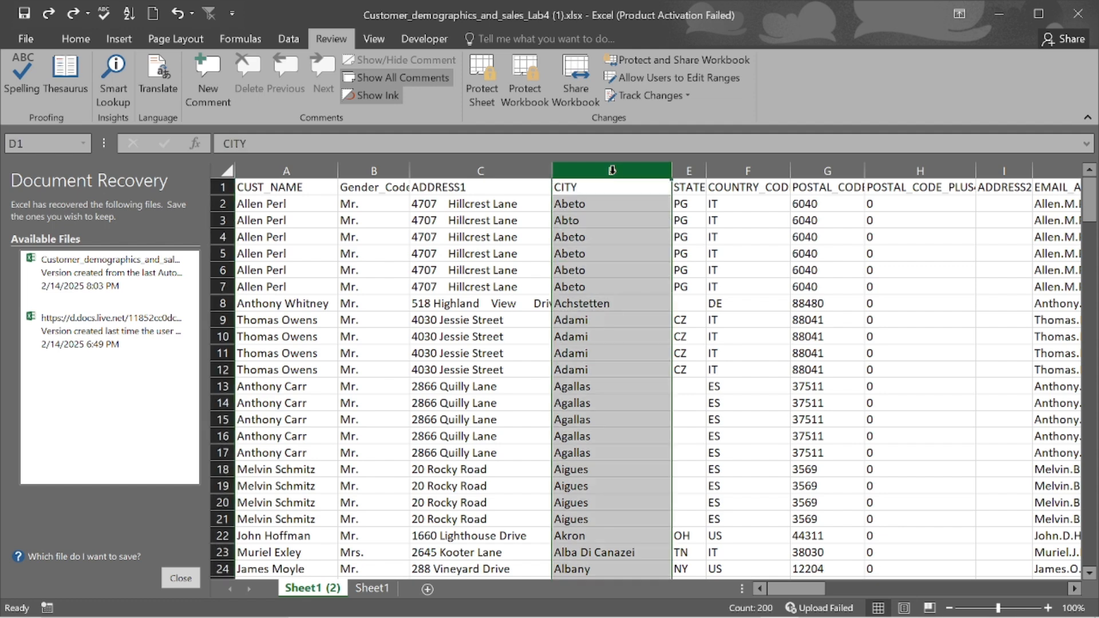
pyautogui.click(19, 72)
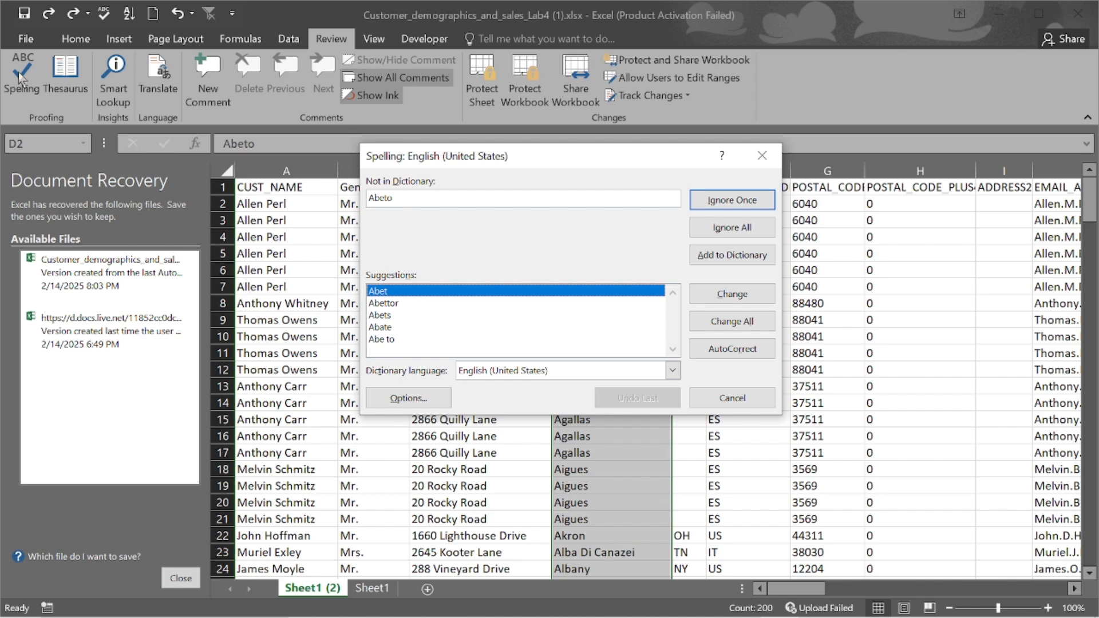
pyautogui.click(394, 303)
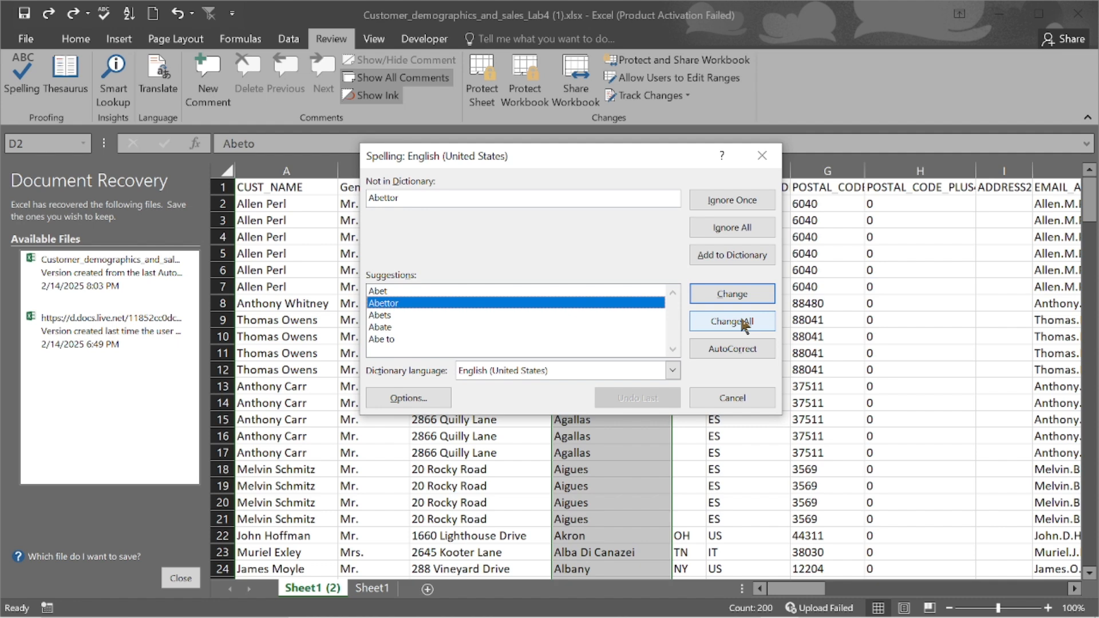
pyautogui.click(732, 322)
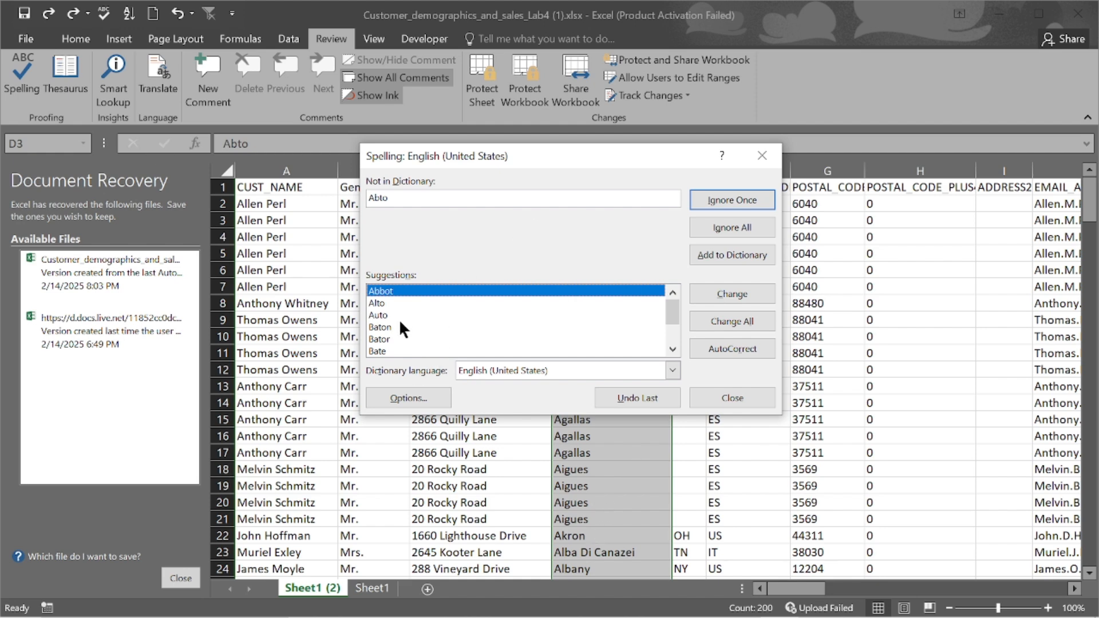
# - Ignore All occurrences of Abto so the check moves on to Achstetten in D8
pyautogui.click(730, 224)
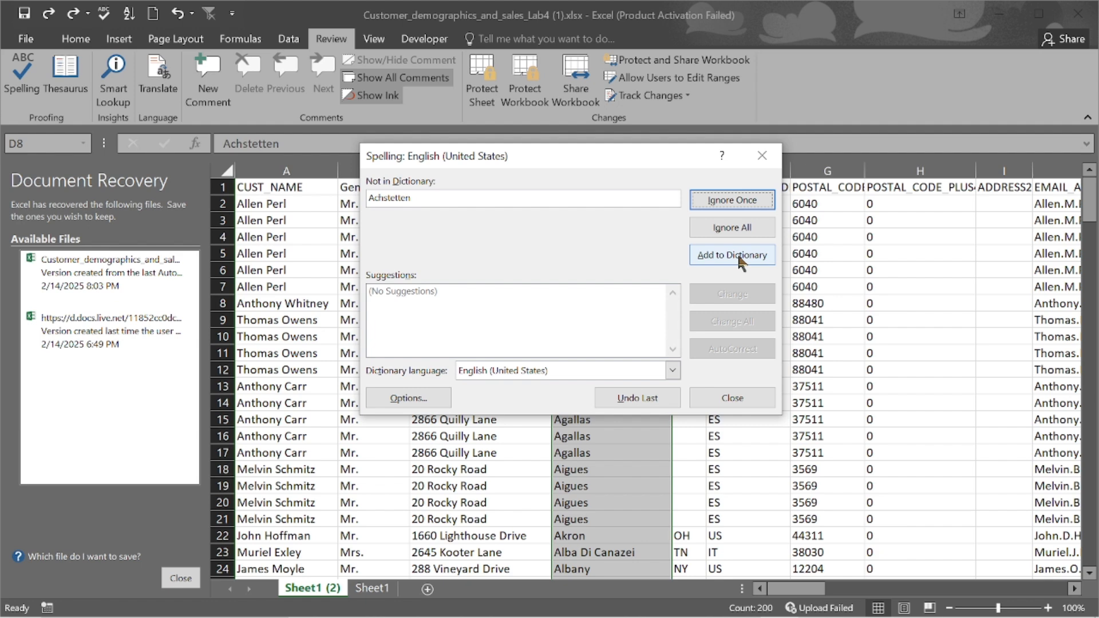
# - Ignore All for Achstetten and dismiss the spell check complete message
pyautogui.click(387, 196)
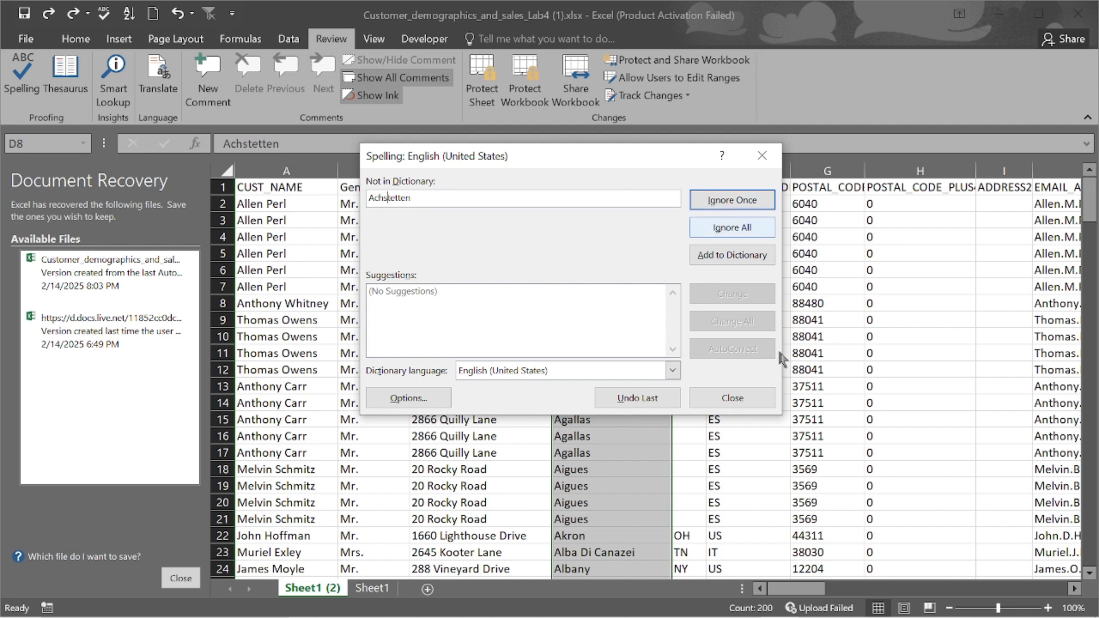
pyautogui.click(735, 397)
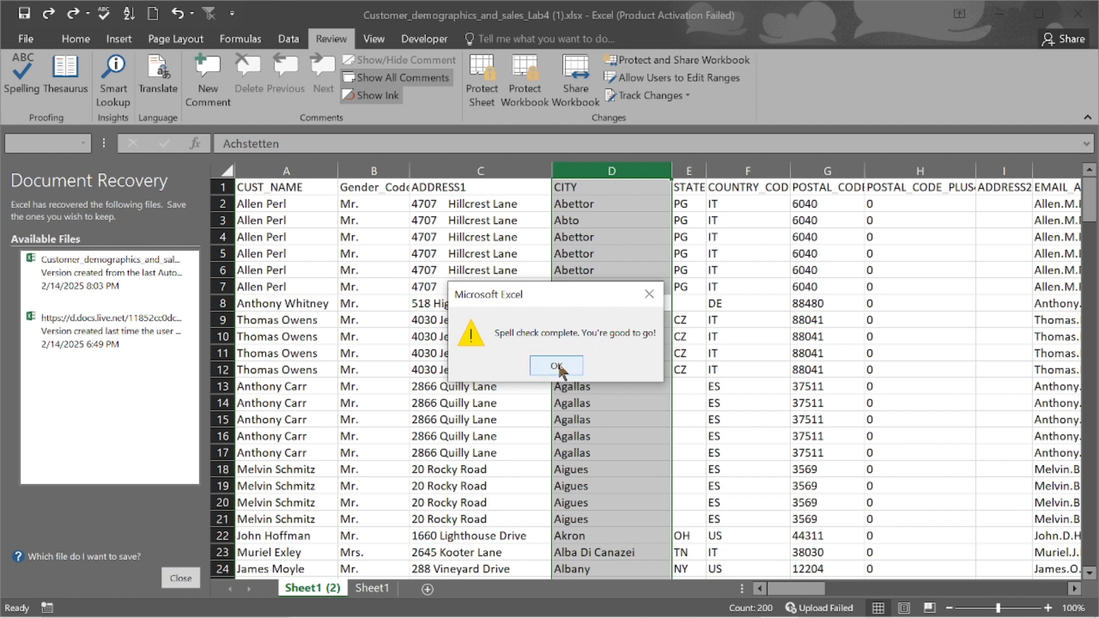
pyautogui.click(557, 365)
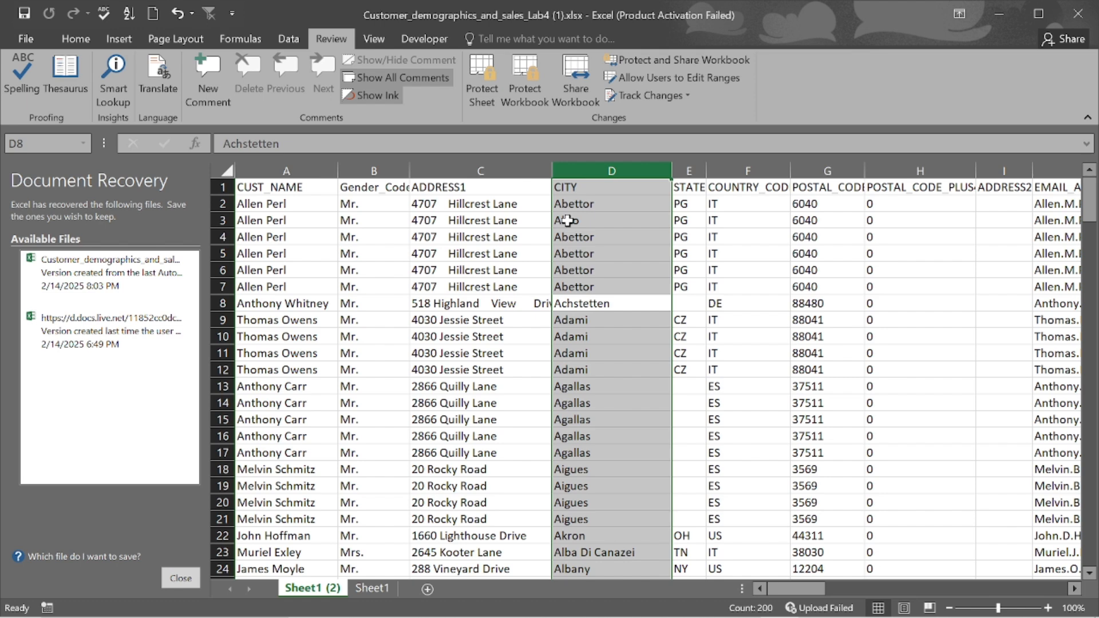
# - Undo the Abettor replacements and cancel the stray 'z' entered in D1
pyautogui.hotkey('ctrl', 'z')
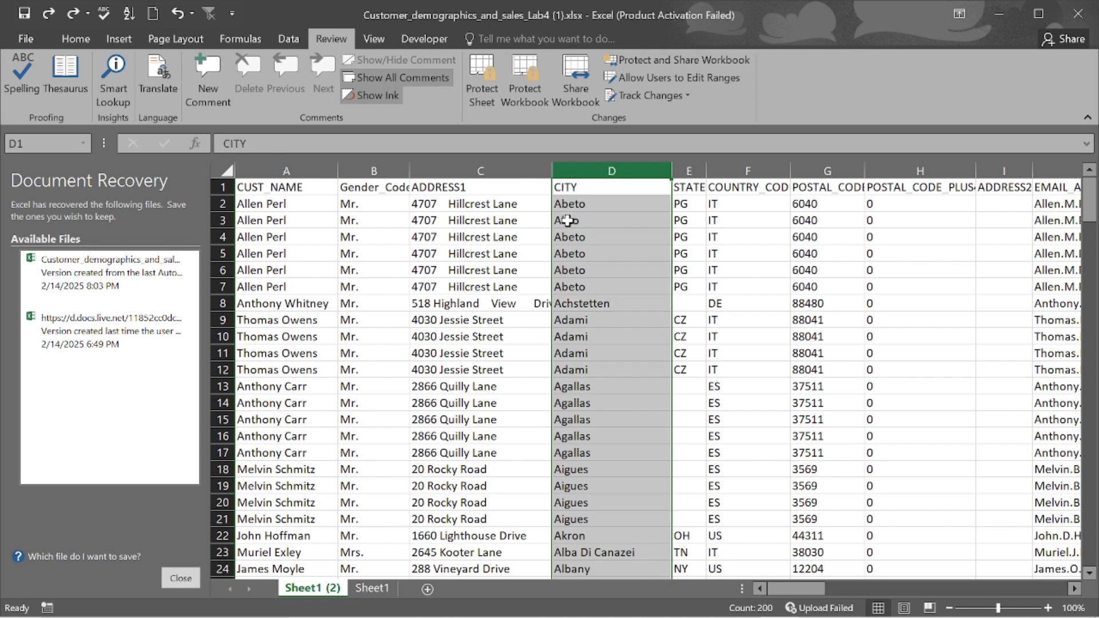
pyautogui.write('z')
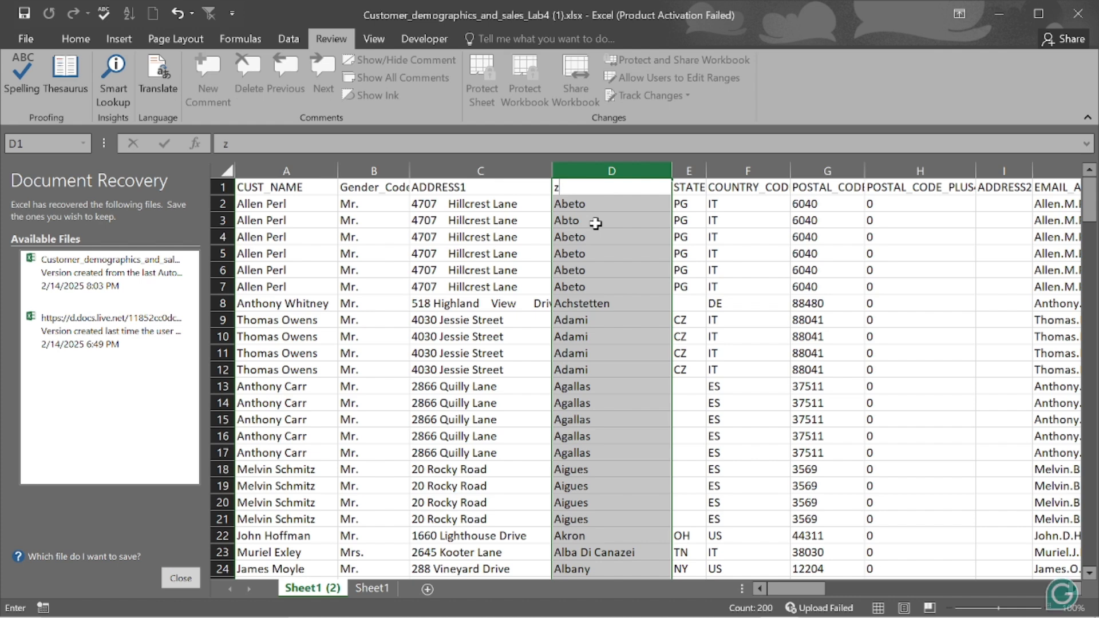
pyautogui.press('Escape')
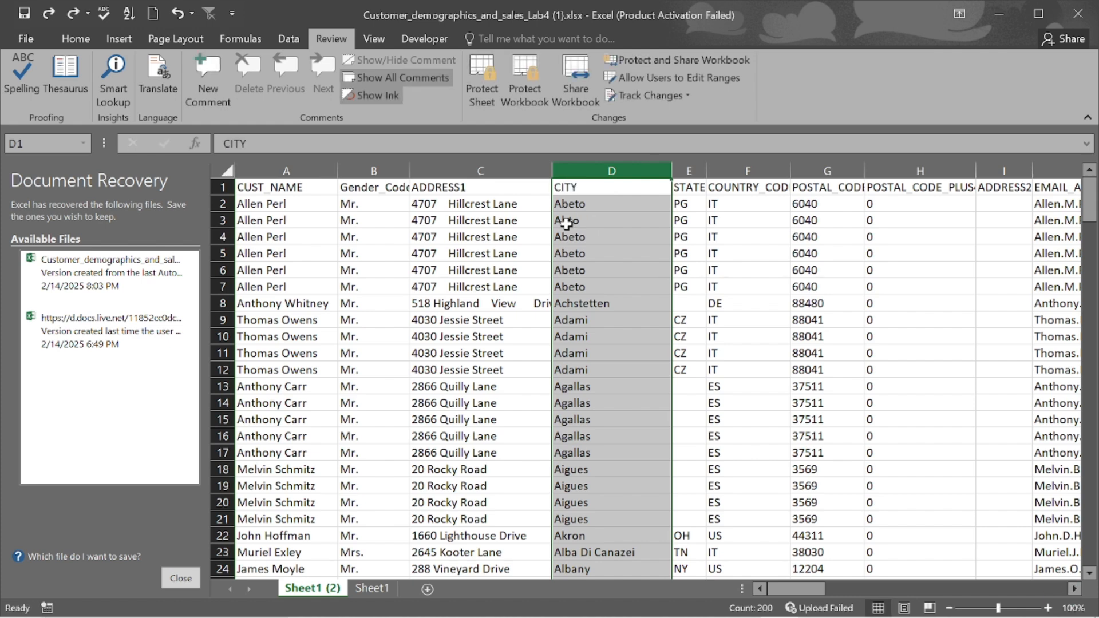
# - Correct D3 from Abto to Abeto by inserting the missing 'e'
pyautogui.click(568, 220)
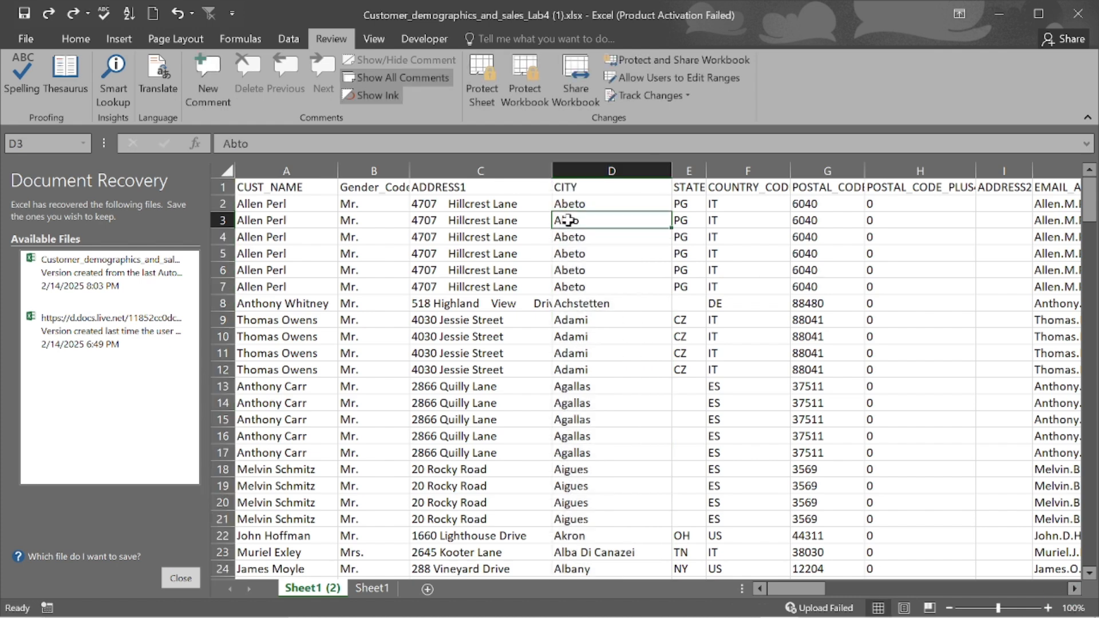
pyautogui.doubleClick(567, 220)
pyautogui.write('e')
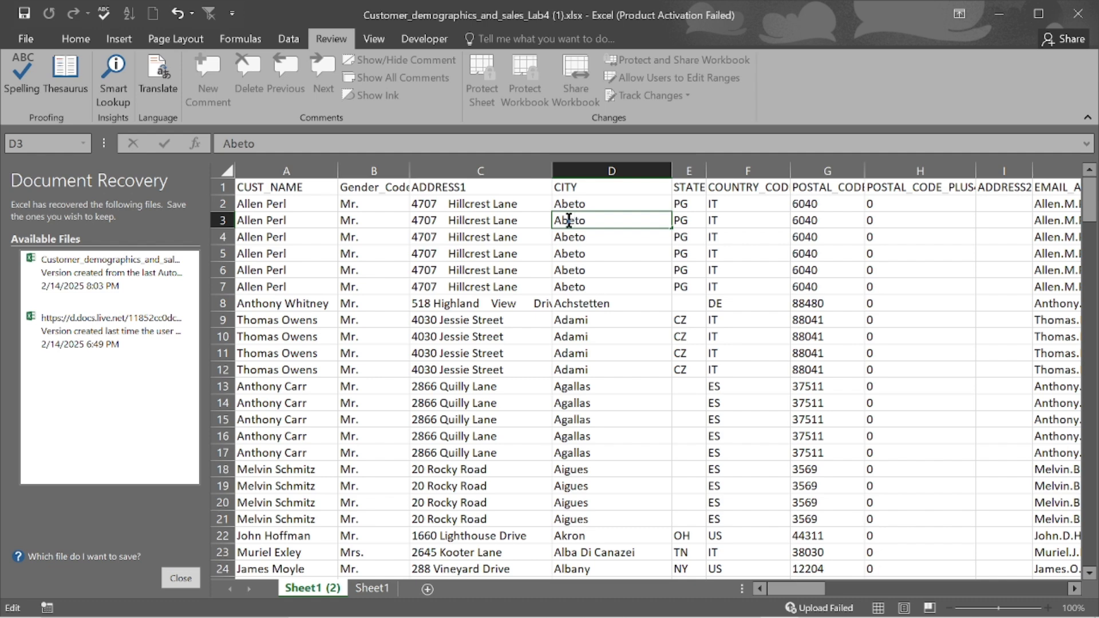
pyautogui.click(658, 353)
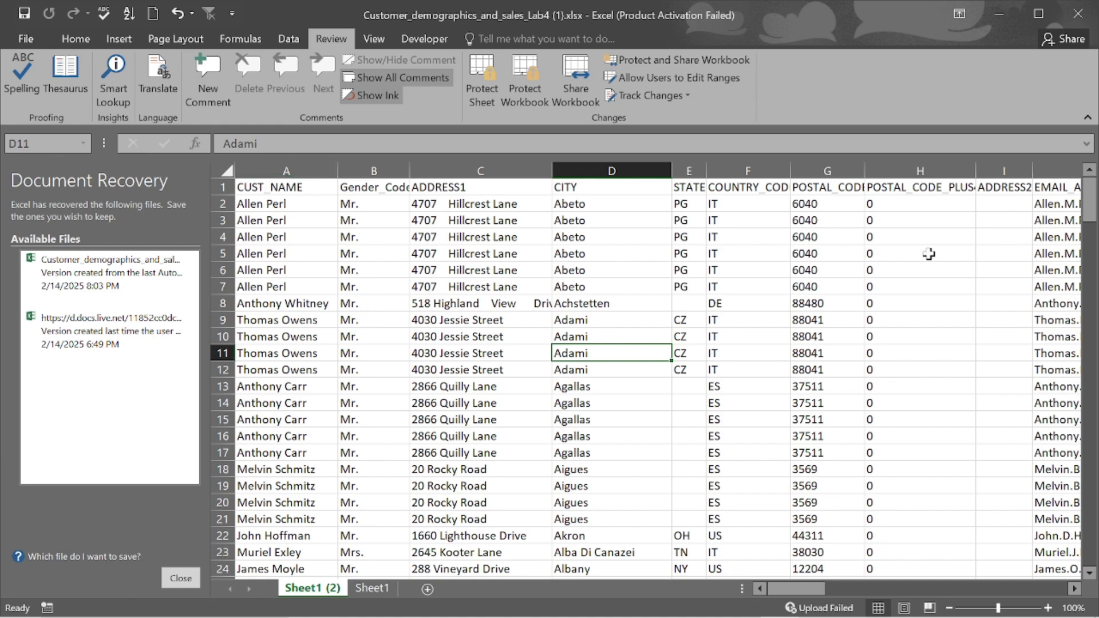
pyautogui.hscroll(3, 951, 222)
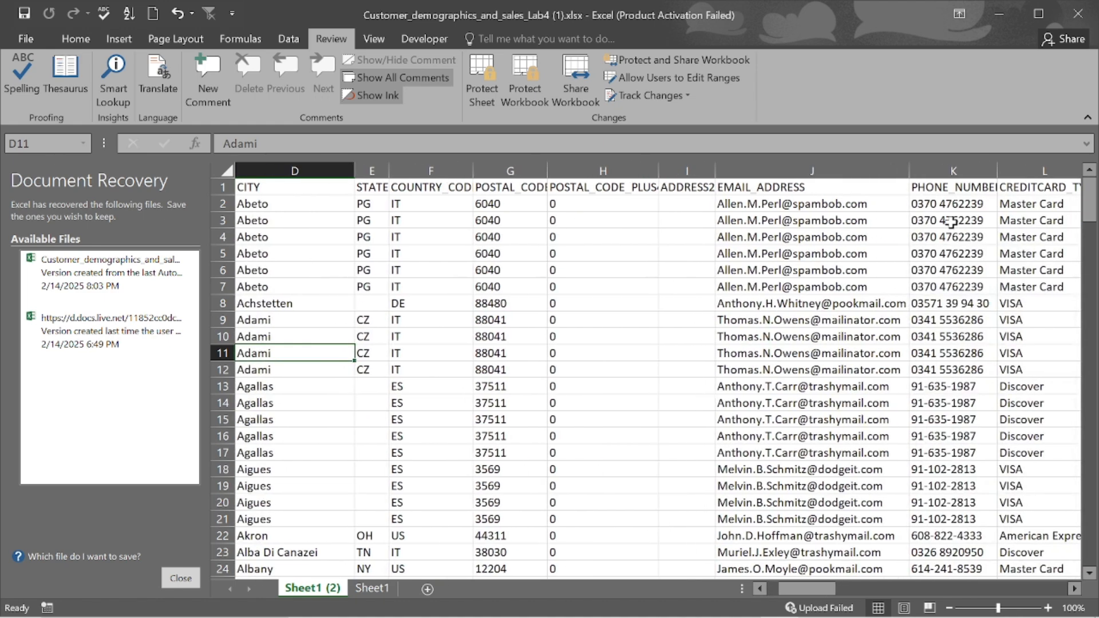
pyautogui.hscroll(3, 927, 275)
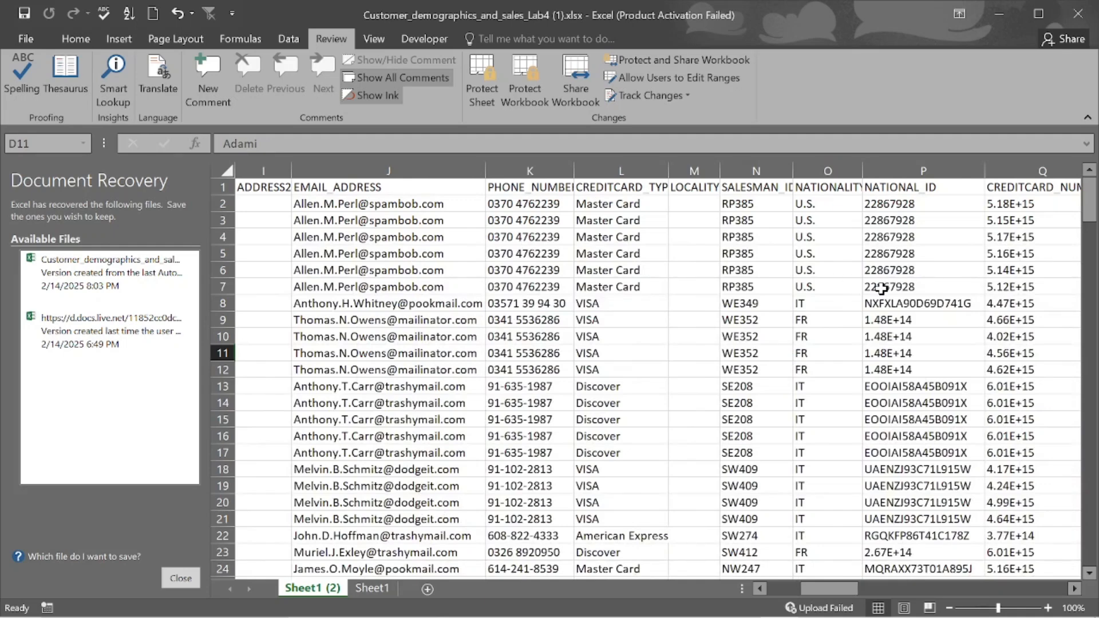
pyautogui.hscroll(-4, 843, 304)
pyautogui.hscroll(-1, 846, 305)
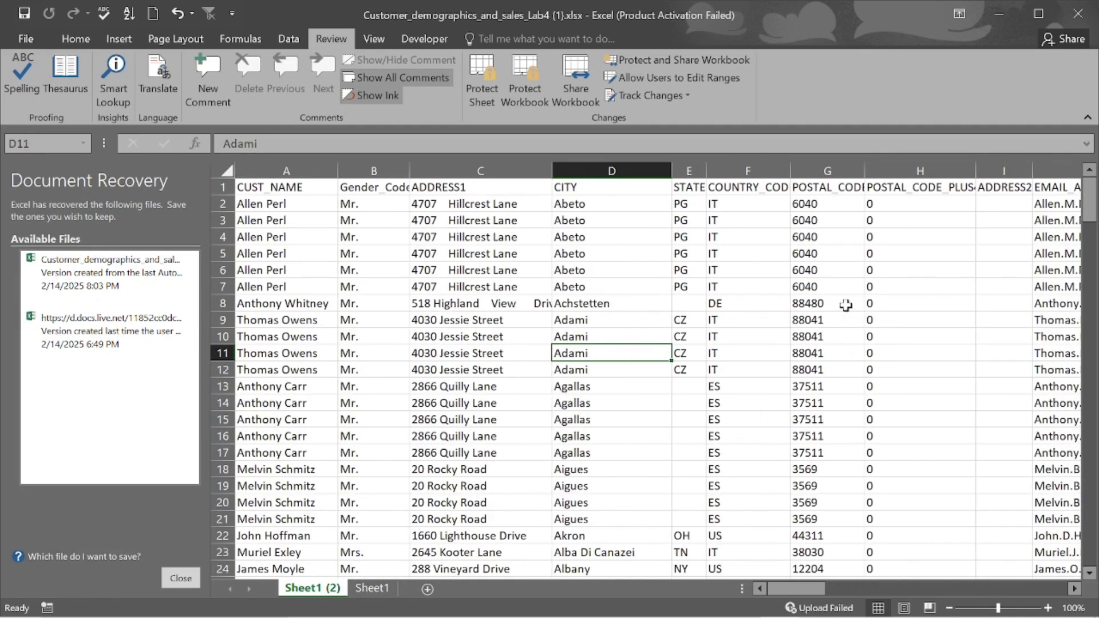
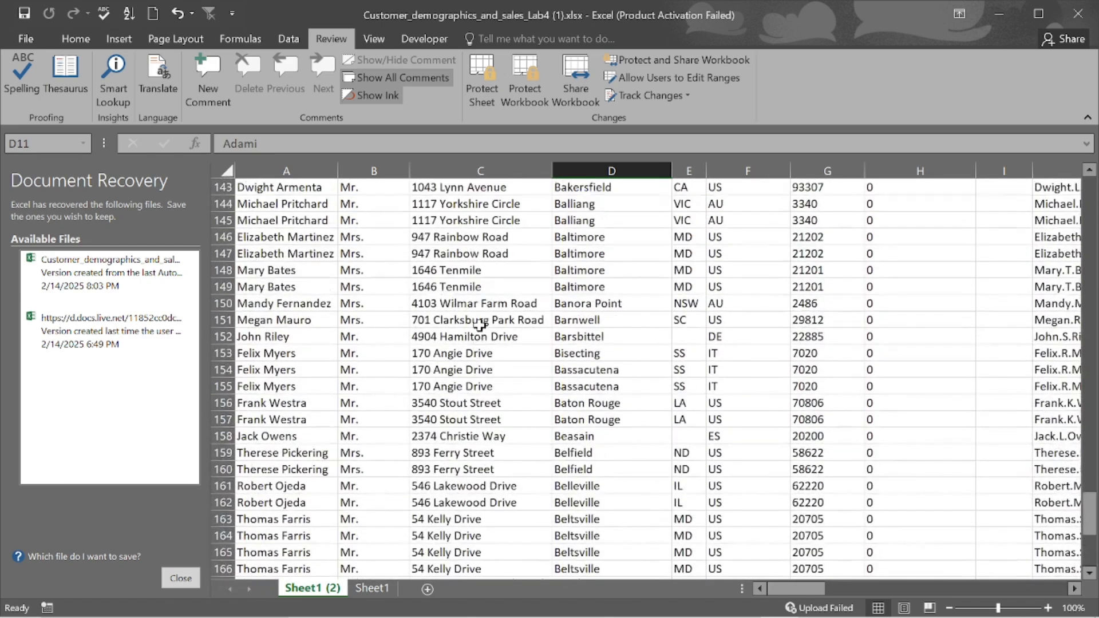
pyautogui.scroll(17, 480, 326)
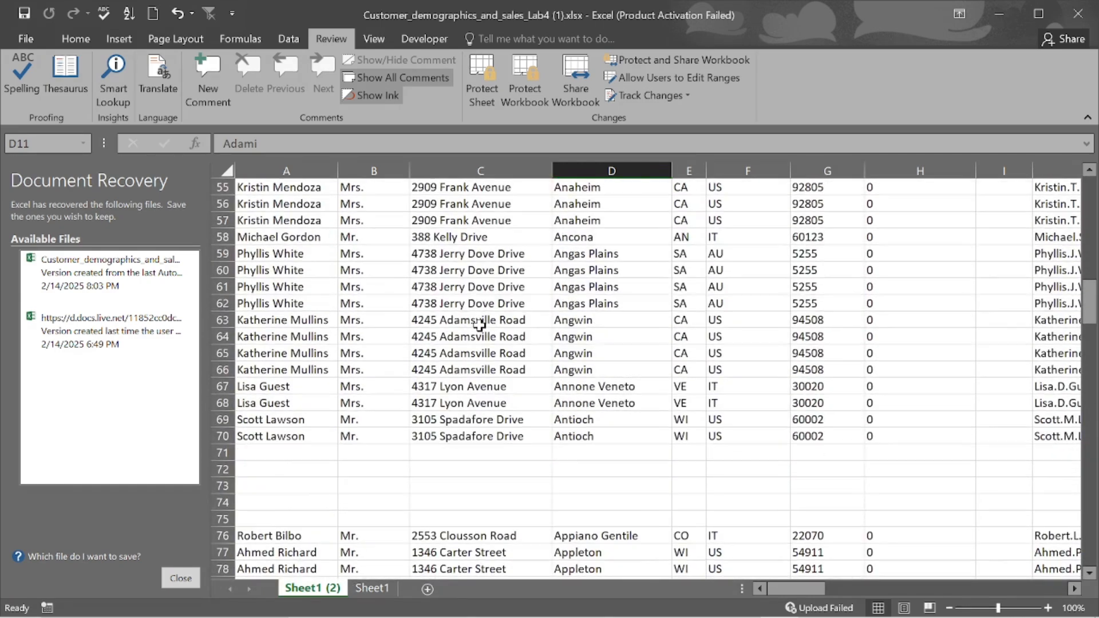
# - Scroll up to the blank stretch of the customer list and select row 71
pyautogui.click(228, 453)
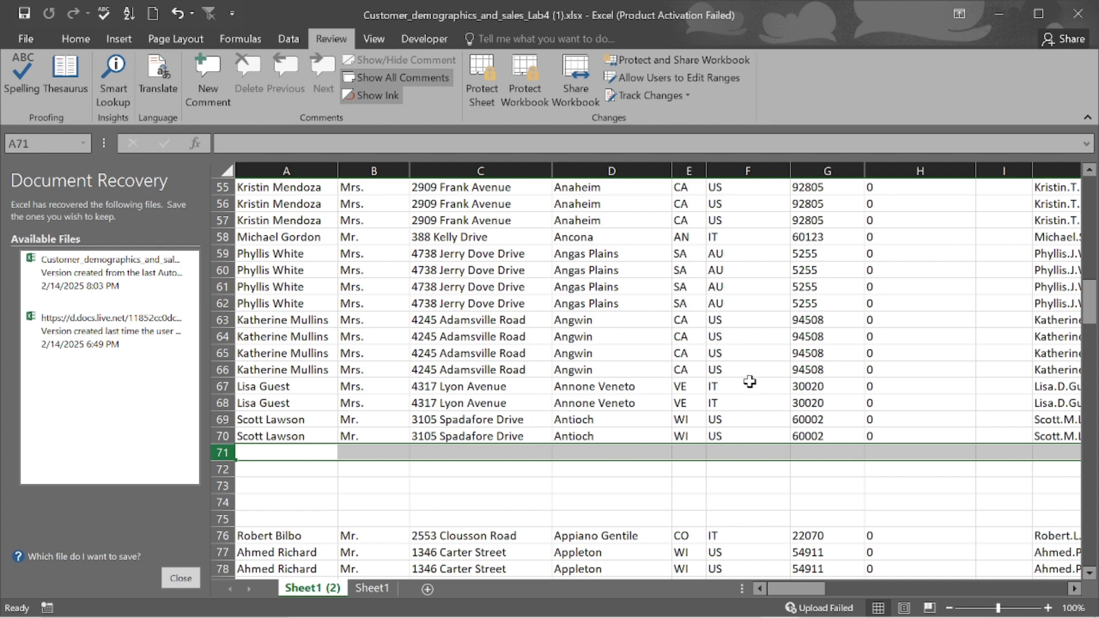
pyautogui.click(276, 434)
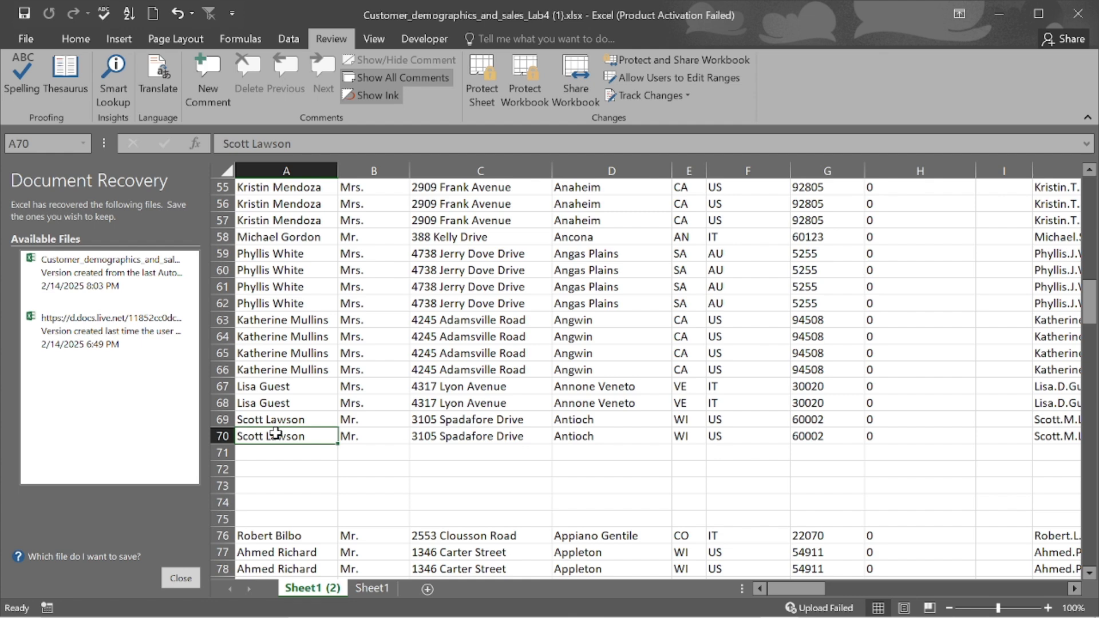
pyautogui.moveTo(779, 610)
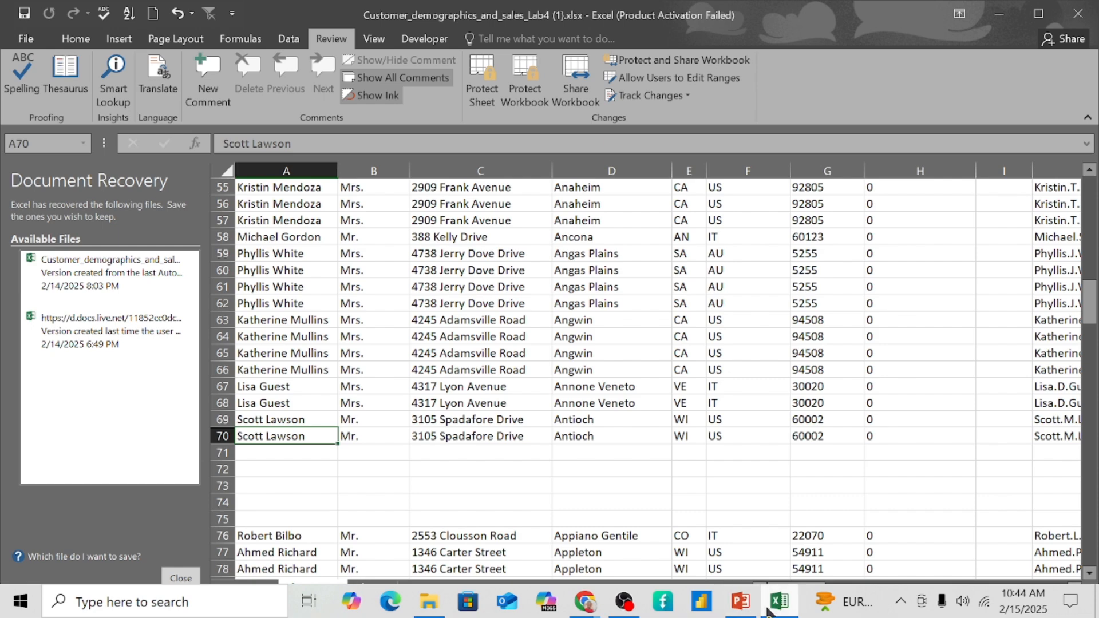
pyautogui.click(739, 611)
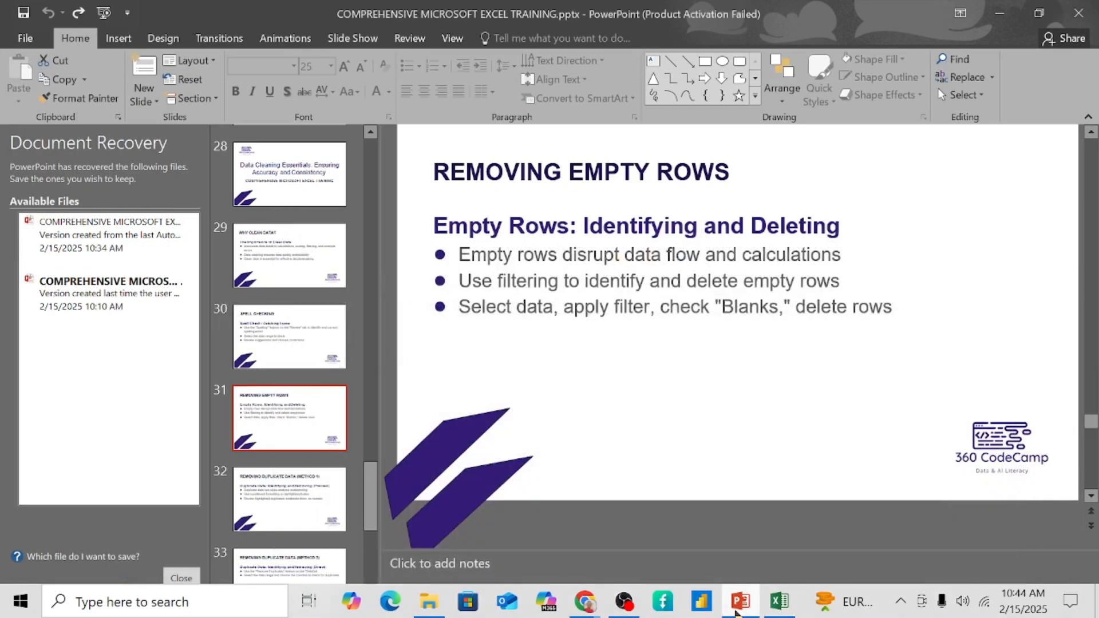
pyautogui.click(739, 610)
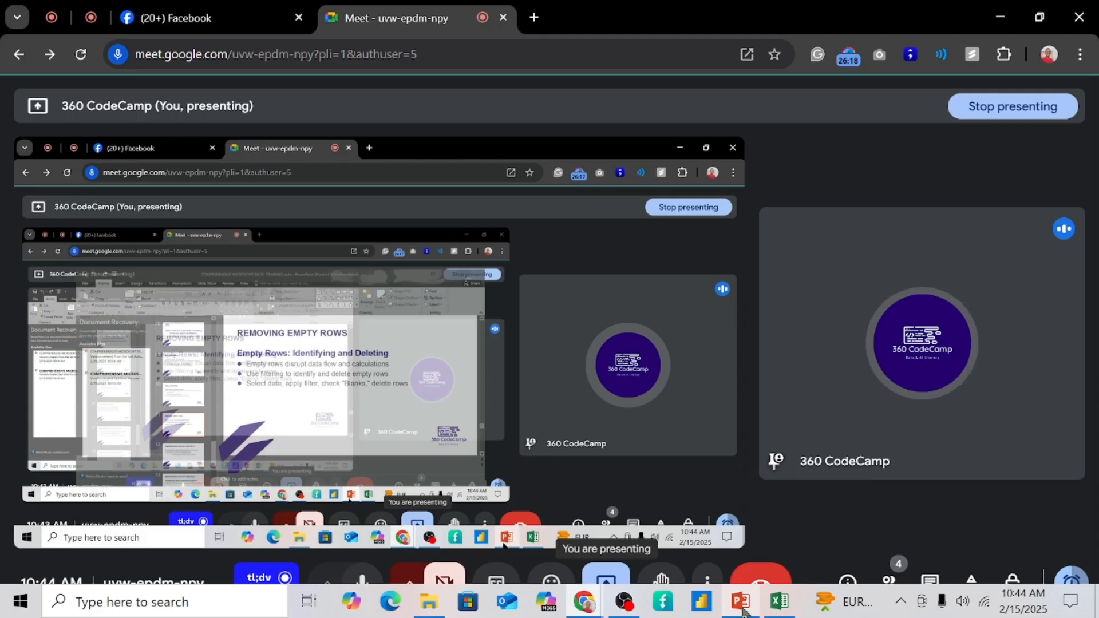
pyautogui.click(772, 612)
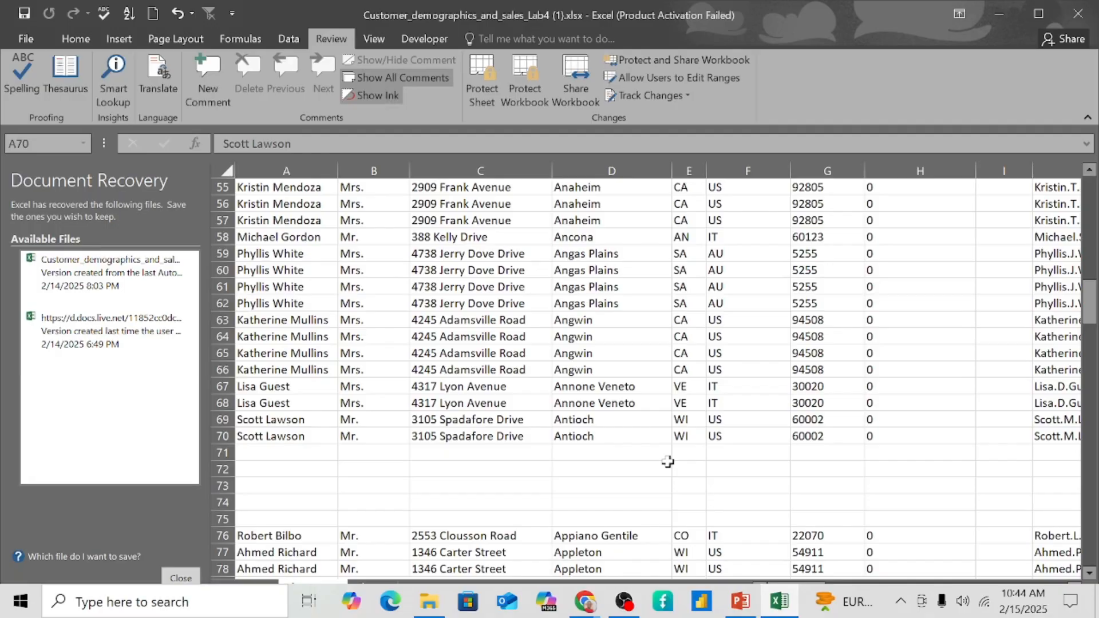
pyautogui.scroll(18, 542, 298)
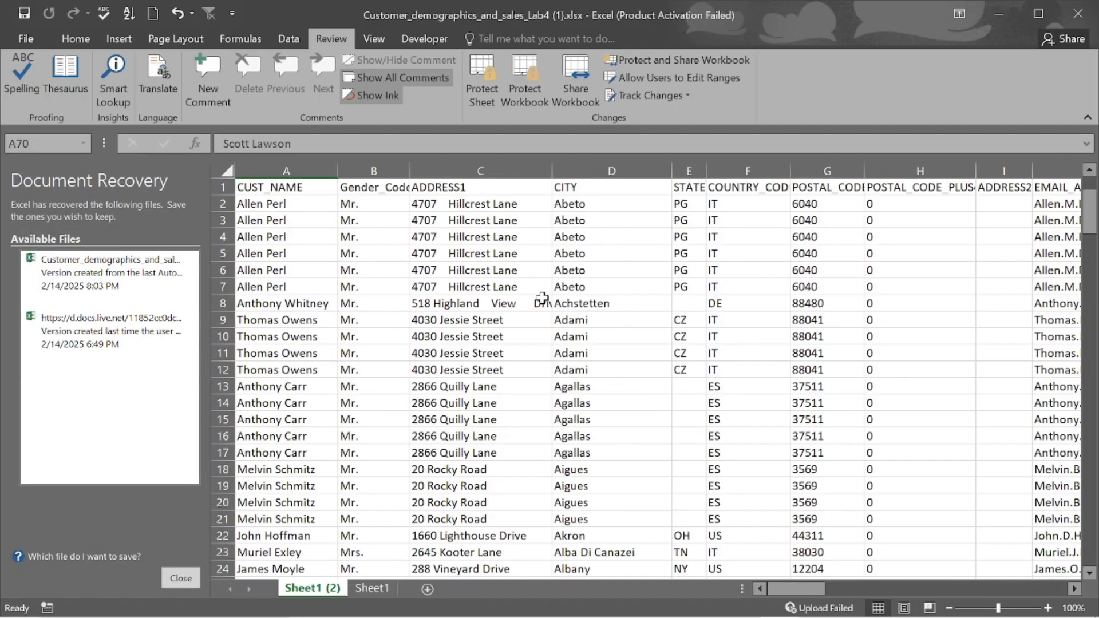
# - Dismiss Document Recovery, choosing 'No, remove the files' so the recovered copies are discarded
pyautogui.click(183, 581)
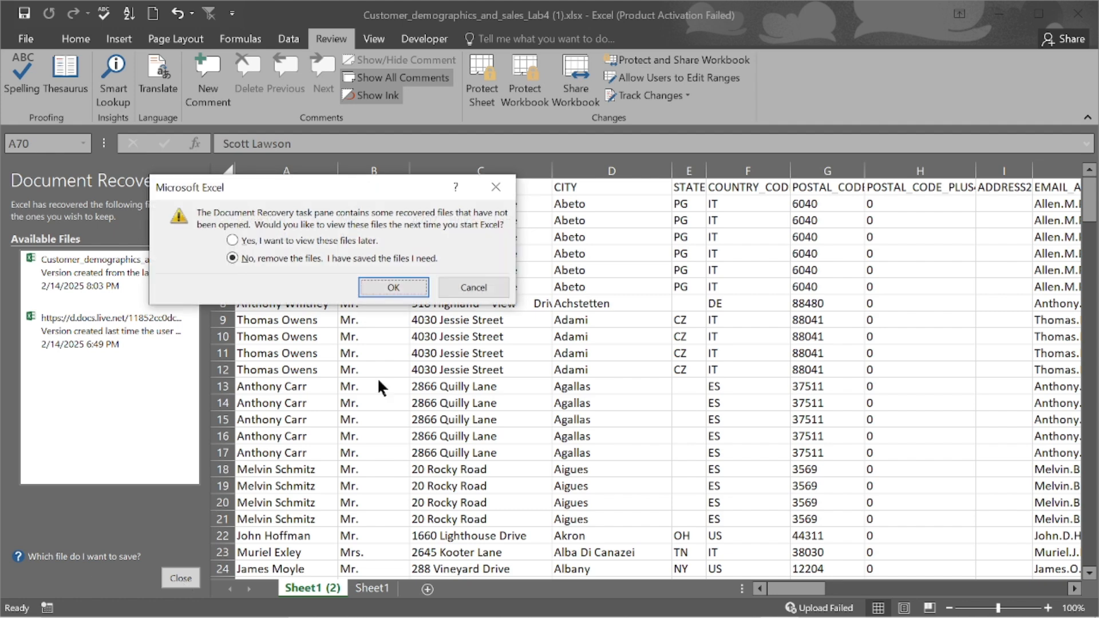
pyautogui.click(393, 291)
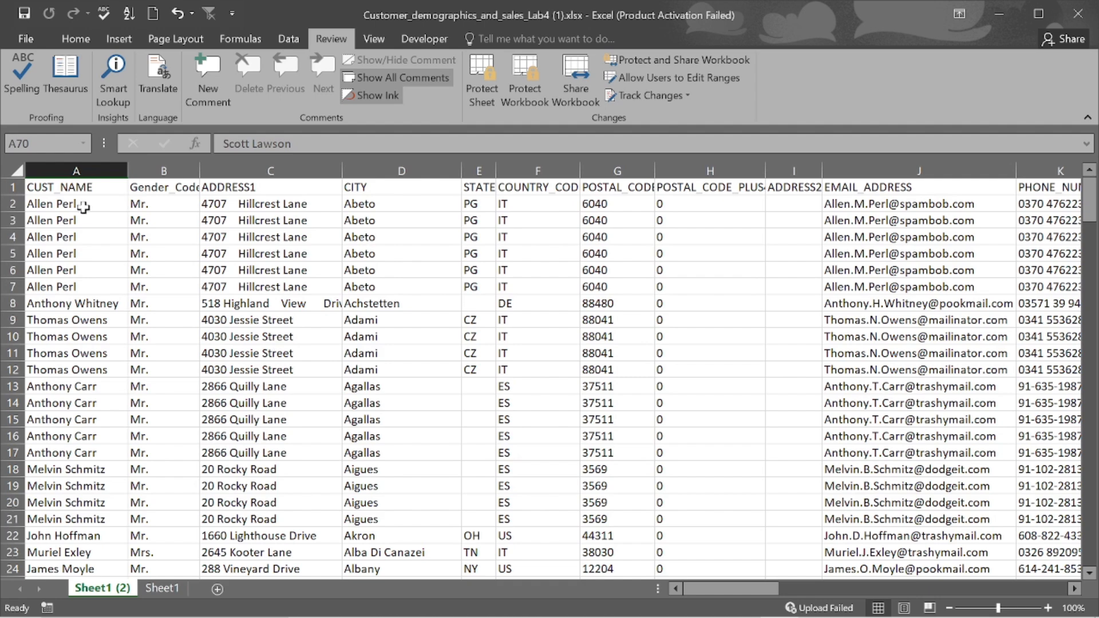
# - Select the whole sheet, test Ctrl+Shift+End and Ctrl+Home, reselect all, and show the Data tab
pyautogui.click(15, 172)
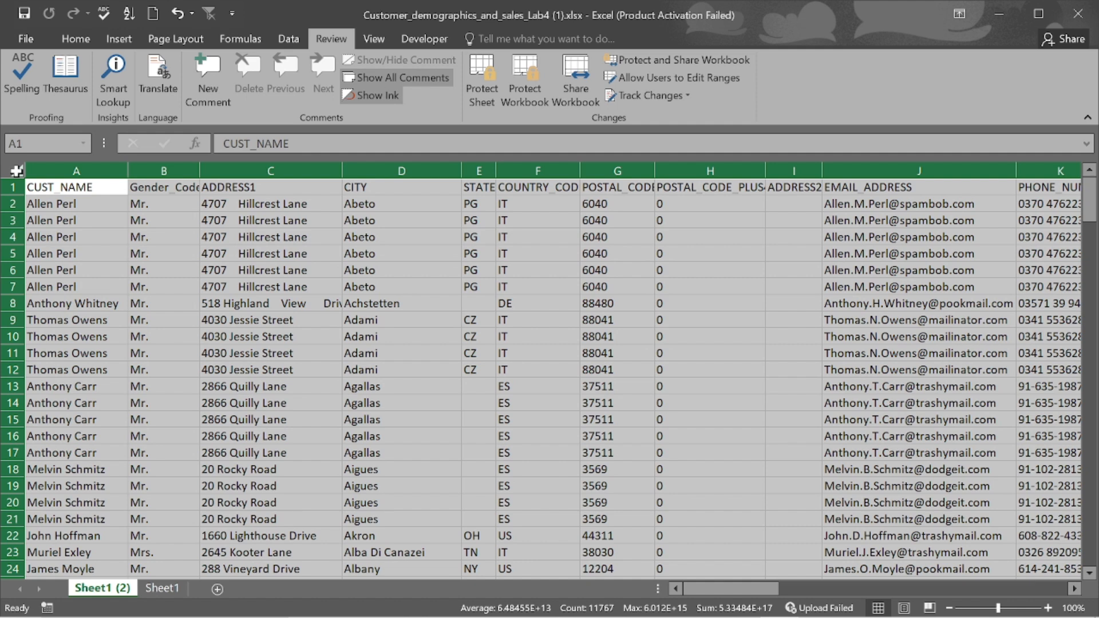
pyautogui.click(60, 187)
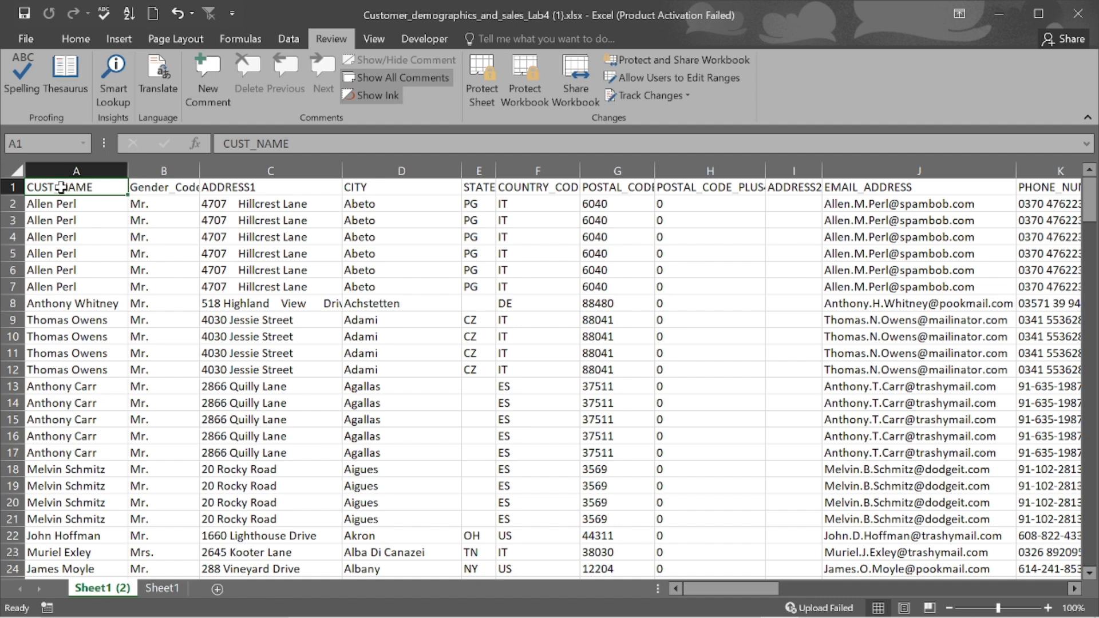
pyautogui.hotkey('ctrl', 'shift', 'End')
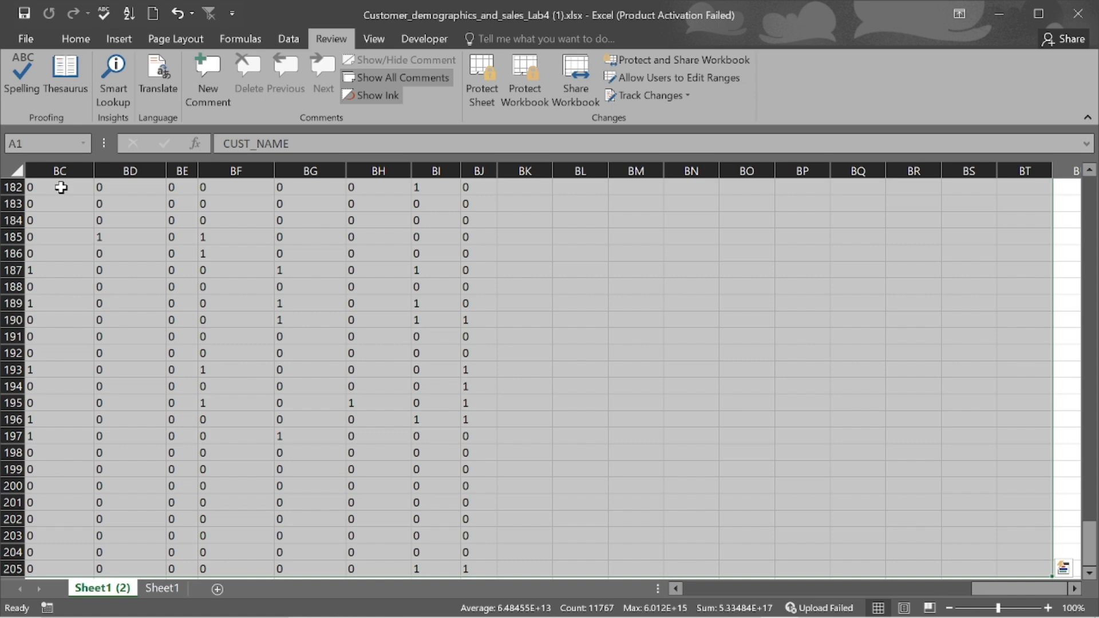
pyautogui.hotkey('ctrl', 'Home')
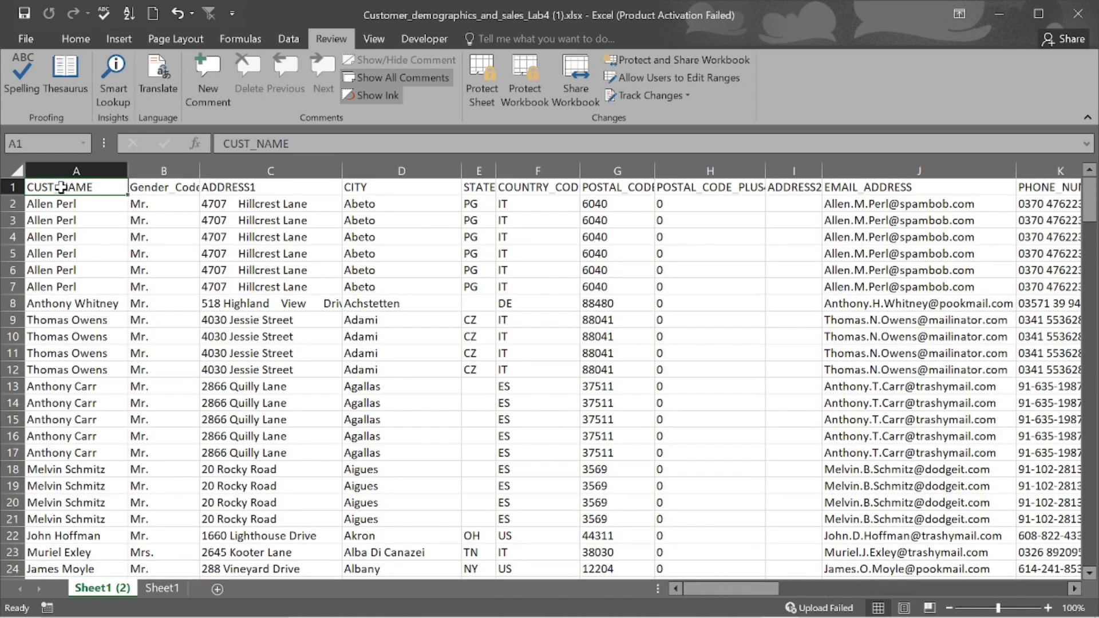
pyautogui.click(18, 167)
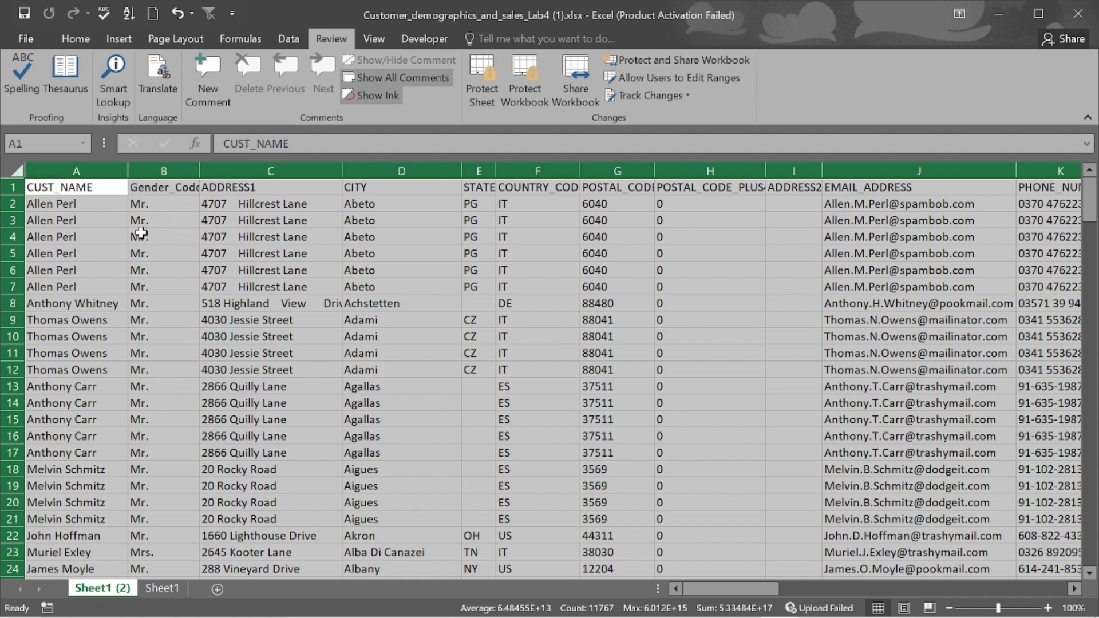
pyautogui.click(289, 39)
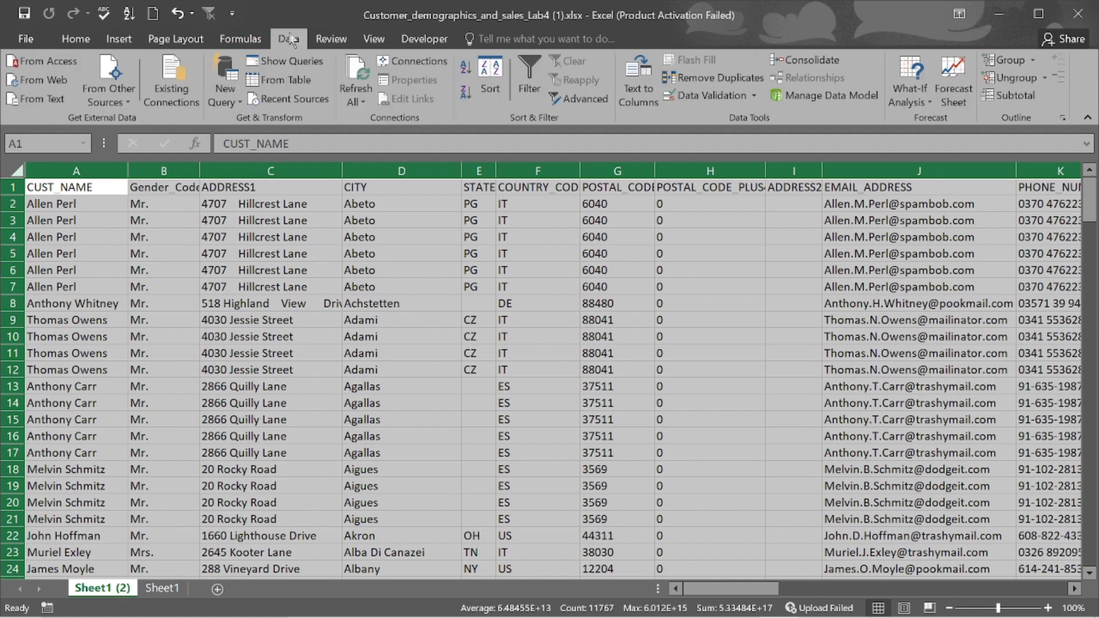
# - Turn on Data > Filter, then preview the CUST_NAME list with (Select All) unchecked and cancel unchanged
pyautogui.click(533, 91)
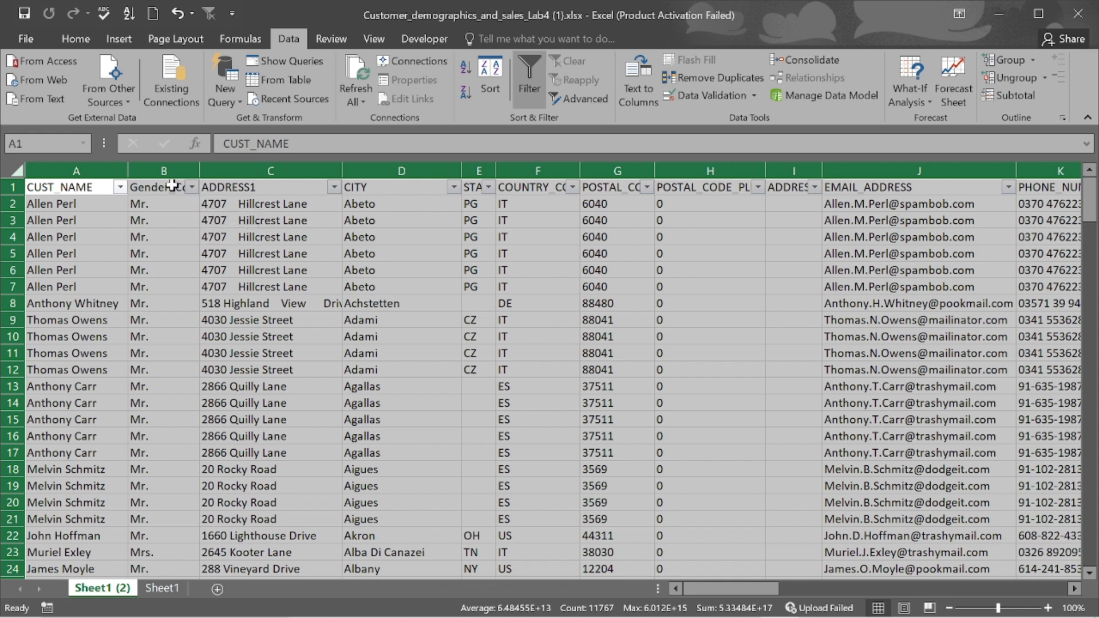
pyautogui.click(119, 187)
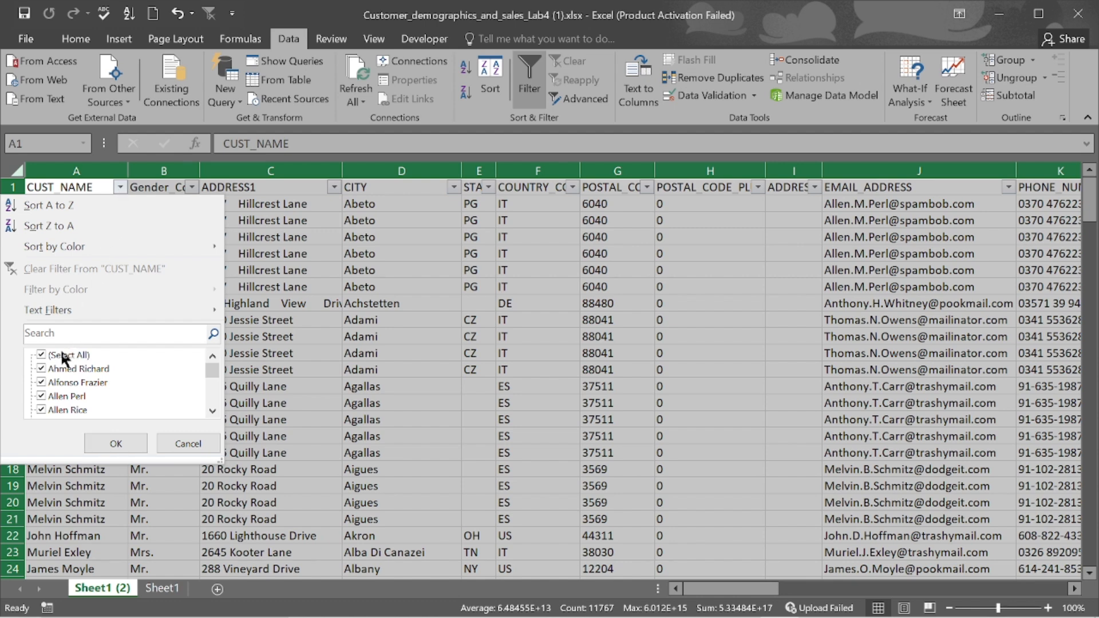
pyautogui.click(42, 356)
pyautogui.click(42, 356)
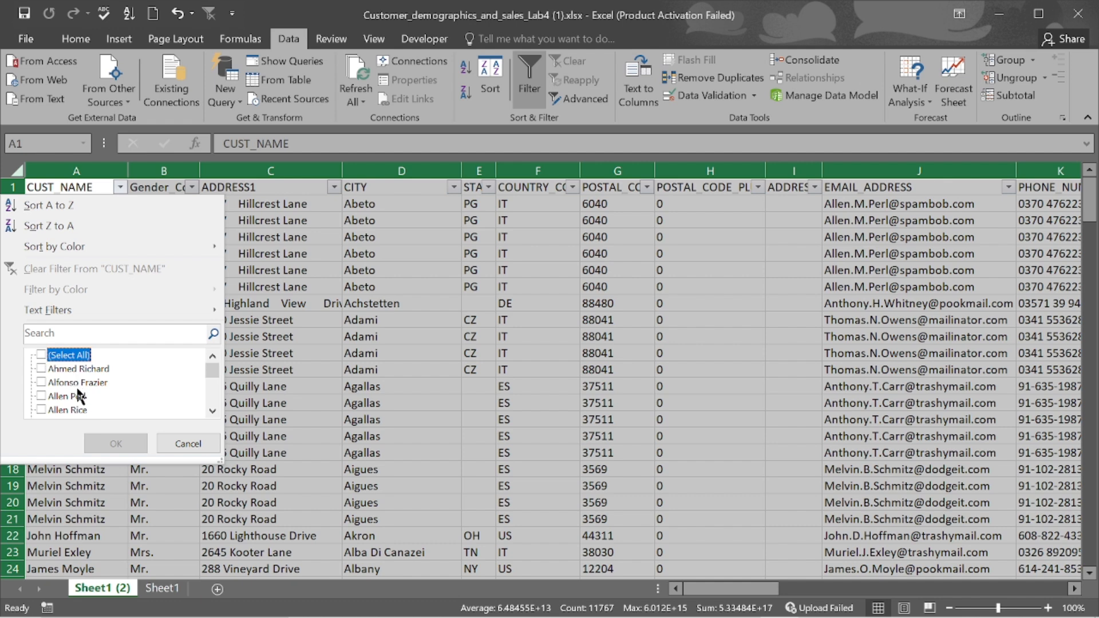
pyautogui.scroll(-10, 78, 395)
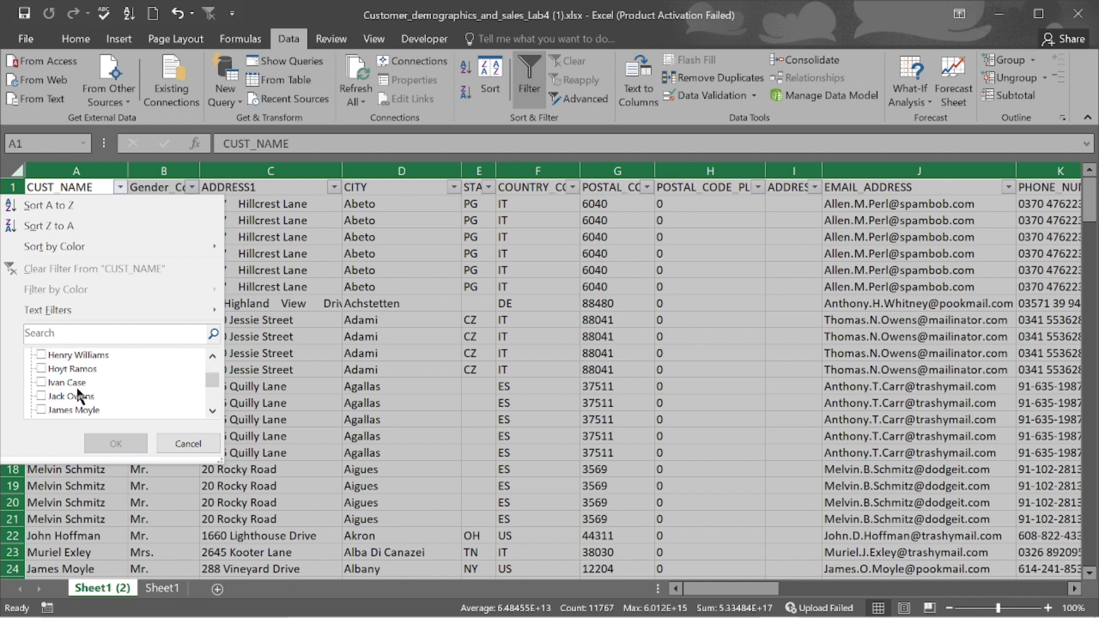
pyautogui.scroll(-2, 79, 395)
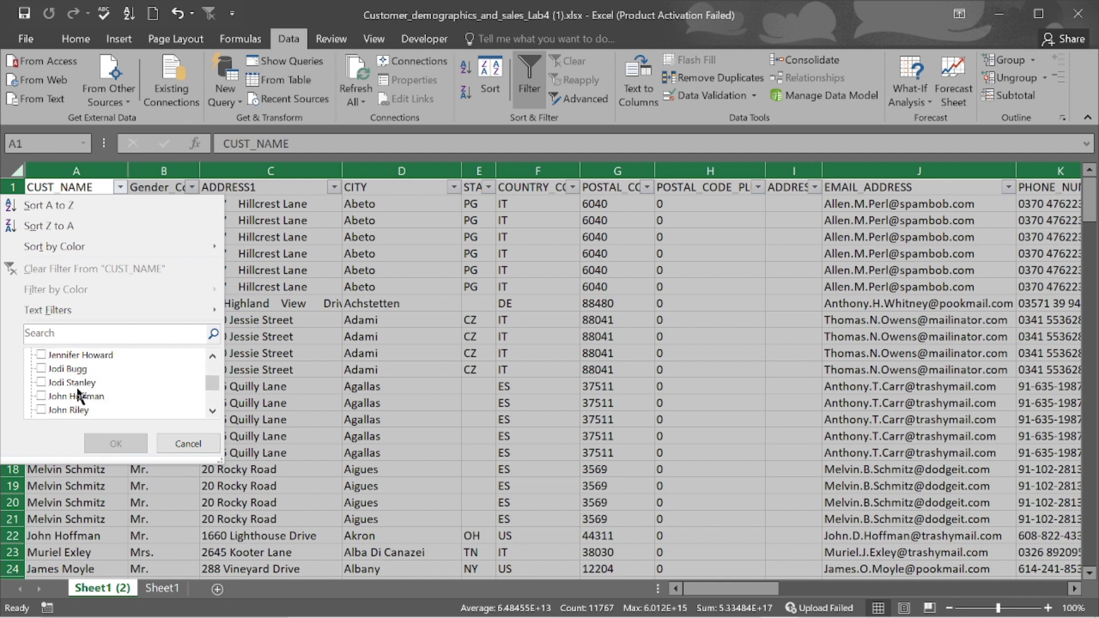
pyautogui.click(188, 443)
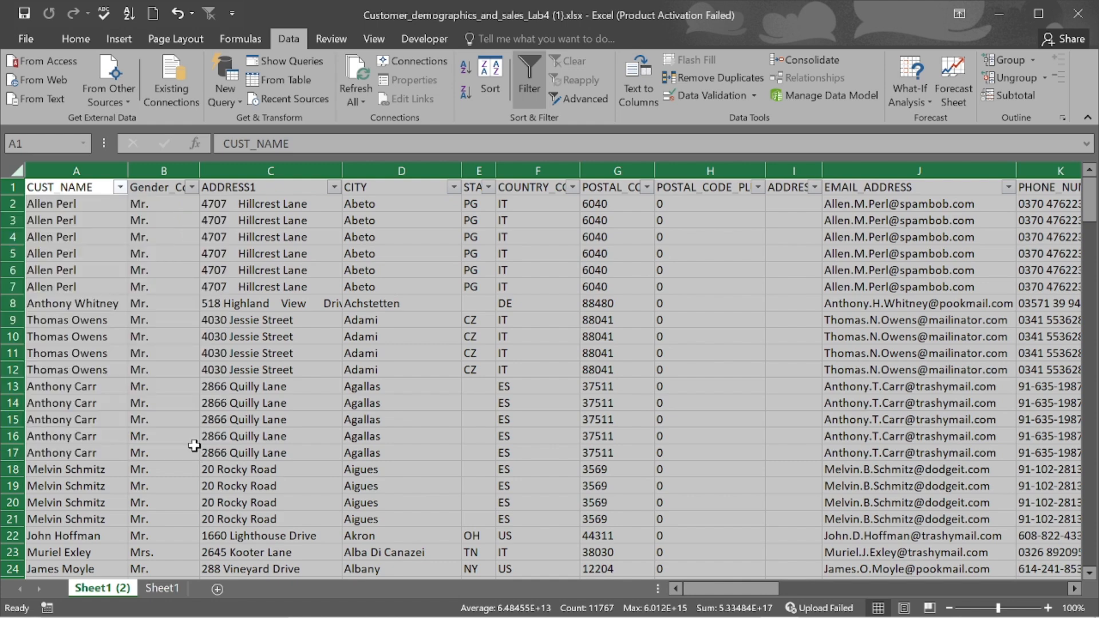
pyautogui.click(194, 446)
pyautogui.scroll(-20, 400, 438)
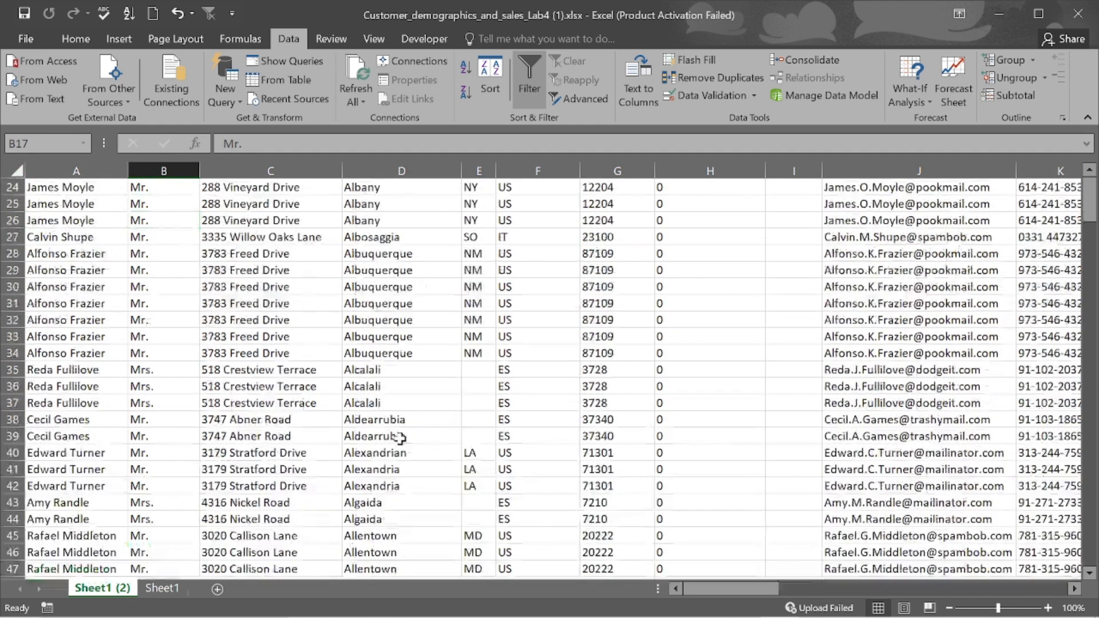
pyautogui.scroll(2, 400, 438)
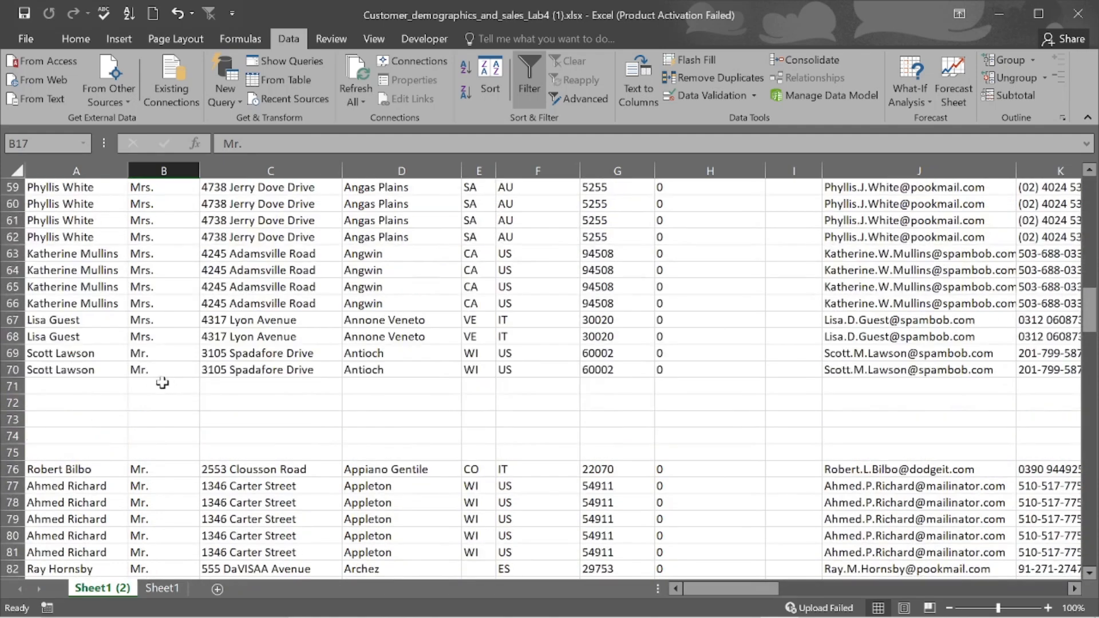
pyautogui.scroll(5, 644, 310)
pyautogui.scroll(12, 644, 309)
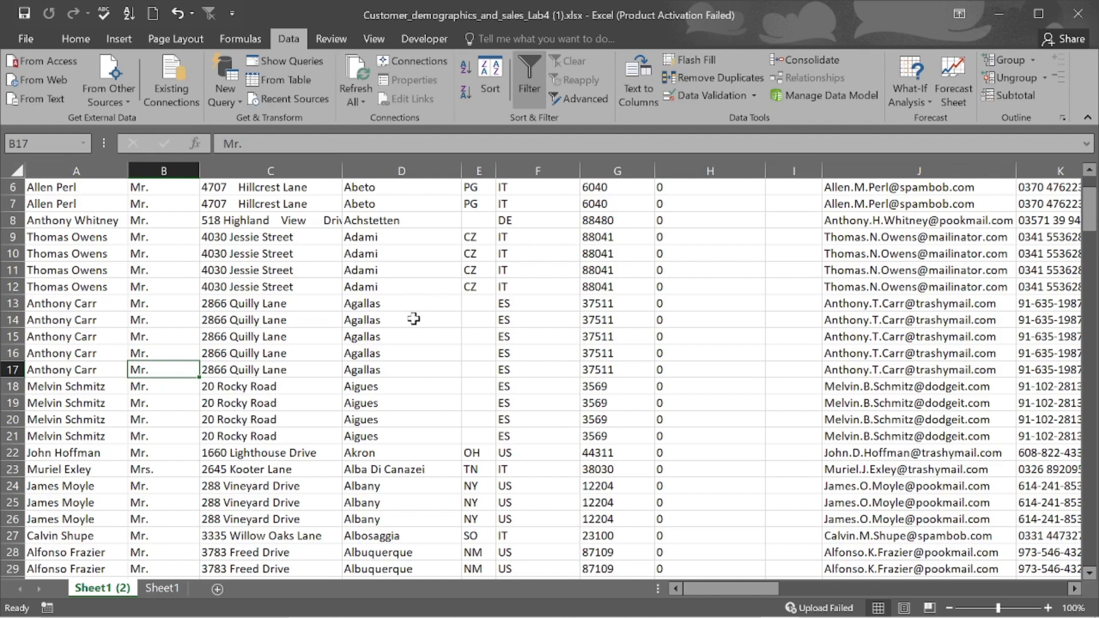
# - Enter a trial 'DF' in E13, undo it, and select the entire worksheet
pyautogui.click(473, 303)
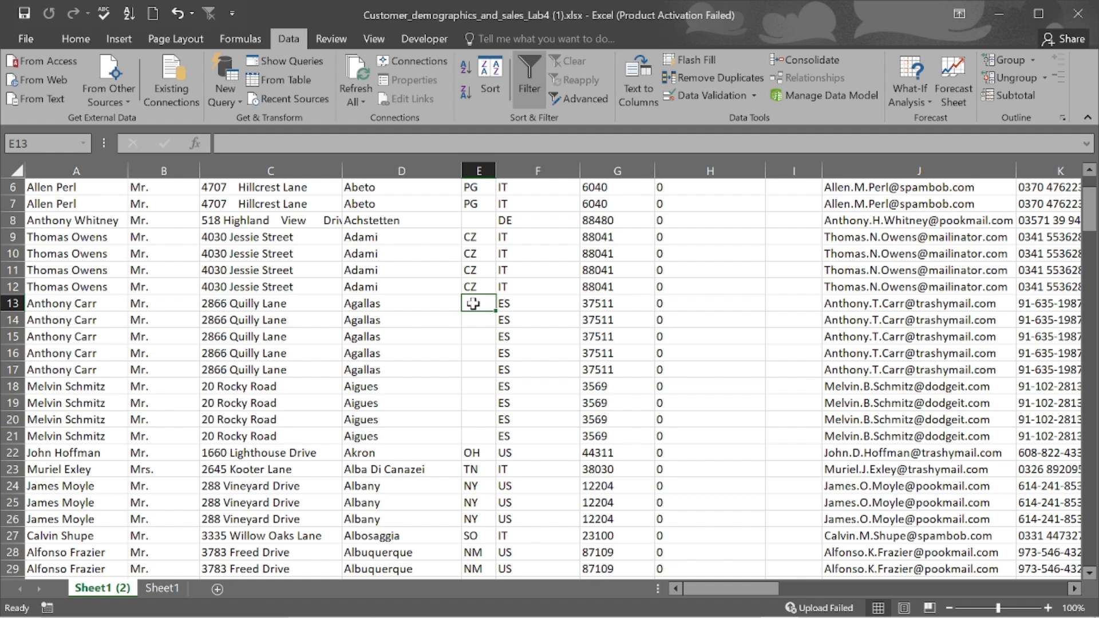
pyautogui.write('DF')
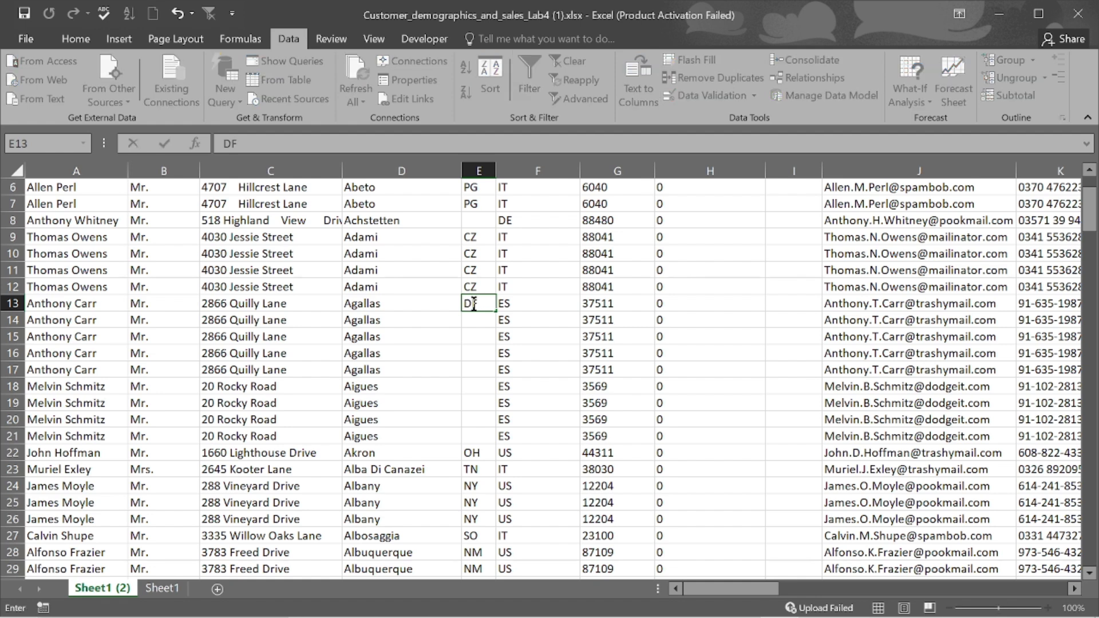
pyautogui.click(475, 405)
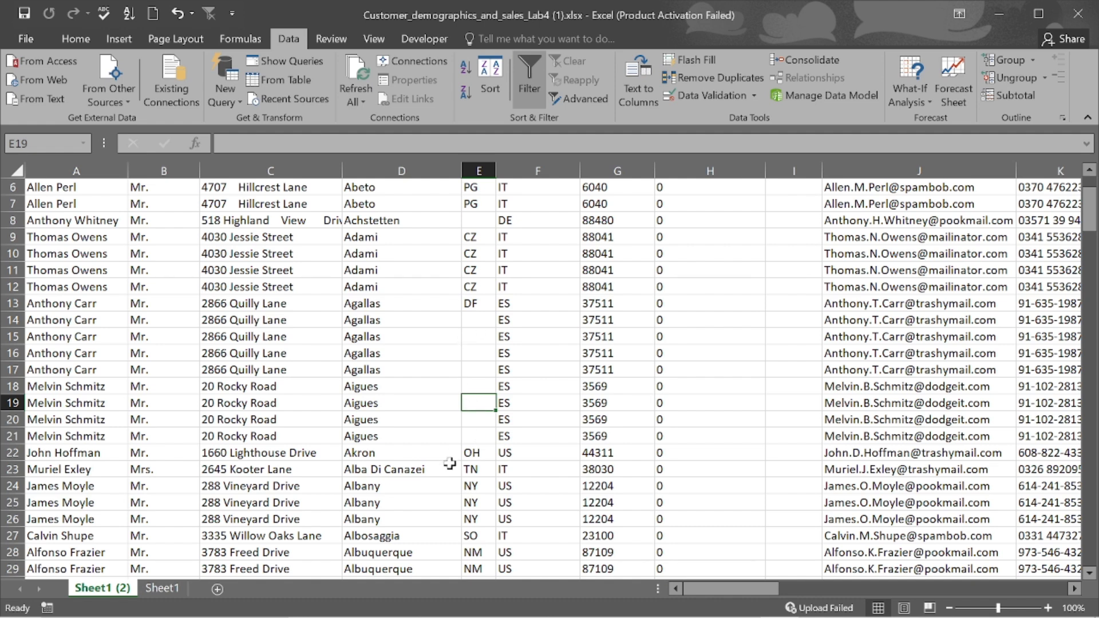
pyautogui.hotkey('ctrl', 'z')
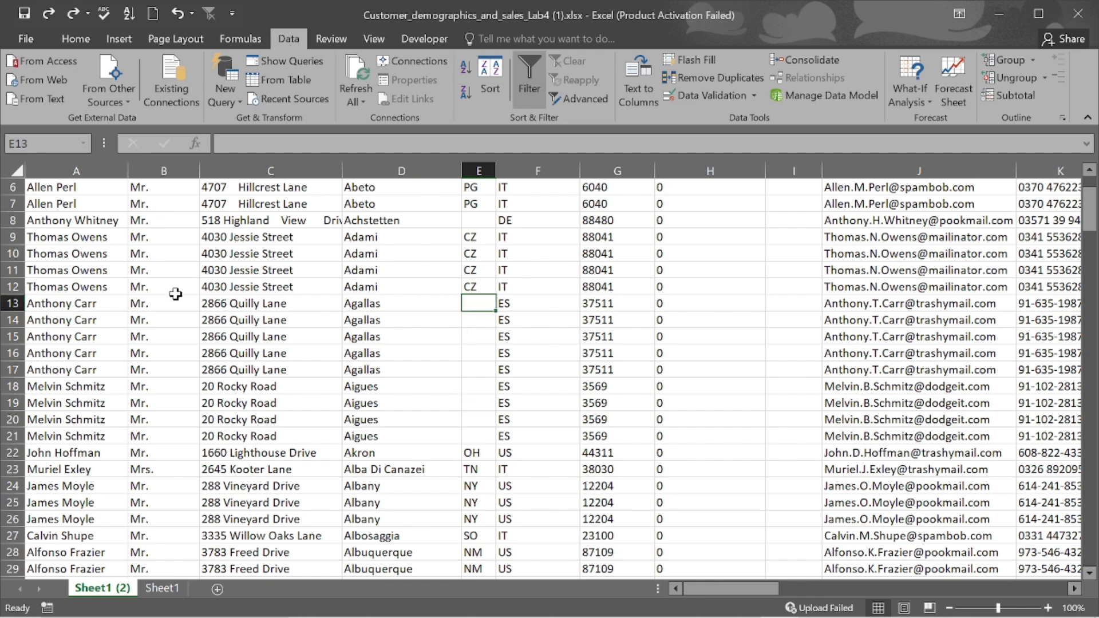
pyautogui.click(15, 167)
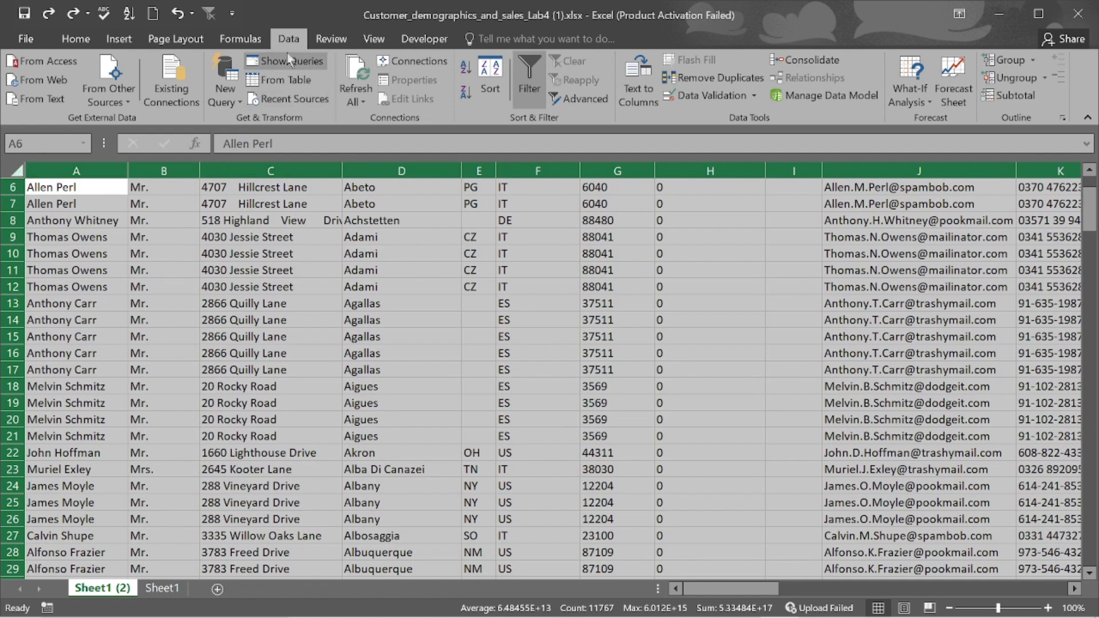
# - Toggle Data > Filter back on for the header row and open the CUST_NAME filter list
pyautogui.click(527, 92)
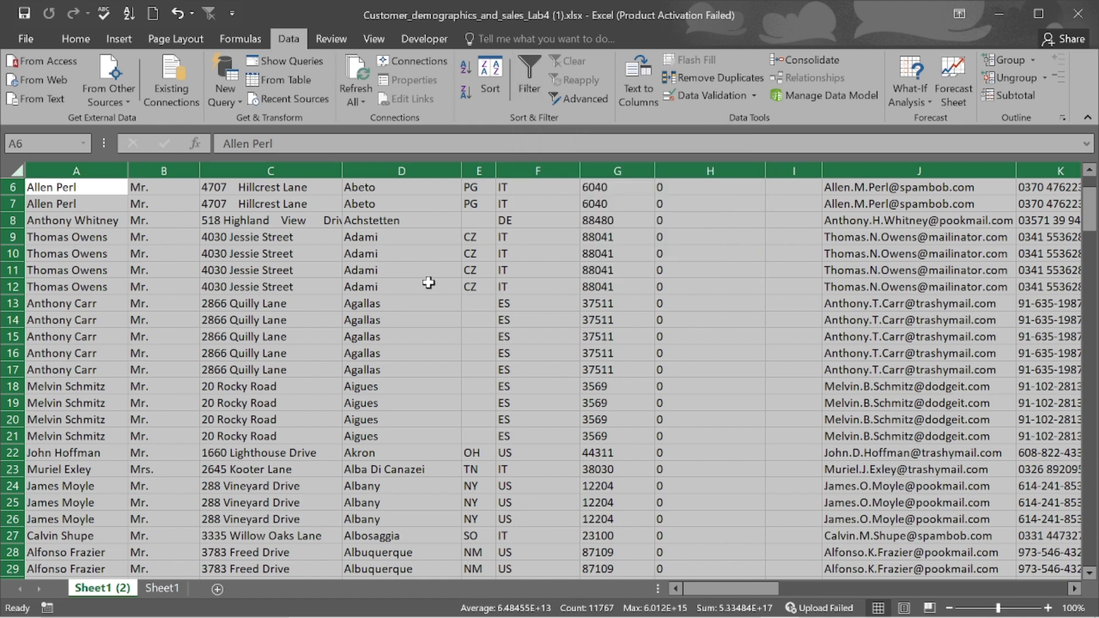
pyautogui.scroll(2, 429, 280)
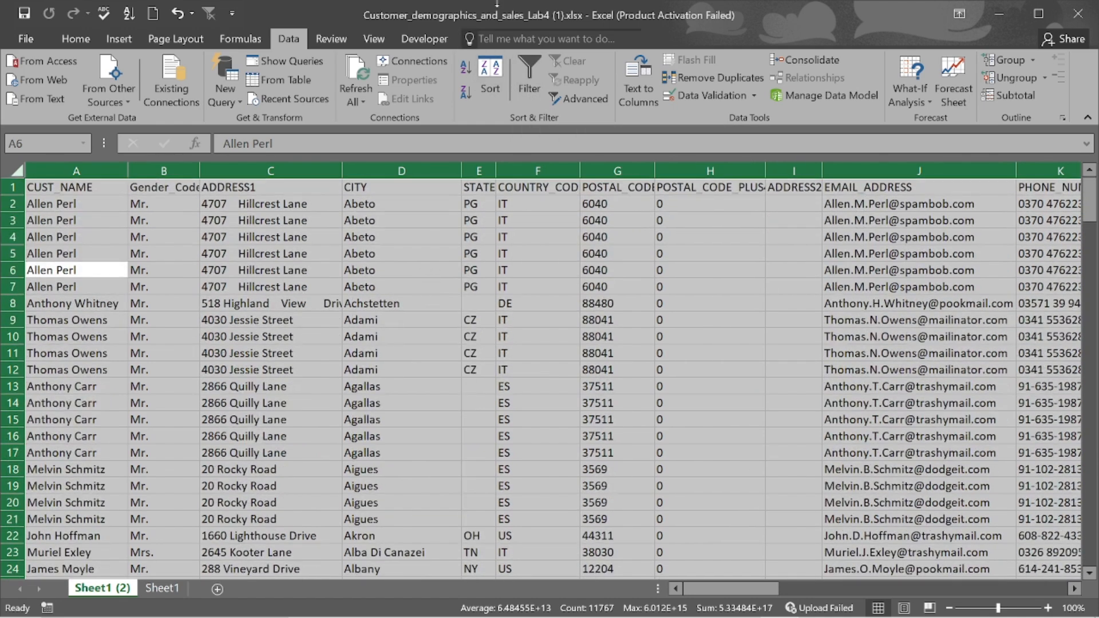
pyautogui.click(521, 67)
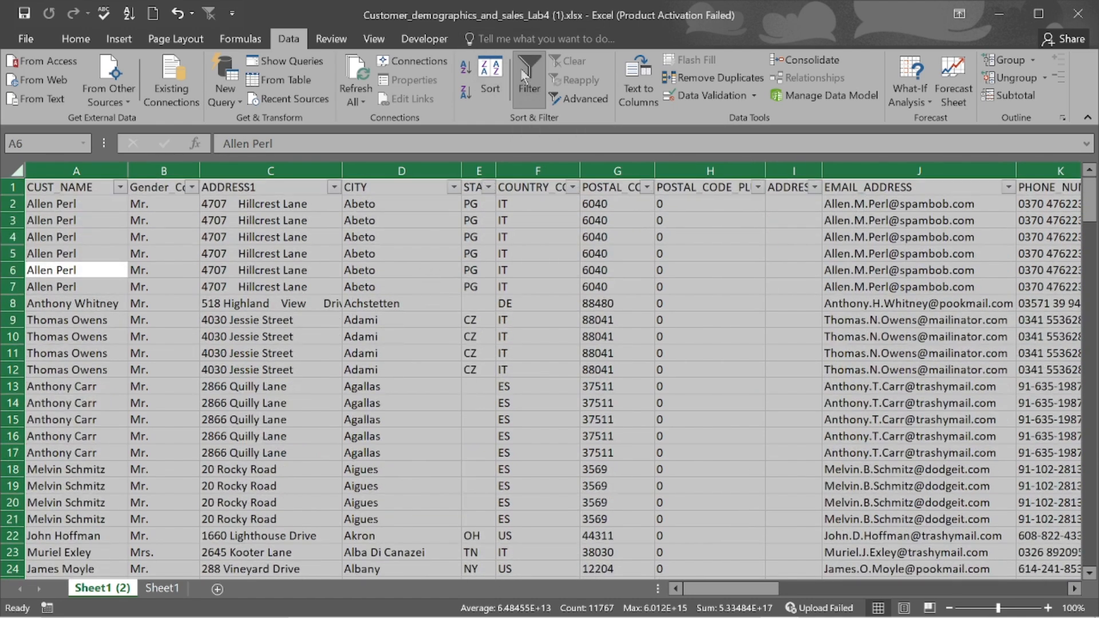
pyautogui.click(120, 189)
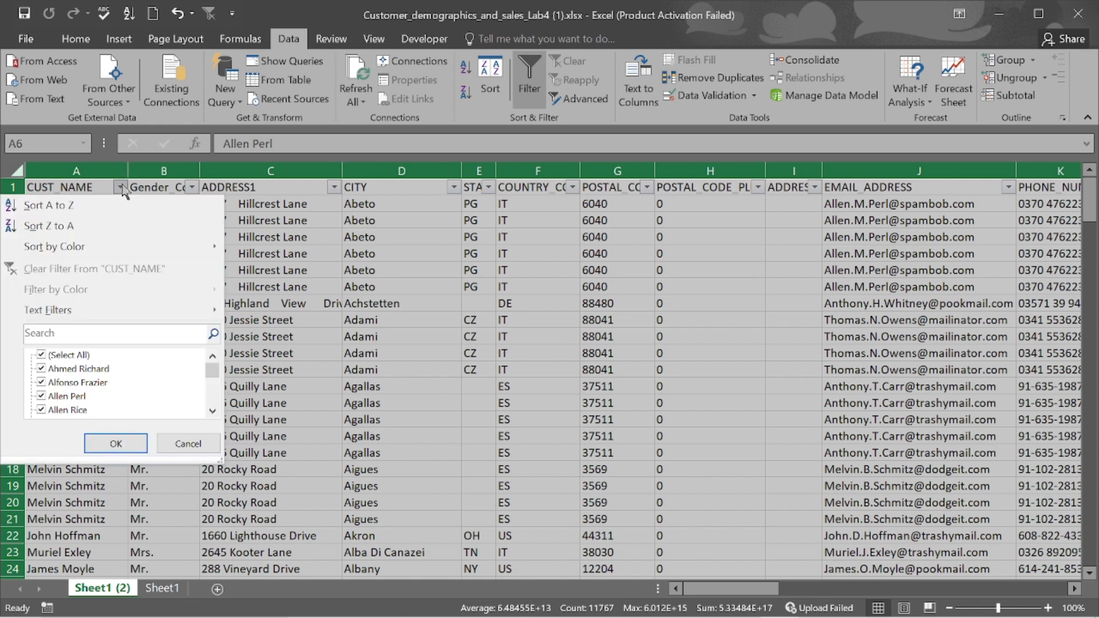
# - Uncheck (Select All), check only (Blanks) in the CUST_NAME filter, and apply it
pyautogui.click(41, 356)
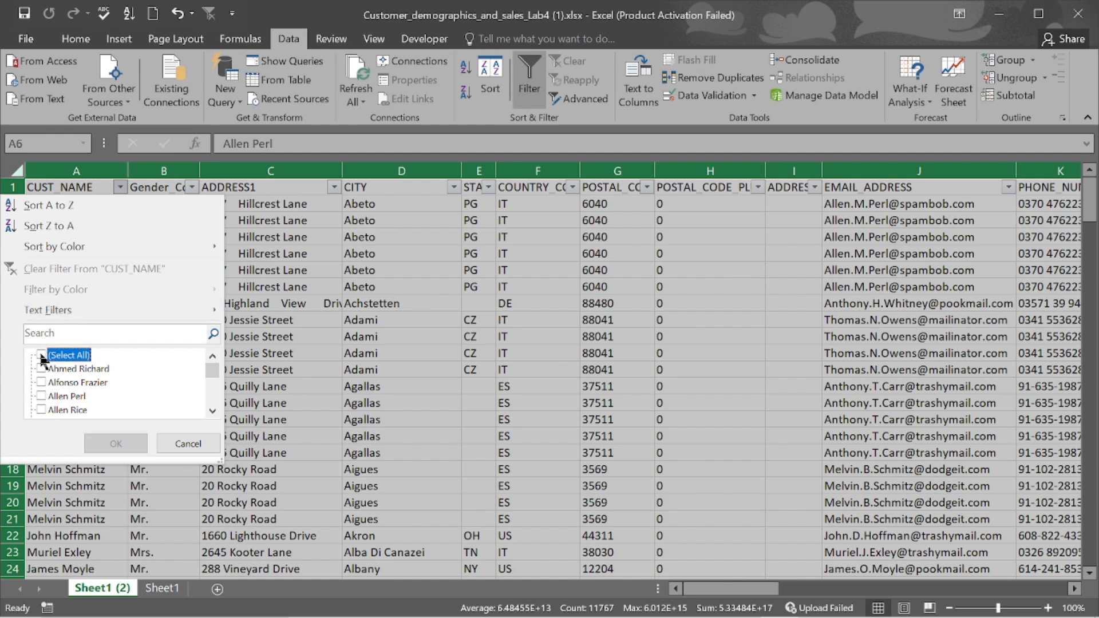
pyautogui.click(41, 356)
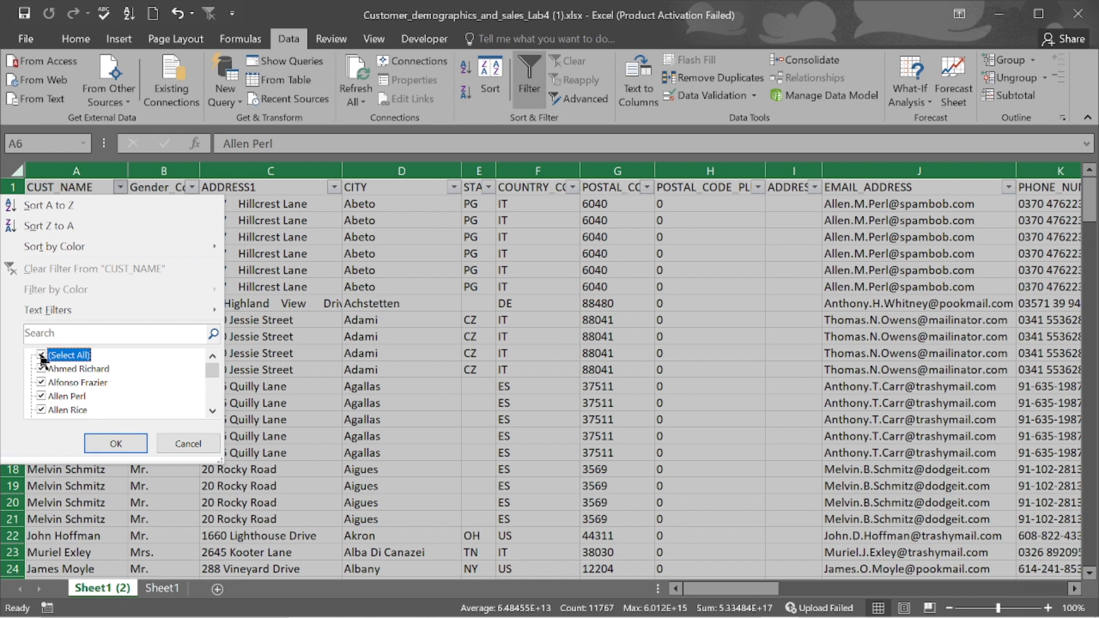
pyautogui.click(41, 356)
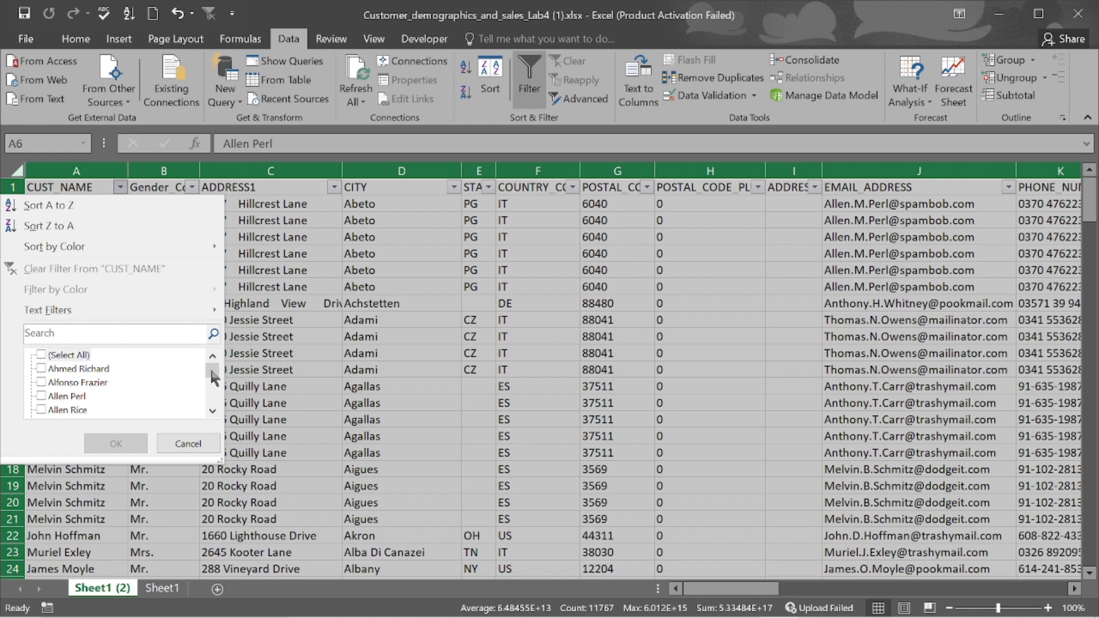
pyautogui.moveTo(210, 367); pyautogui.dragTo(211, 395)
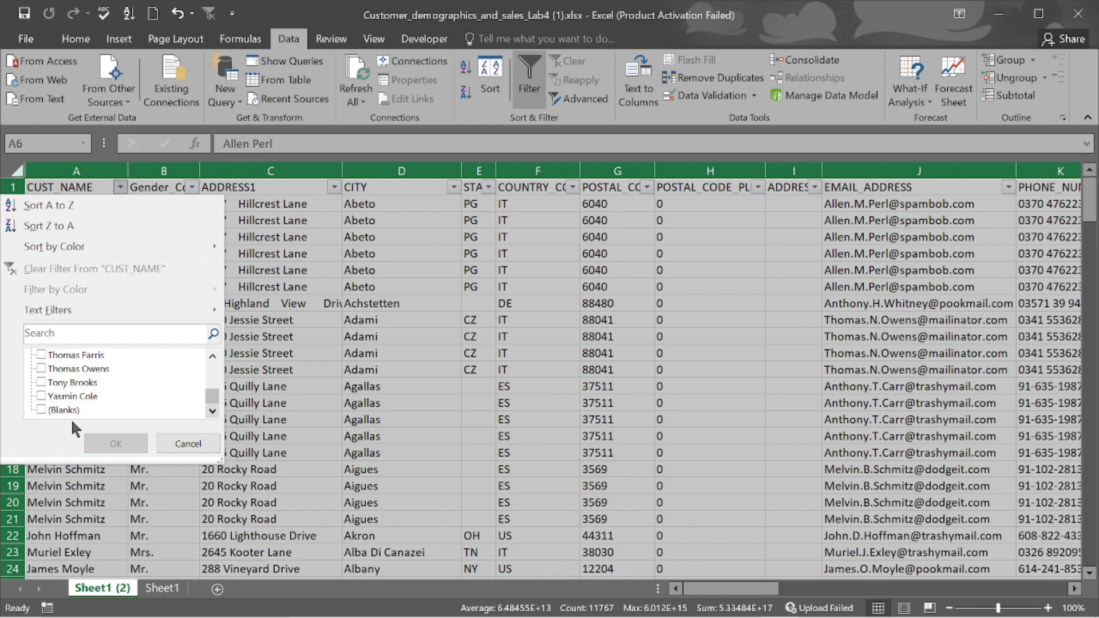
pyautogui.click(41, 409)
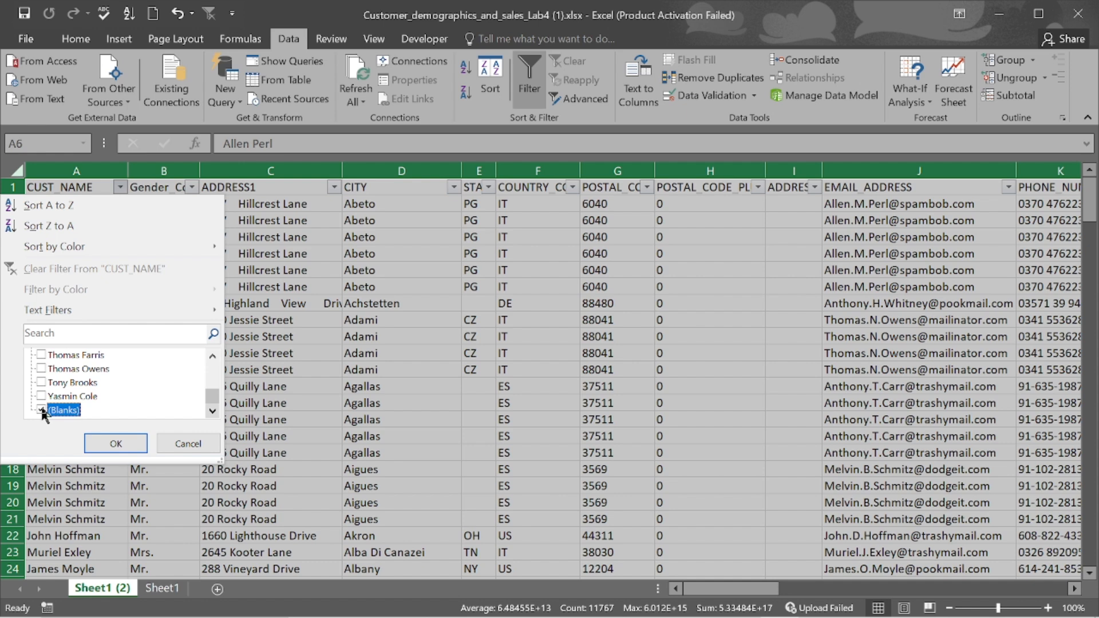
pyautogui.click(116, 444)
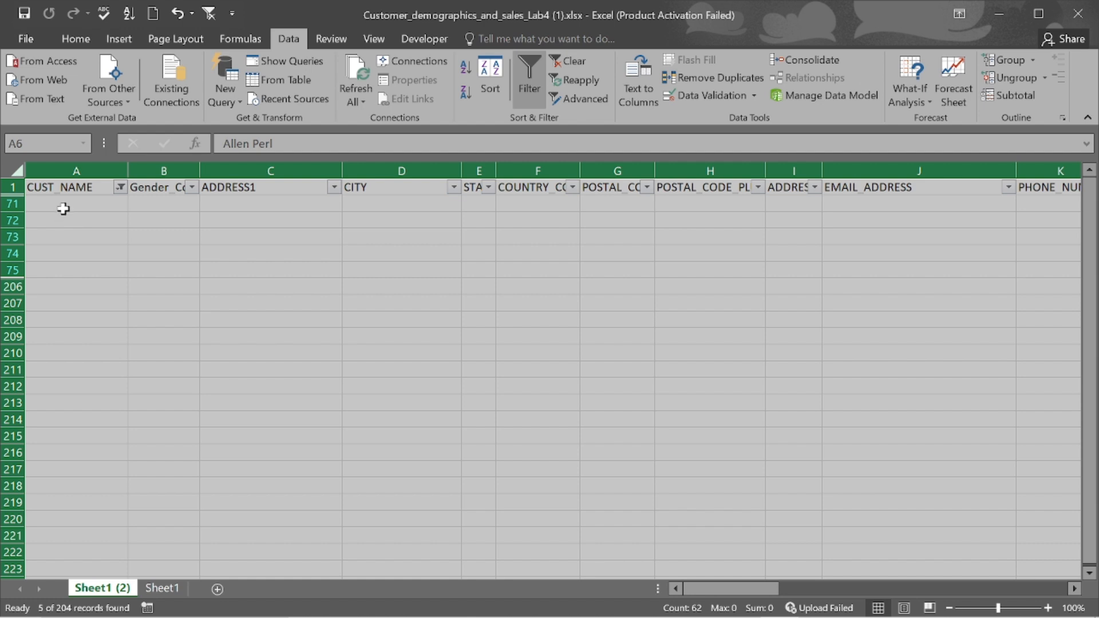
# - Select from A71 down through the filtered blank rows with Ctrl+Shift+Down
pyautogui.click(66, 207)
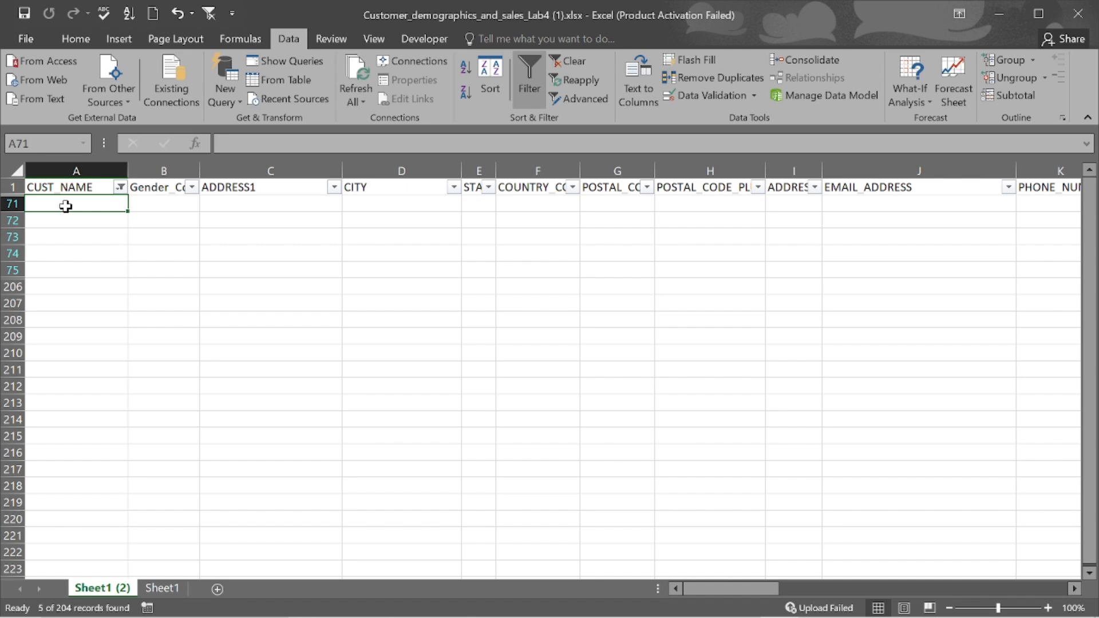
pyautogui.hotkey('ctrl', 'shift', 'Down')
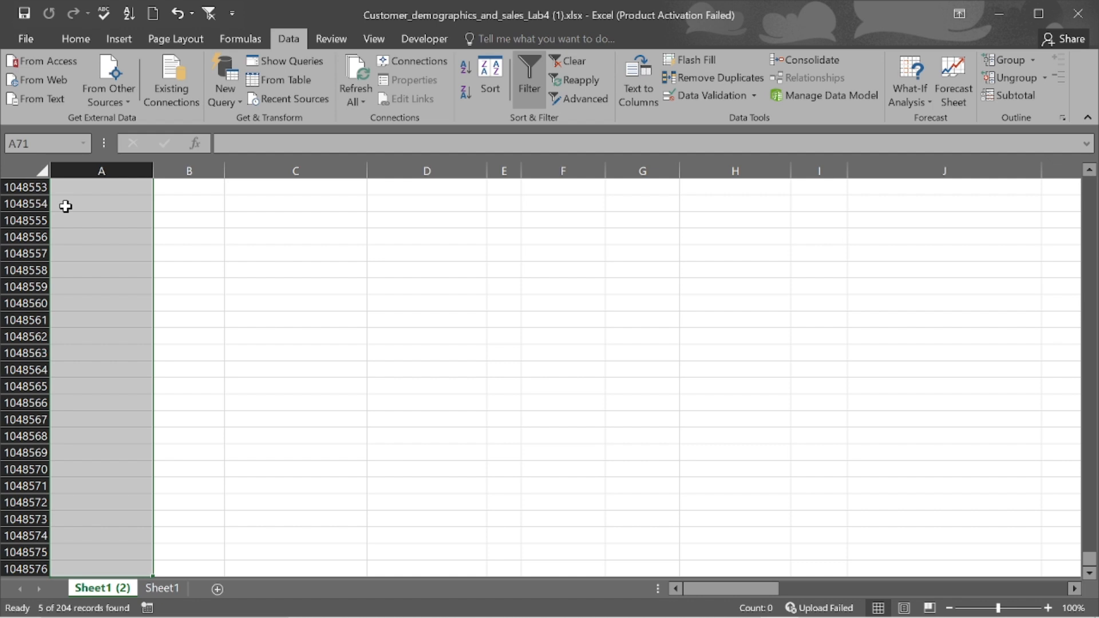
# - Delete the selected blank rows 71–75 as entire sheet rows via the right-click menu
pyautogui.rightClick(66, 207)
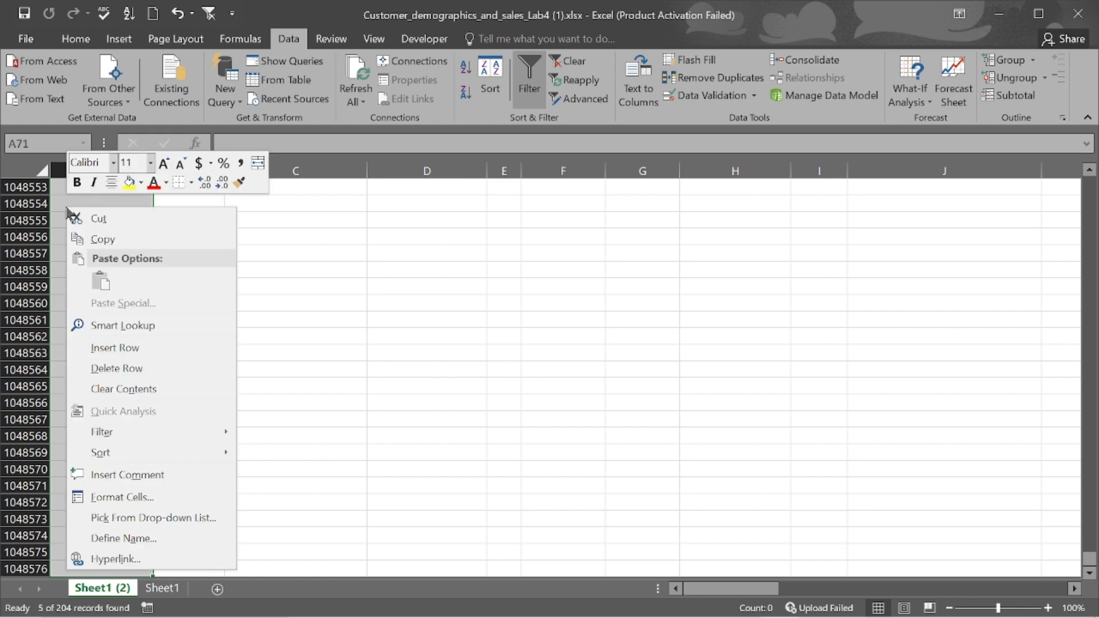
pyautogui.click(128, 371)
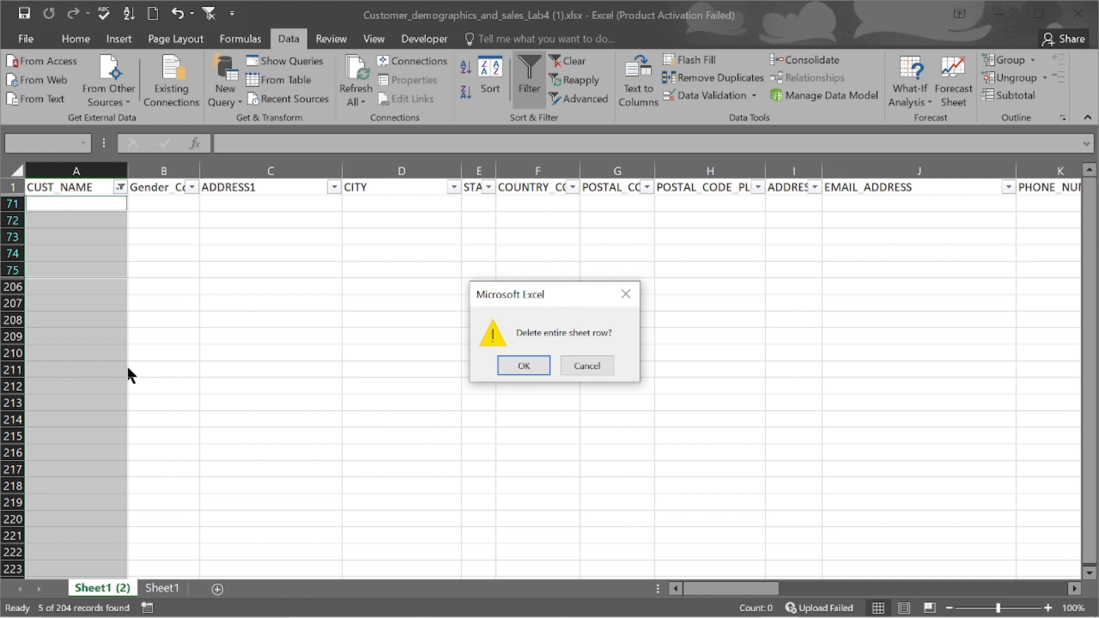
pyautogui.click(521, 368)
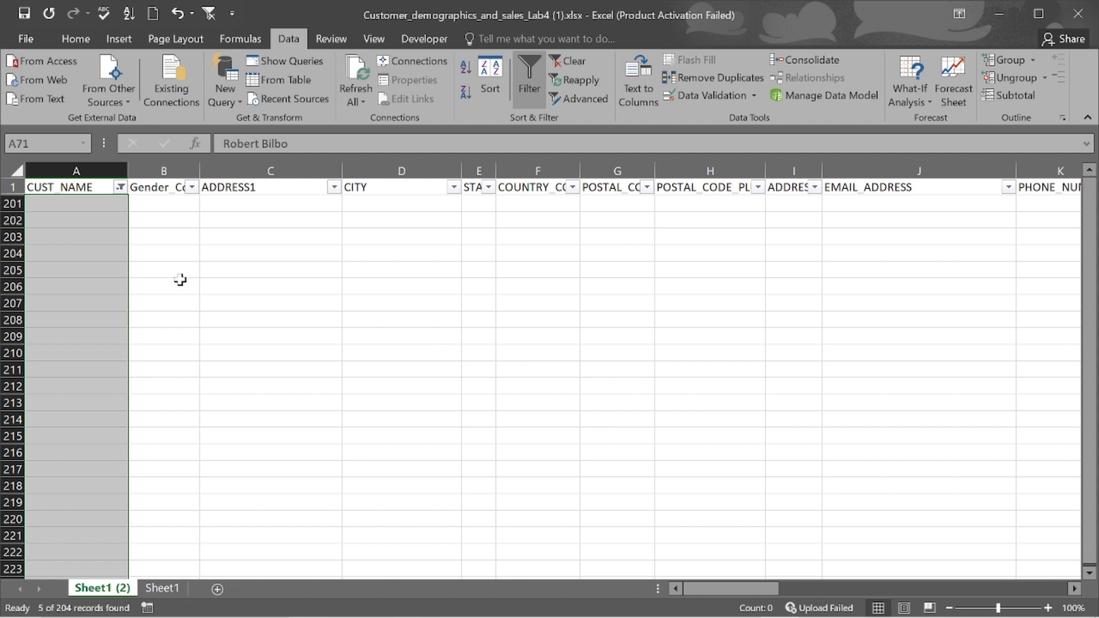
# - Re-check (Select All) in the CUST_NAME filter so every customer record shows again
pyautogui.click(120, 187)
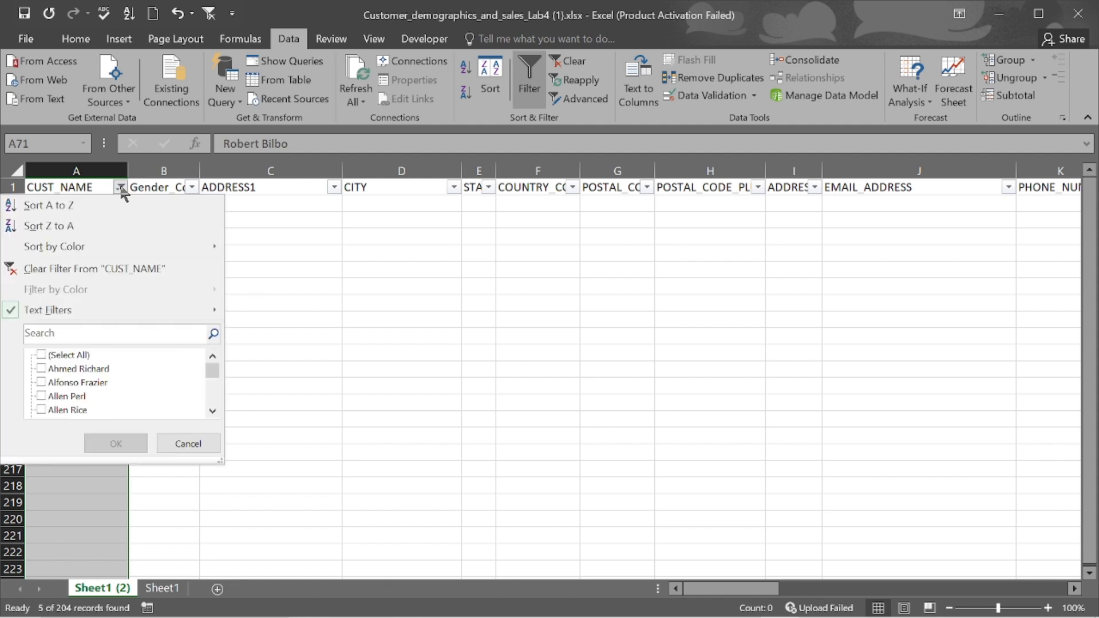
pyautogui.click(42, 356)
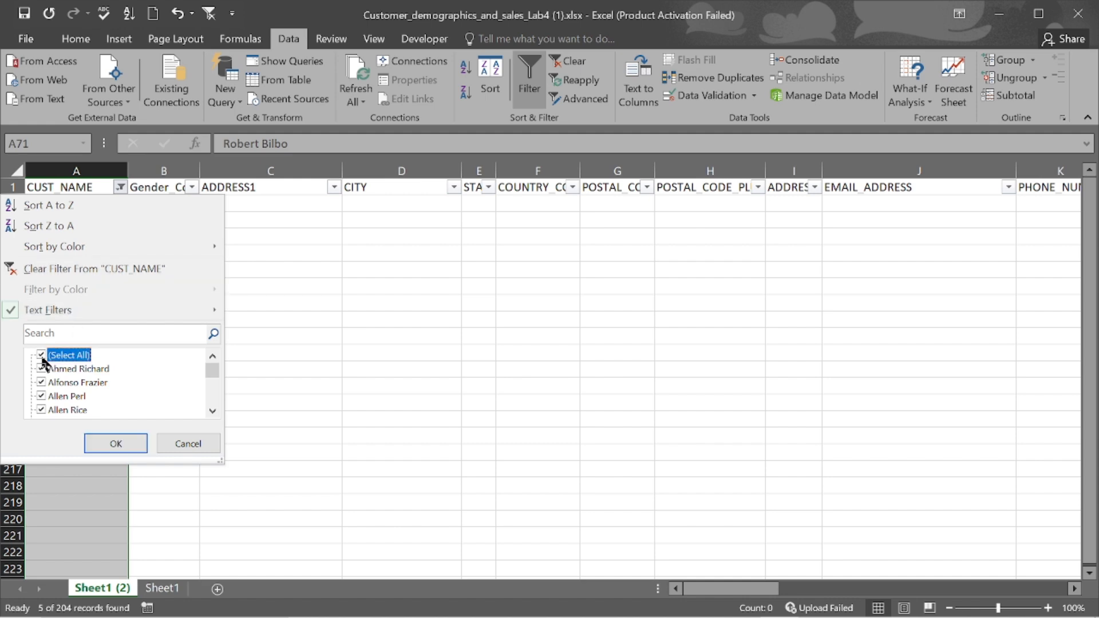
pyautogui.click(105, 435)
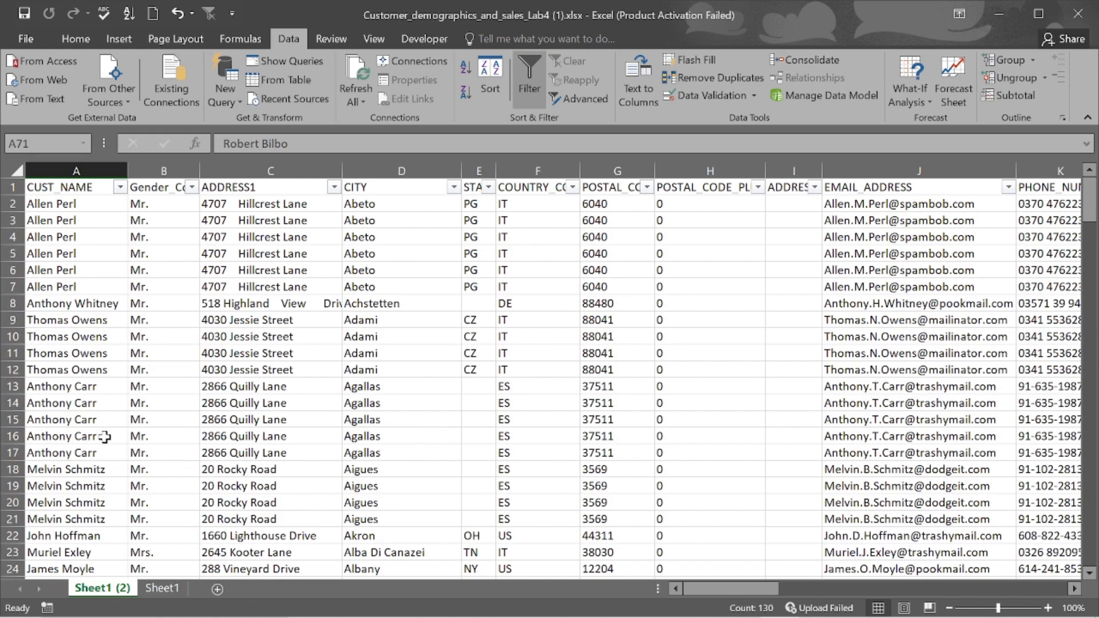
# - Scroll through the now gap-free customer list and back up to the header row
pyautogui.scroll(-19, 105, 436)
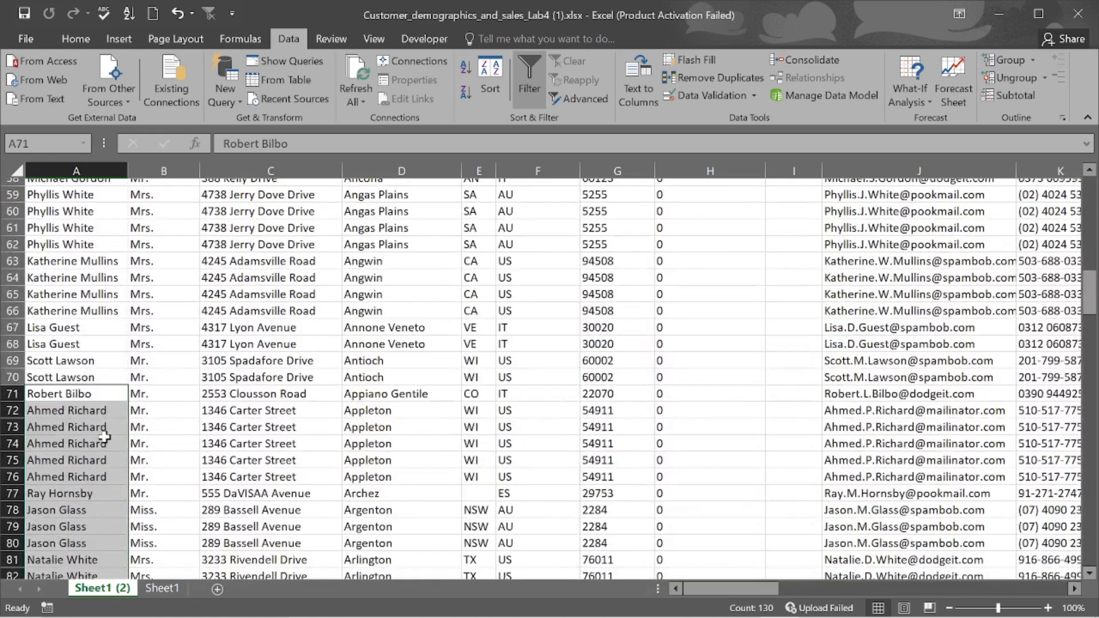
pyautogui.scroll(-13, 105, 436)
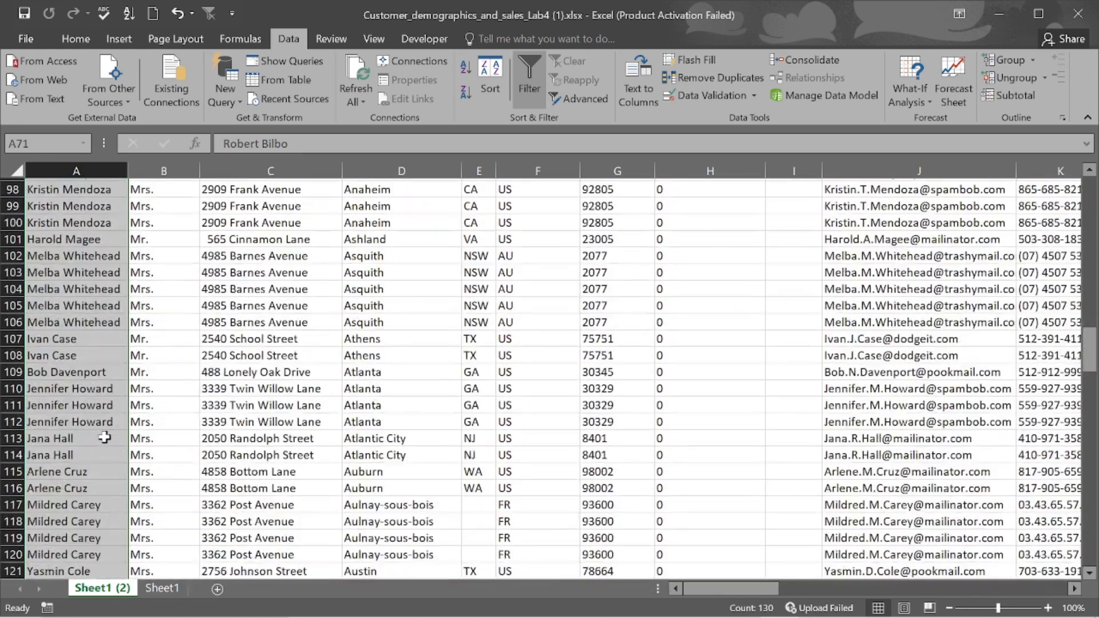
pyautogui.scroll(-9, 105, 437)
pyautogui.scroll(-13, 105, 438)
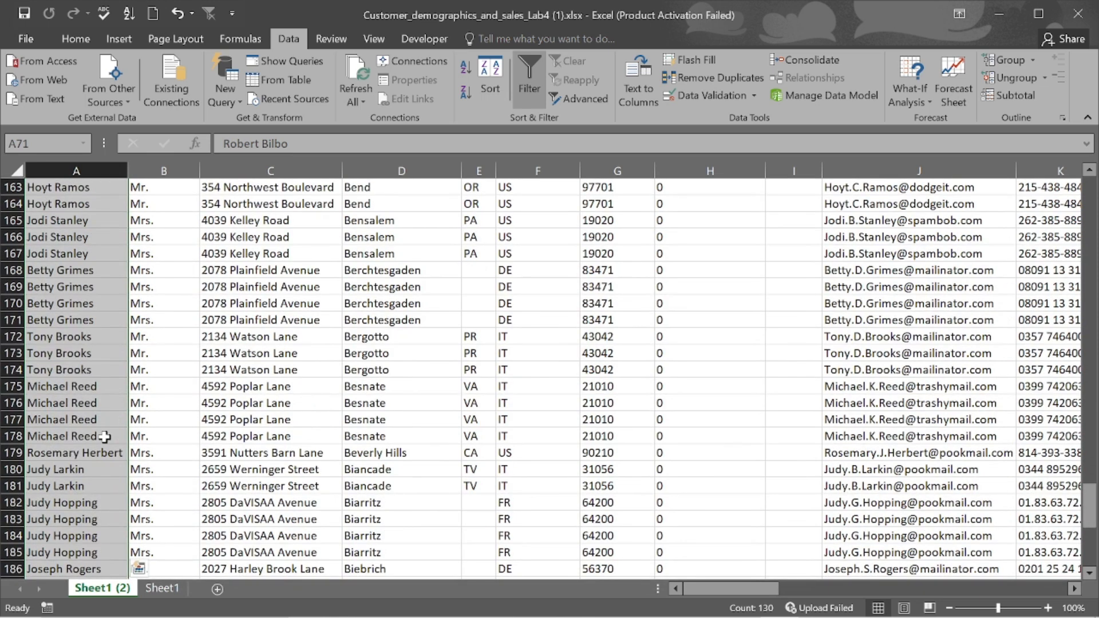
pyautogui.scroll(3, 105, 436)
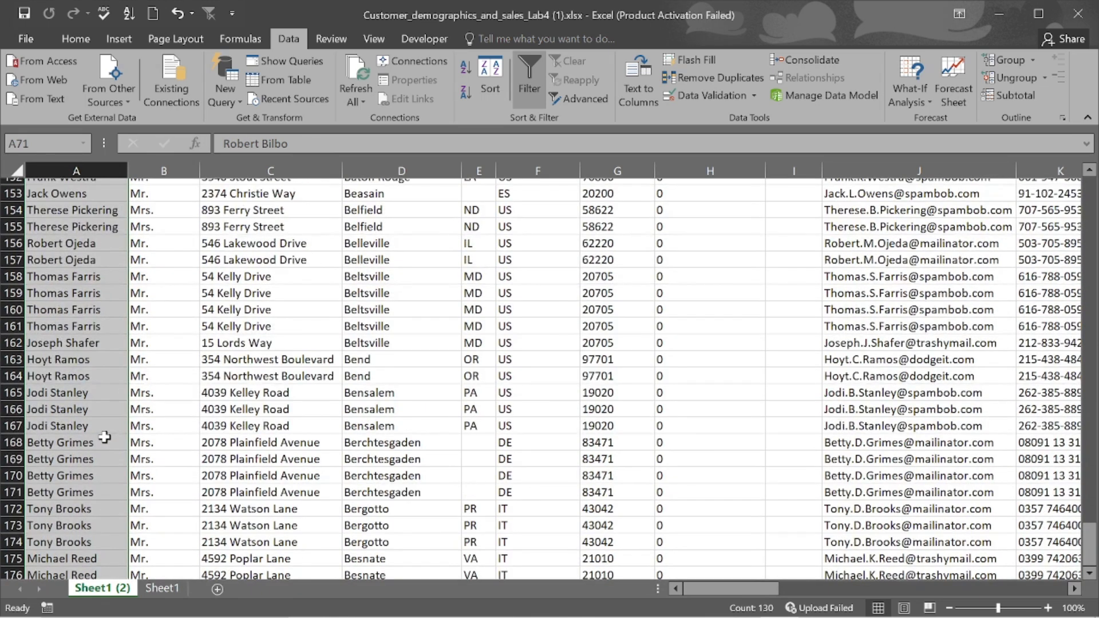
pyautogui.scroll(20, 105, 438)
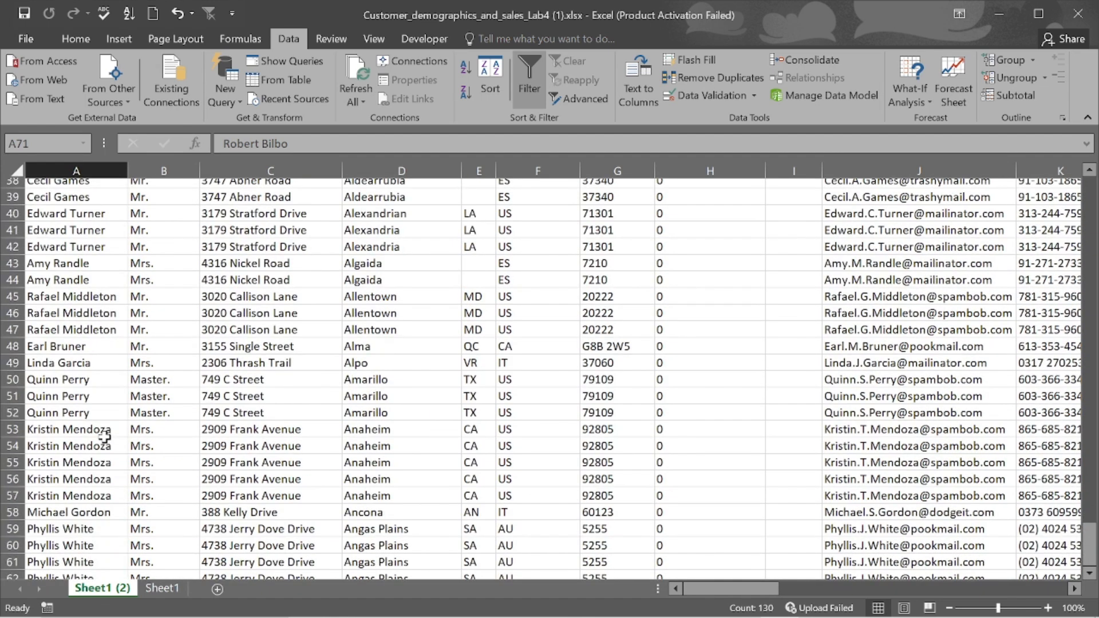
pyautogui.scroll(13, 104, 438)
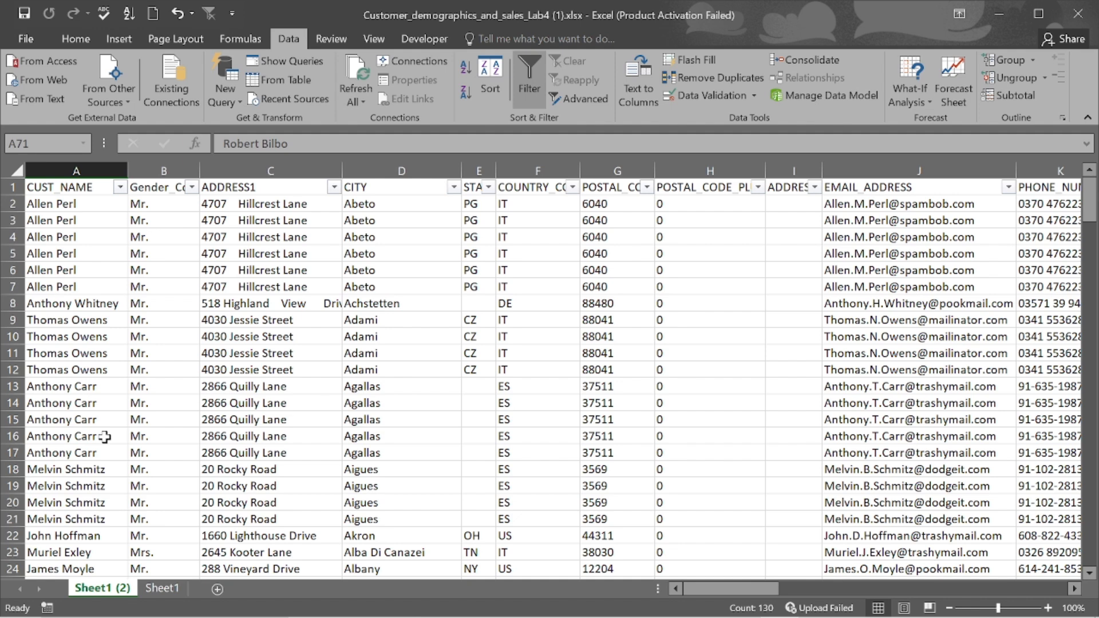
pyautogui.click(120, 187)
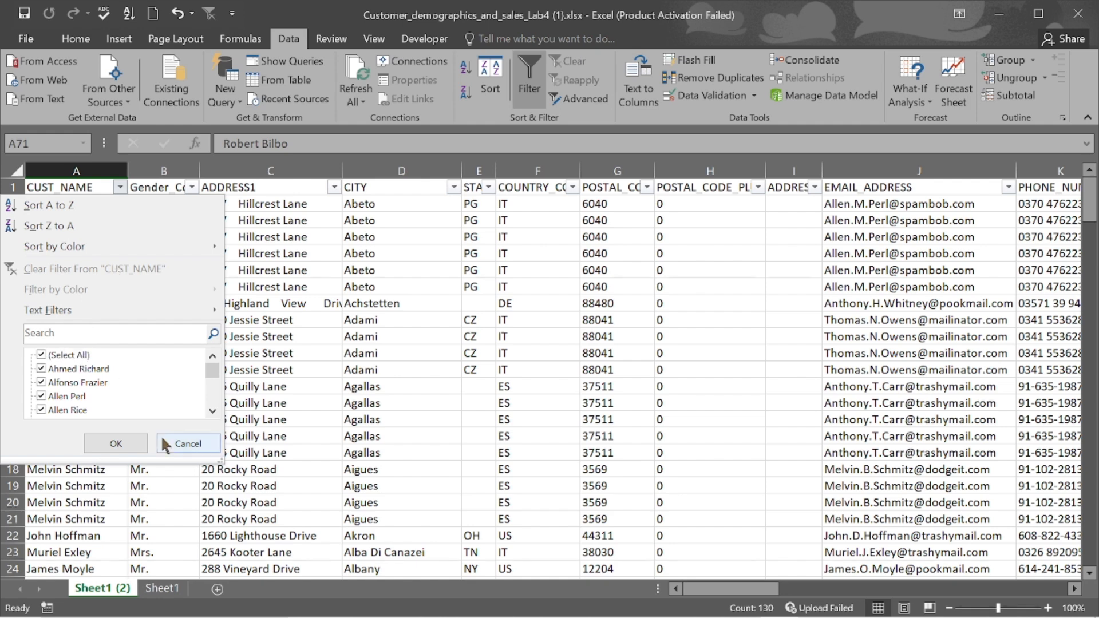
pyautogui.click(188, 444)
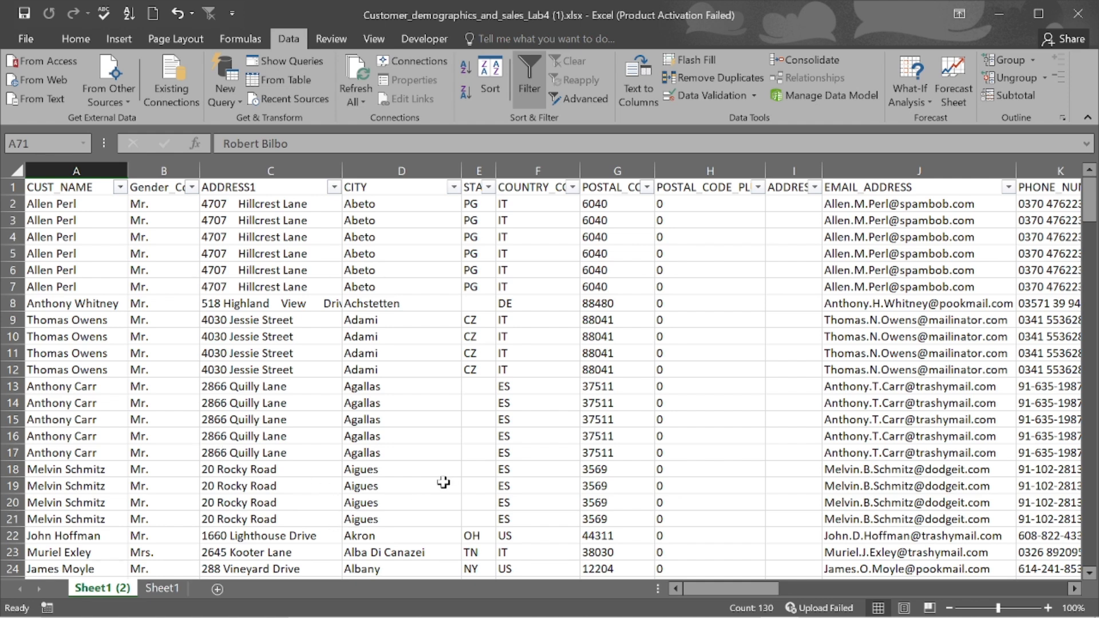
# - Minimise the Excel workbook from the taskbar so the Google Meet window shows
pyautogui.moveTo(624, 613)
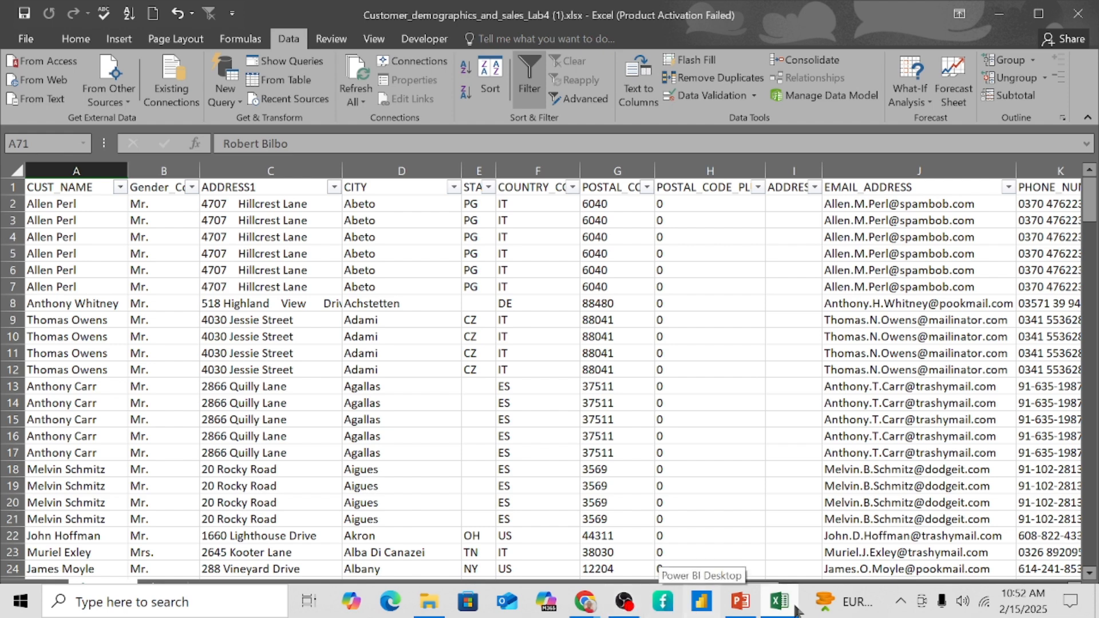
pyautogui.moveTo(778, 611)
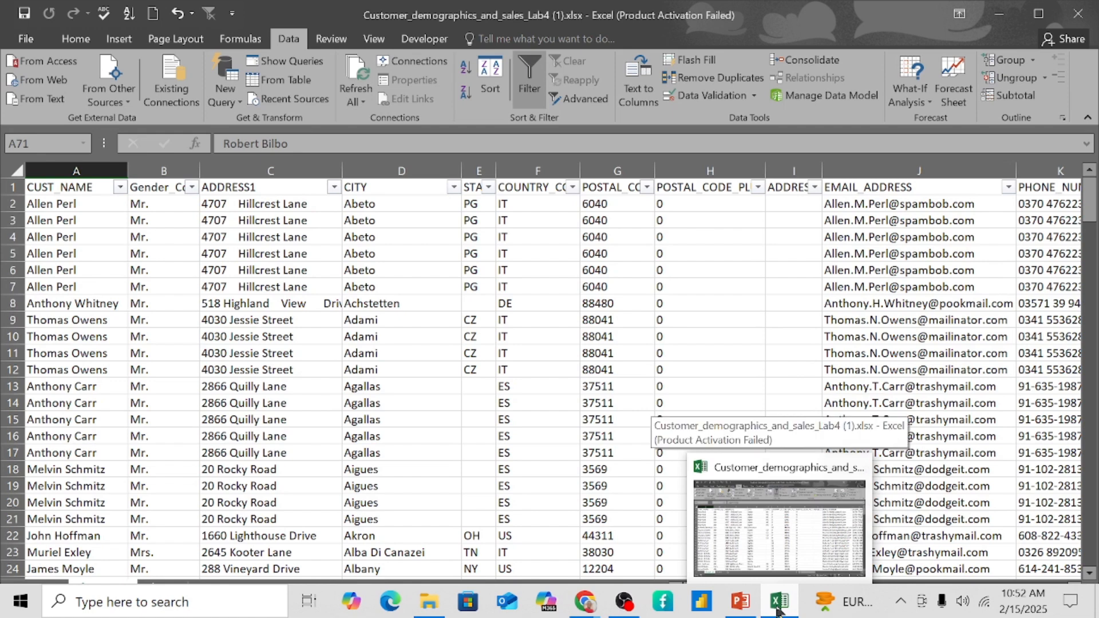
pyautogui.click(777, 611)
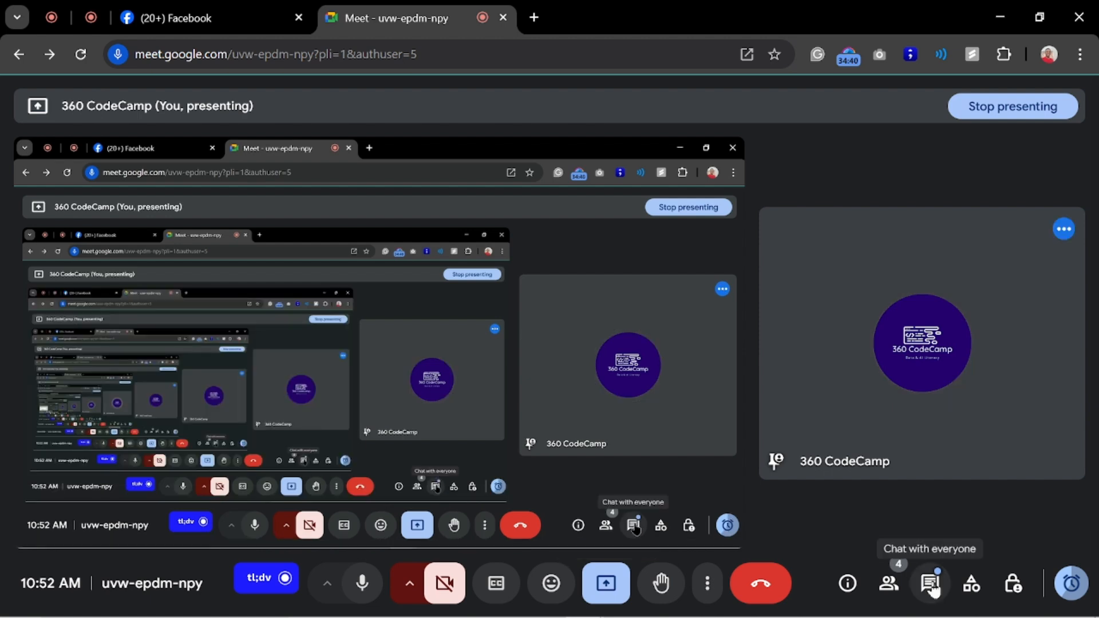
# - Open the Chat with everyone panel in the Google Meet call
pyautogui.click(931, 585)
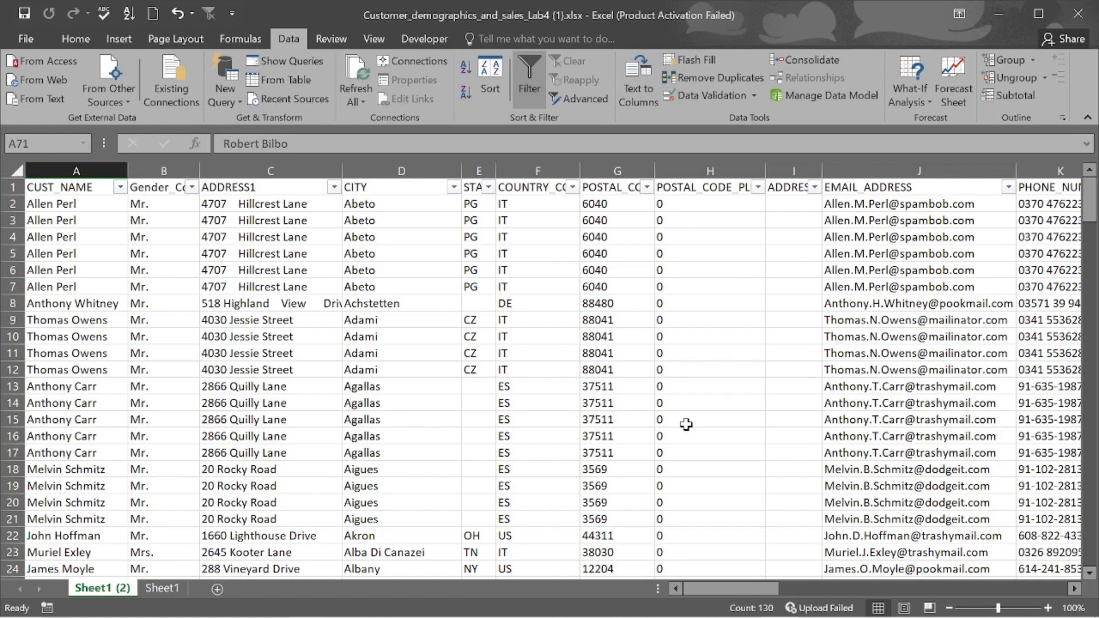
# - Undo twice to restore the filter and blank rows 71–75, check them, and return to the top
pyautogui.hotkey('ctrl', 'z')
pyautogui.hotkey('ctrl', 'z')
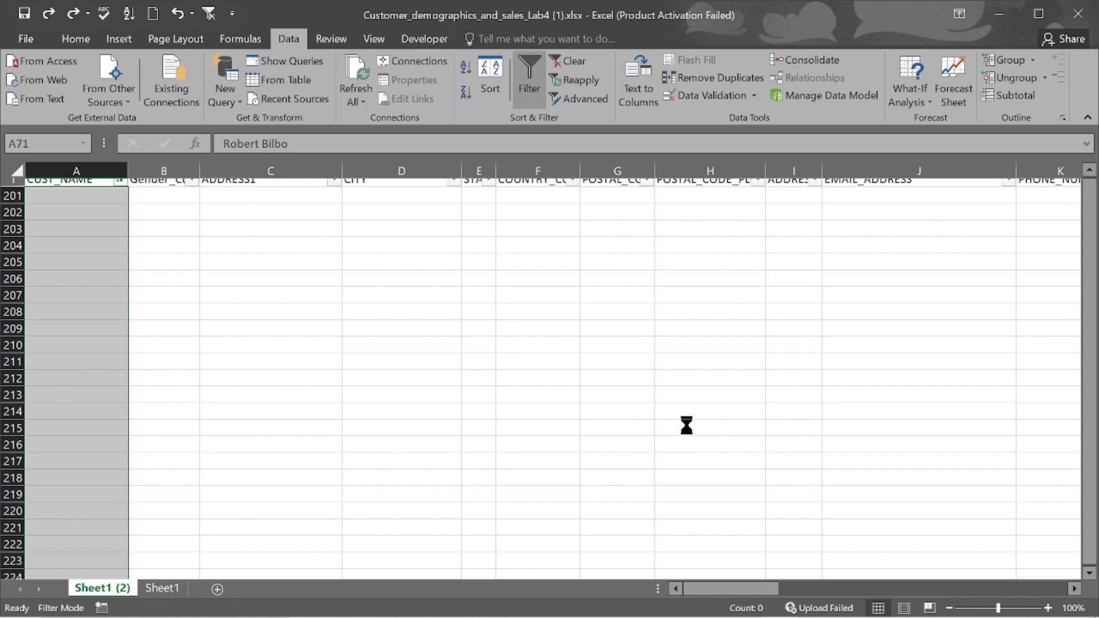
pyautogui.hotkey('ctrl', 'z')
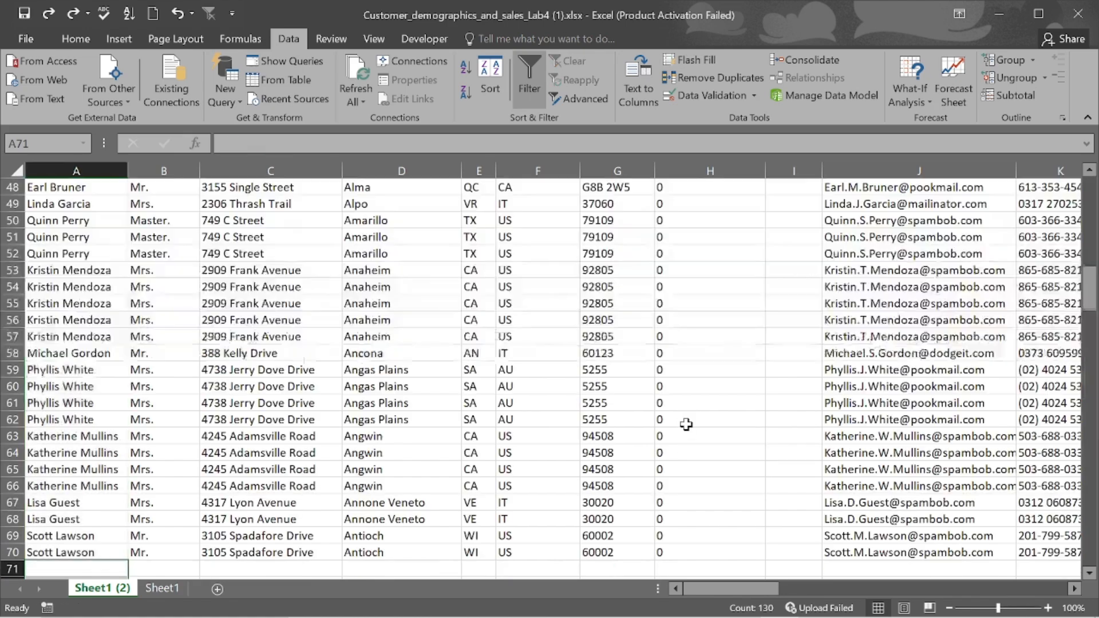
pyautogui.scroll(-8, 346, 347)
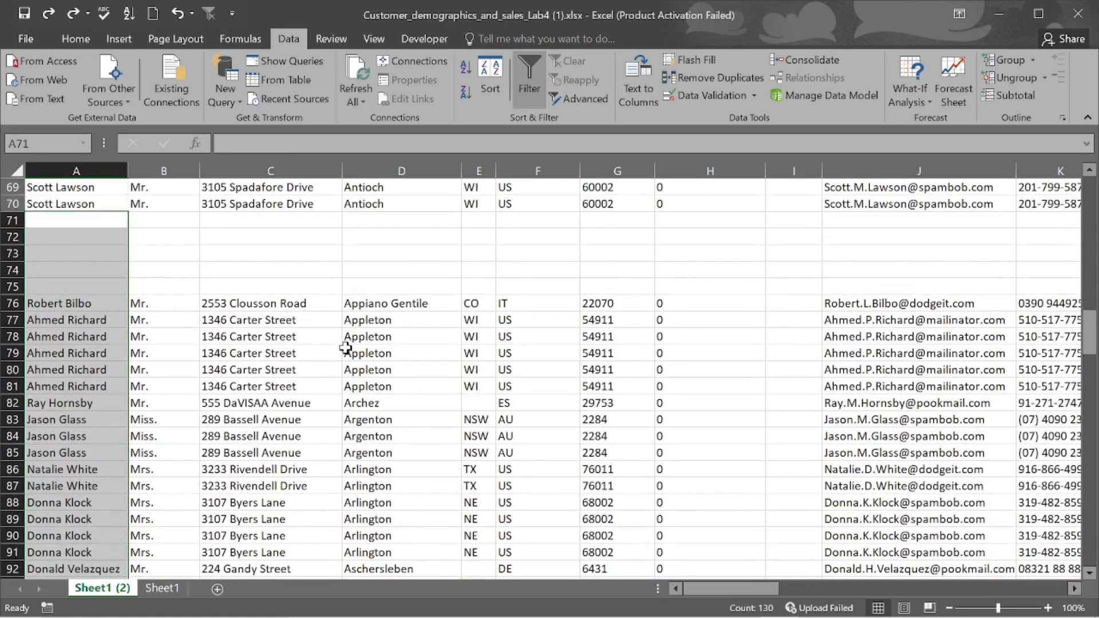
pyautogui.click(345, 348)
pyautogui.scroll(20, 238, 282)
pyautogui.scroll(2, 239, 282)
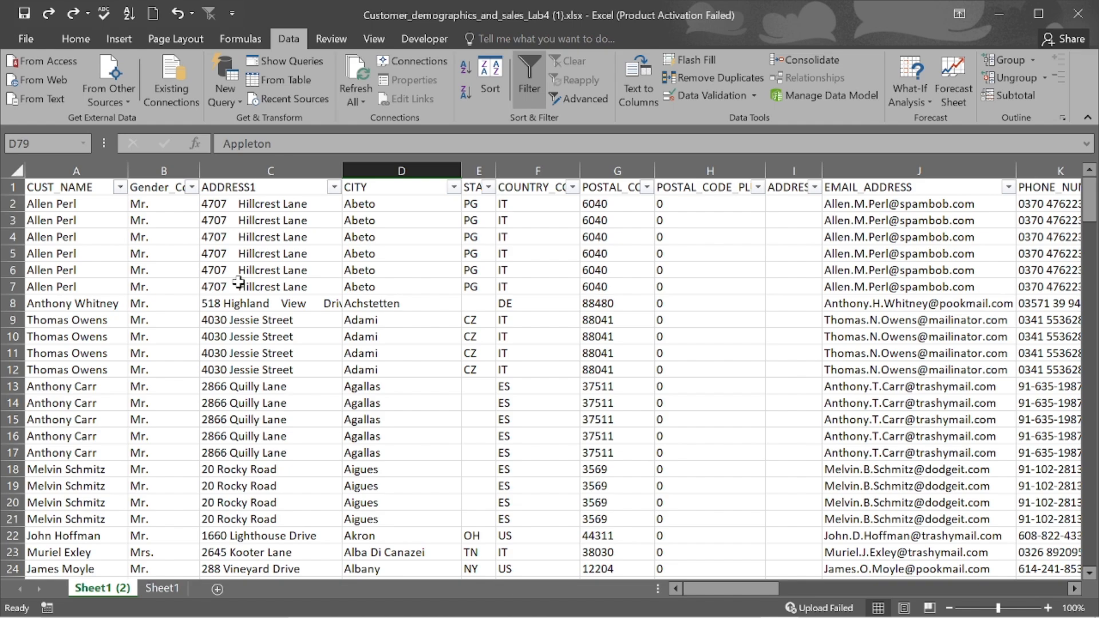
# - Scroll through the customer records on Sheet1 (2) to review the filtered data
pyautogui.scroll(-20, 238, 282)
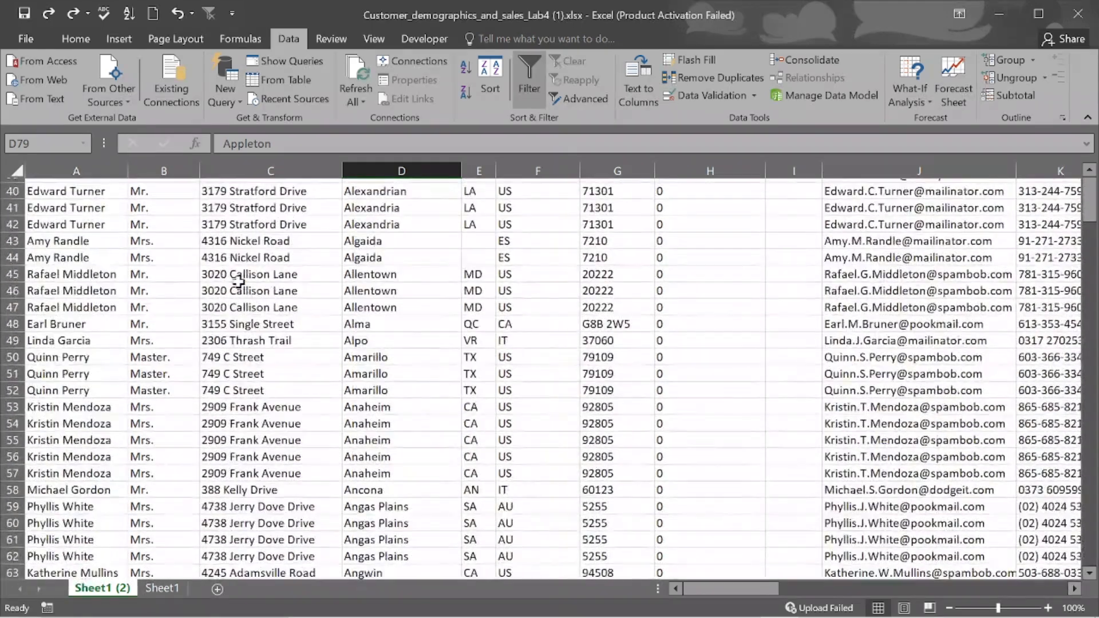
pyautogui.scroll(-1, 239, 282)
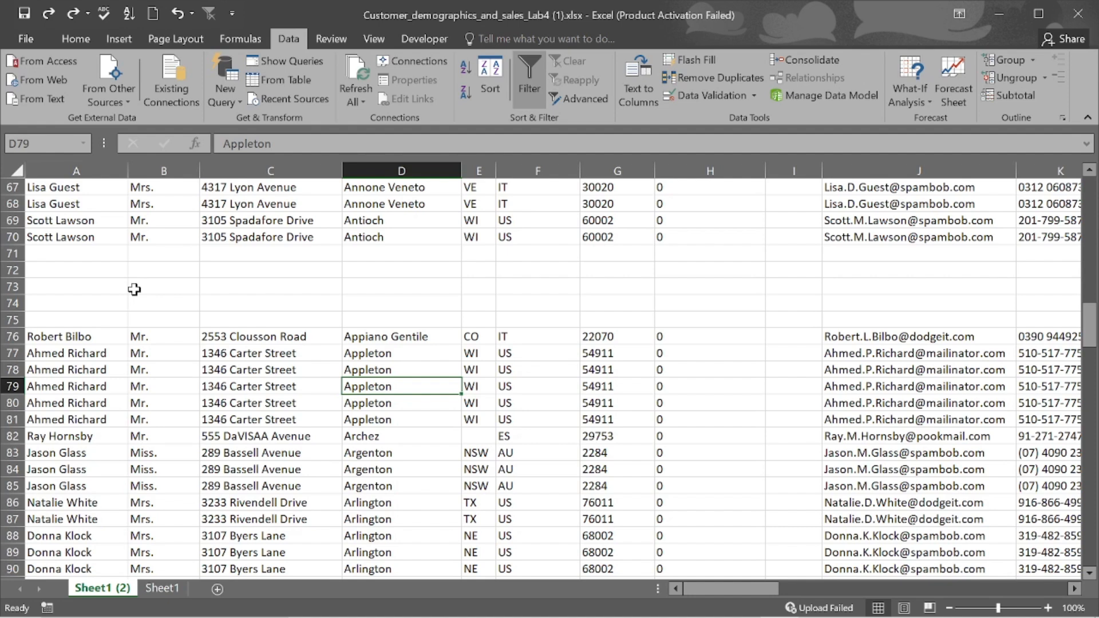
pyautogui.scroll(3, 101, 285)
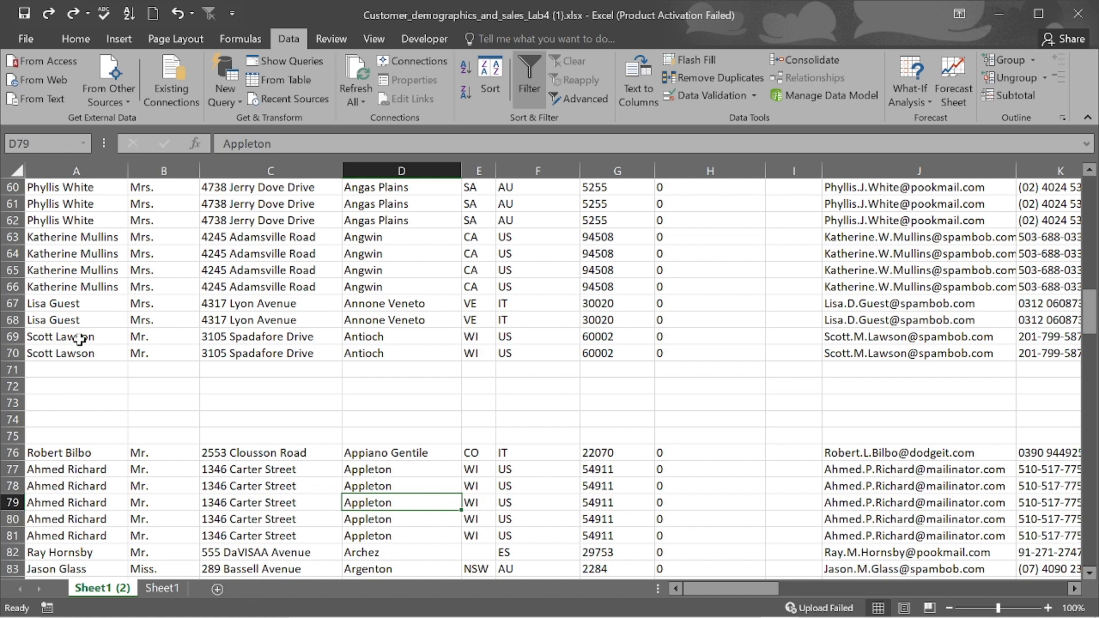
pyautogui.scroll(2, 79, 340)
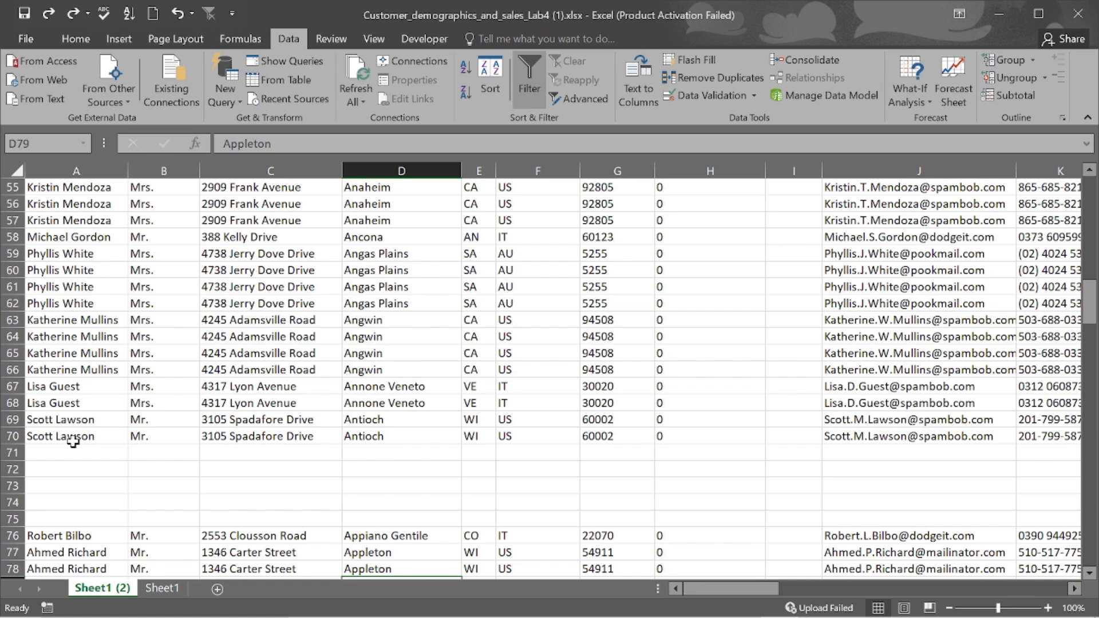
pyautogui.scroll(15, 340, 401)
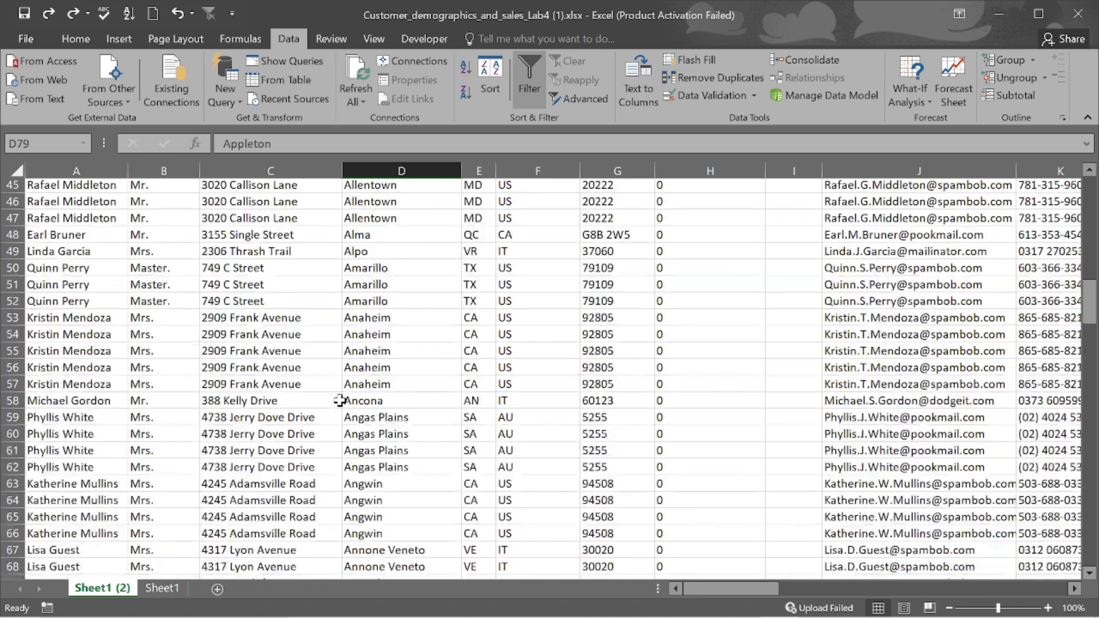
pyautogui.scroll(-12, 340, 401)
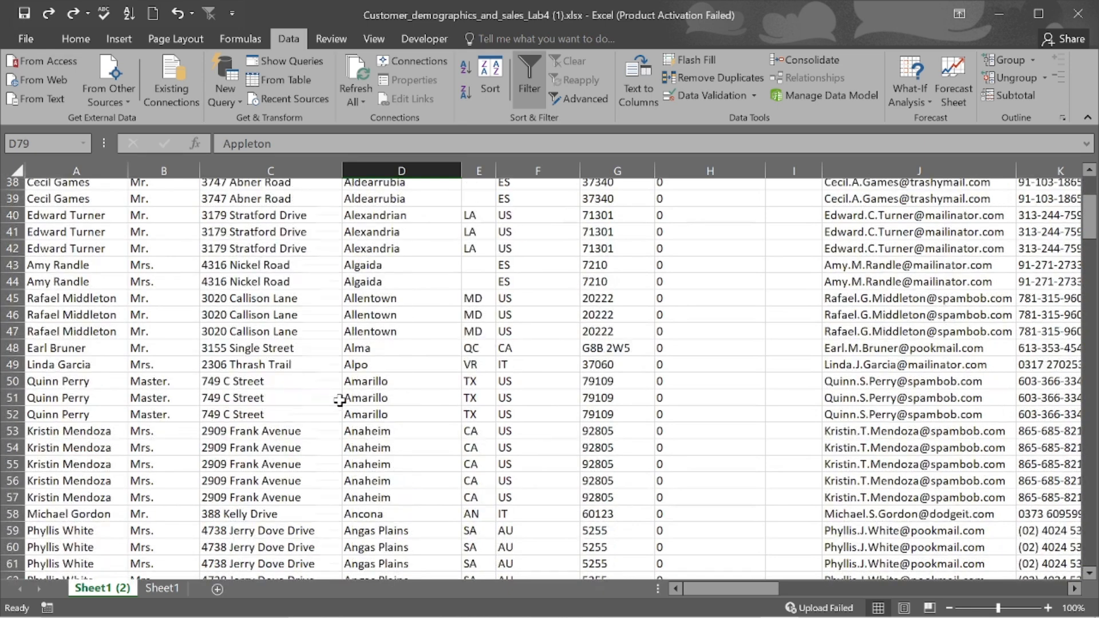
pyautogui.scroll(-2, 340, 401)
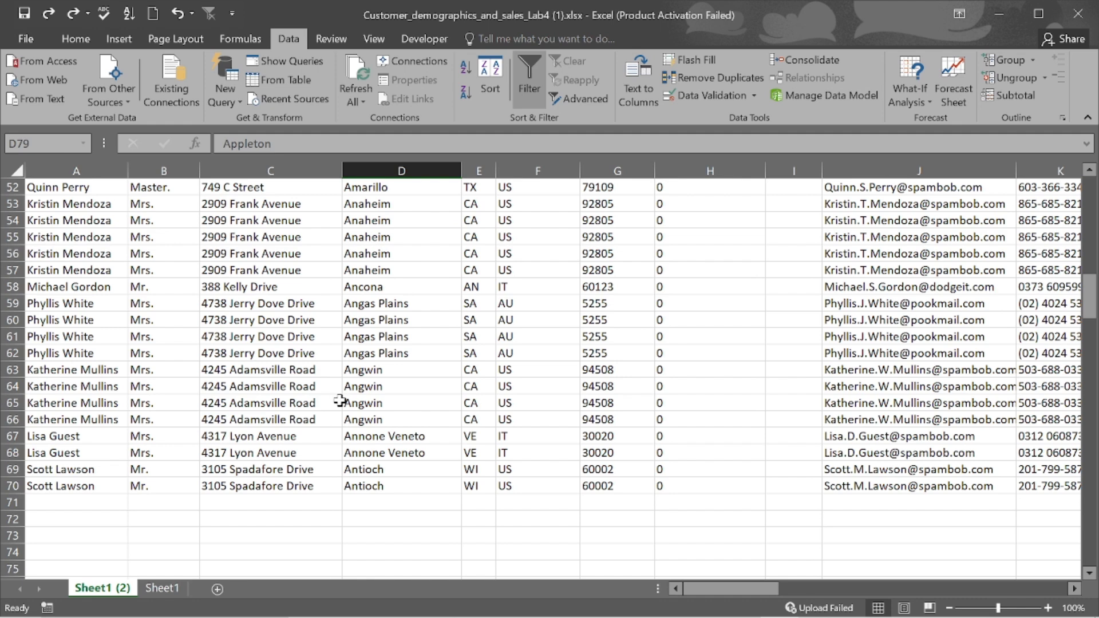
pyautogui.scroll(-2, 340, 401)
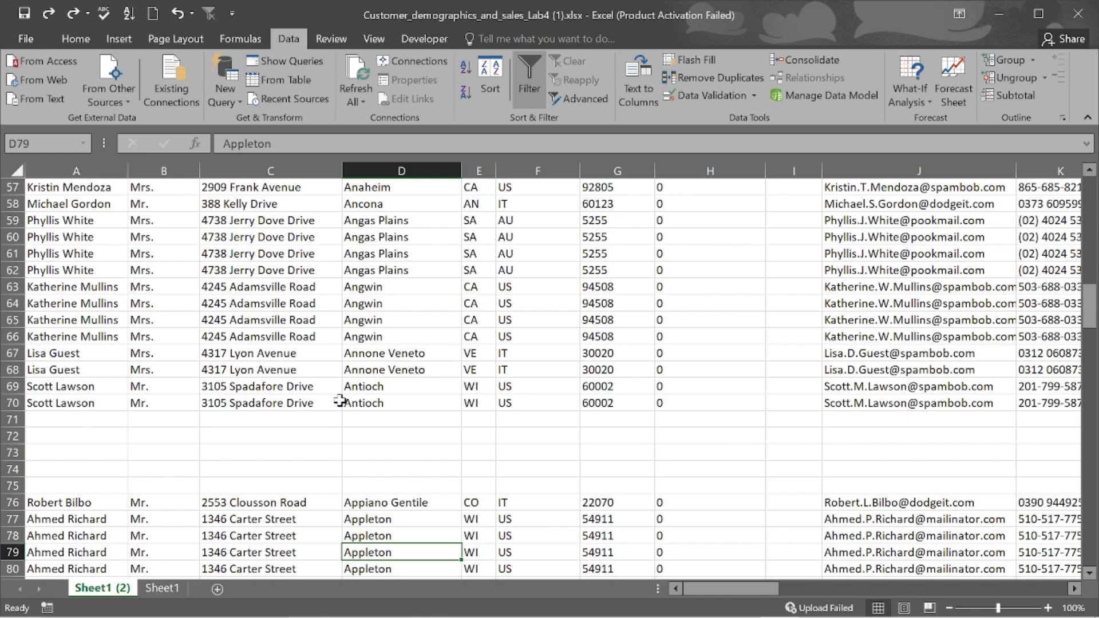
pyautogui.scroll(1, 340, 401)
pyautogui.scroll(-1, 142, 450)
pyautogui.scroll(7, 416, 382)
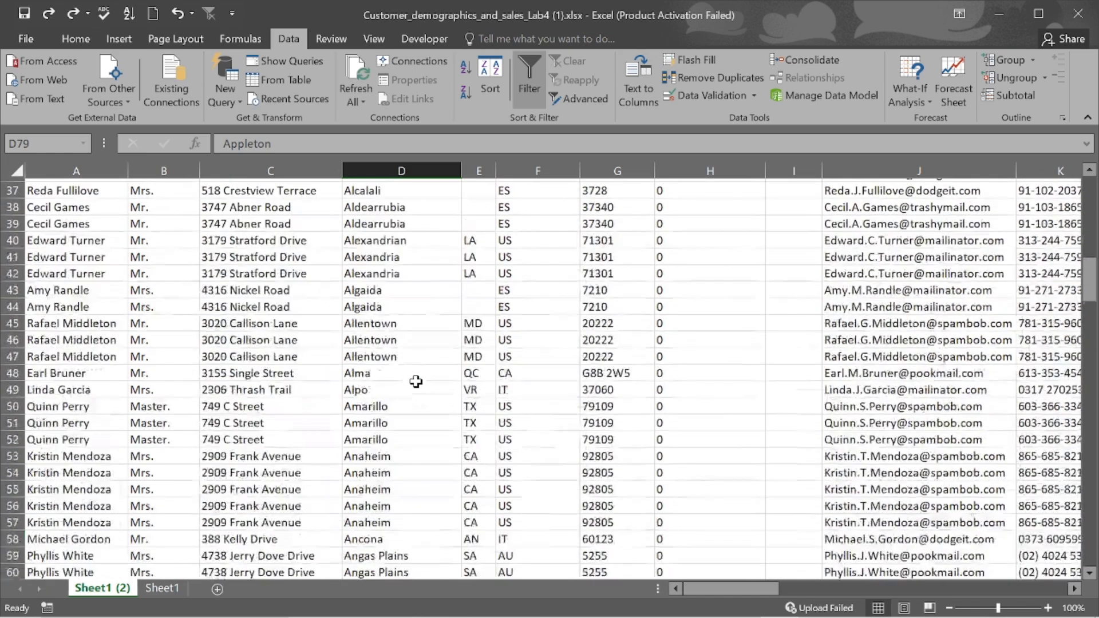
pyautogui.scroll(3, 422, 381)
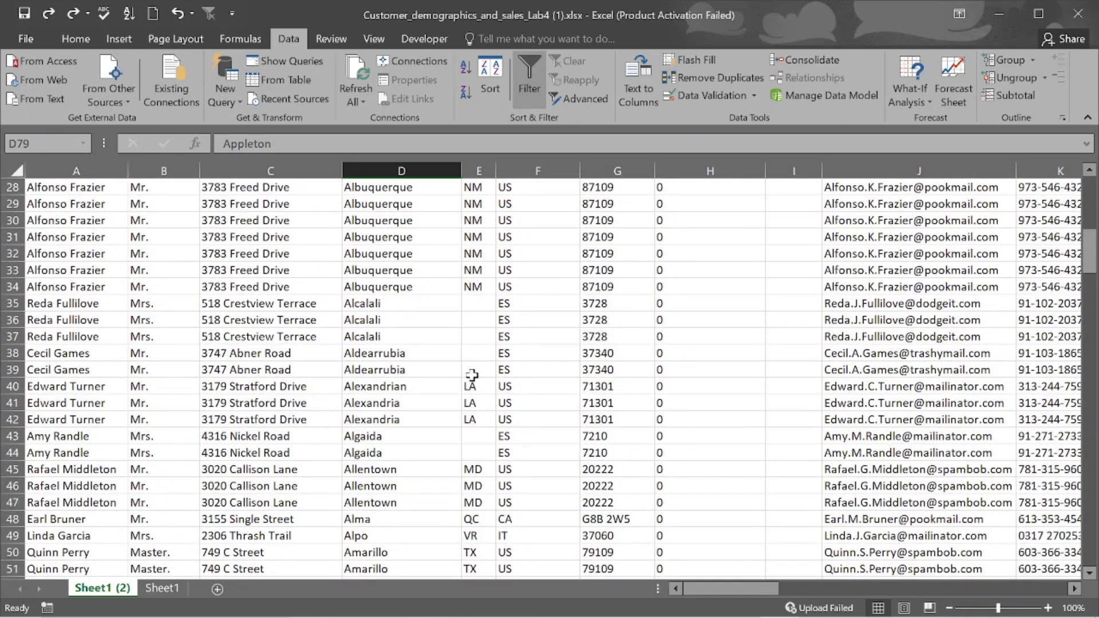
pyautogui.scroll(-12, 471, 375)
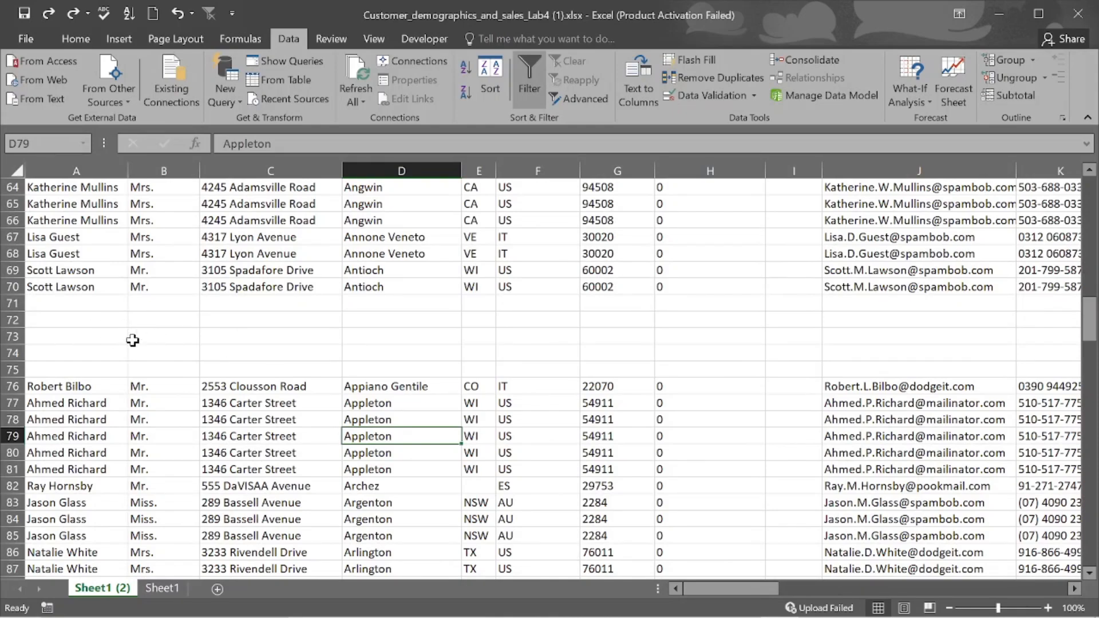
pyautogui.scroll(13, 338, 322)
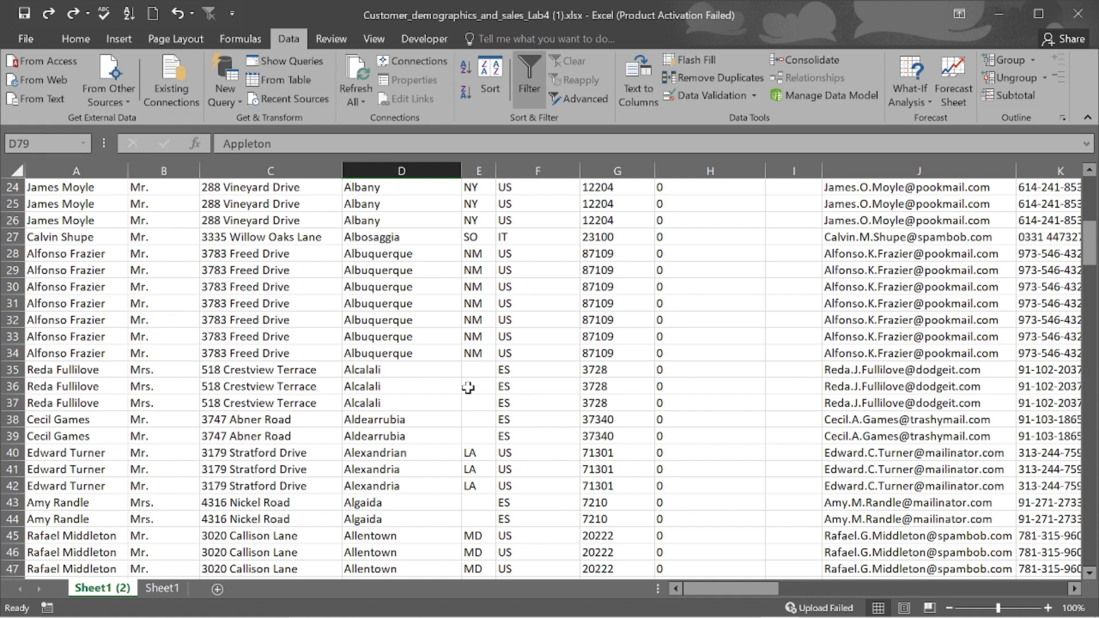
pyautogui.scroll(-12, 469, 387)
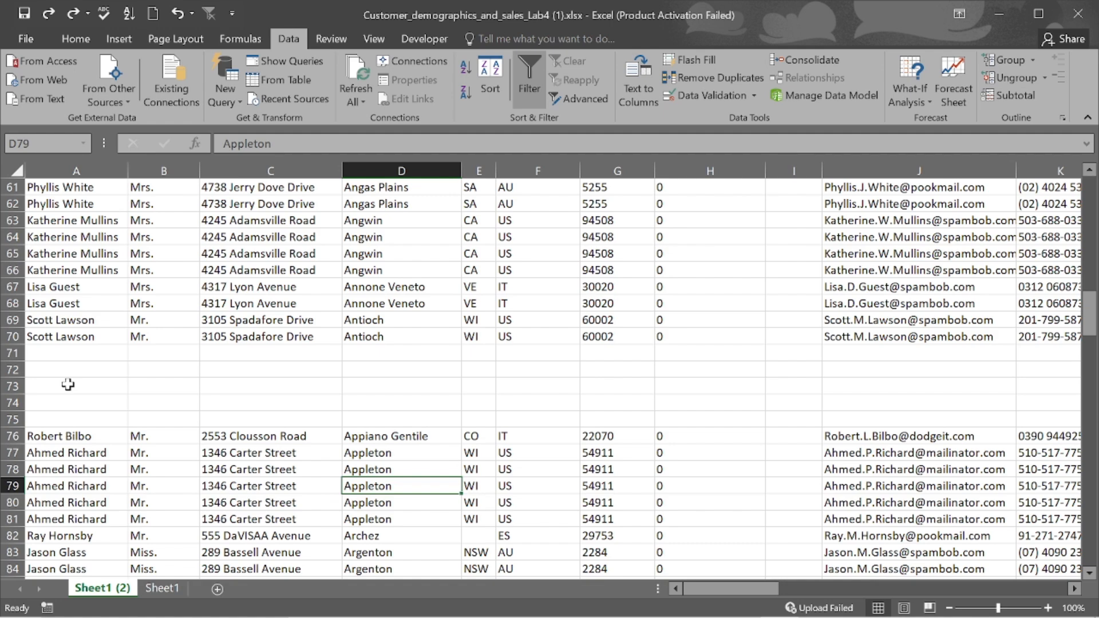
pyautogui.scroll(20, 68, 385)
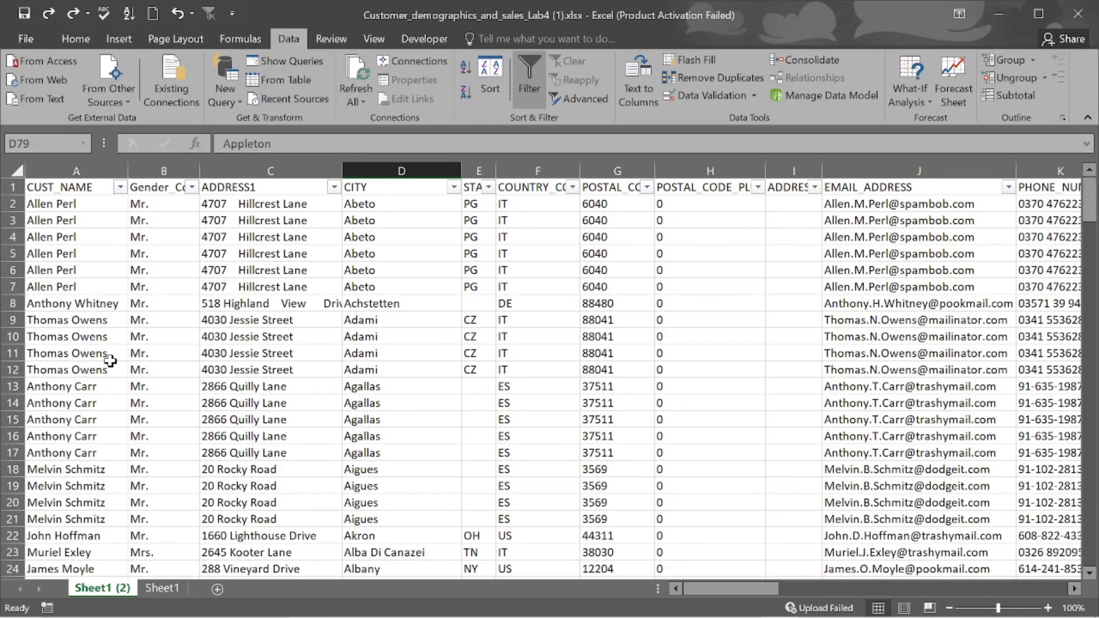
# - Select the entire worksheet with Ctrl+A, then clear the selection
pyautogui.scroll(-2, 110, 361)
pyautogui.hotkey('ctrl', 'a')
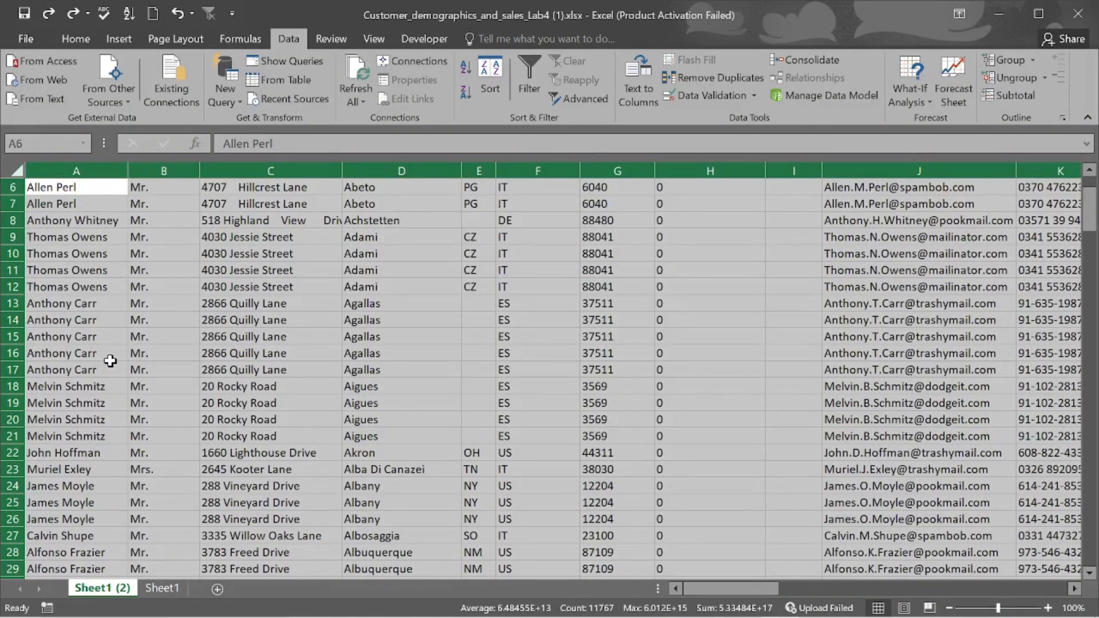
pyautogui.click(206, 337)
pyautogui.scroll(-7, 206, 337)
pyautogui.scroll(9, 206, 337)
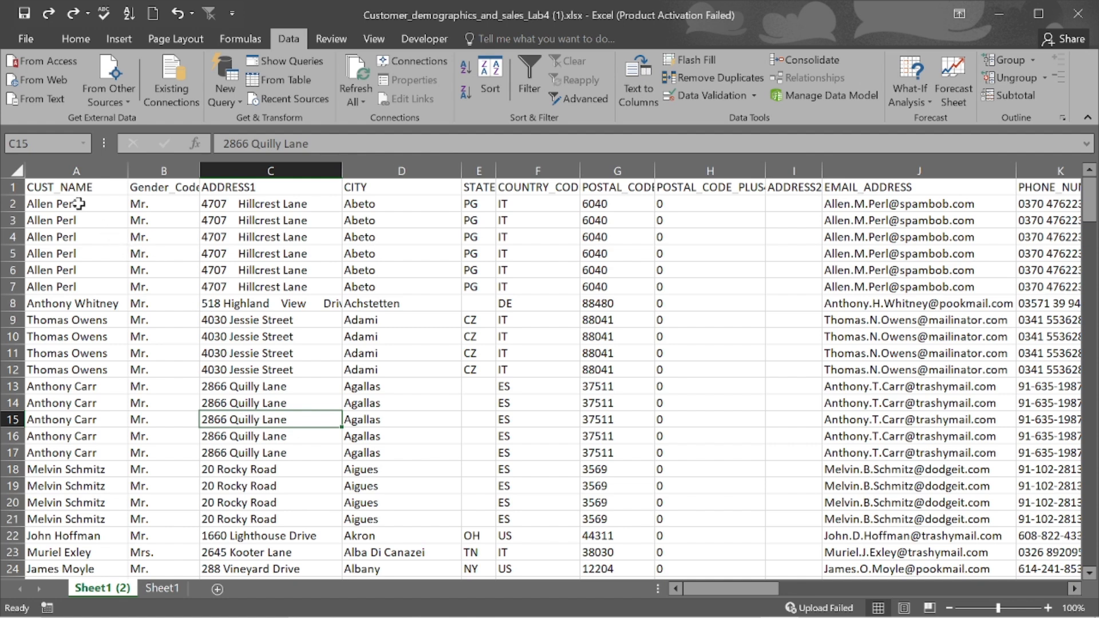
# - Select the data range from the CUST_NAME header, return to A1, and select the whole sheet
pyautogui.click(73, 194)
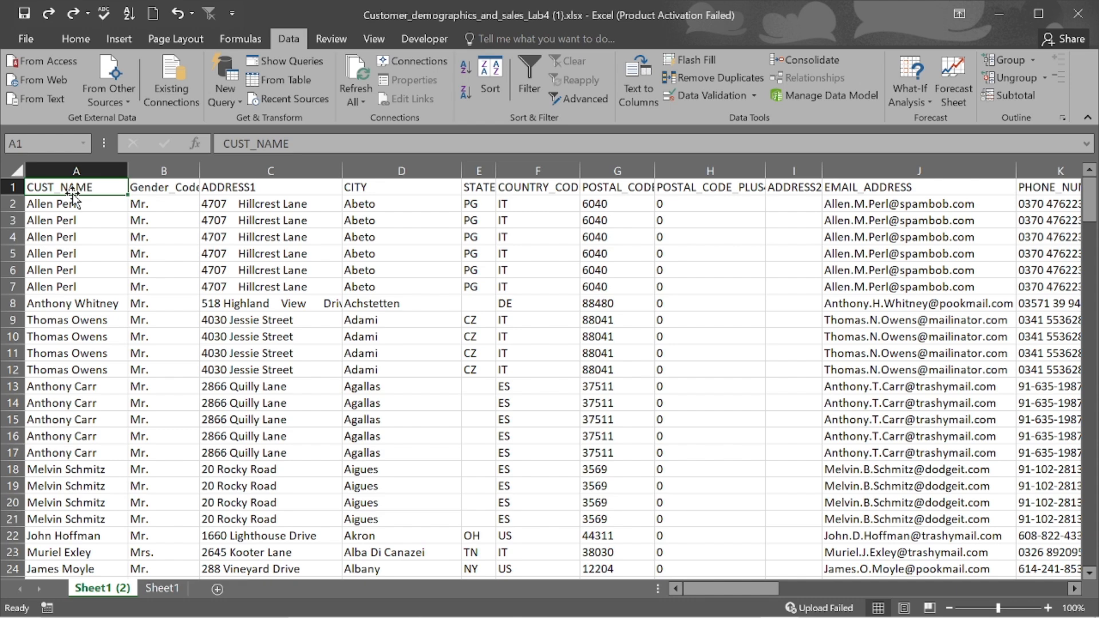
pyautogui.hotkey('ctrl', 'shift', 'End')
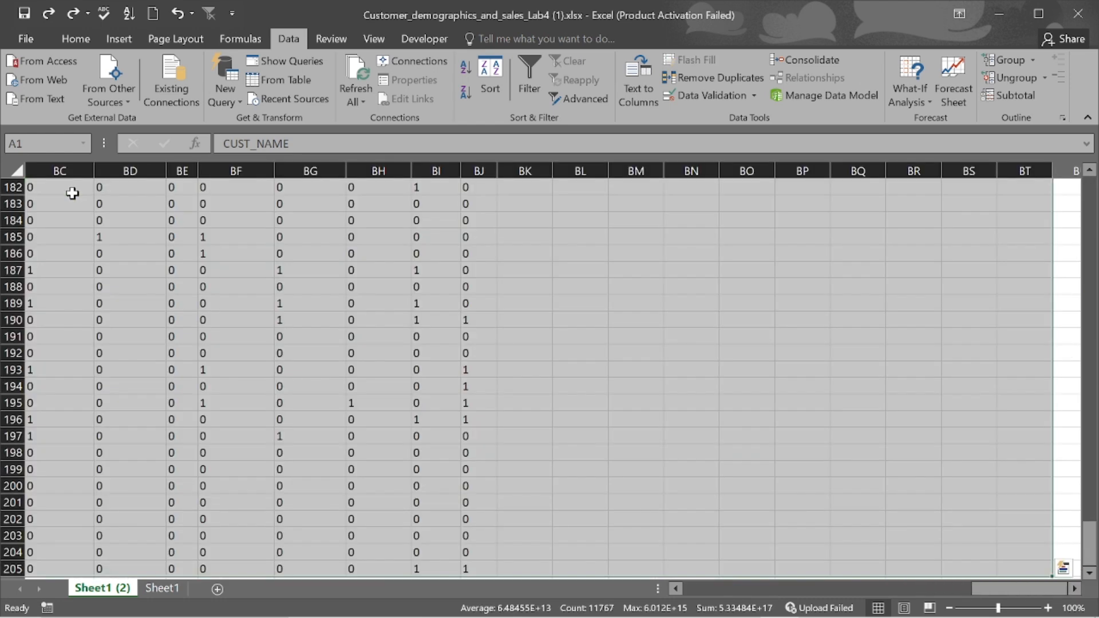
pyautogui.hotkey('ctrl', 'Home')
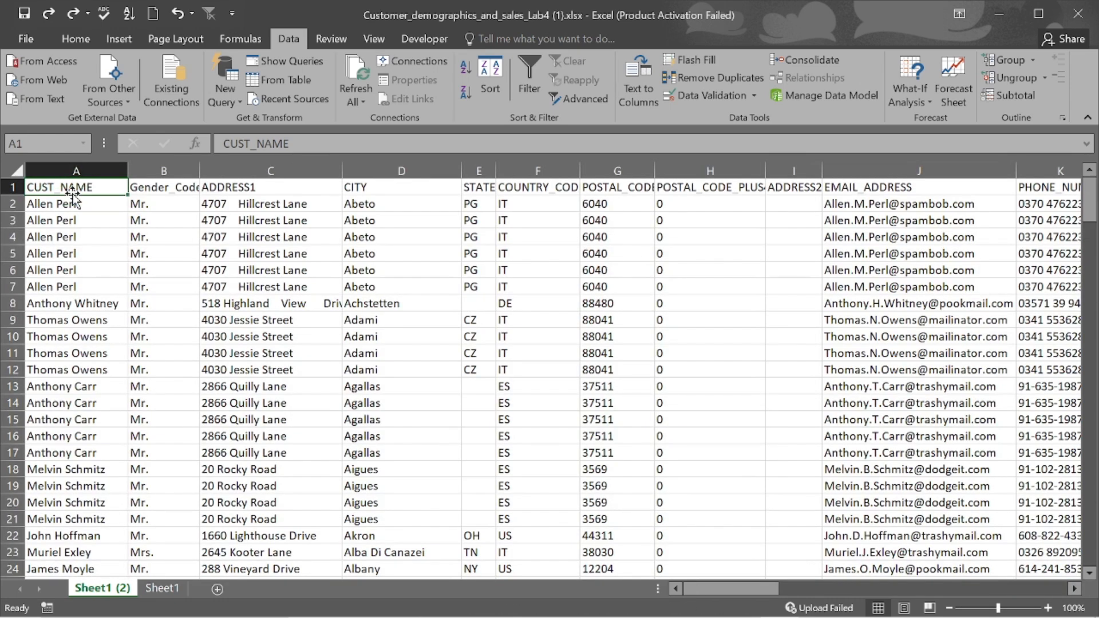
pyautogui.click(16, 168)
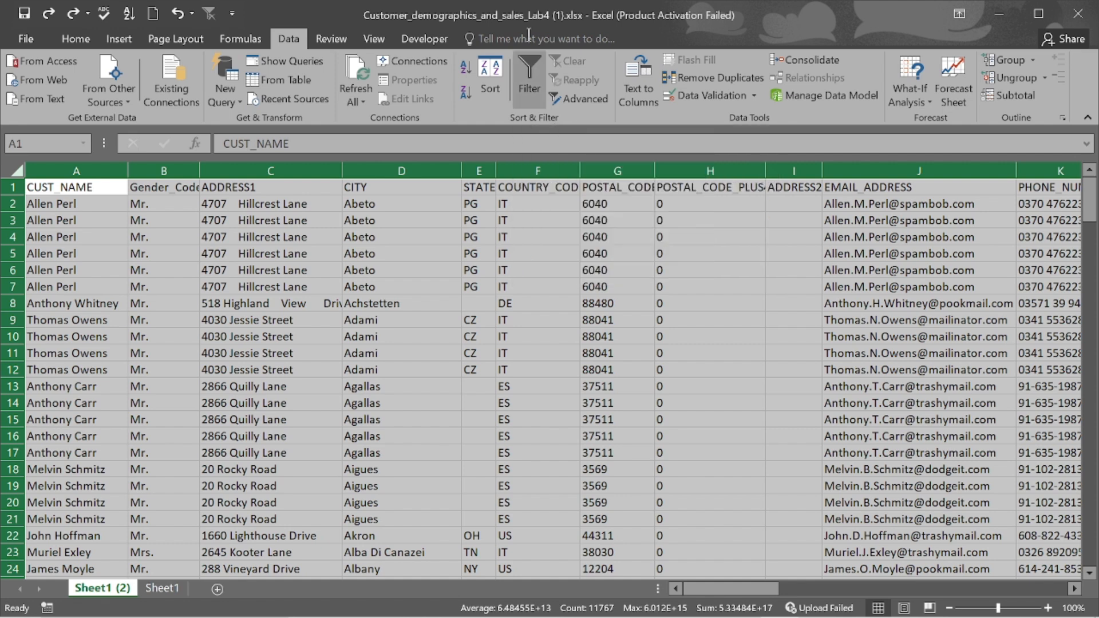
# - Enable Data > Filter, then in the CUST_NAME list untick (Select All) and tick only (Blanks)
pyautogui.click(529, 69)
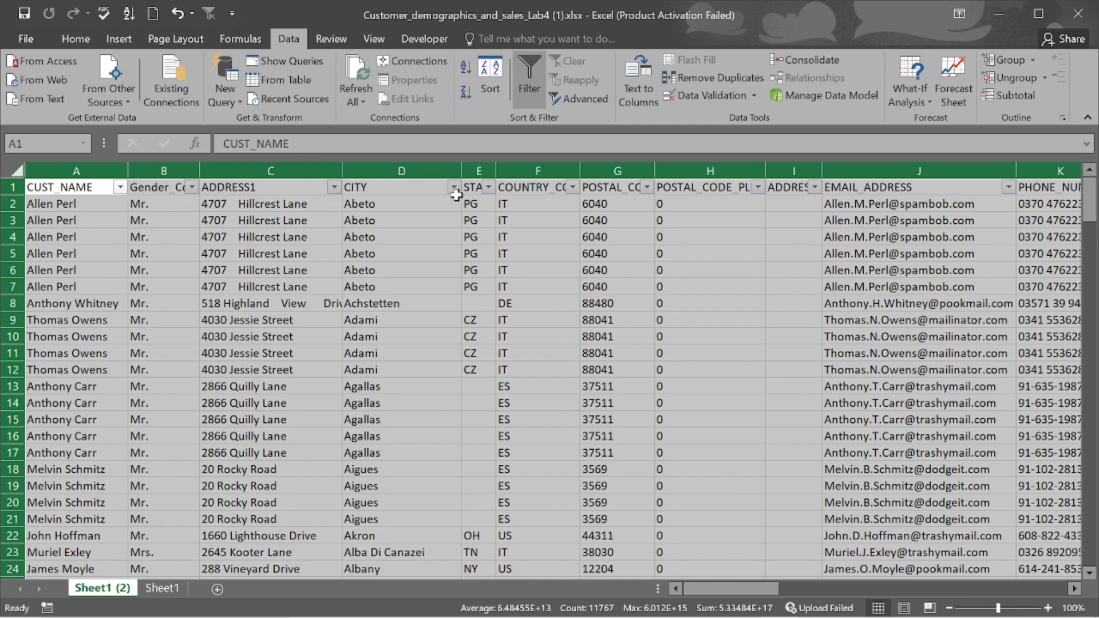
pyautogui.click(120, 188)
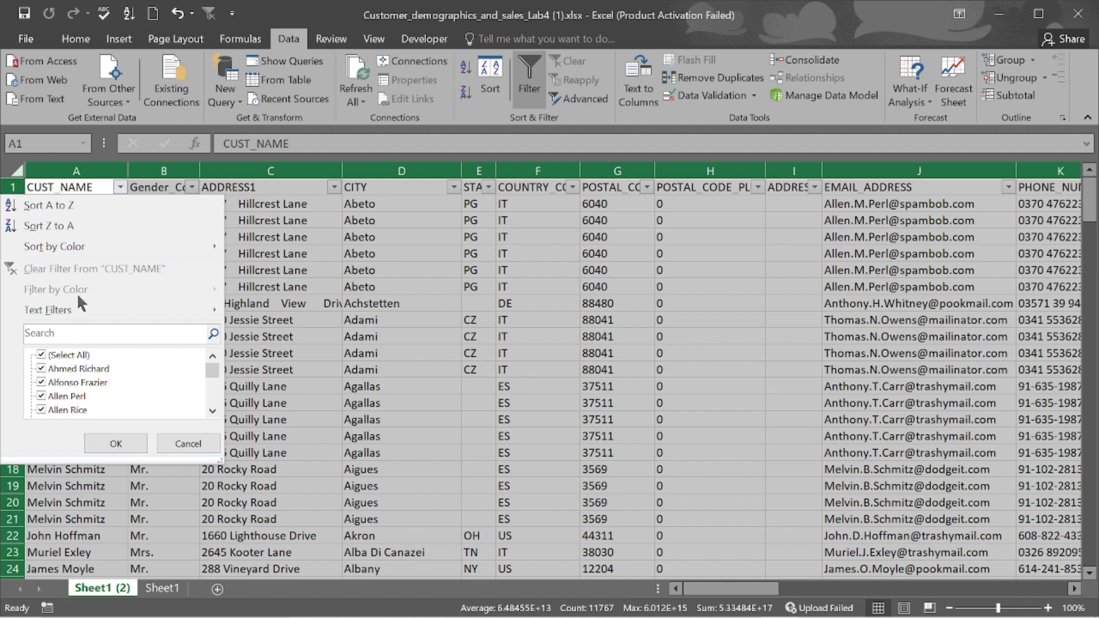
pyautogui.click(41, 356)
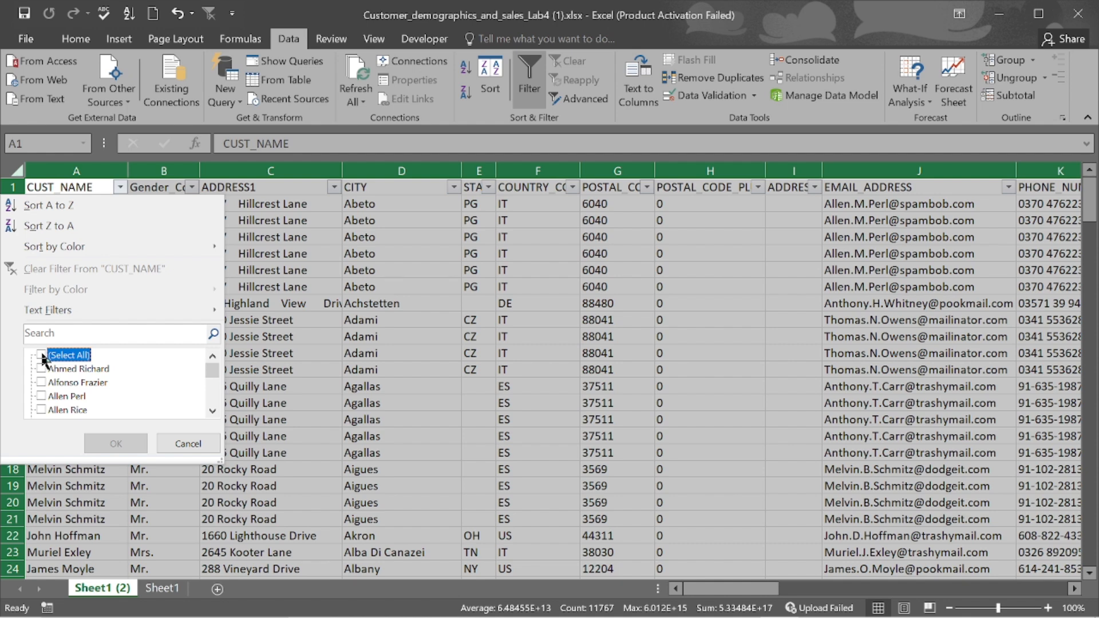
pyautogui.scroll(-10, 85, 370)
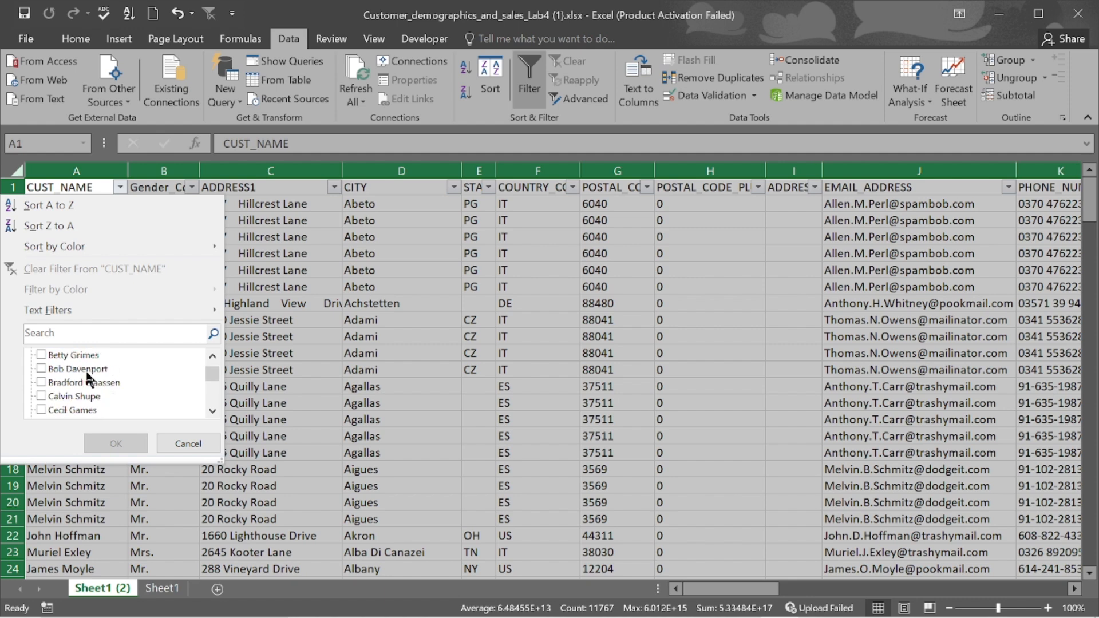
pyautogui.scroll(-10, 87, 379)
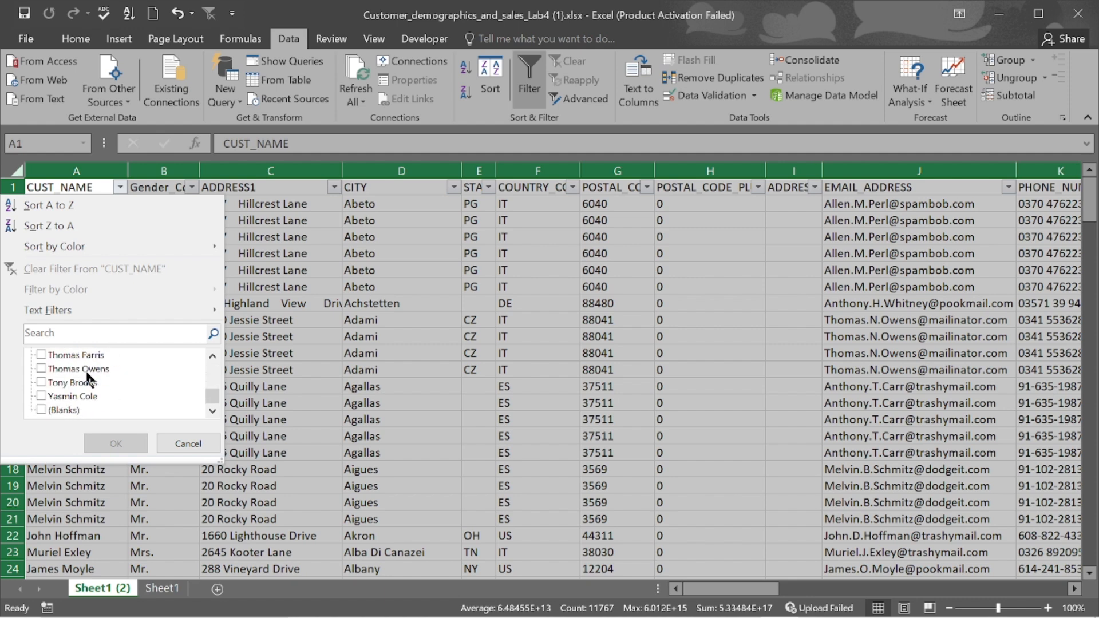
pyautogui.click(40, 410)
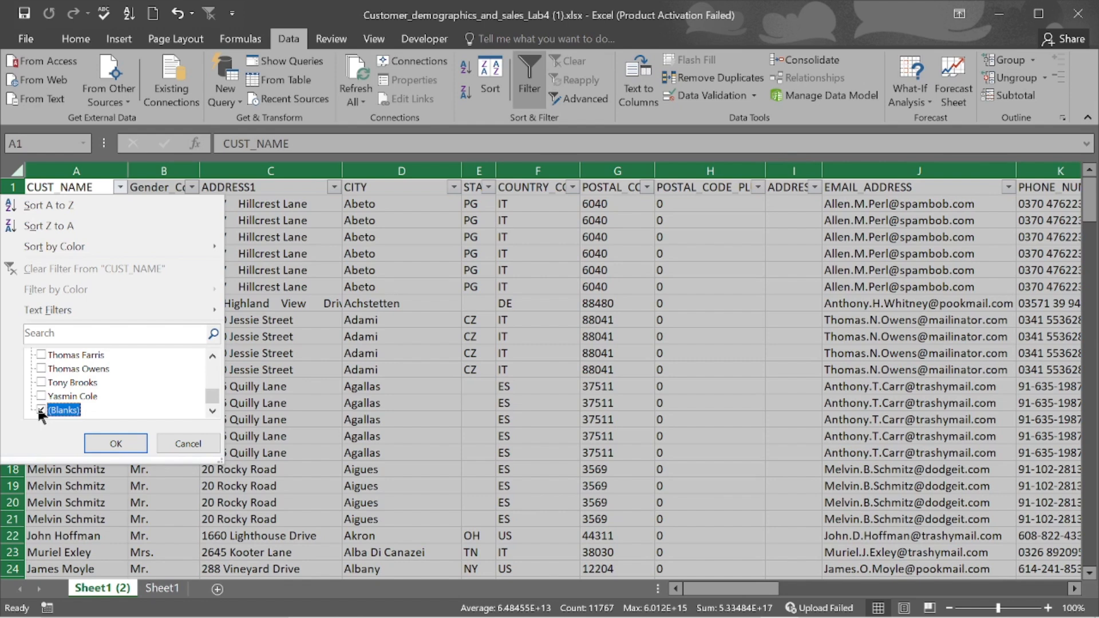
# - Apply the blanks-only filter and select the visible rows from A71 to the sheet's end
pyautogui.click(129, 443)
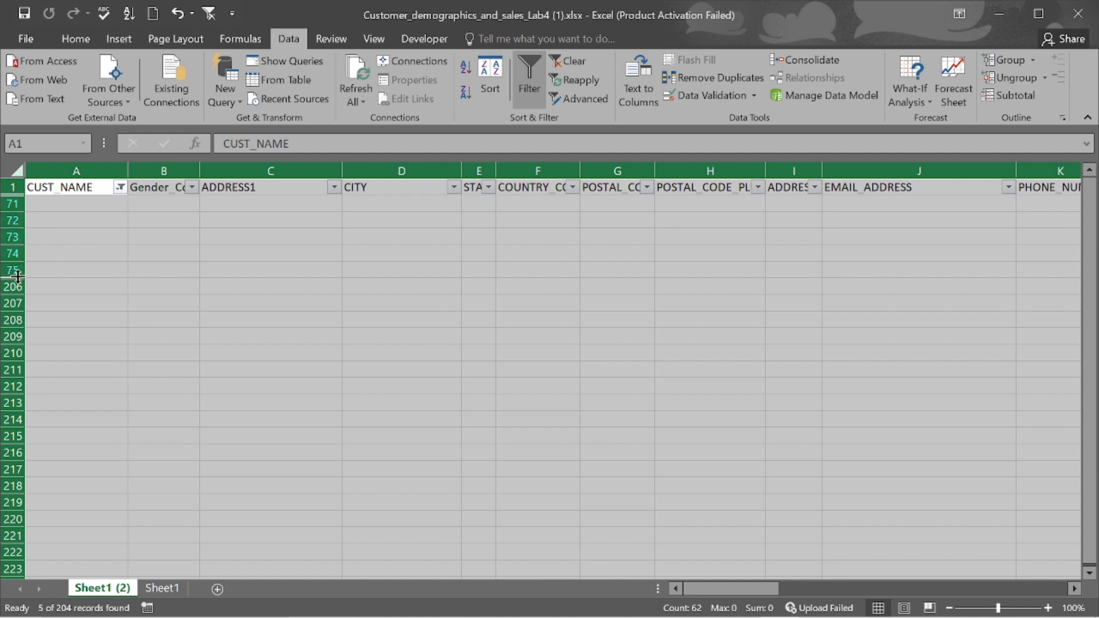
pyautogui.click(92, 203)
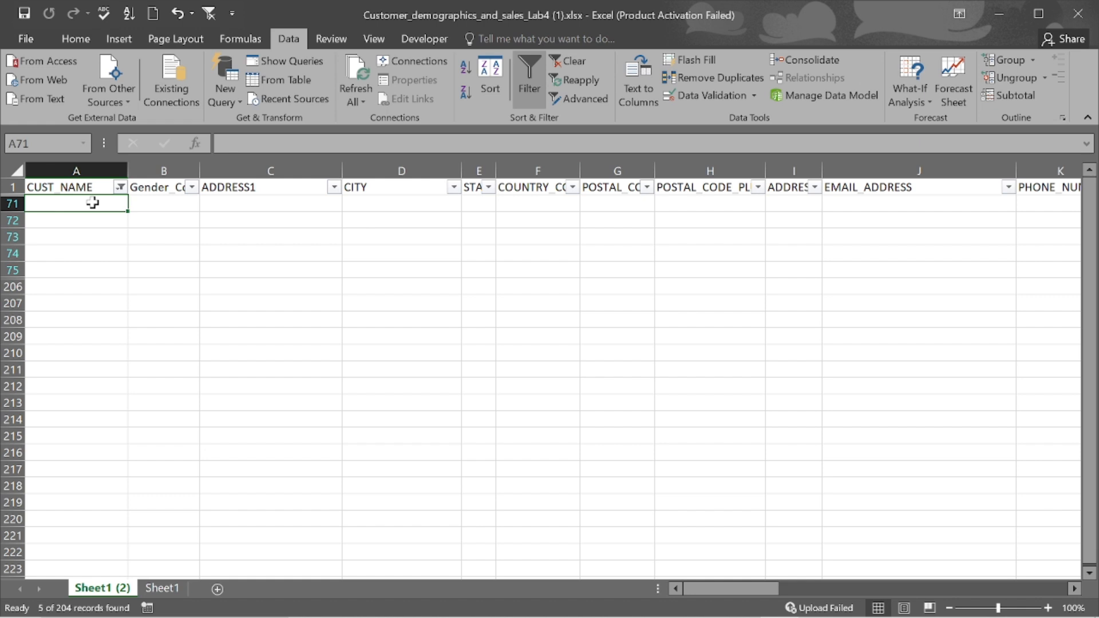
pyautogui.moveTo(92, 202)
pyautogui.mouseDown()
pyautogui.moveTo(105, 280)
pyautogui.moveTo(92, 193)
pyautogui.moveTo(92, 203)
pyautogui.mouseUp()
pyautogui.hotkey('ctrl', 'shift', 'Down')
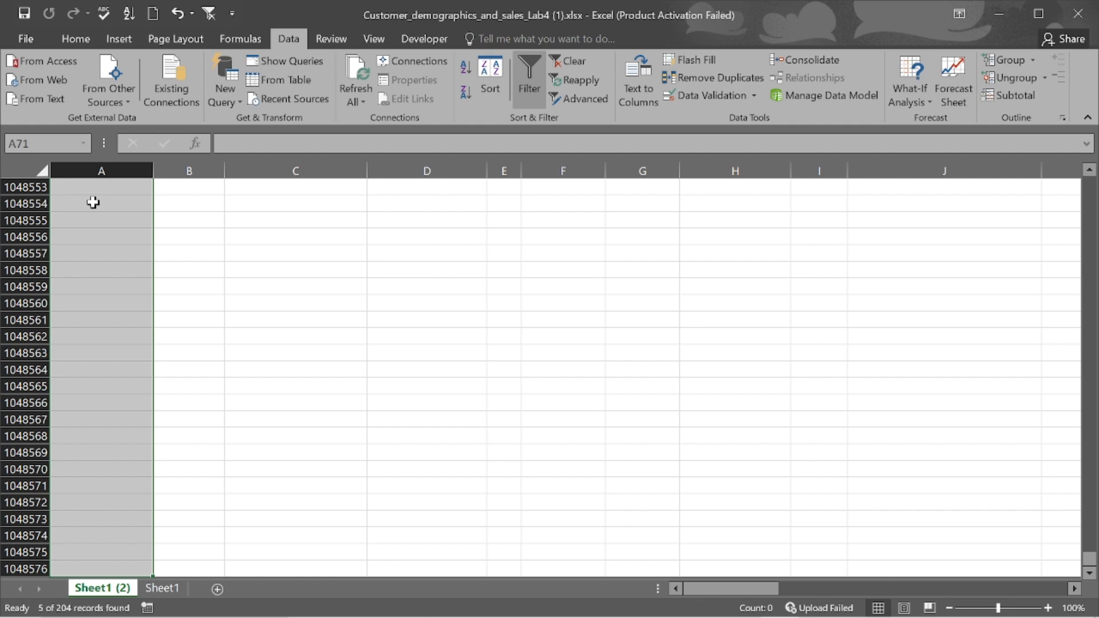
# - Delete the selected blank rows 71–75 as entire sheet rows and confirm
pyautogui.rightClick(94, 205)
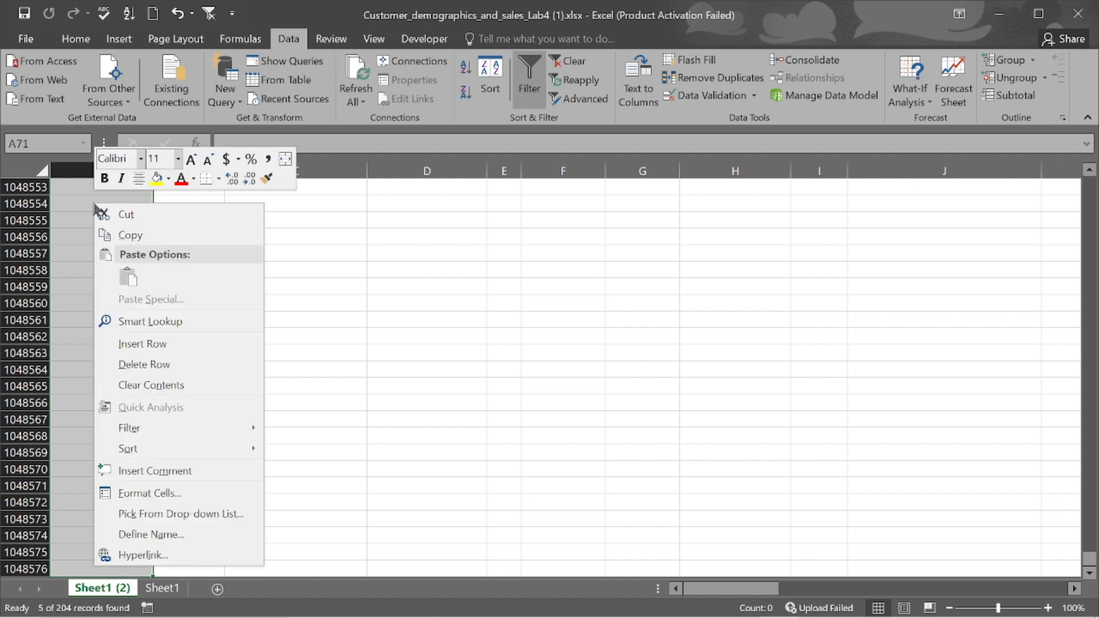
pyautogui.click(163, 365)
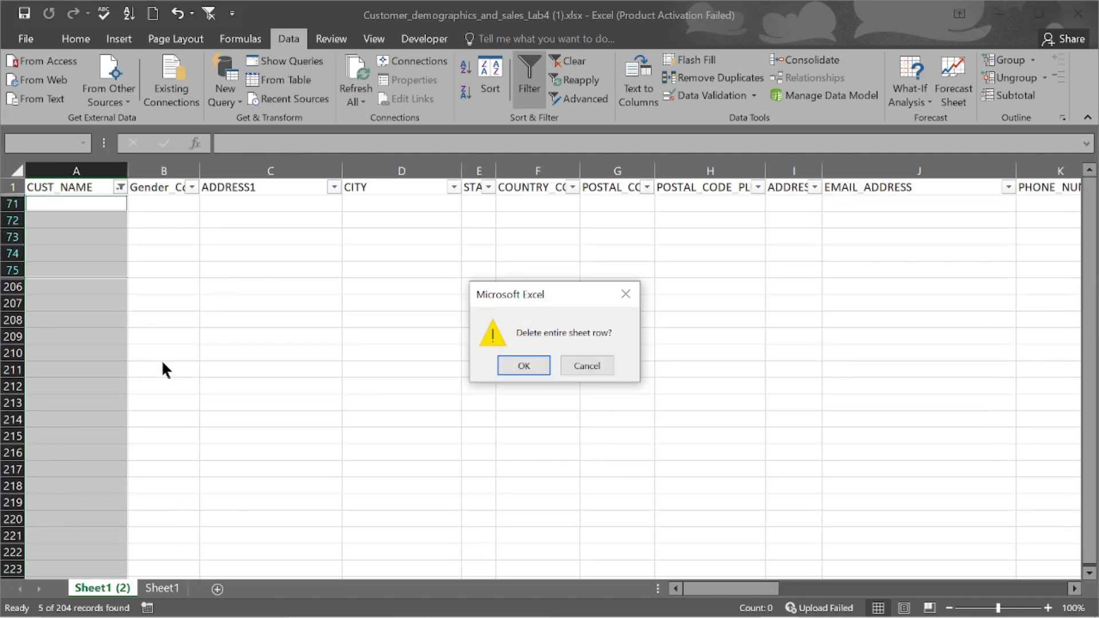
pyautogui.click(530, 363)
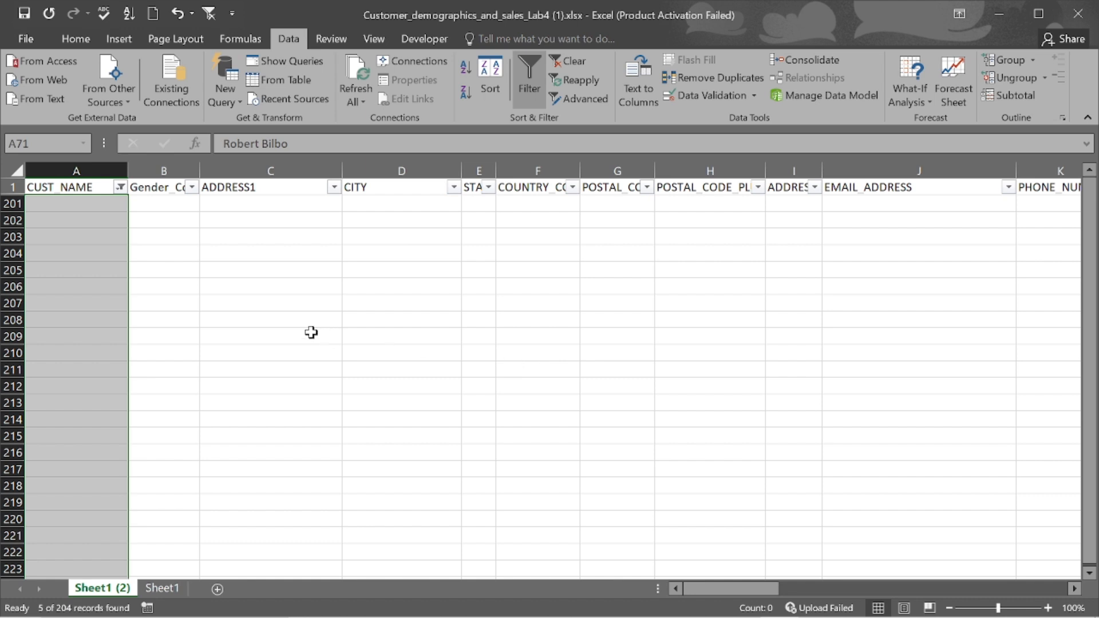
# - Tick (Select All) in the CUST_NAME filter and apply it to show every customer record
pyautogui.click(121, 187)
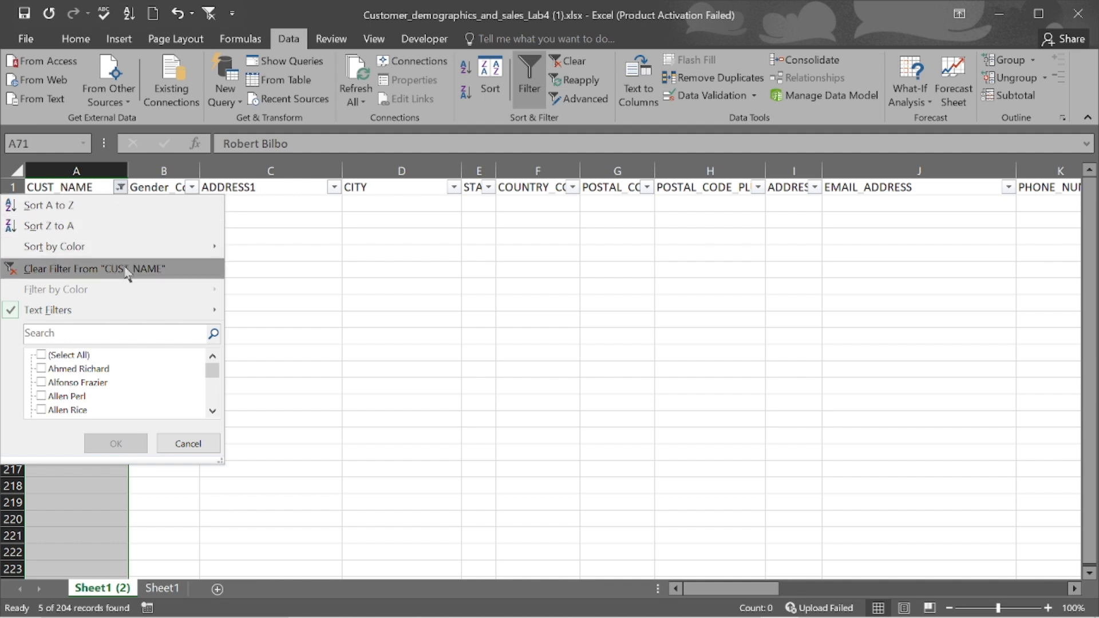
pyautogui.click(40, 356)
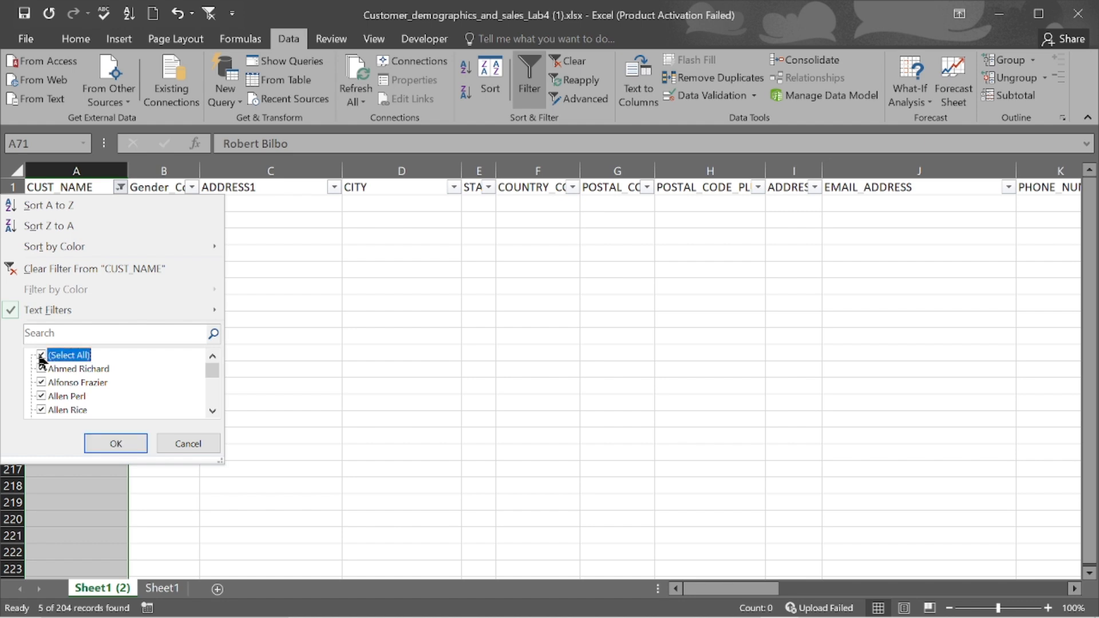
pyautogui.click(118, 444)
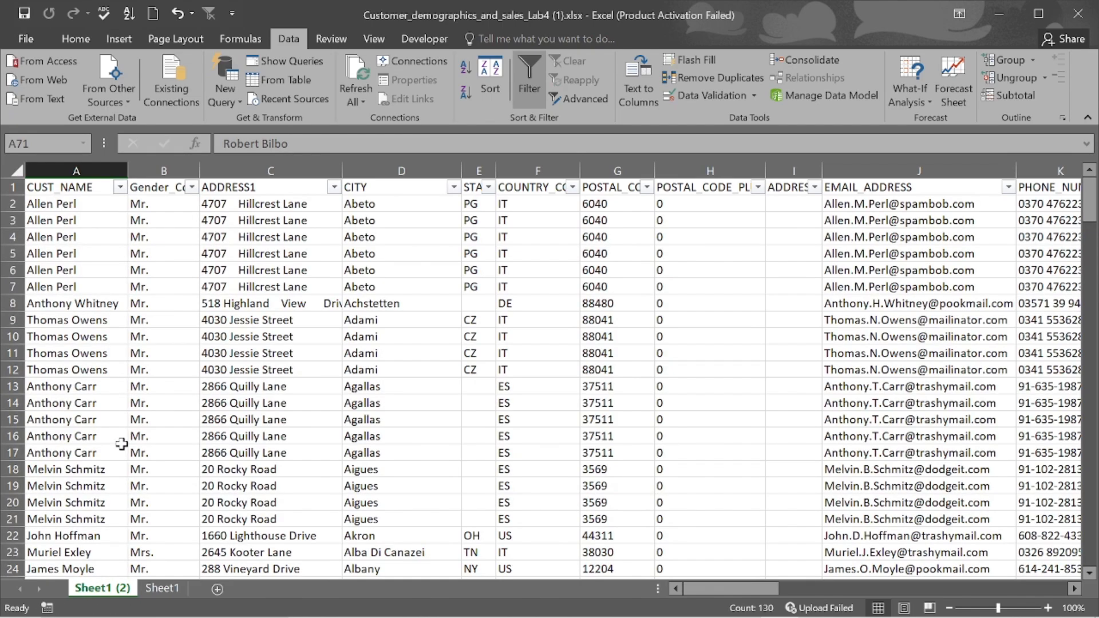
pyautogui.scroll(-7, 122, 444)
pyautogui.scroll(-11, 122, 443)
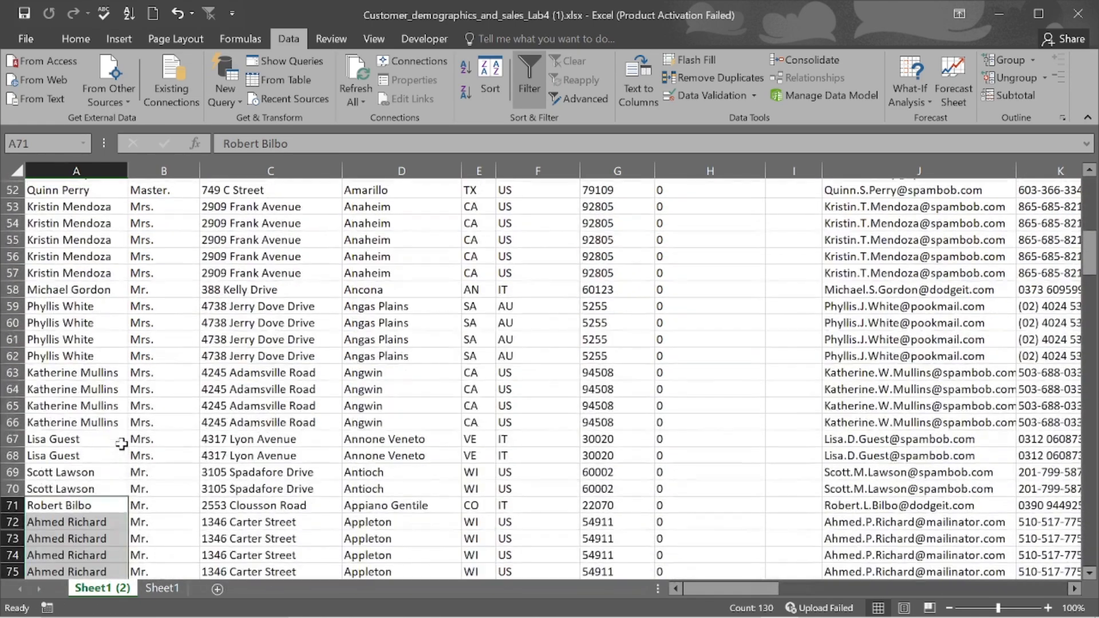
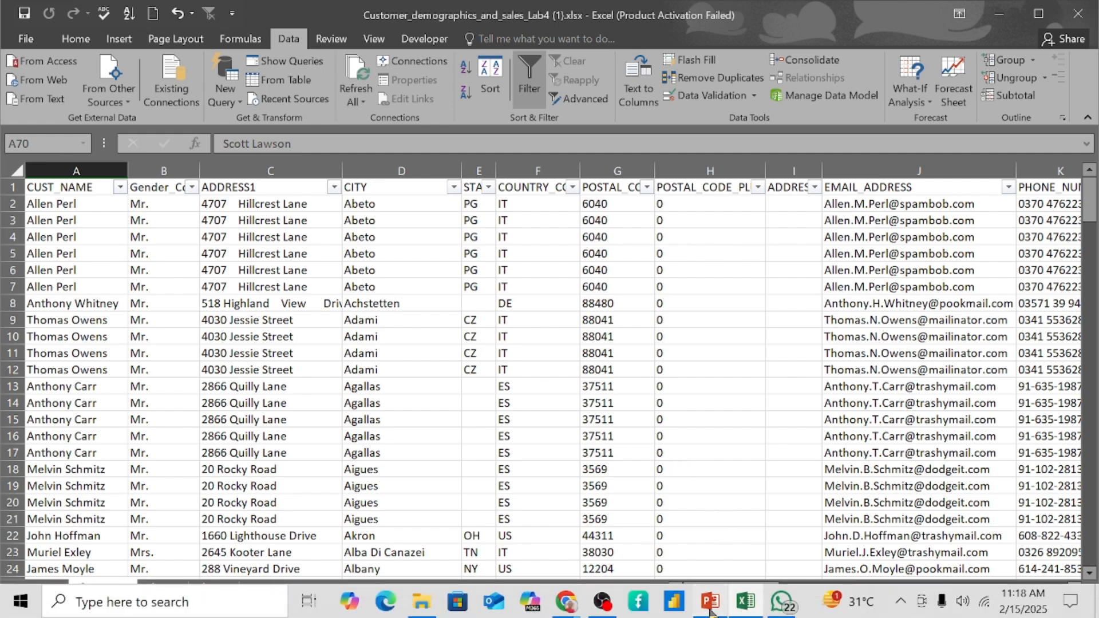
# - Switch to the PowerPoint training deck at slide 32, 'Removing Duplicate Data (Method 1)'
pyautogui.click(710, 603)
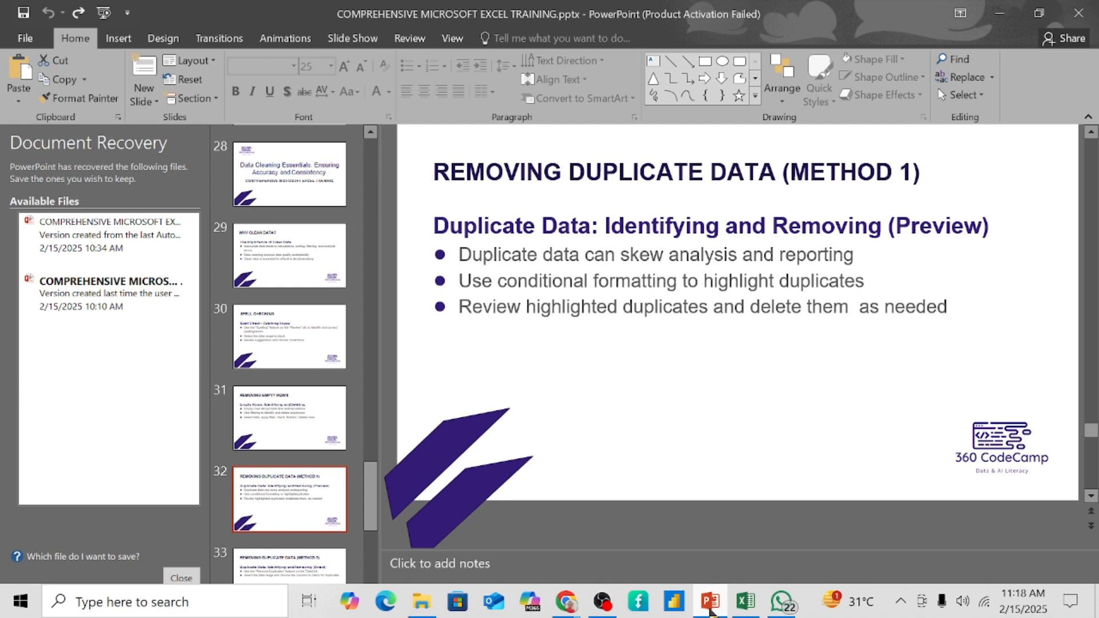
# - Return to the Excel customer workbook showing Sheet1 (2)
pyautogui.click(746, 603)
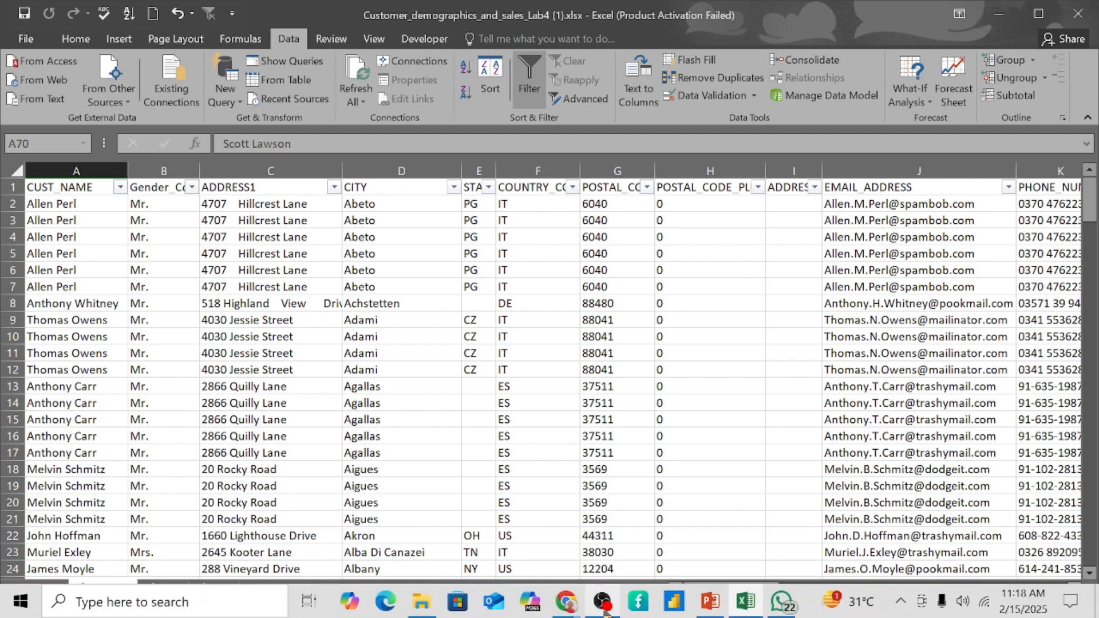
pyautogui.moveTo(602, 601)
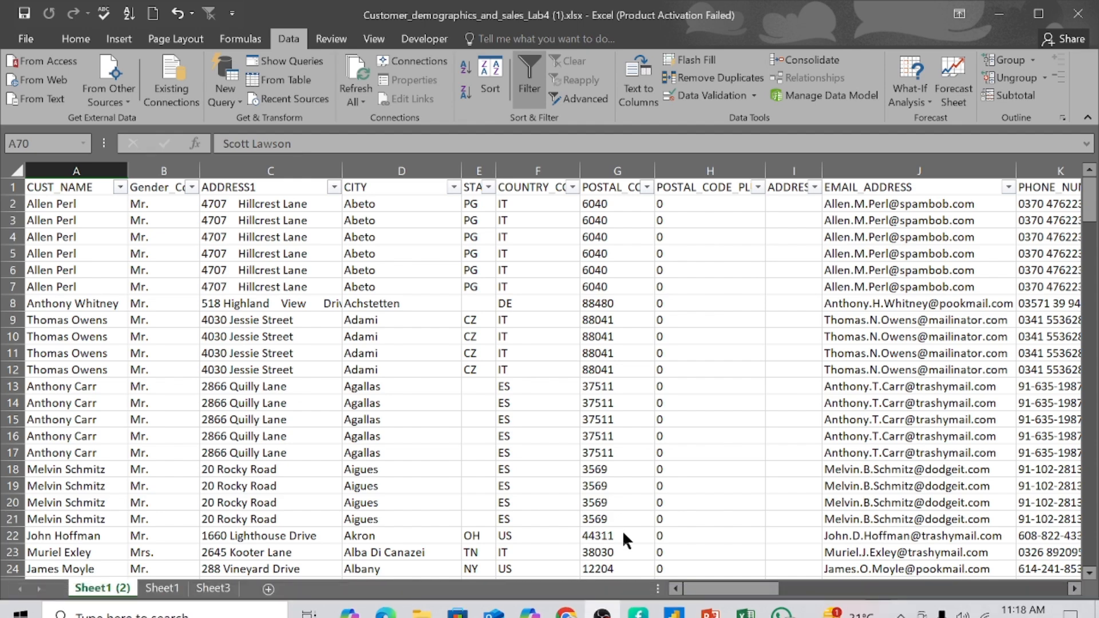
pyautogui.click(607, 613)
pyautogui.moveTo(566, 601)
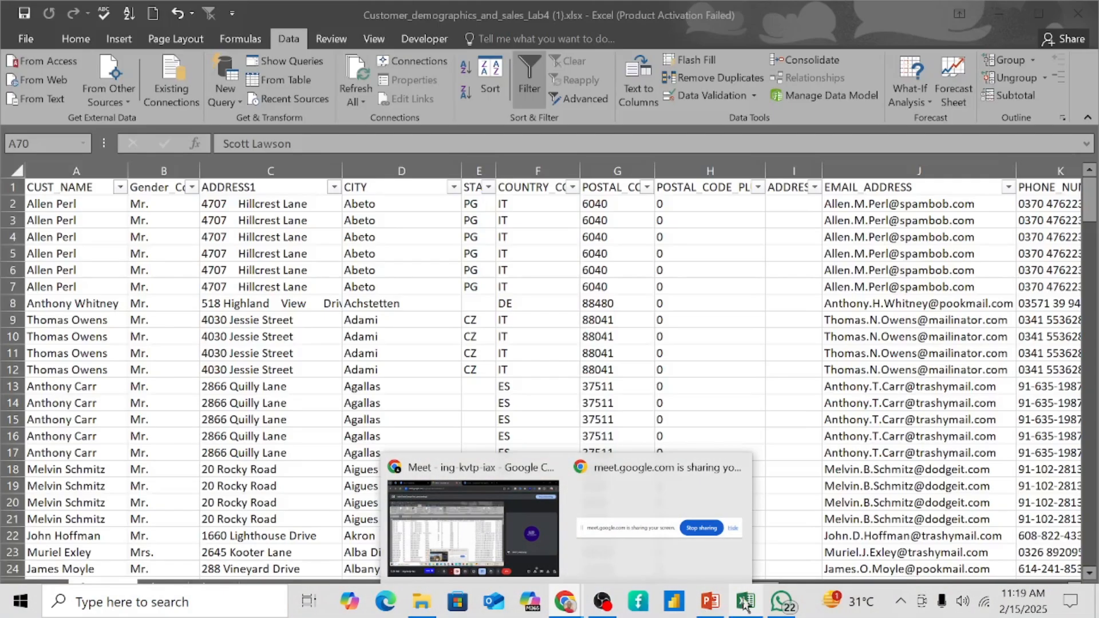
pyautogui.click(747, 602)
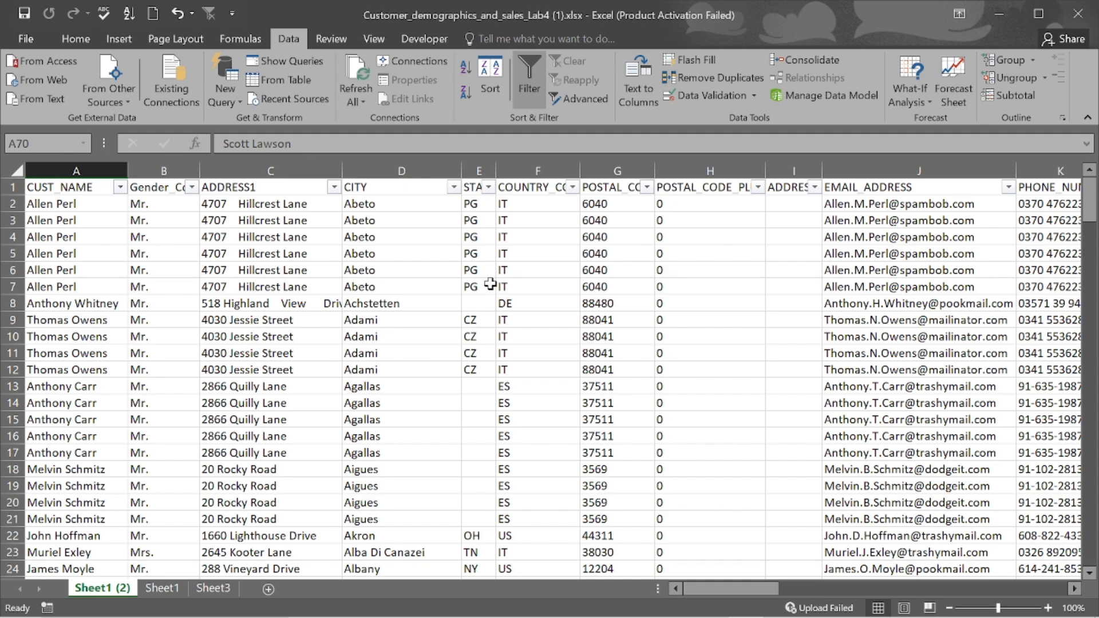
pyautogui.hscroll(3, 700, 265)
pyautogui.hscroll(-1, 696, 266)
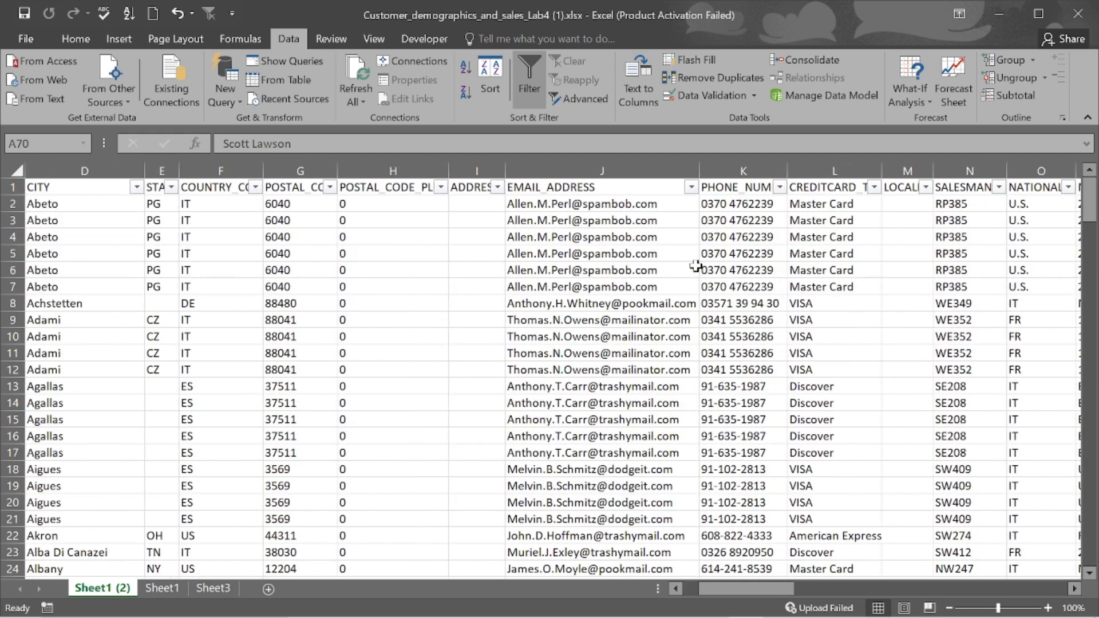
pyautogui.hscroll(3, 695, 266)
pyautogui.hscroll(2, 695, 266)
pyautogui.hscroll(4, 695, 266)
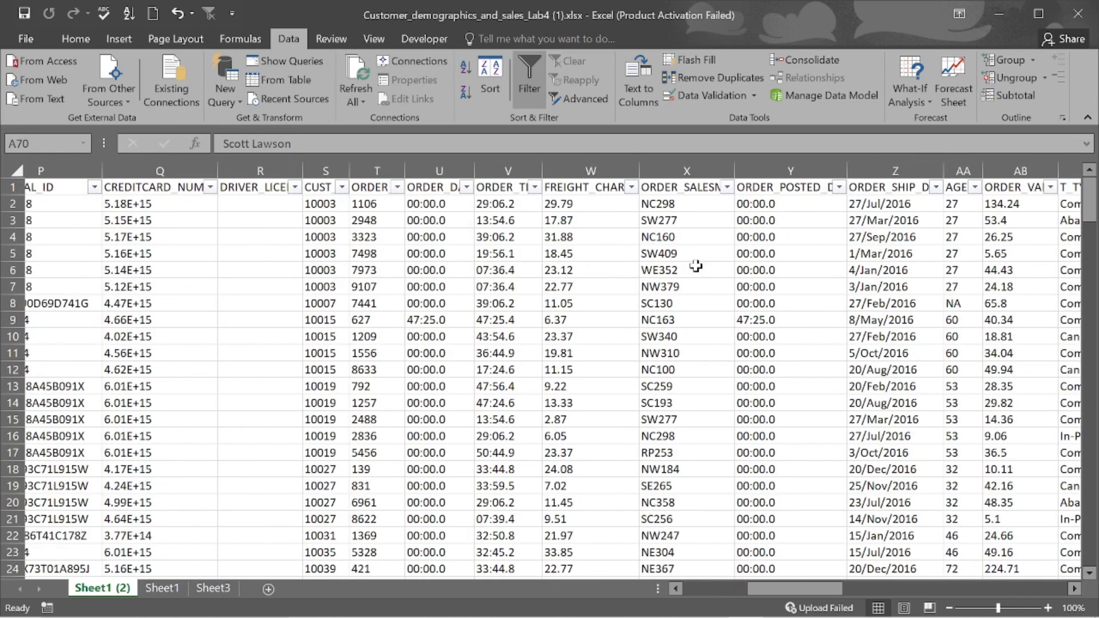
pyautogui.hscroll(2, 696, 266)
pyautogui.hscroll(3, 696, 266)
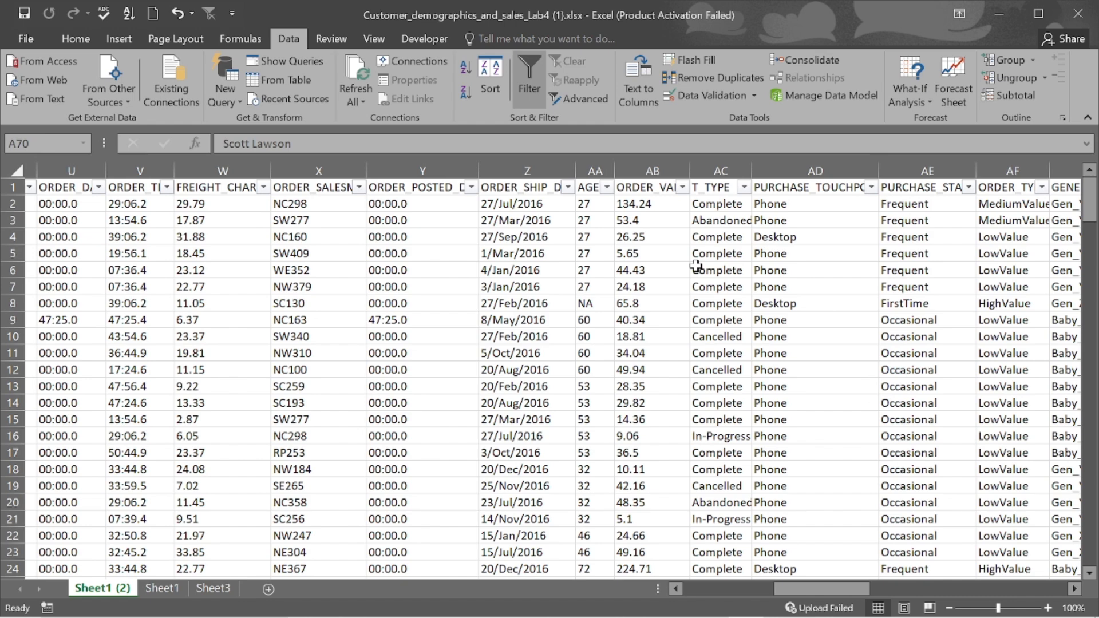
pyautogui.hscroll(1, 696, 266)
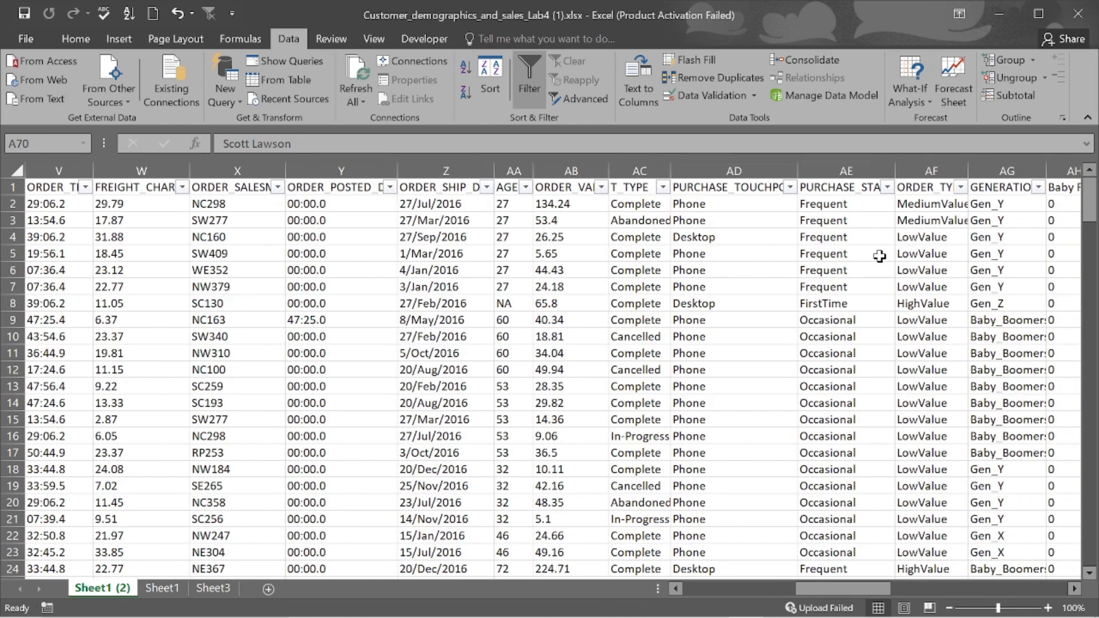
pyautogui.hscroll(7, 950, 246)
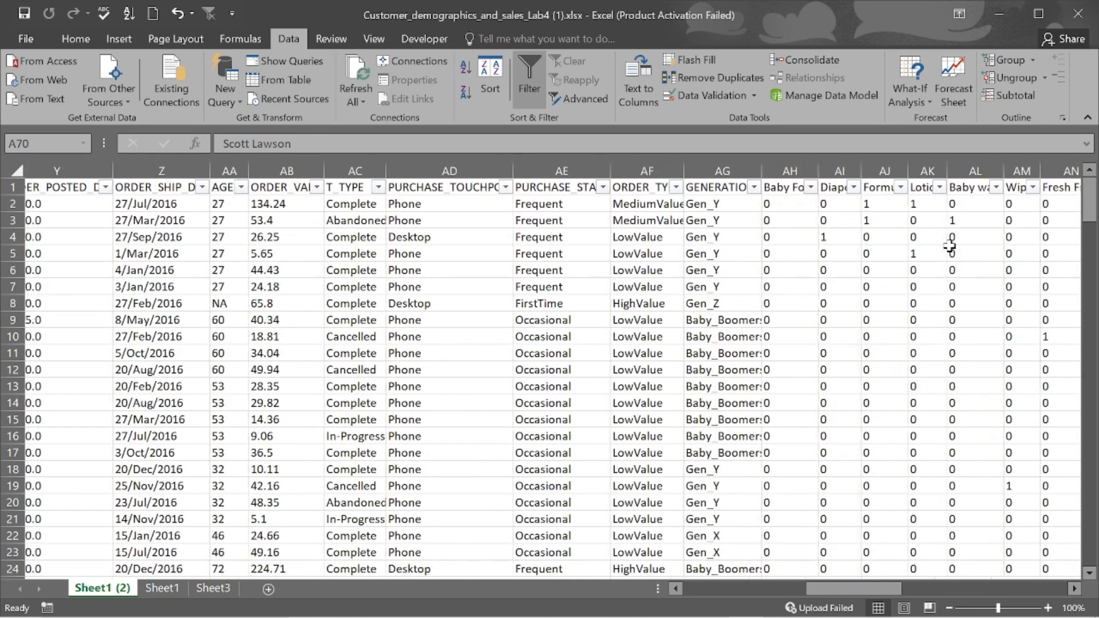
pyautogui.hscroll(-5, 950, 246)
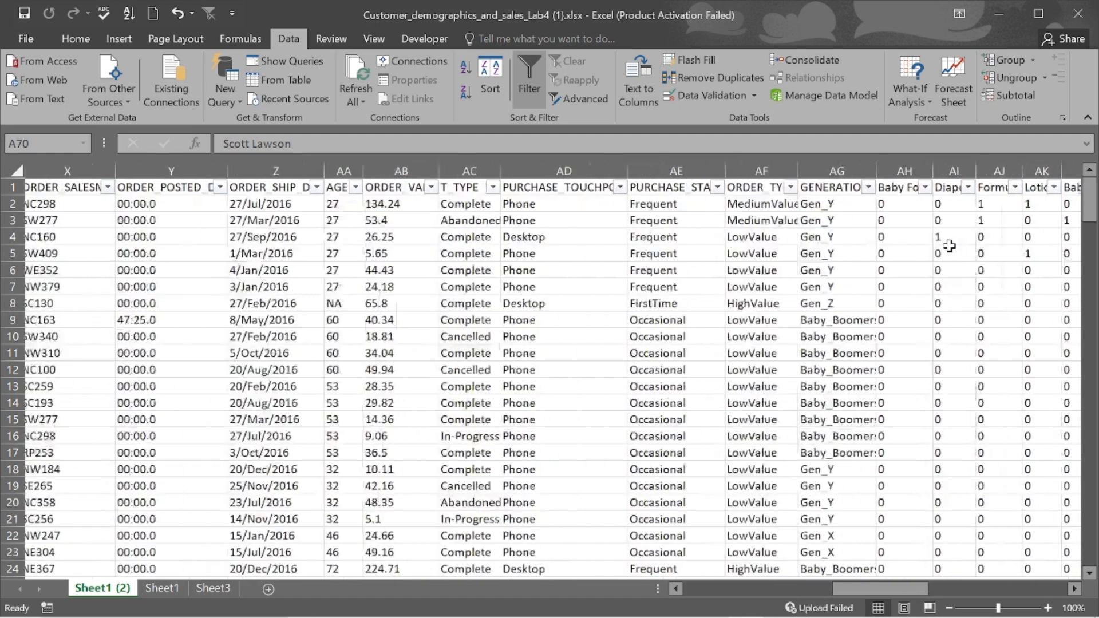
pyautogui.hscroll(-2, 950, 246)
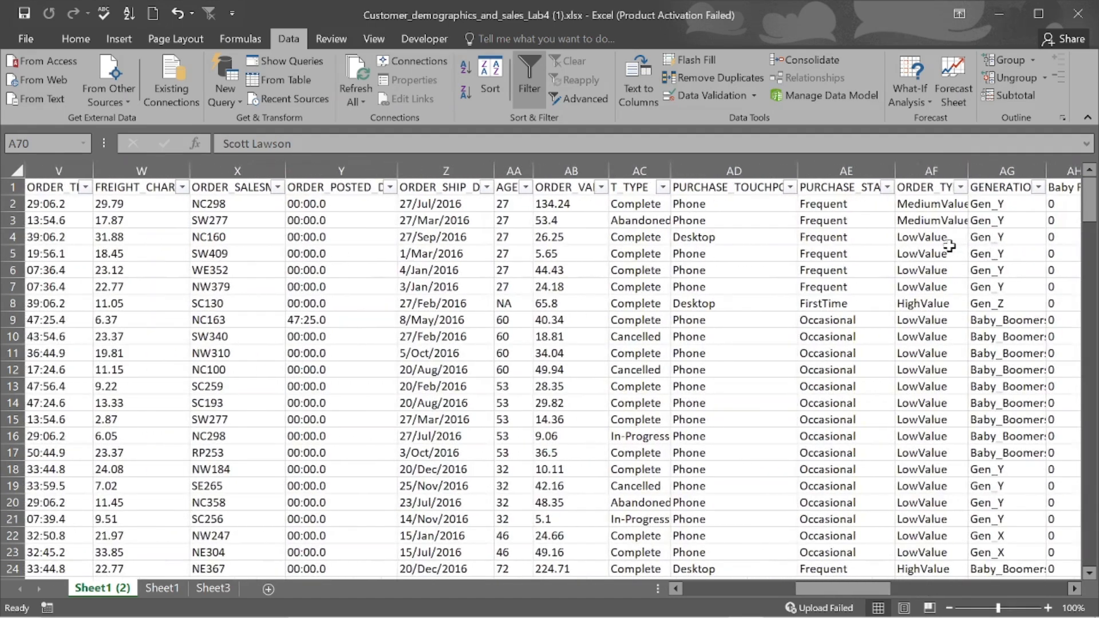
pyautogui.hscroll(-3, 950, 246)
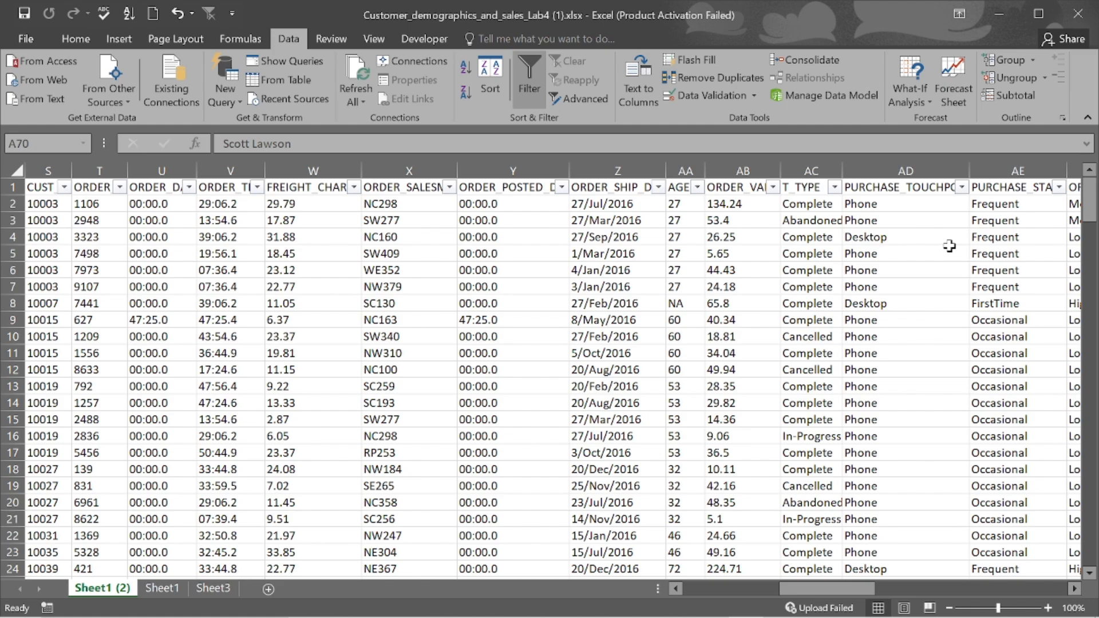
pyautogui.hscroll(-18, 950, 247)
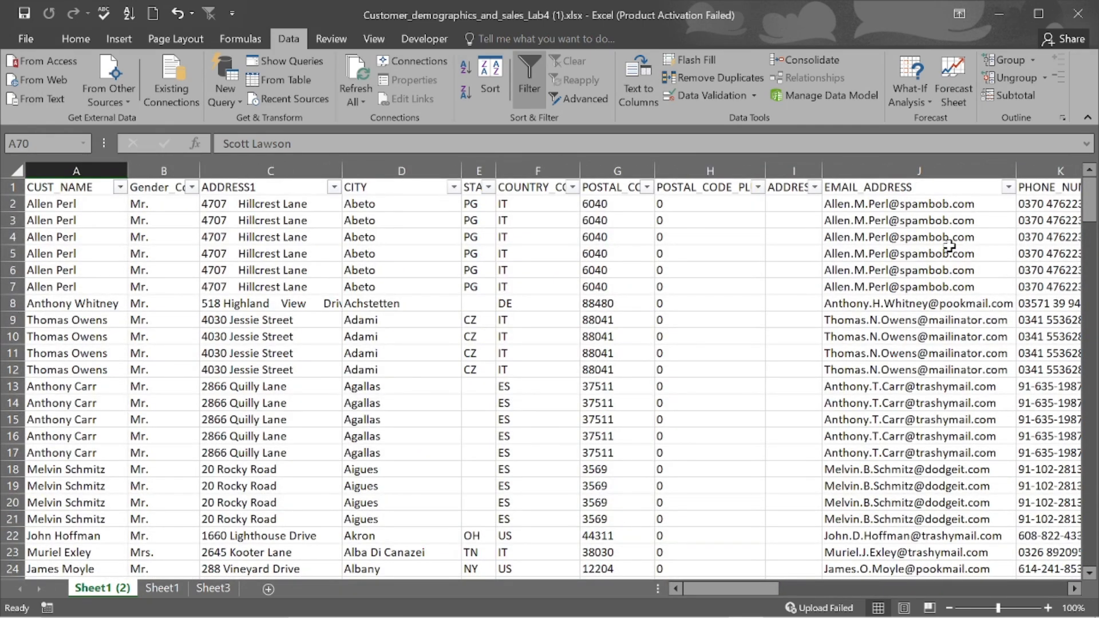
pyautogui.hscroll(3, 949, 246)
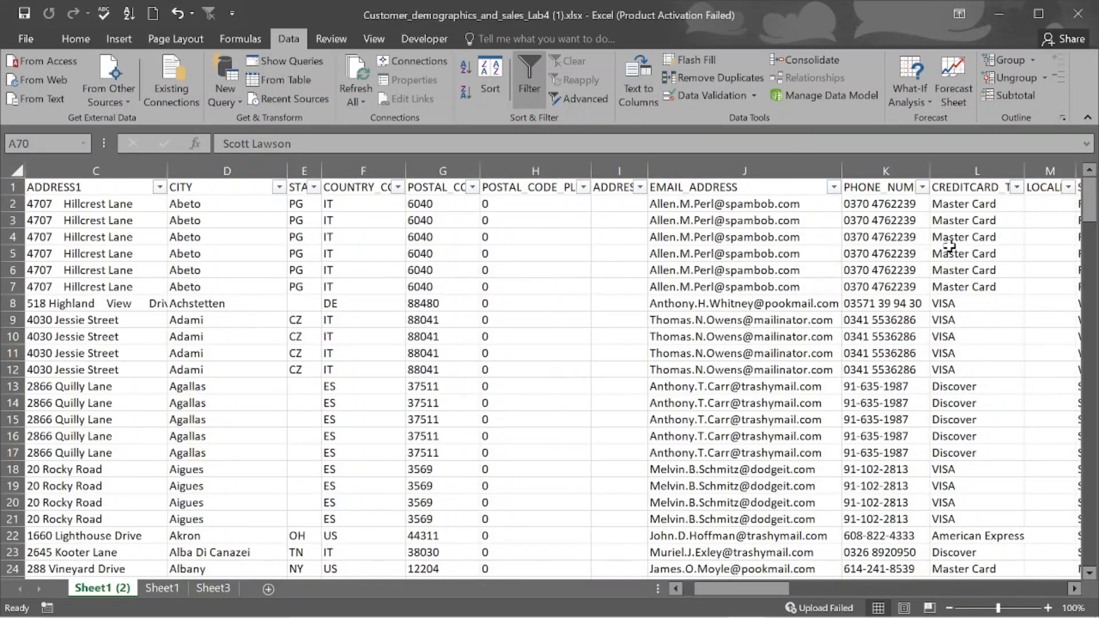
pyautogui.hscroll(5, 949, 246)
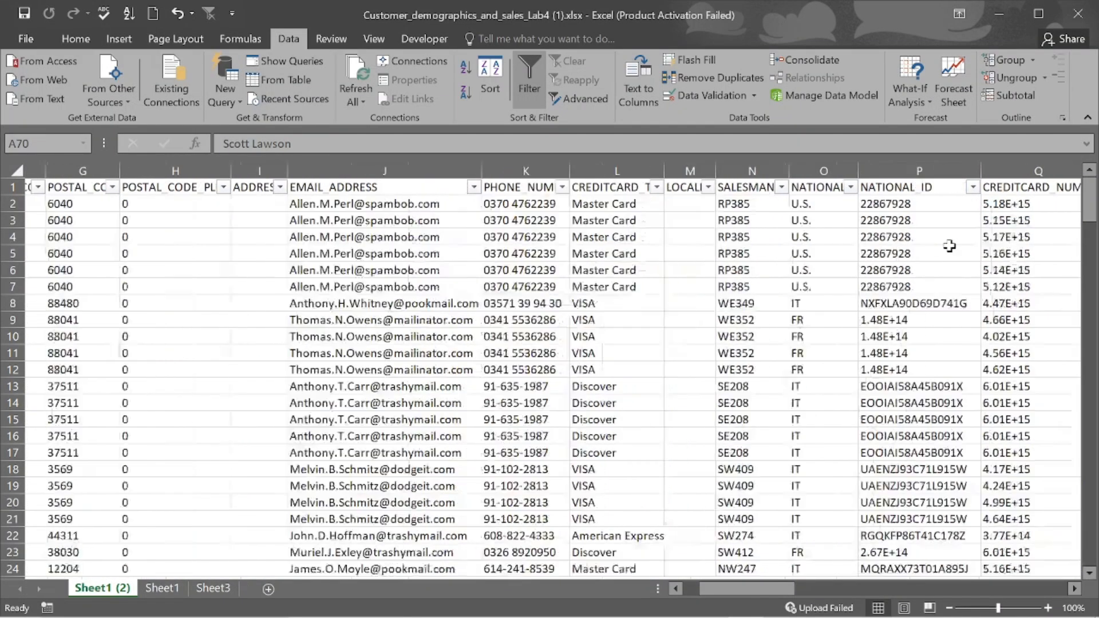
pyautogui.hscroll(2, 949, 246)
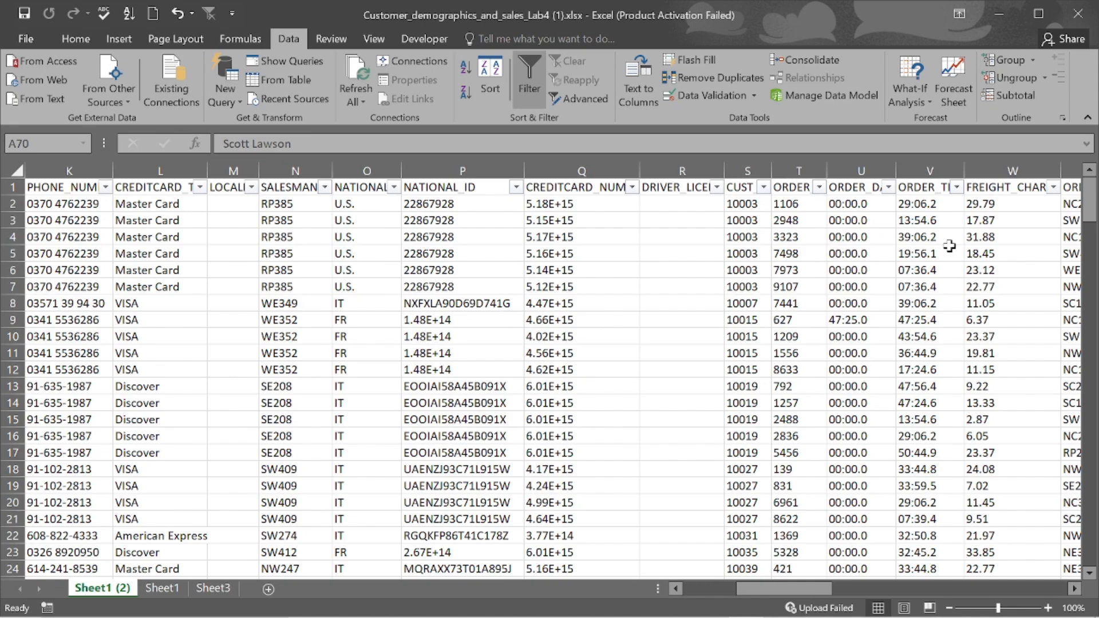
pyautogui.hscroll(8, 950, 246)
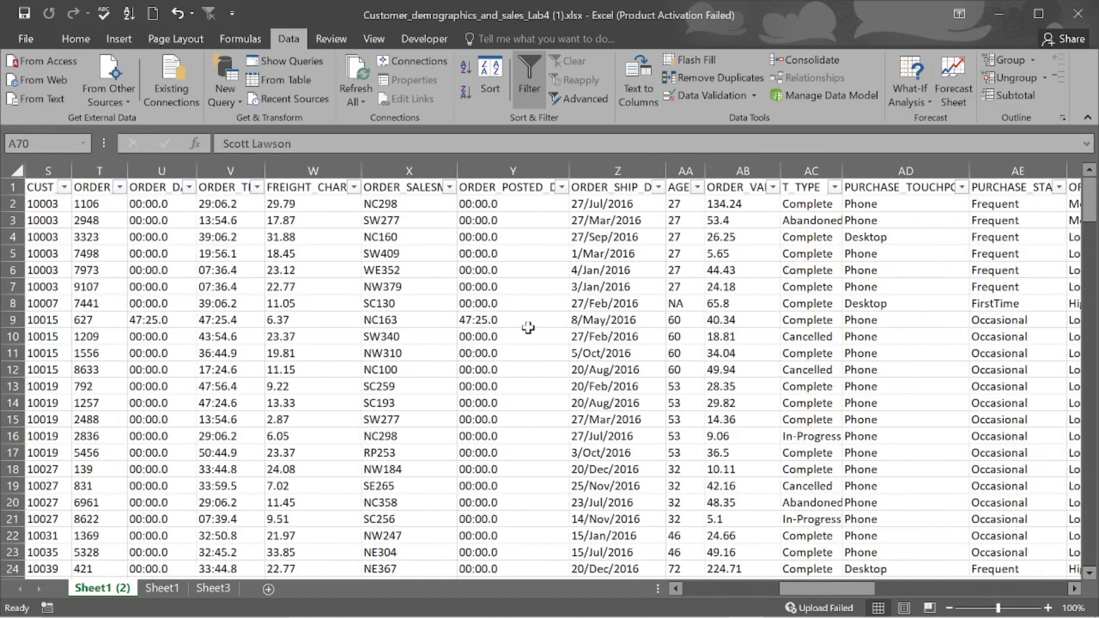
pyautogui.hscroll(-15, 528, 327)
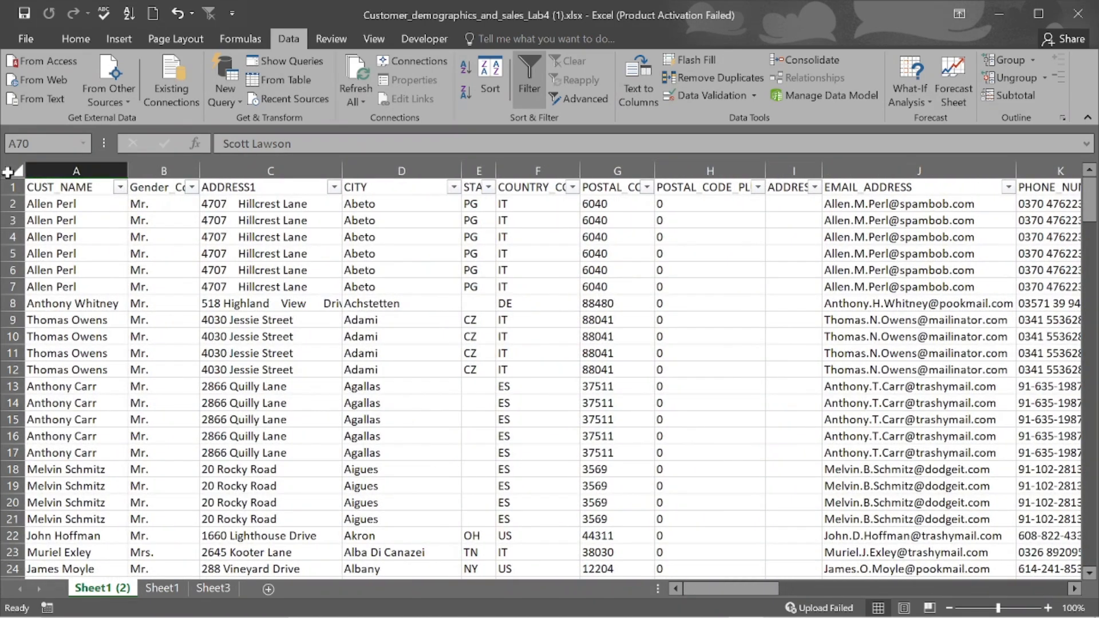
# - Select the whole sheet and drag the A|B border so every column gets the same wider width
pyautogui.click(8, 171)
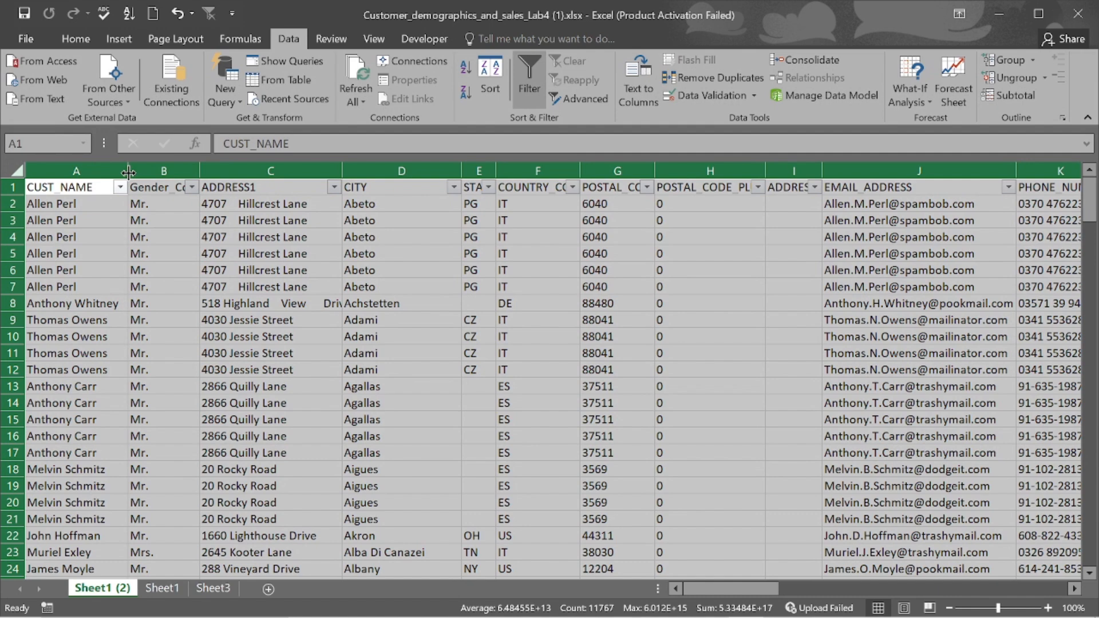
pyautogui.moveTo(128, 172); pyautogui.dragTo(162, 172)
pyautogui.hscroll(3, 569, 238)
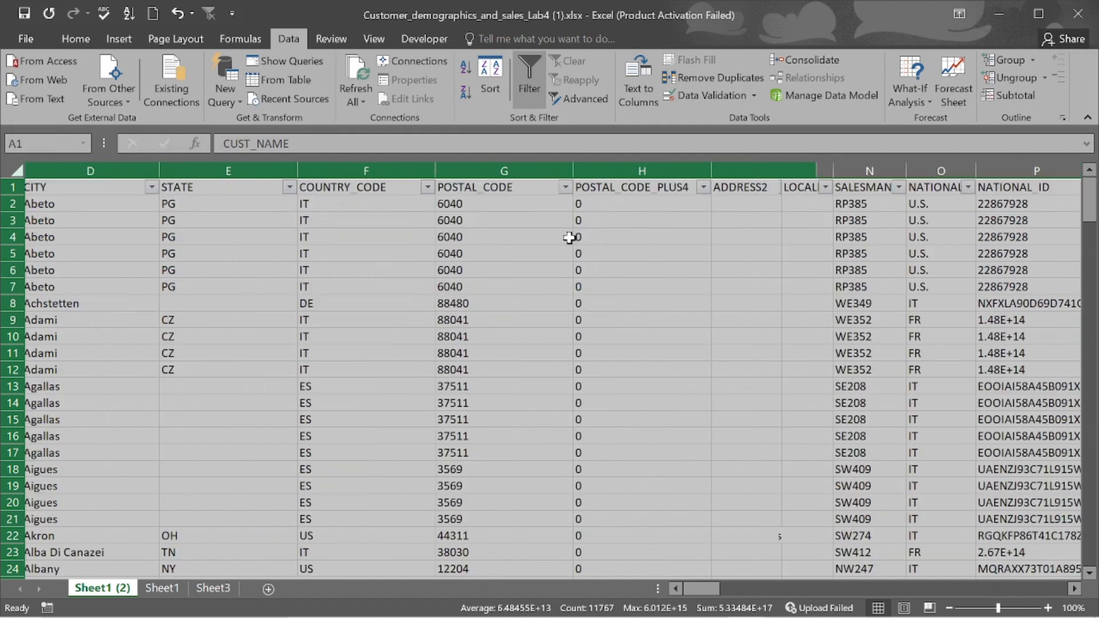
pyautogui.hscroll(5, 569, 238)
pyautogui.click(569, 238)
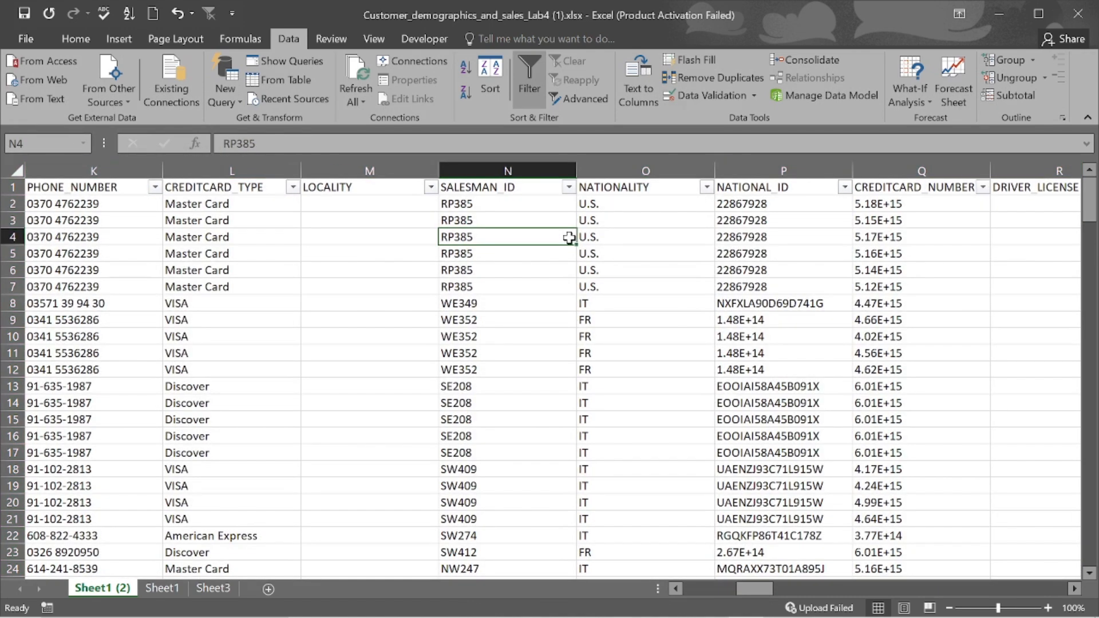
pyautogui.hscroll(3, 569, 238)
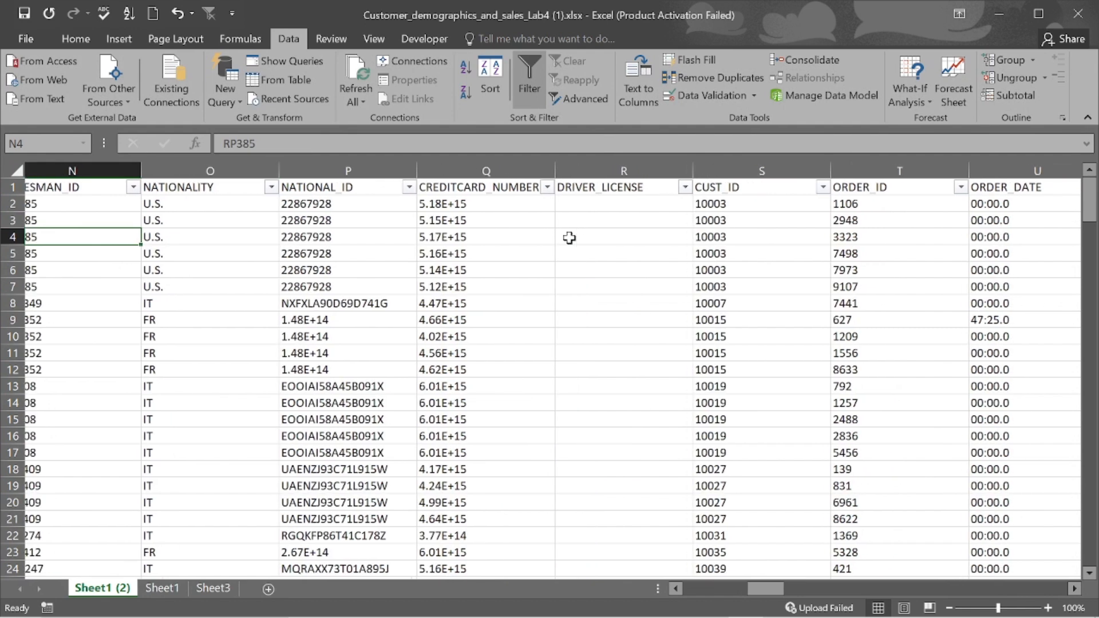
pyautogui.hscroll(1, 569, 238)
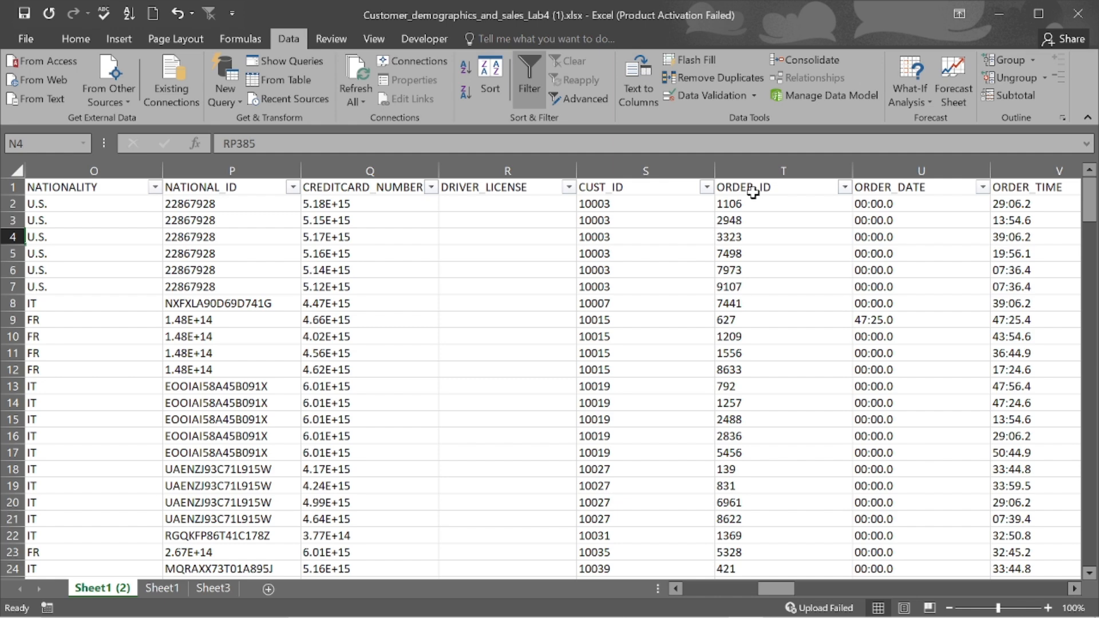
# - Select the entire ORDER_ID column T with the Home ribbon showing
pyautogui.click(758, 170)
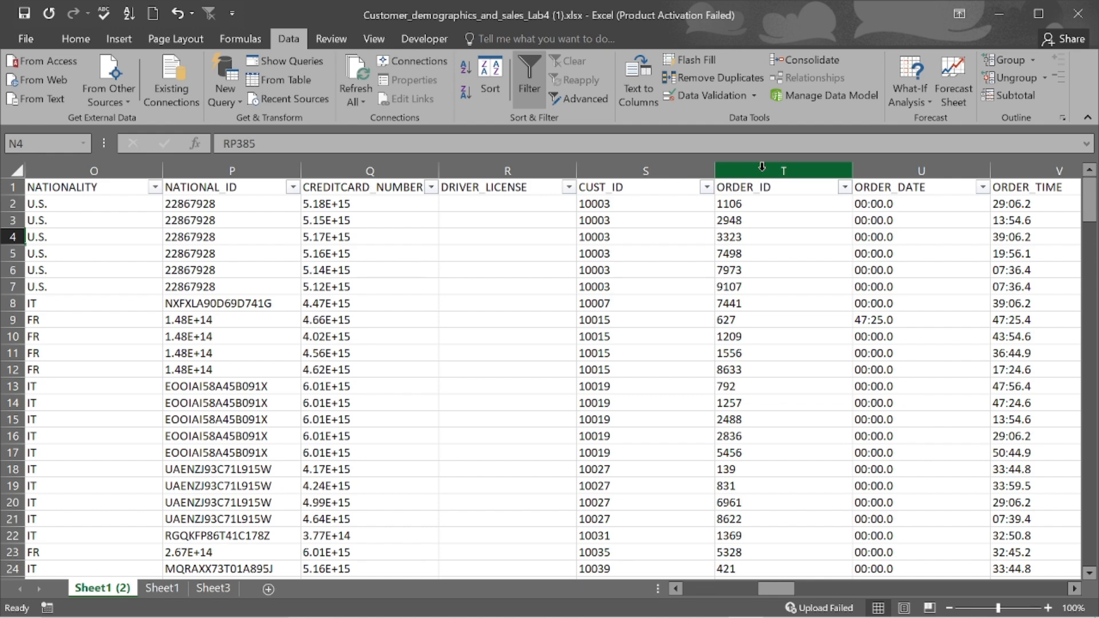
pyautogui.click(761, 168)
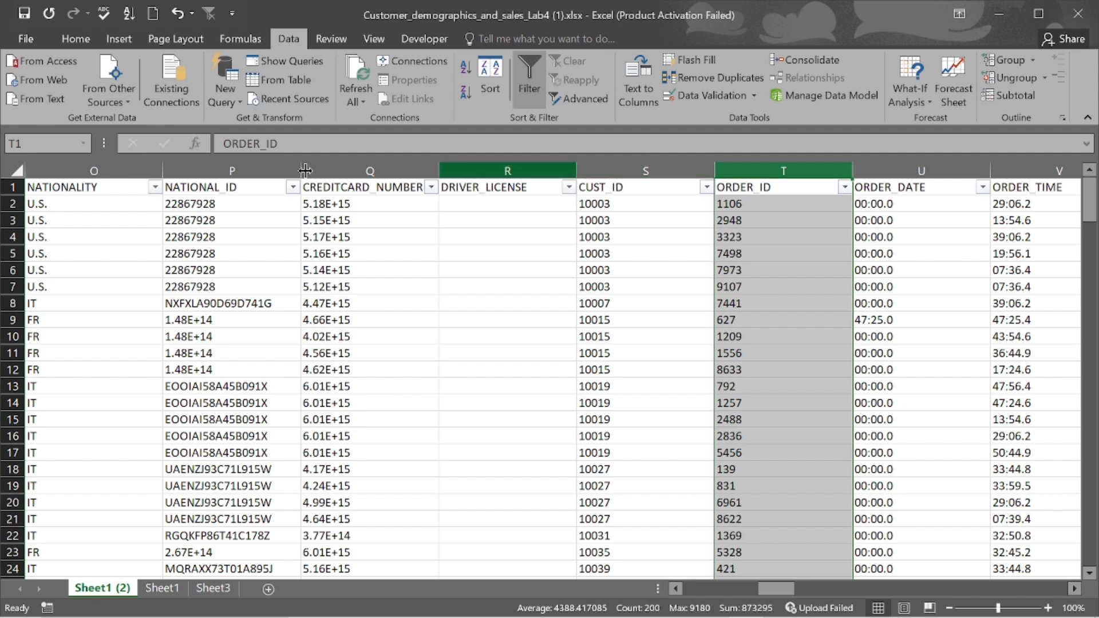
pyautogui.click(76, 39)
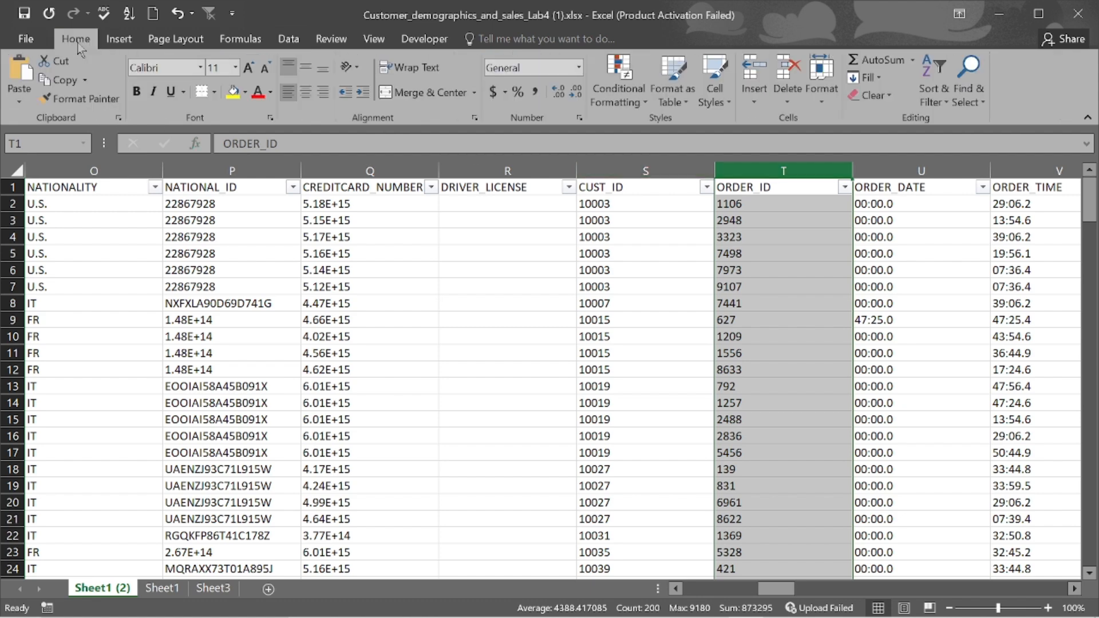
# - Add a Duplicate Values rule to column T using Yellow Fill with Dark Yellow Text
pyautogui.click(643, 104)
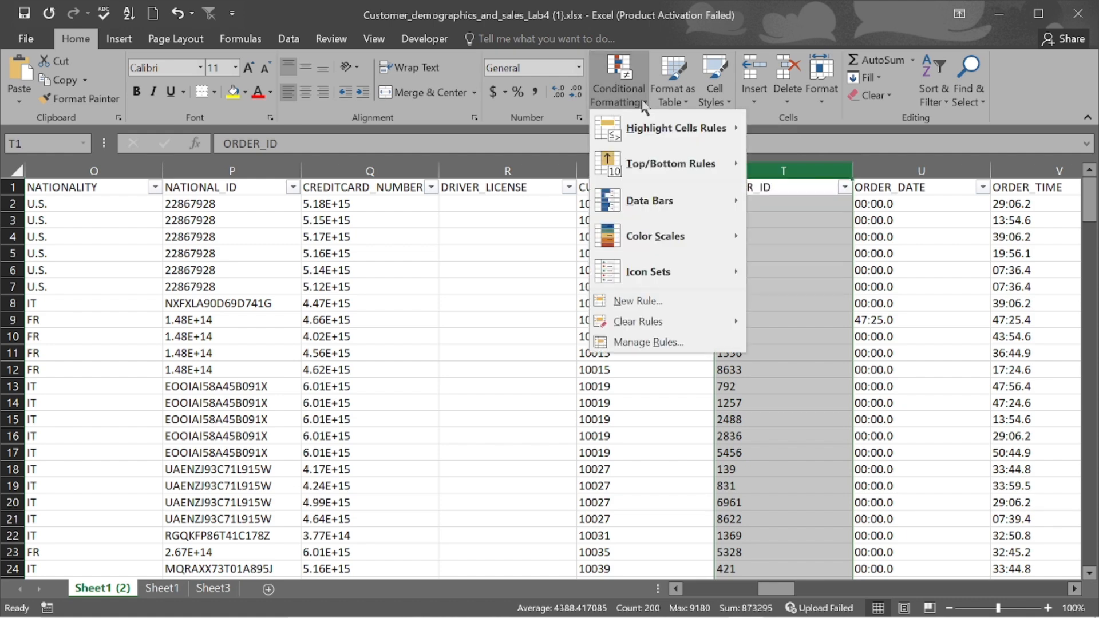
pyautogui.moveTo(680, 137)
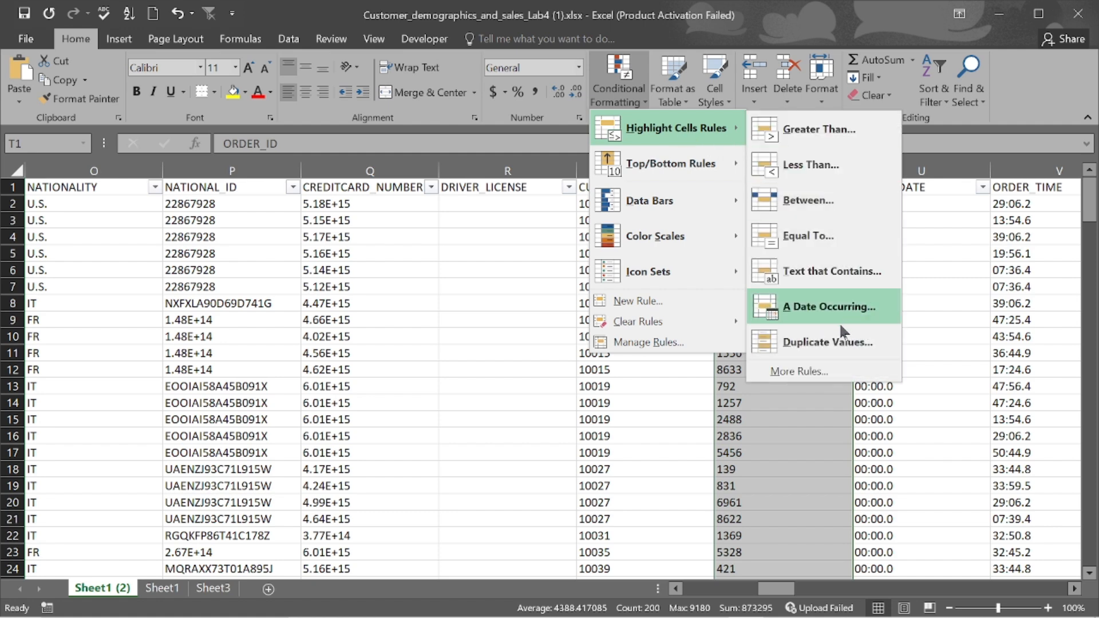
pyautogui.click(836, 345)
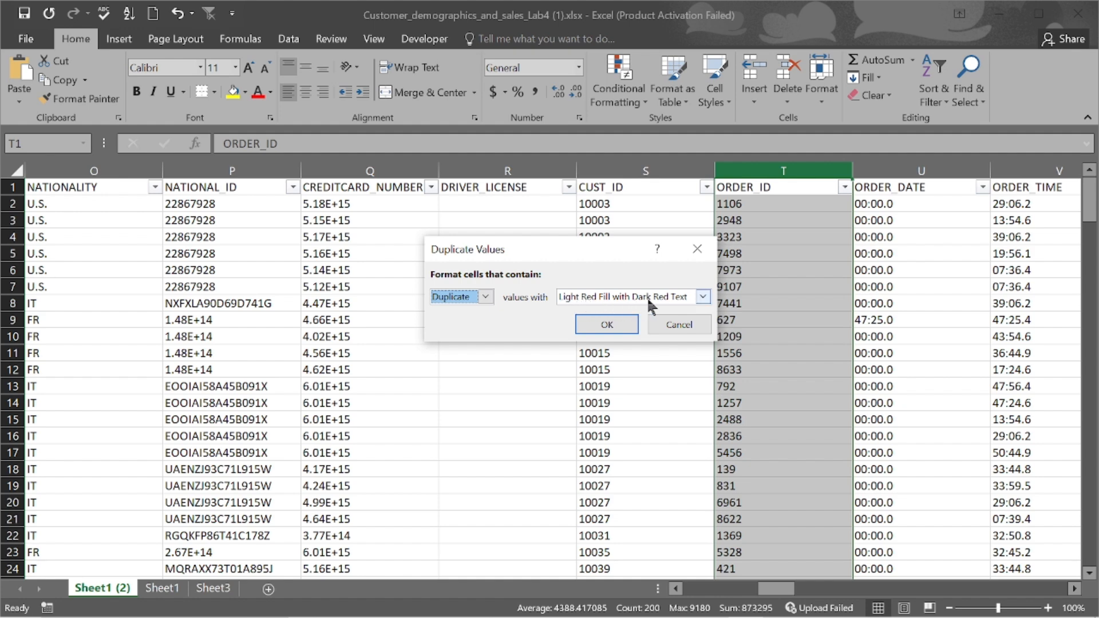
pyautogui.click(704, 296)
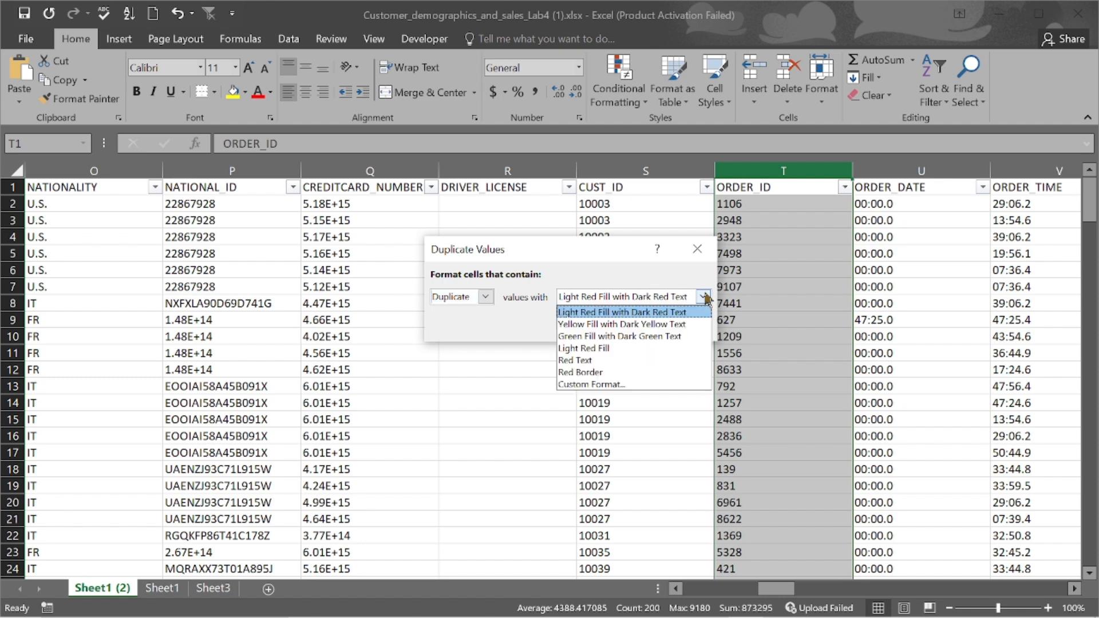
pyautogui.click(652, 324)
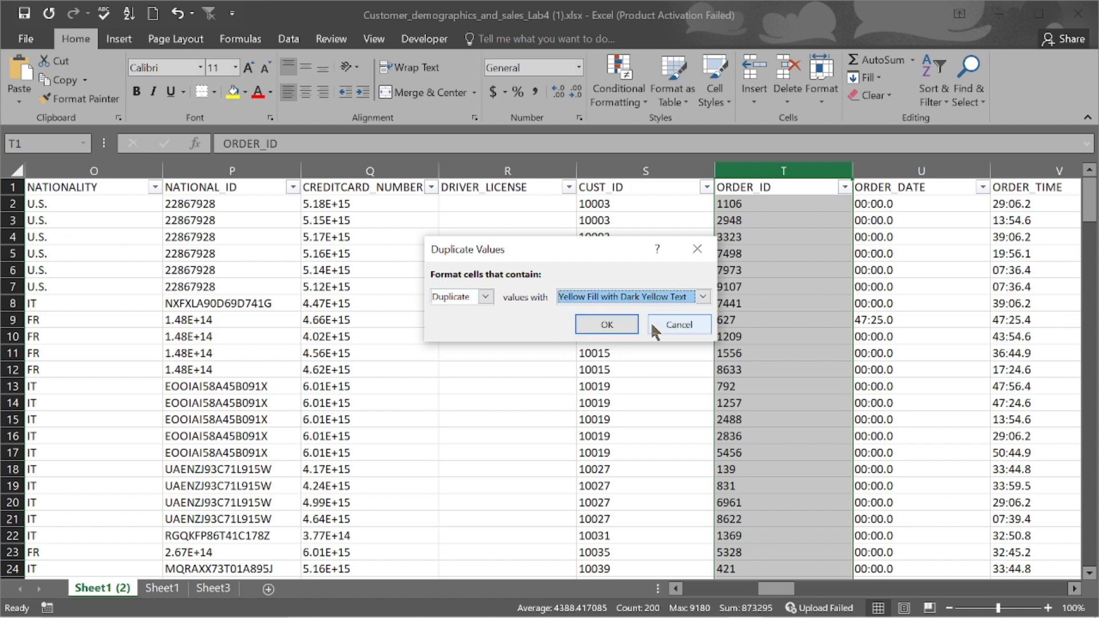
pyautogui.click(702, 297)
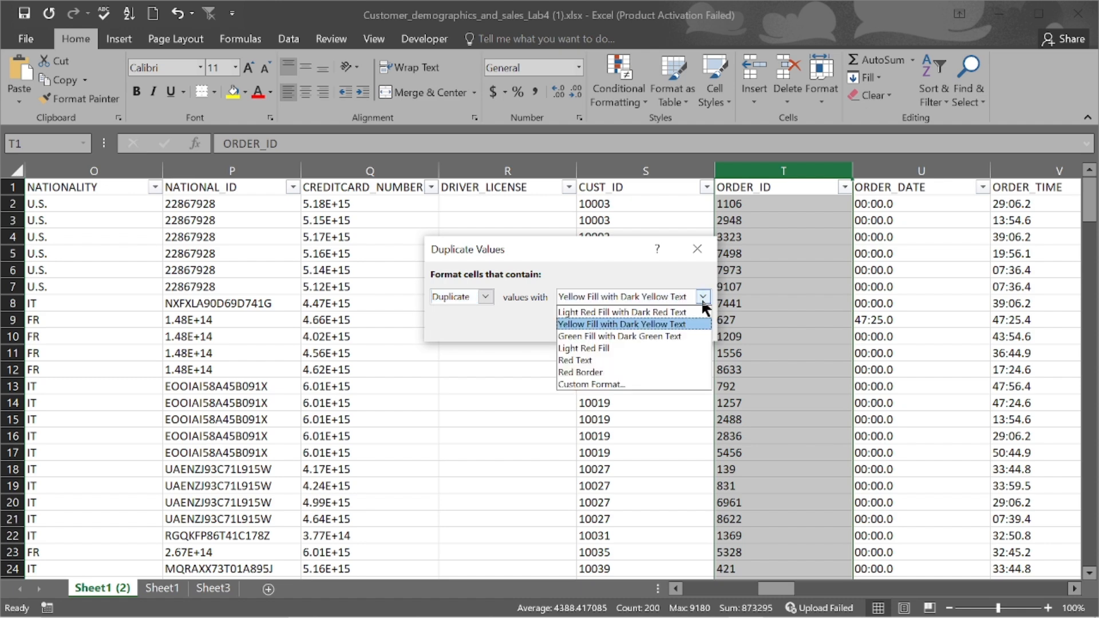
pyautogui.click(633, 302)
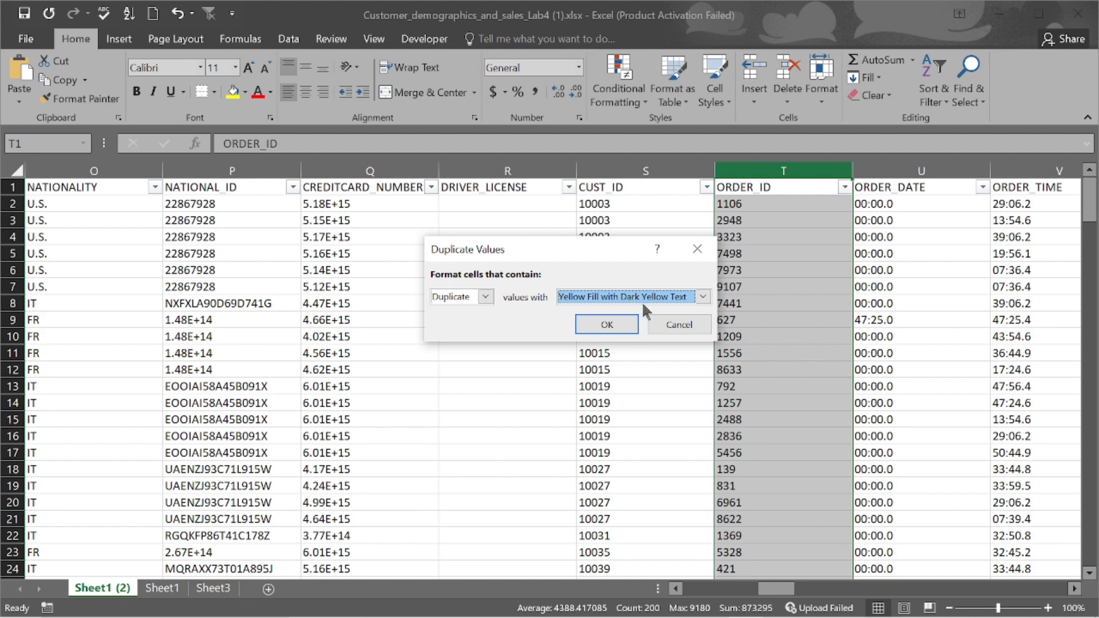
pyautogui.click(608, 329)
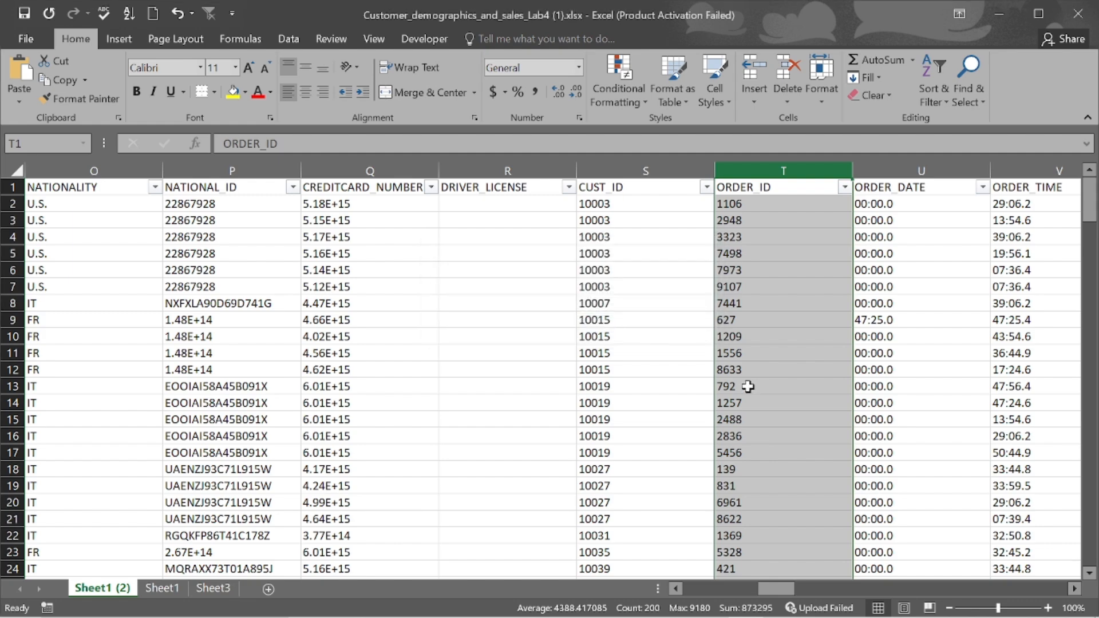
pyautogui.scroll(-14, 748, 388)
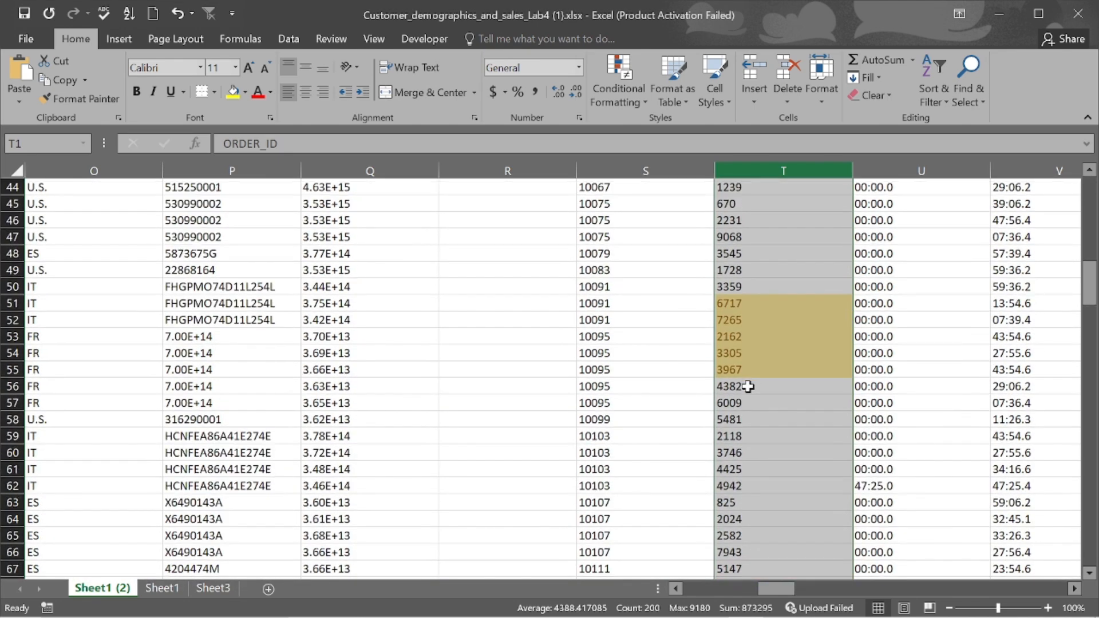
pyautogui.scroll(14, 750, 332)
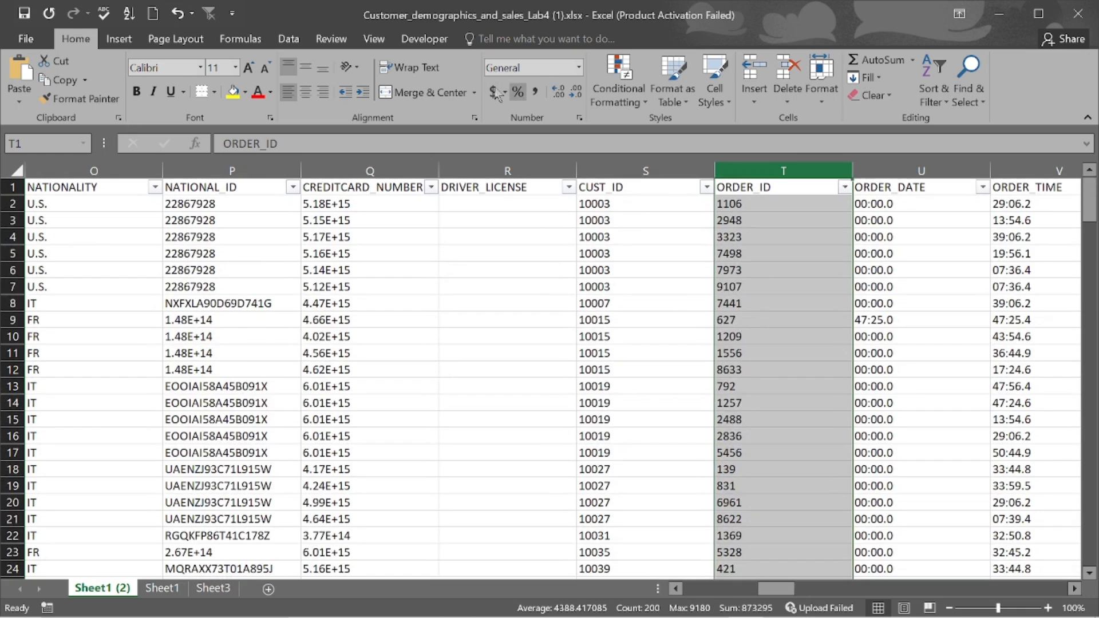
# - Add a second Duplicate Values rule to column T with Light Red Fill and Dark Red Text
pyautogui.click(647, 99)
pyautogui.moveTo(697, 130)
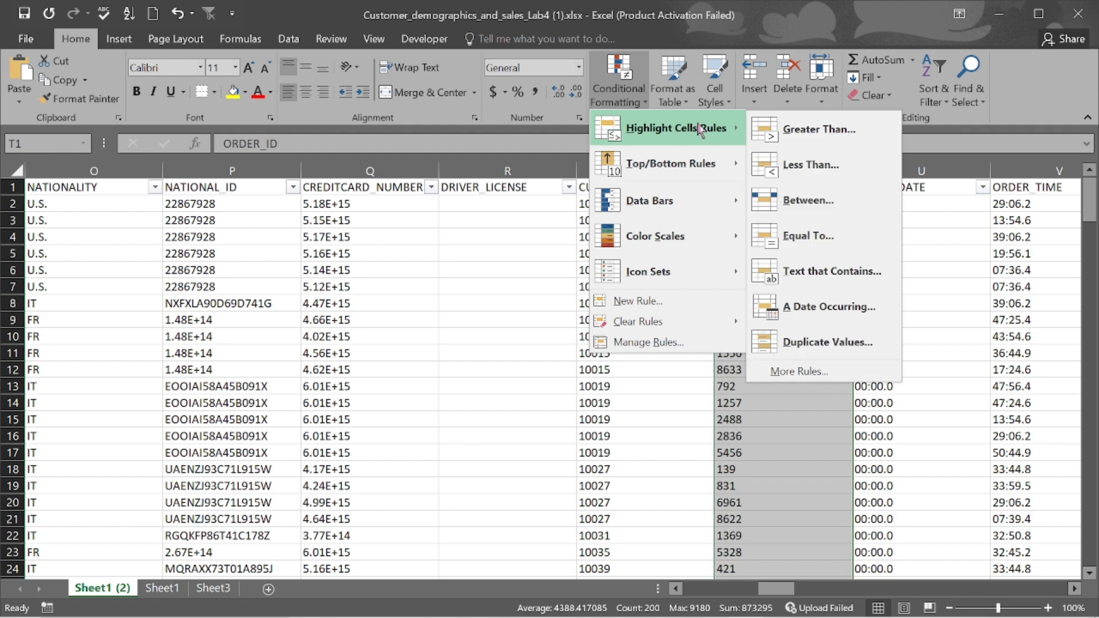
pyautogui.click(841, 352)
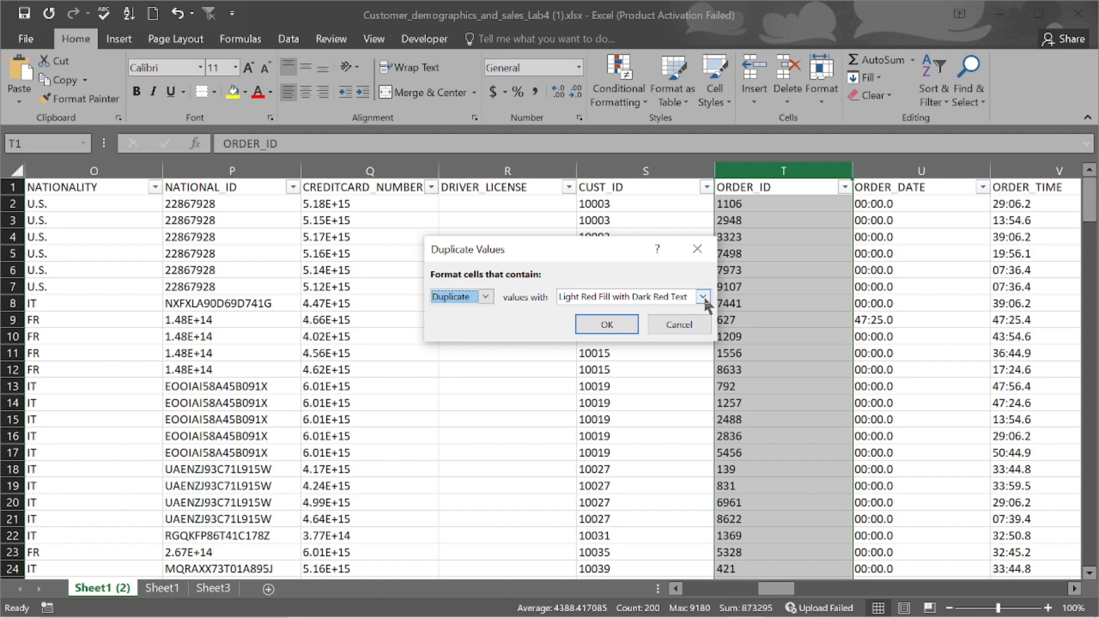
pyautogui.click(610, 325)
pyautogui.scroll(-9, 730, 368)
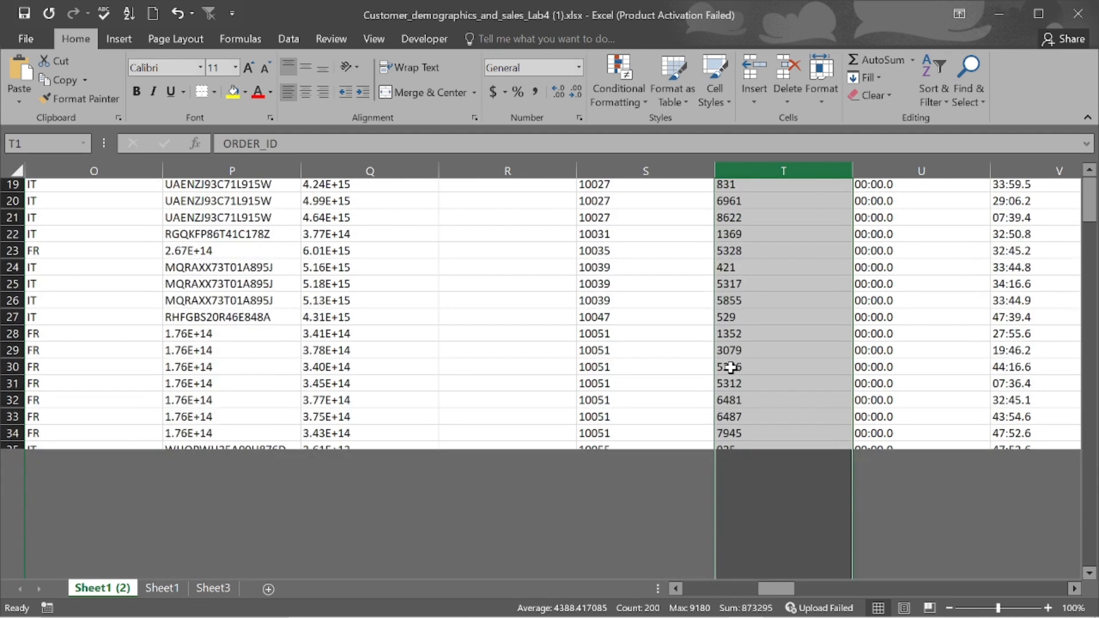
pyautogui.scroll(-2, 731, 368)
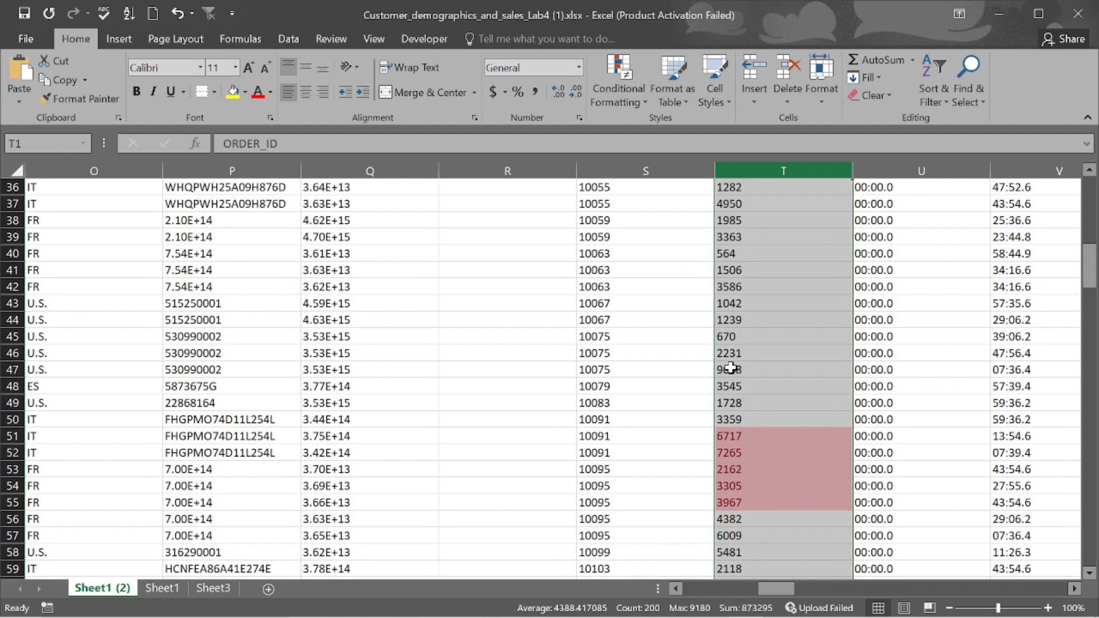
pyautogui.scroll(-3, 731, 368)
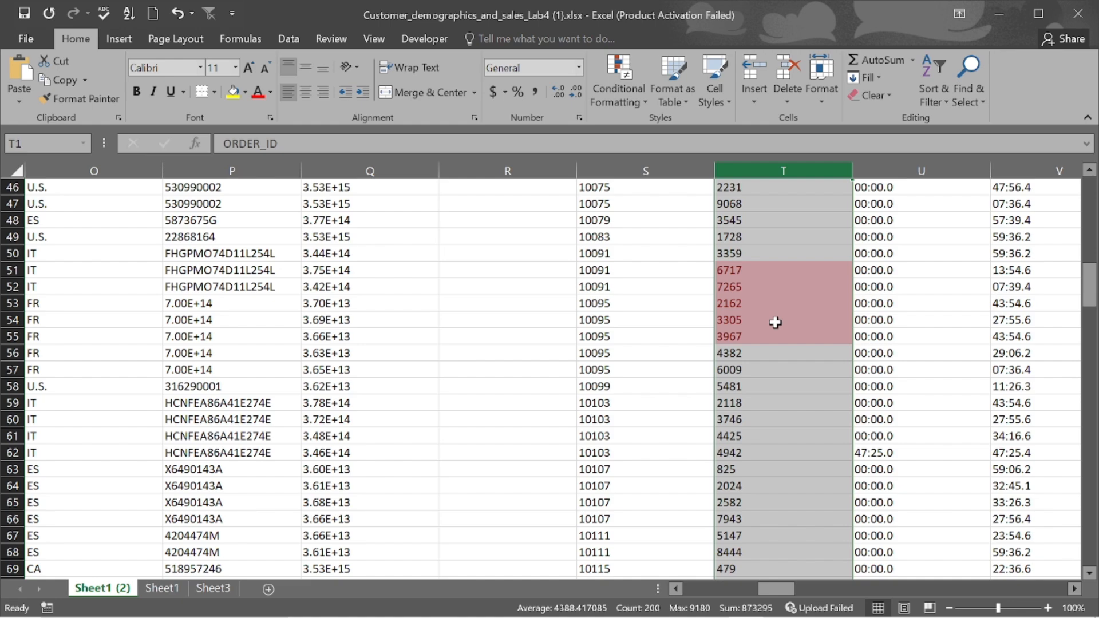
pyautogui.scroll(-19, 775, 322)
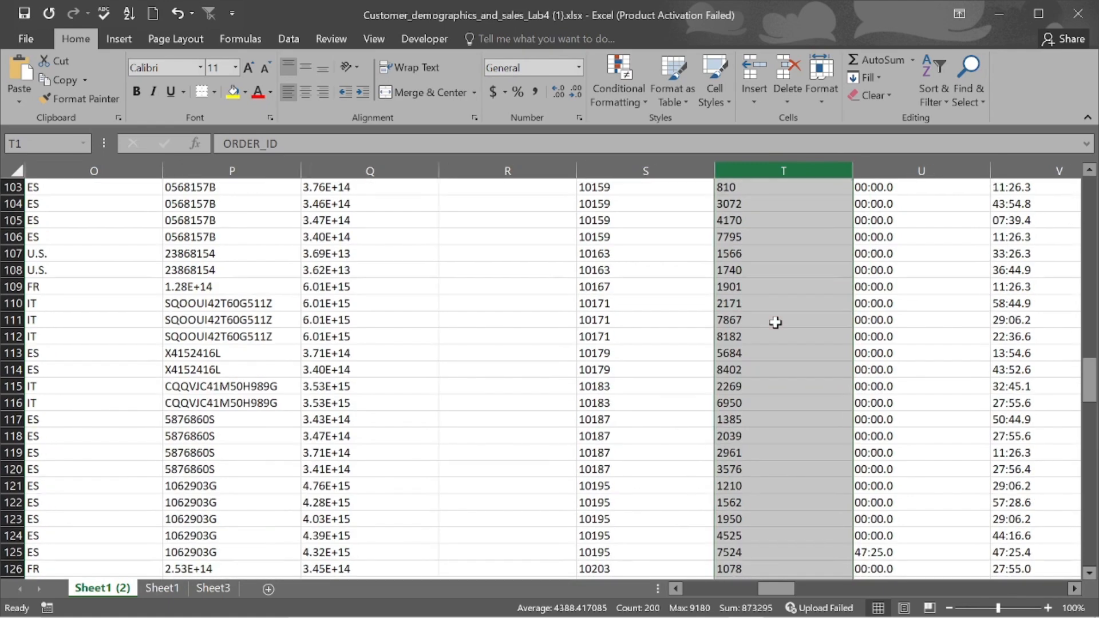
pyautogui.scroll(-1, 776, 323)
pyautogui.scroll(20, 775, 323)
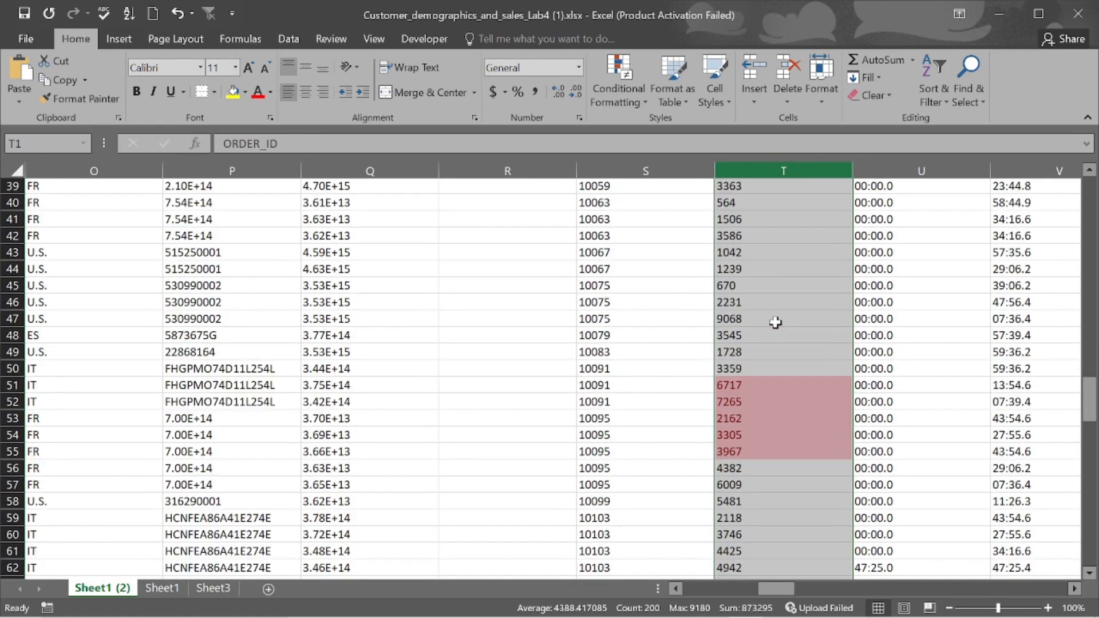
pyautogui.scroll(1, 775, 322)
pyautogui.scroll(-1, 775, 322)
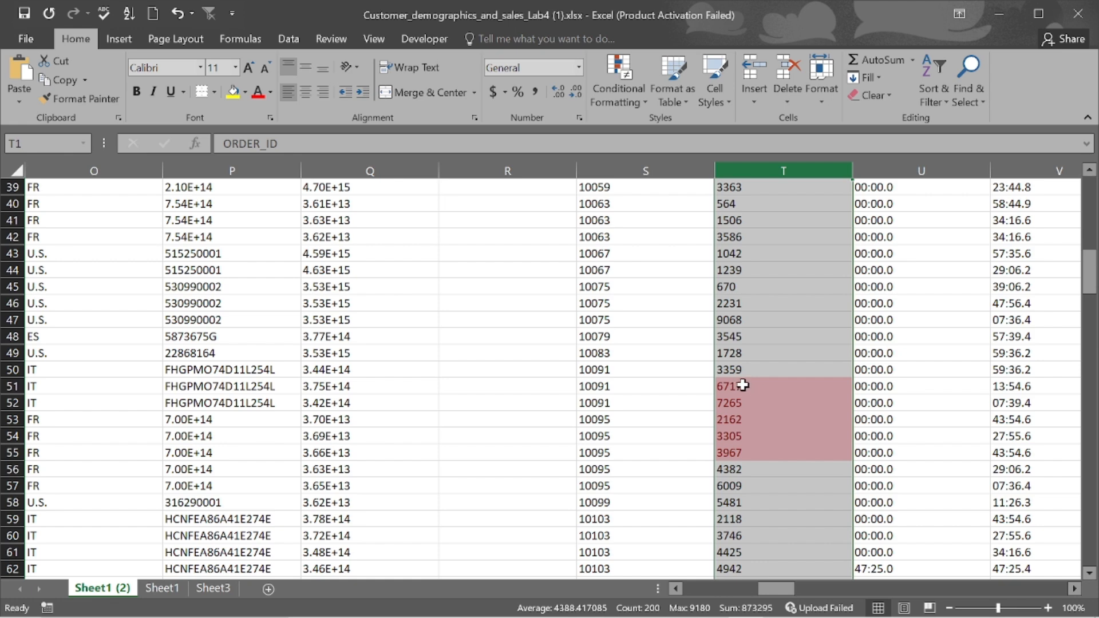
pyautogui.moveTo(743, 386); pyautogui.dragTo(750, 450)
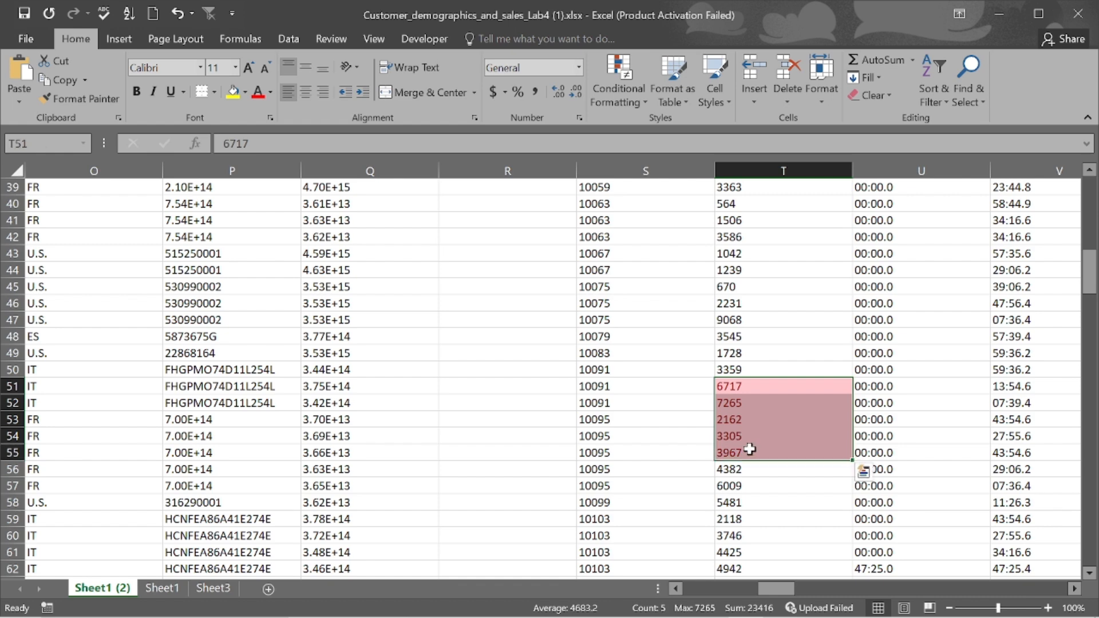
pyautogui.rightClick(750, 450)
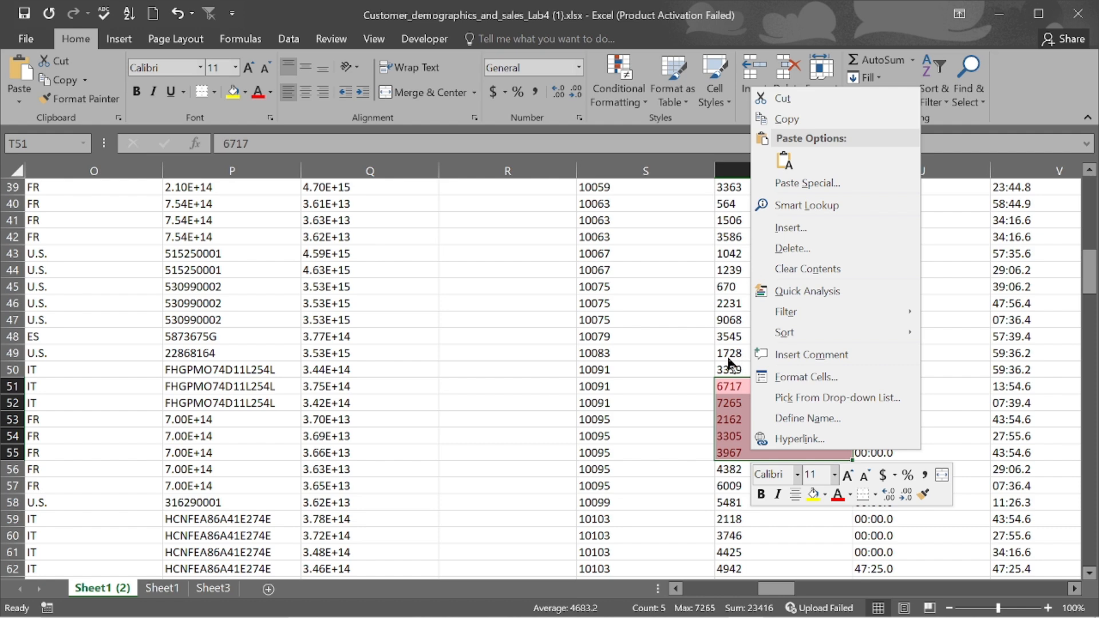
pyautogui.press('Escape')
pyautogui.scroll(13, 761, 248)
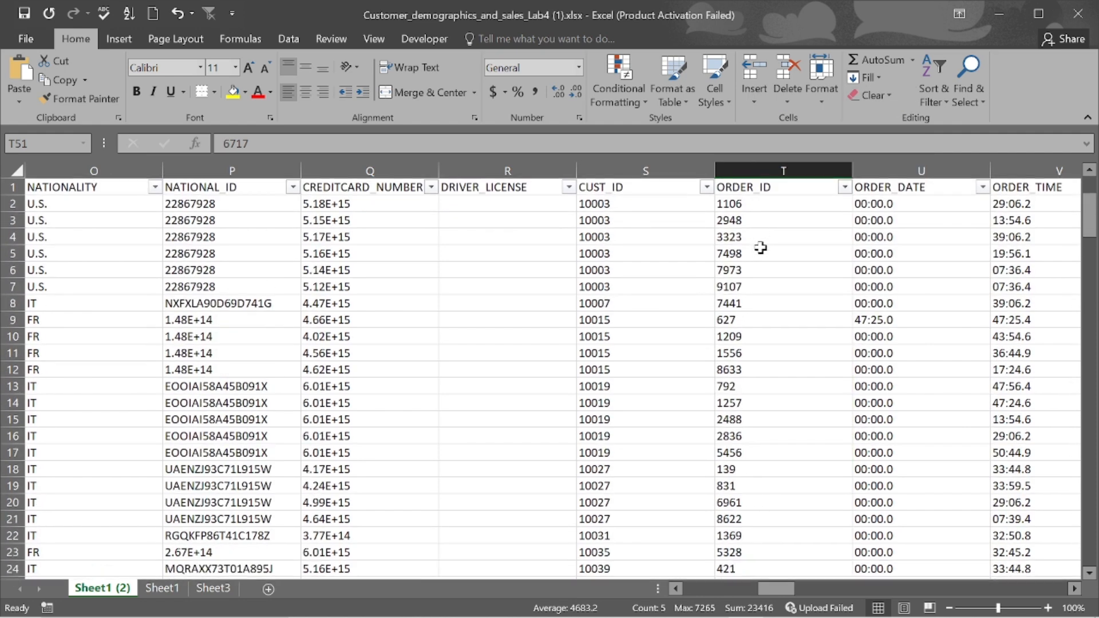
pyautogui.click(746, 173)
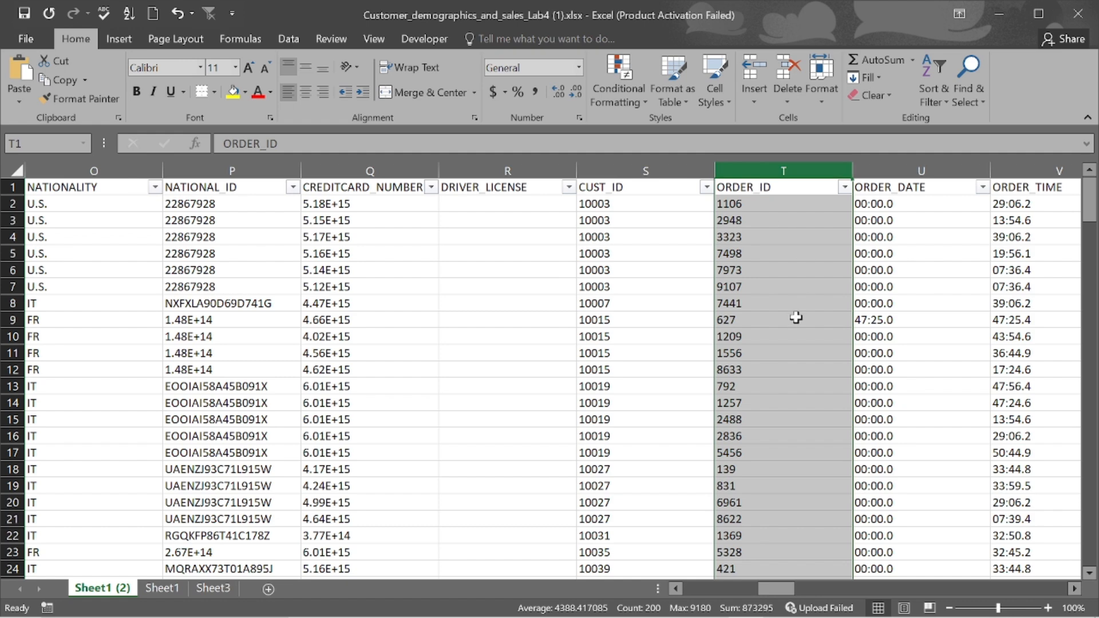
pyautogui.scroll(-14, 796, 317)
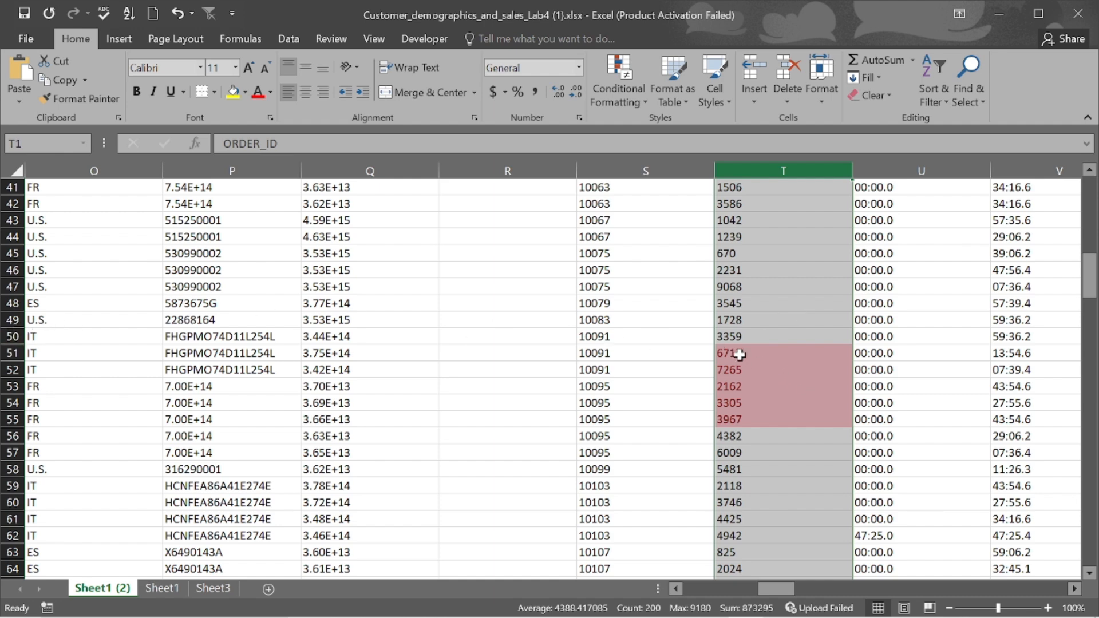
# - Select rows 51–55, then rows 96–100 holding their duplicate ORDER_IDs
pyautogui.click(12, 352)
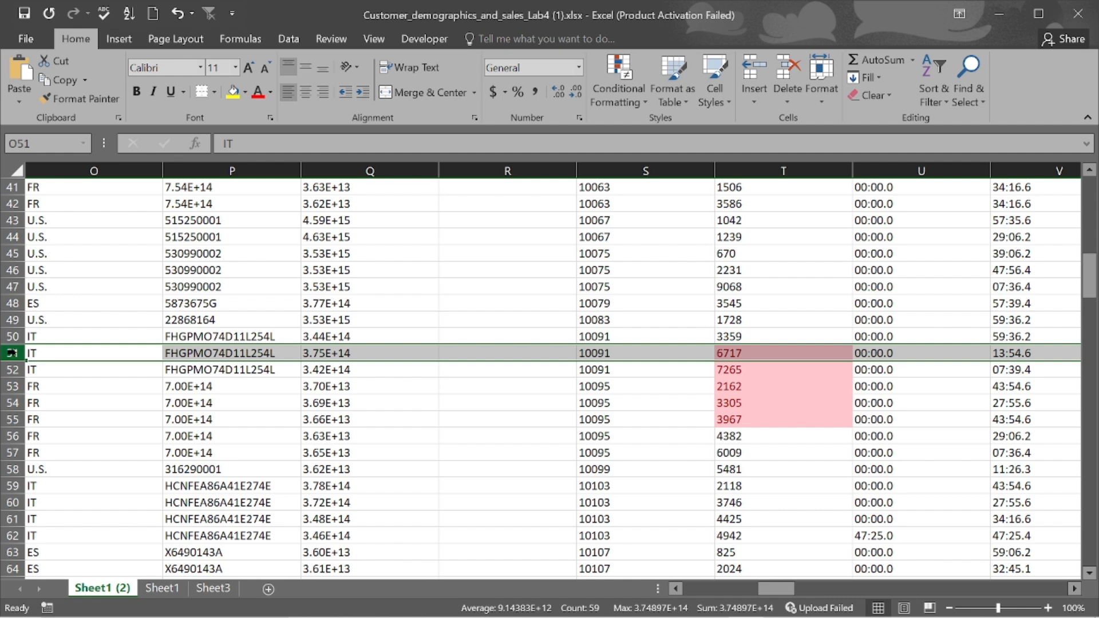
pyautogui.moveTo(11, 352); pyautogui.dragTo(21, 417)
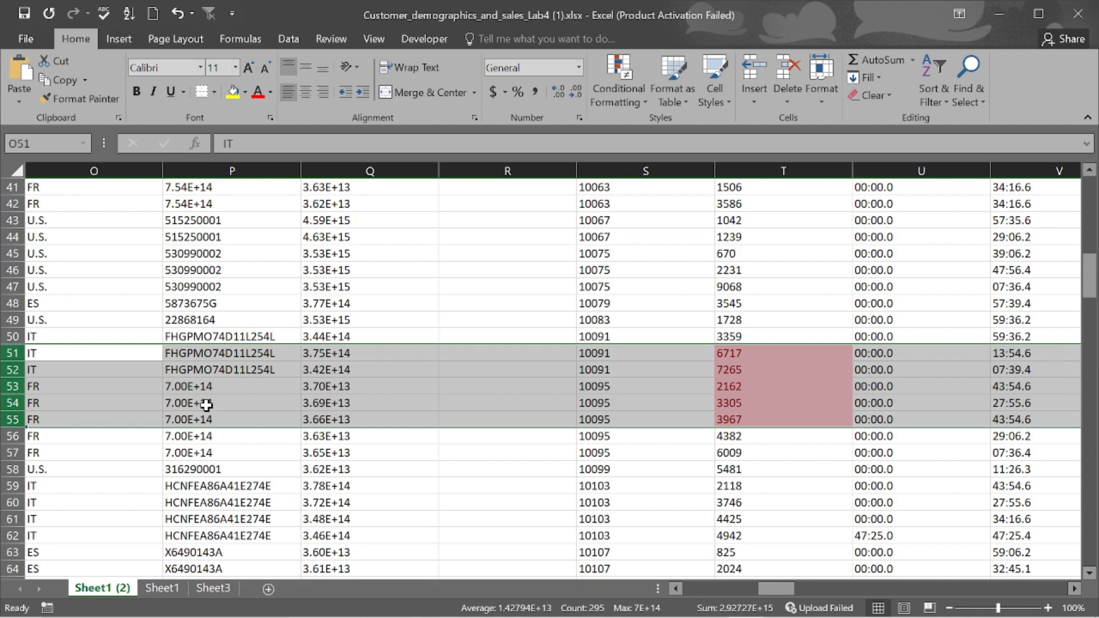
pyautogui.scroll(-10, 206, 406)
pyautogui.scroll(-4, 206, 405)
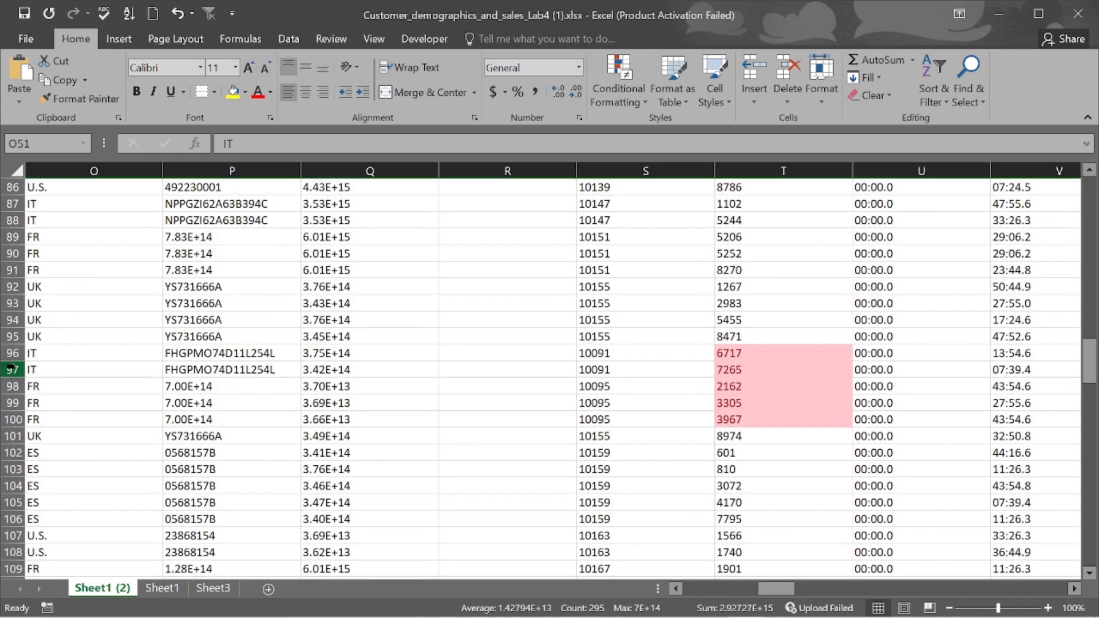
pyautogui.moveTo(12, 368); pyautogui.dragTo(10, 421)
pyautogui.scroll(-20, 160, 456)
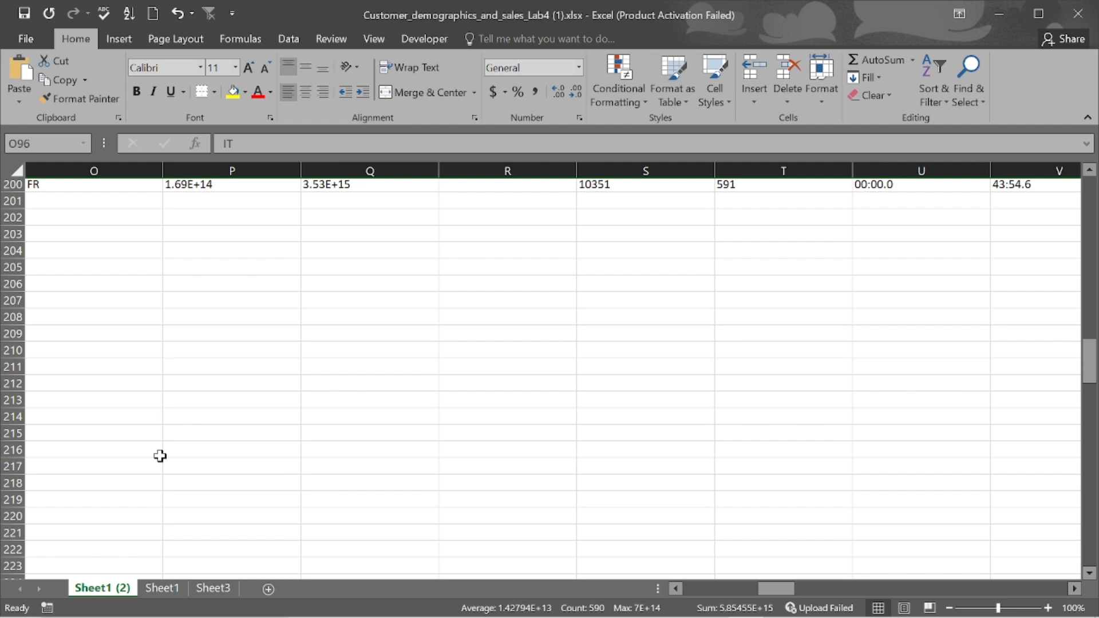
pyautogui.scroll(20, 160, 455)
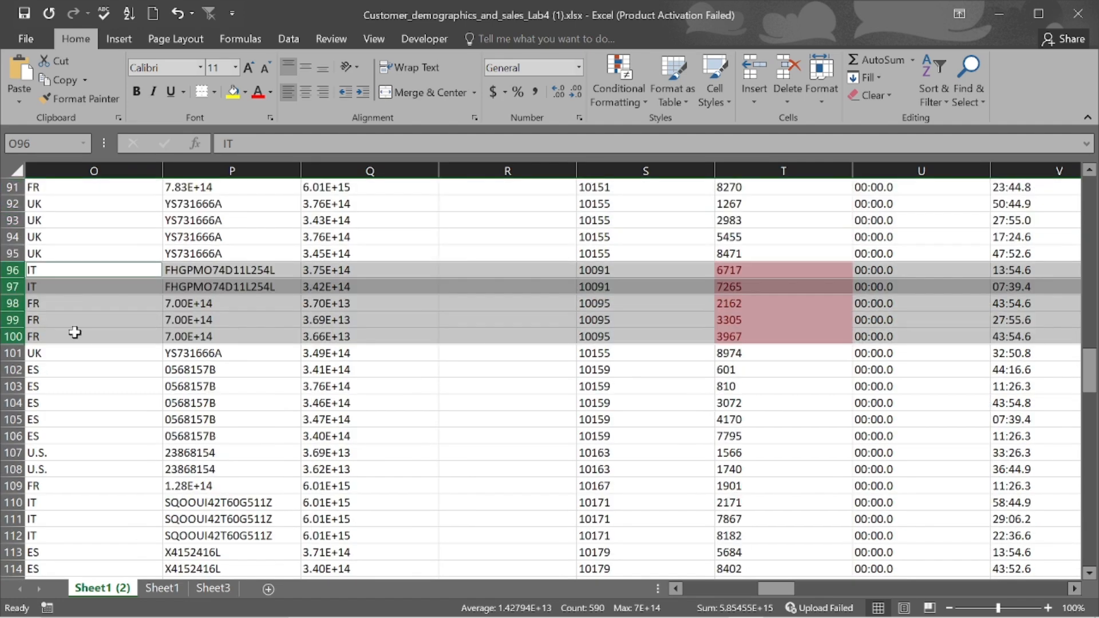
pyautogui.rightClick(53, 281)
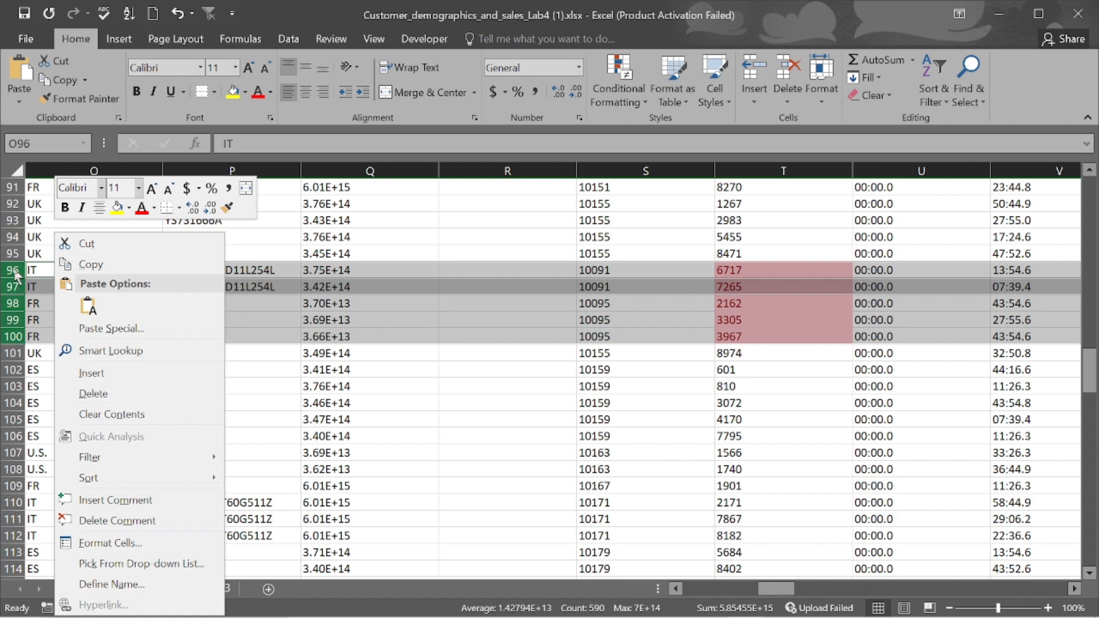
pyautogui.press('Escape')
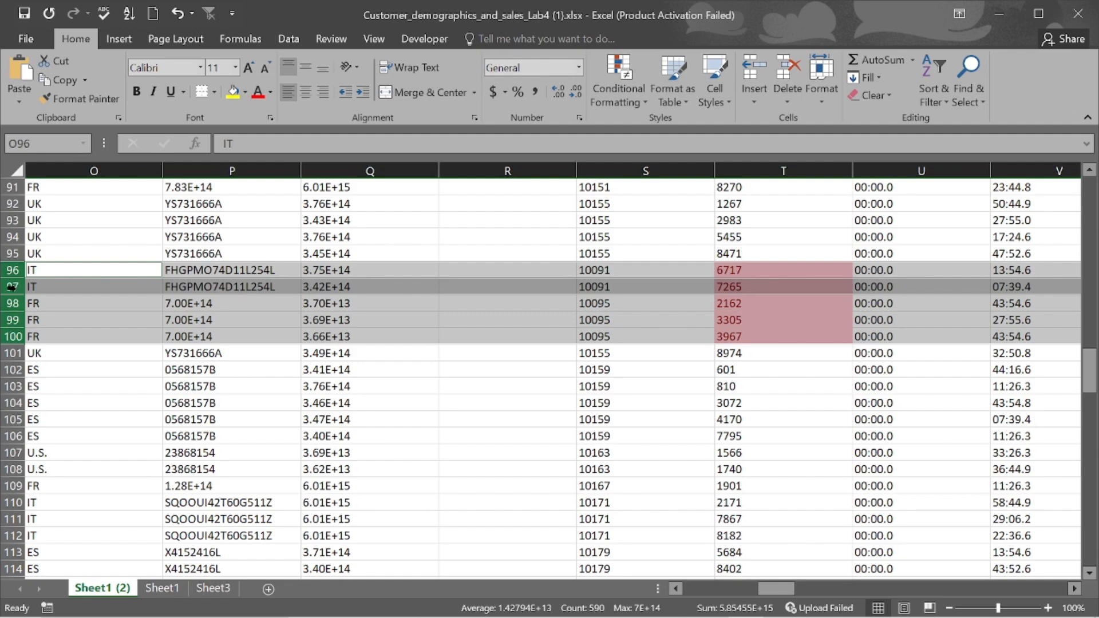
pyautogui.scroll(12, 23, 270)
pyautogui.scroll(6, 27, 270)
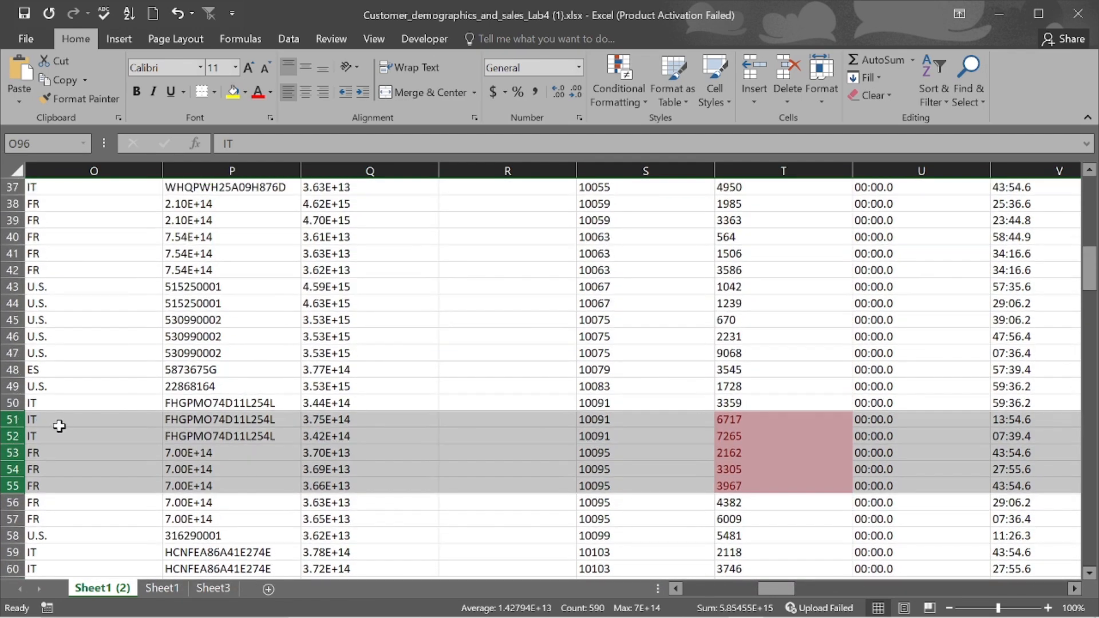
pyautogui.rightClick(7, 421)
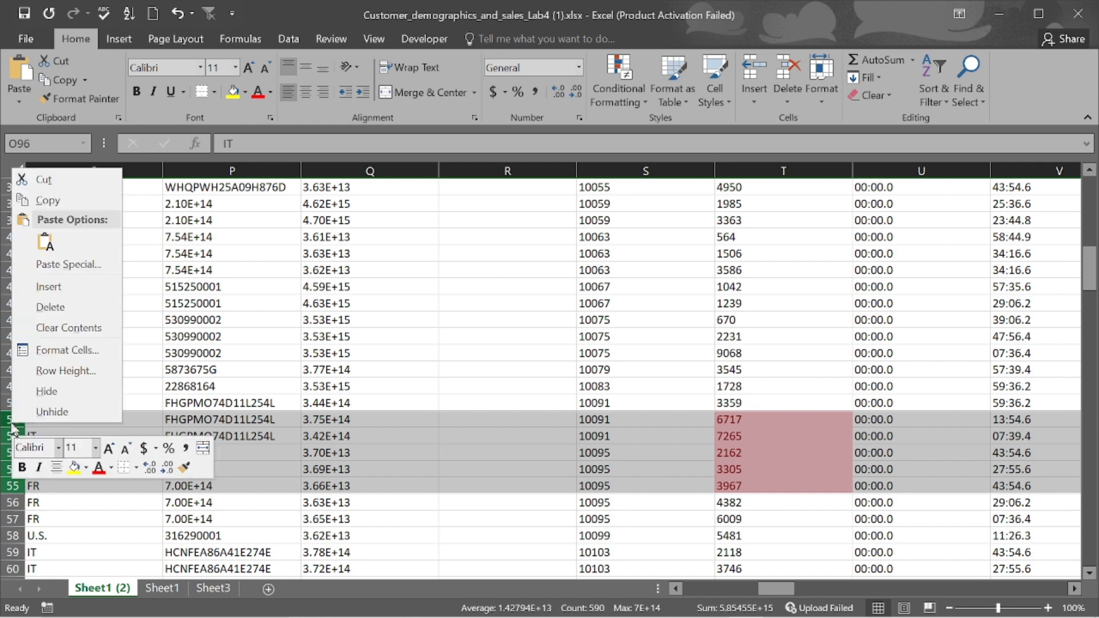
pyautogui.click(72, 309)
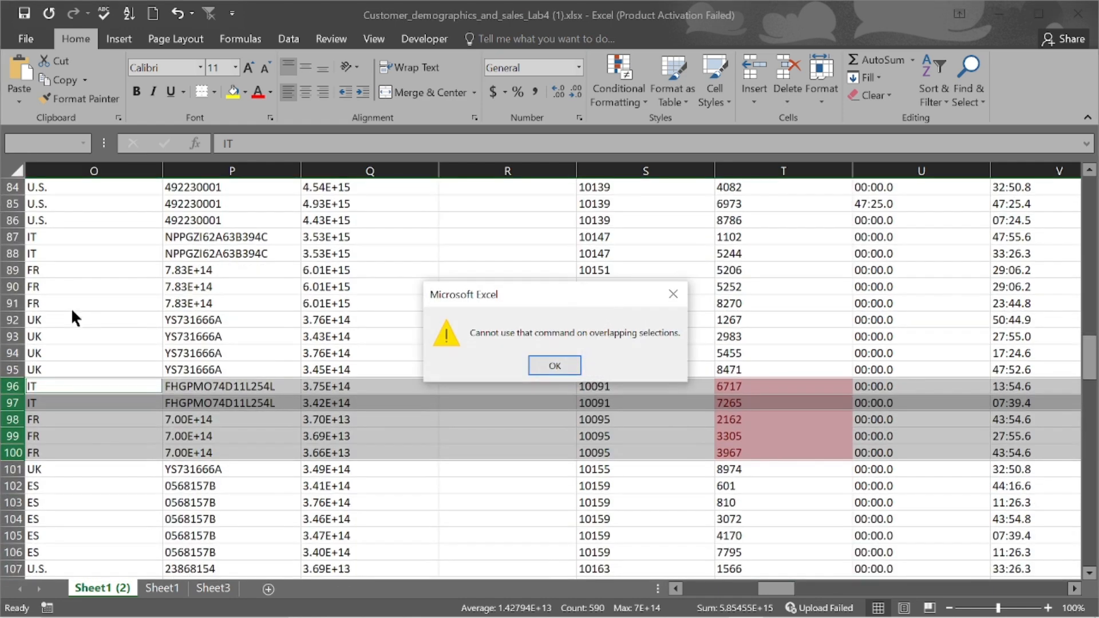
pyautogui.click(554, 365)
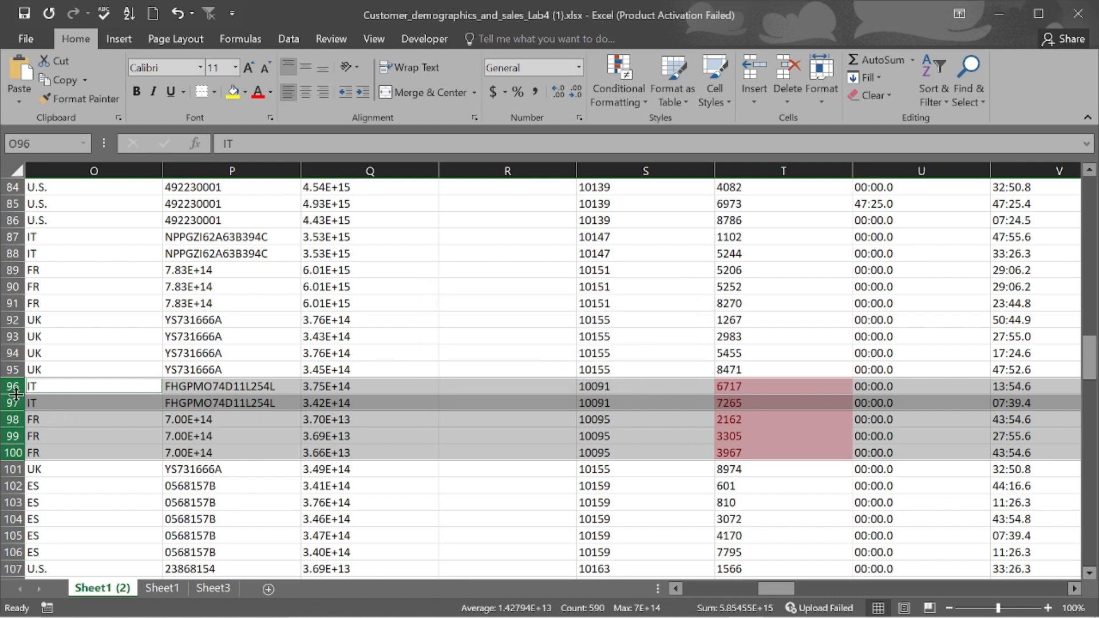
pyautogui.click(599, 382)
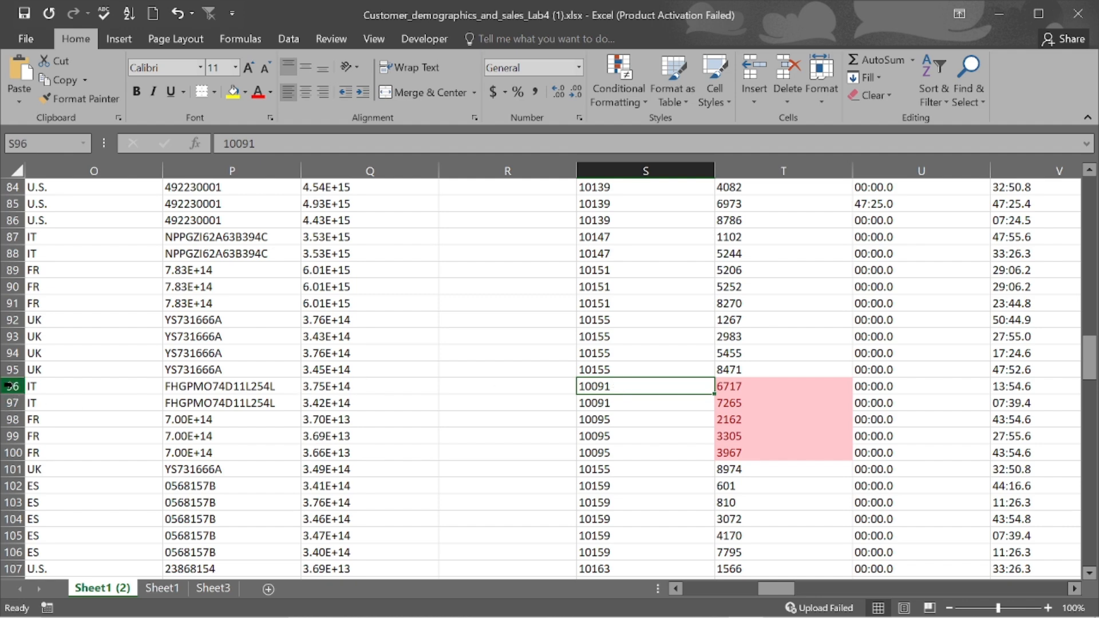
# - Delete rows 96–100 holding duplicate orders 6717, 7265, 2162, 3305 and 3967
pyautogui.moveTo(10, 386); pyautogui.dragTo(17, 449)
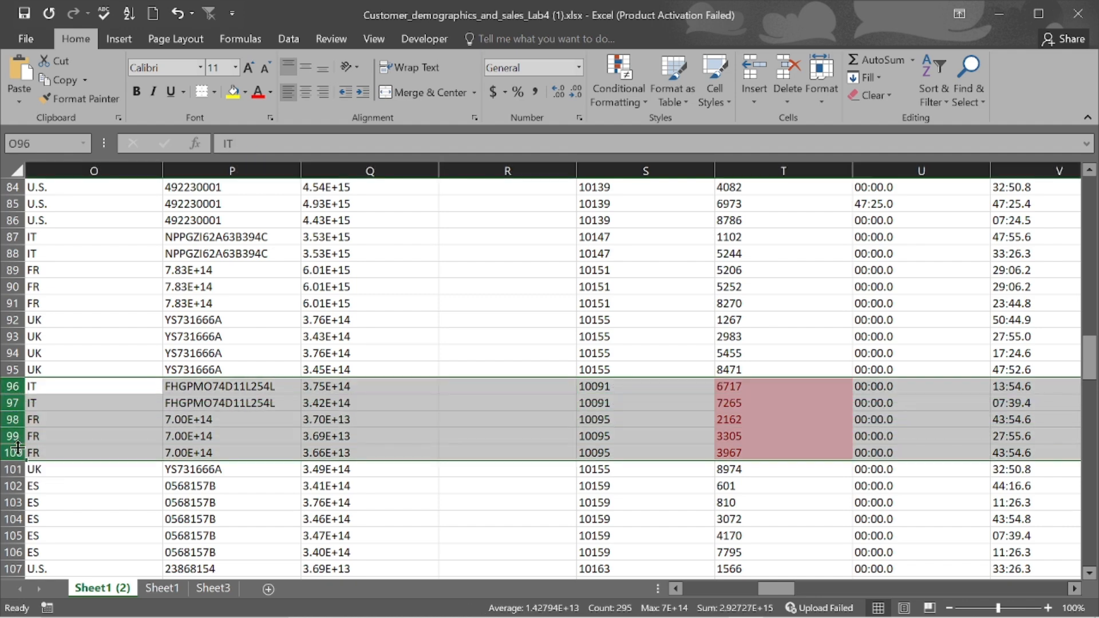
pyautogui.scroll(-10, 153, 465)
pyautogui.scroll(-20, 153, 465)
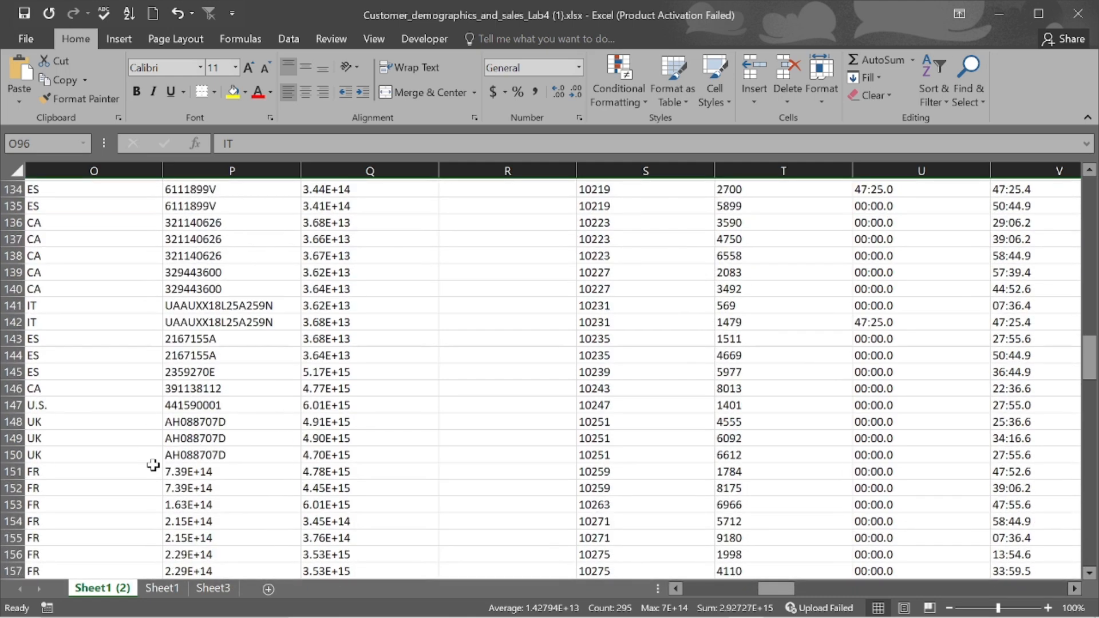
pyautogui.scroll(20, 152, 465)
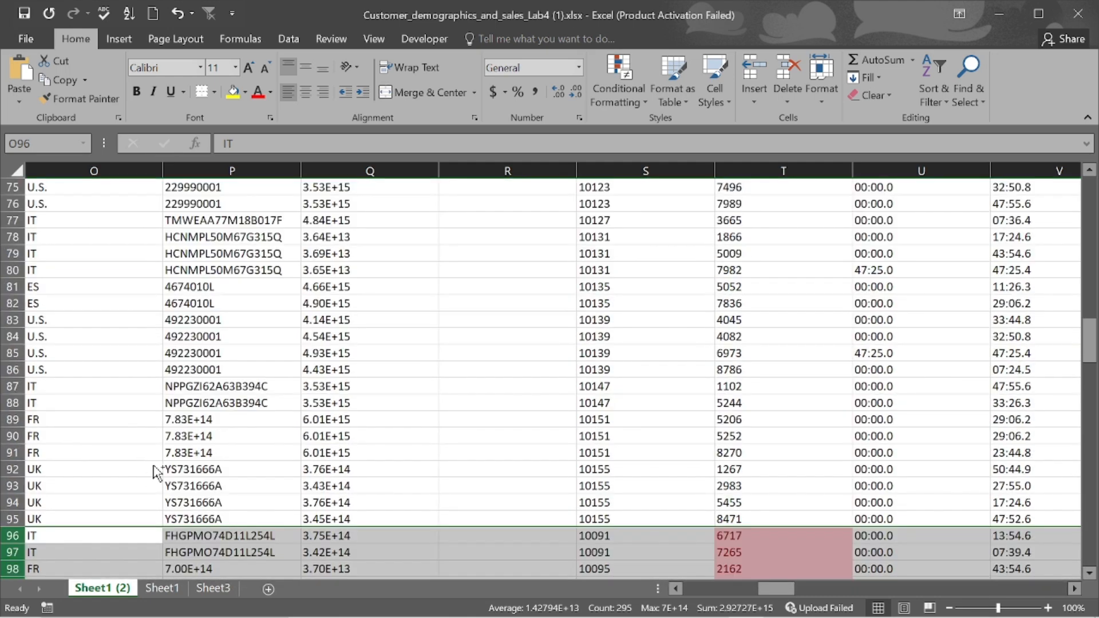
pyautogui.scroll(2, 91, 544)
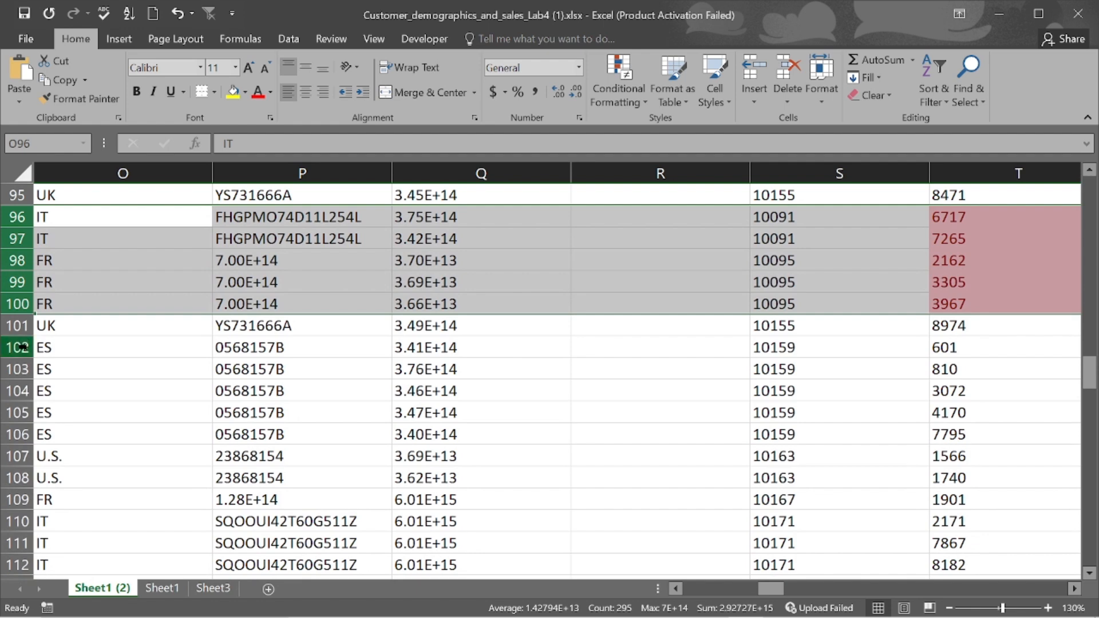
pyautogui.rightClick(17, 219)
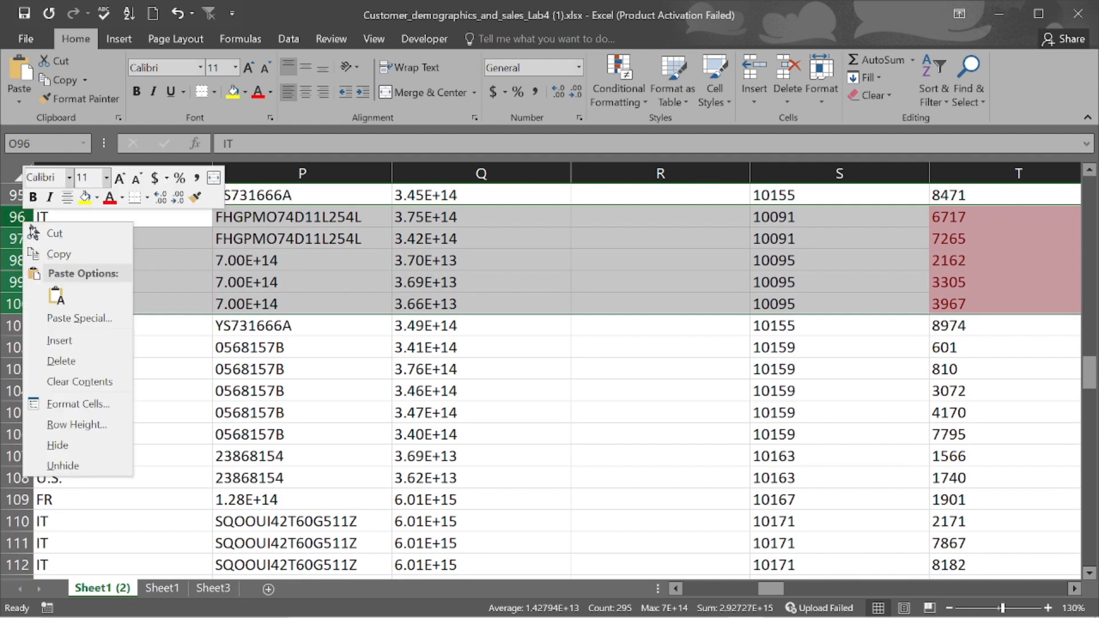
pyautogui.click(61, 361)
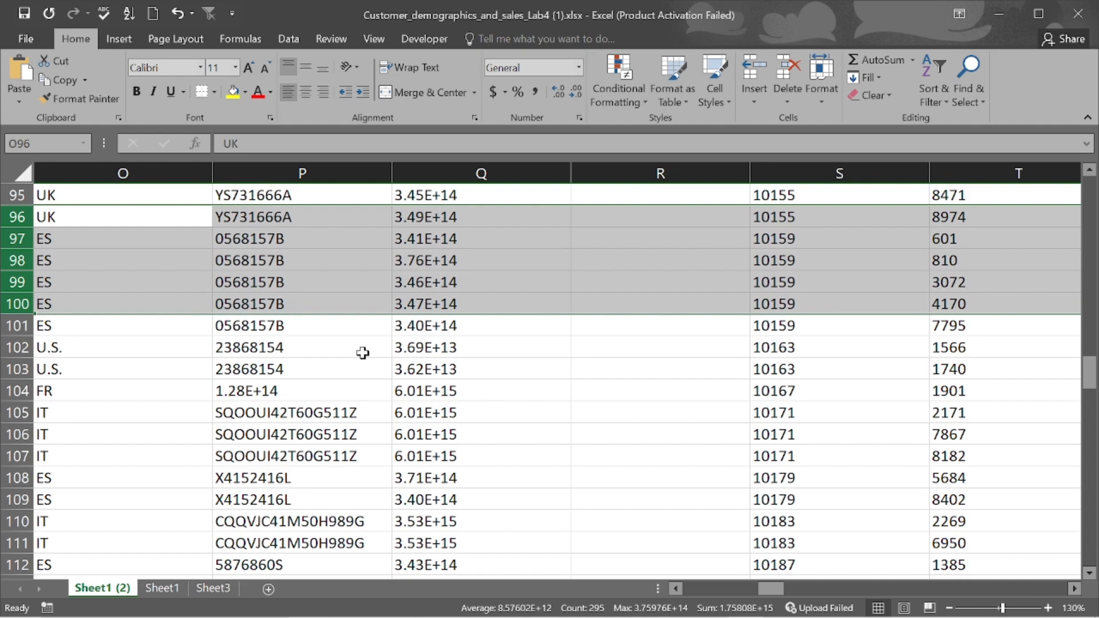
pyautogui.scroll(20, 363, 353)
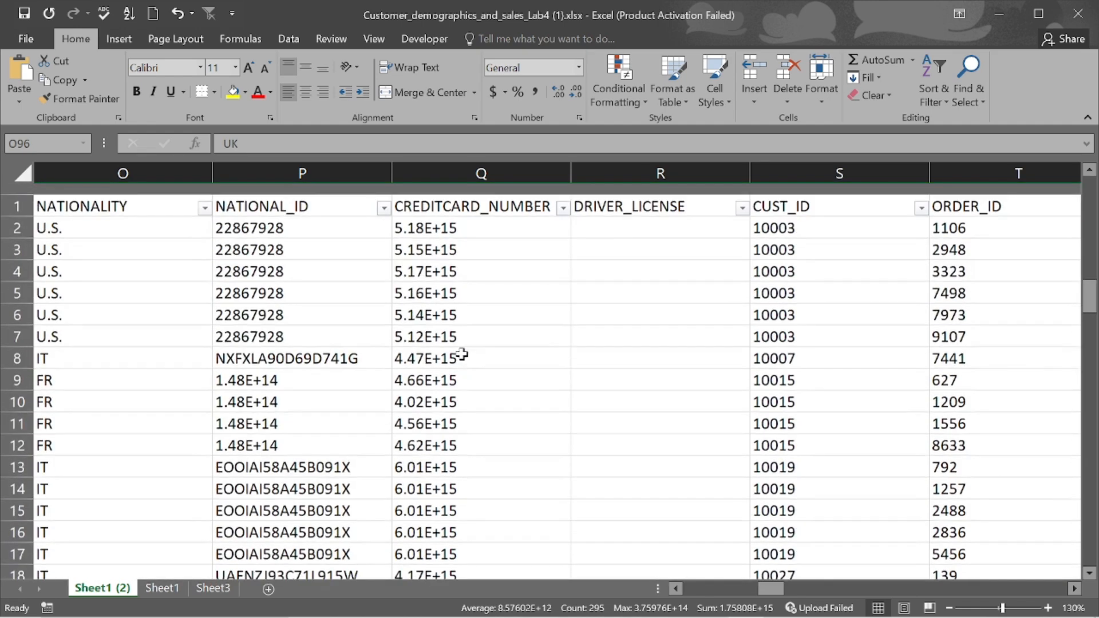
# - Scan across the cleaned sheet's columns from cell Q7, then switch to the PowerPoint deck
pyautogui.click(408, 326)
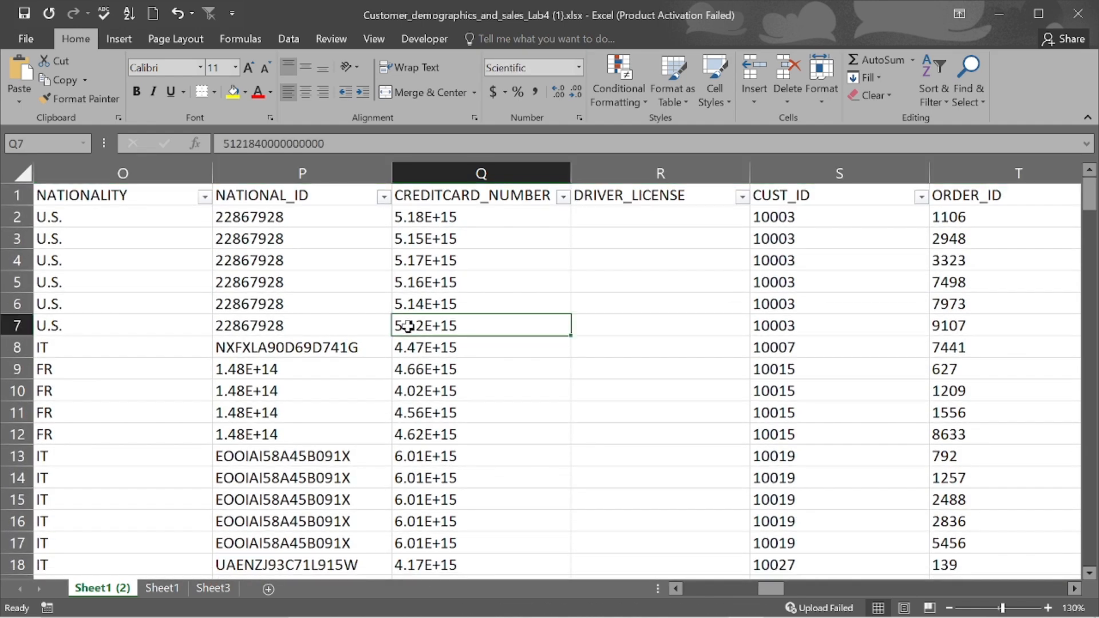
pyautogui.scroll(-3, 407, 326)
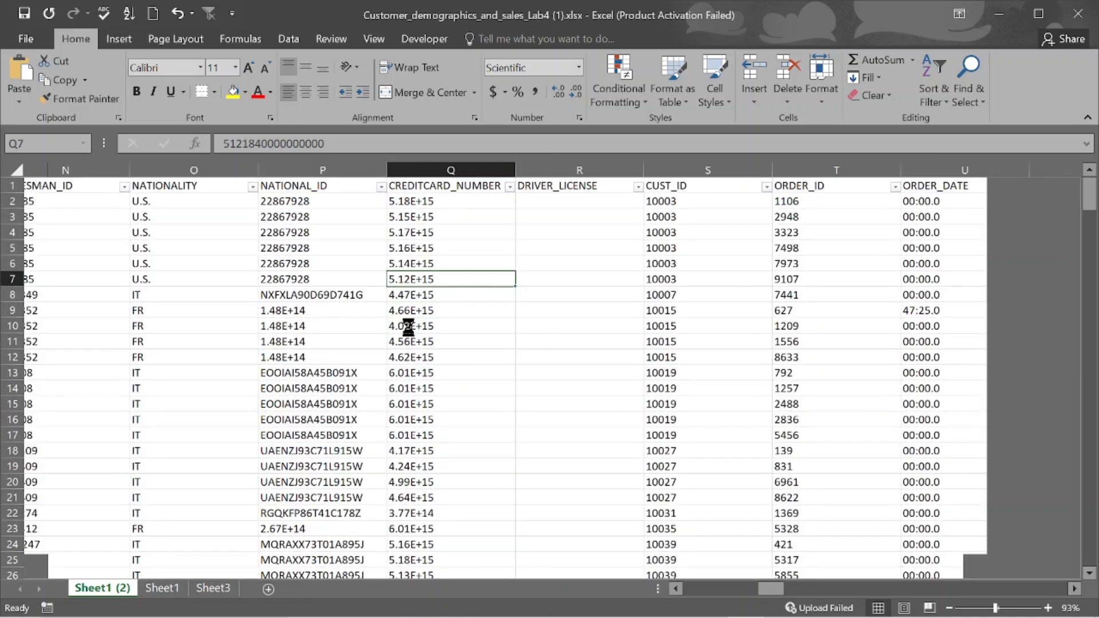
pyautogui.hscroll(-6, 408, 326)
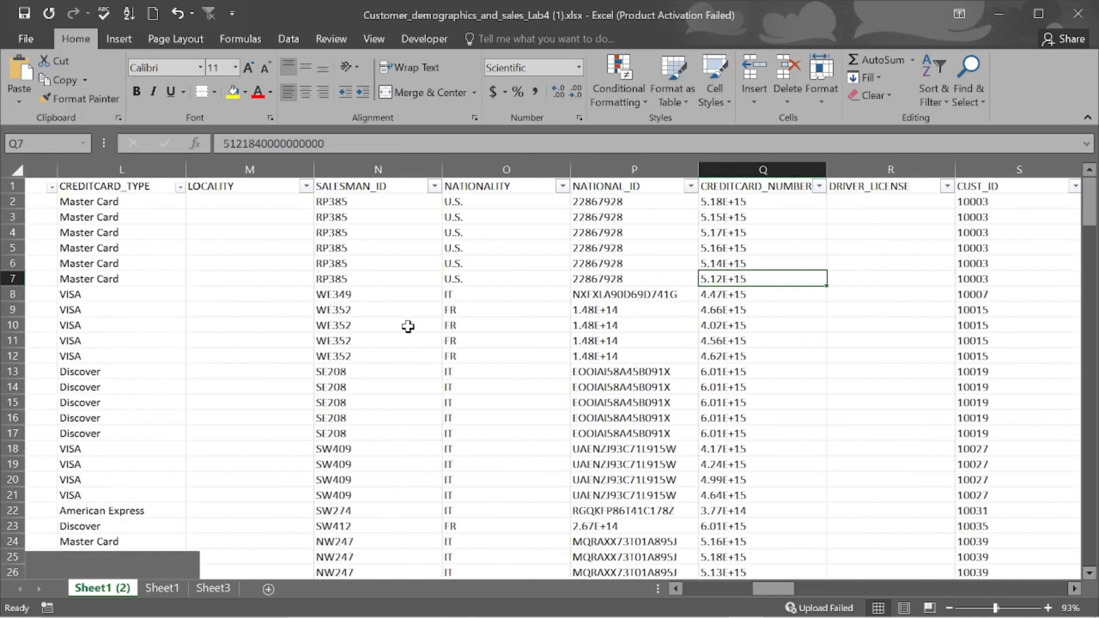
pyautogui.hscroll(-7, 408, 326)
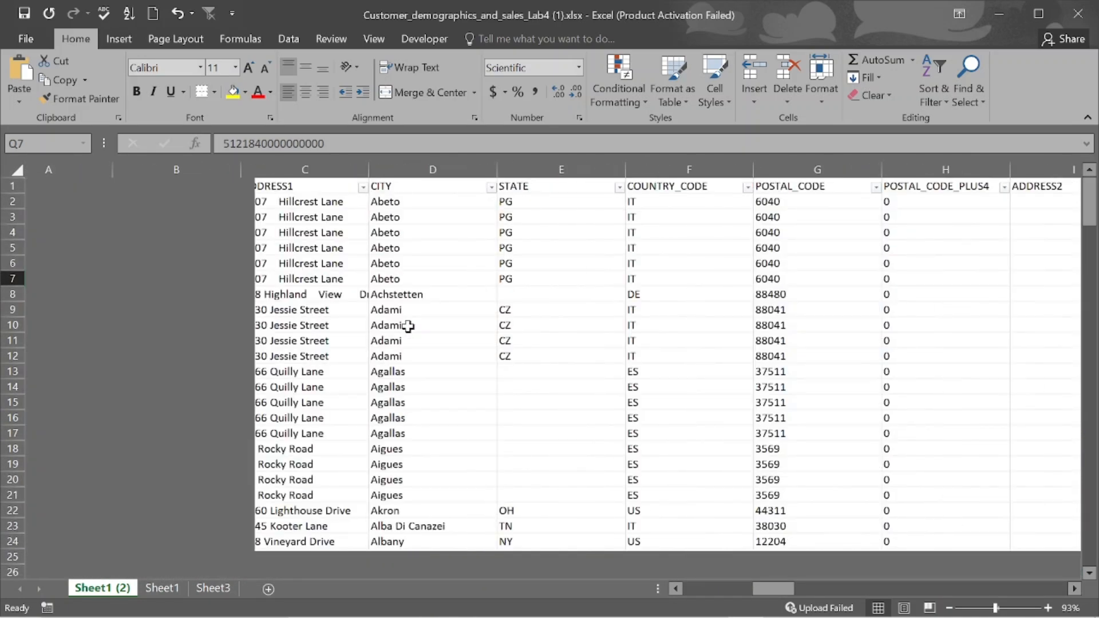
pyautogui.hscroll(4, 408, 326)
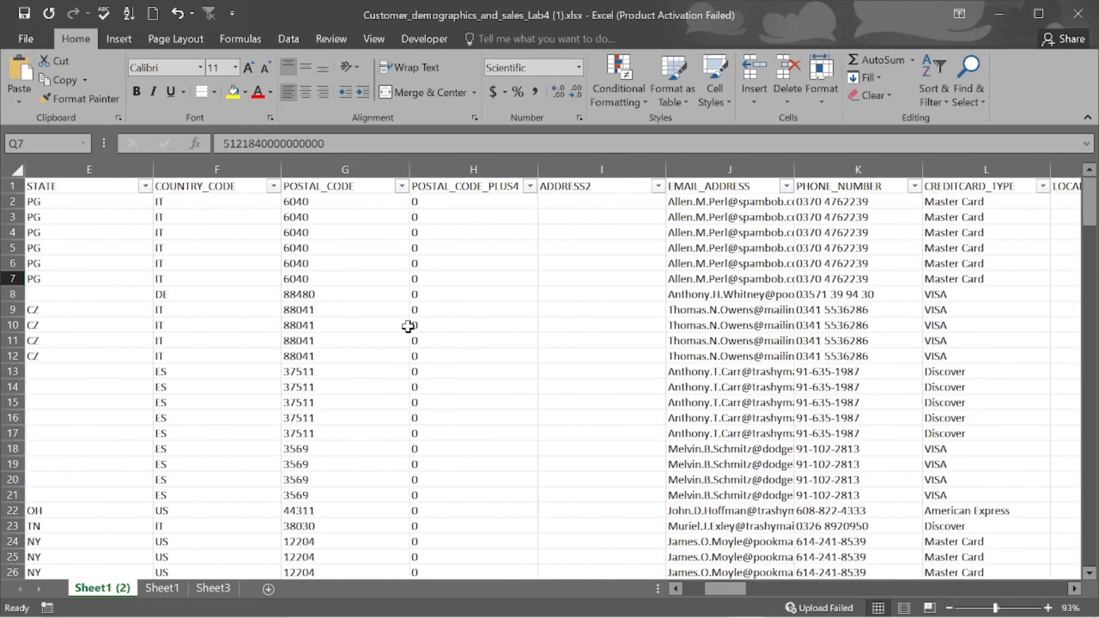
pyautogui.hscroll(3, 407, 326)
pyautogui.hscroll(-1, 408, 326)
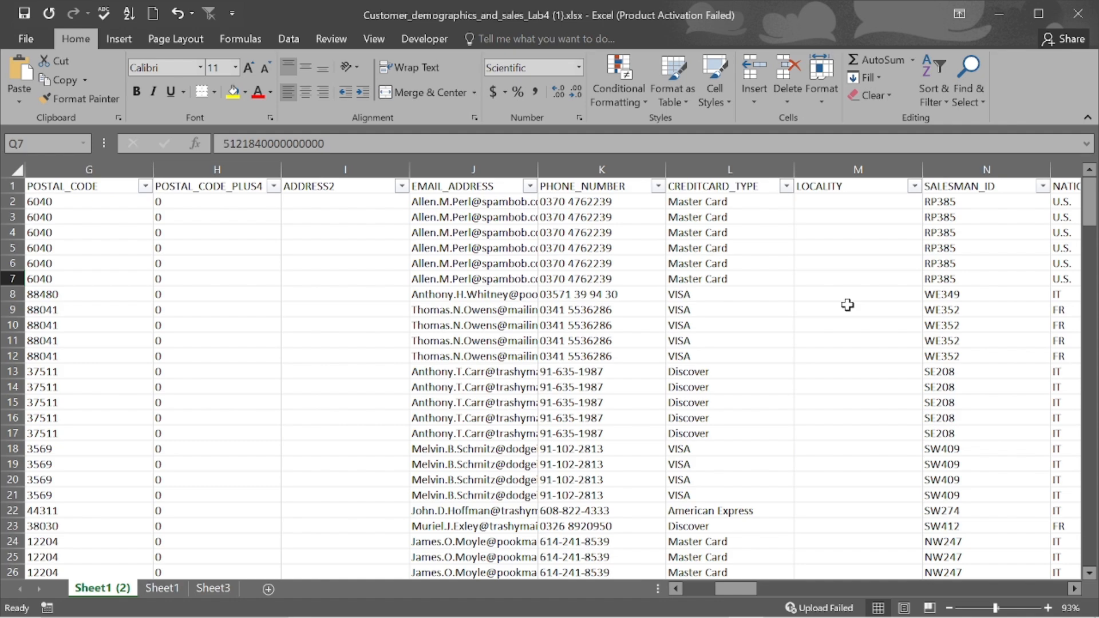
pyautogui.hscroll(4, 848, 305)
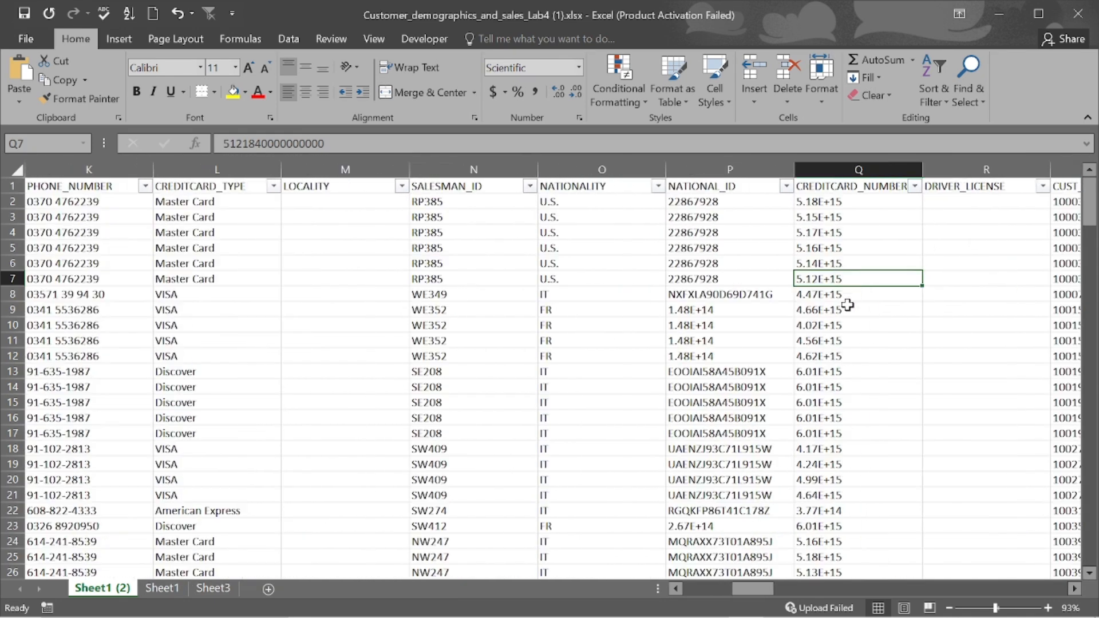
pyautogui.hscroll(2, 848, 305)
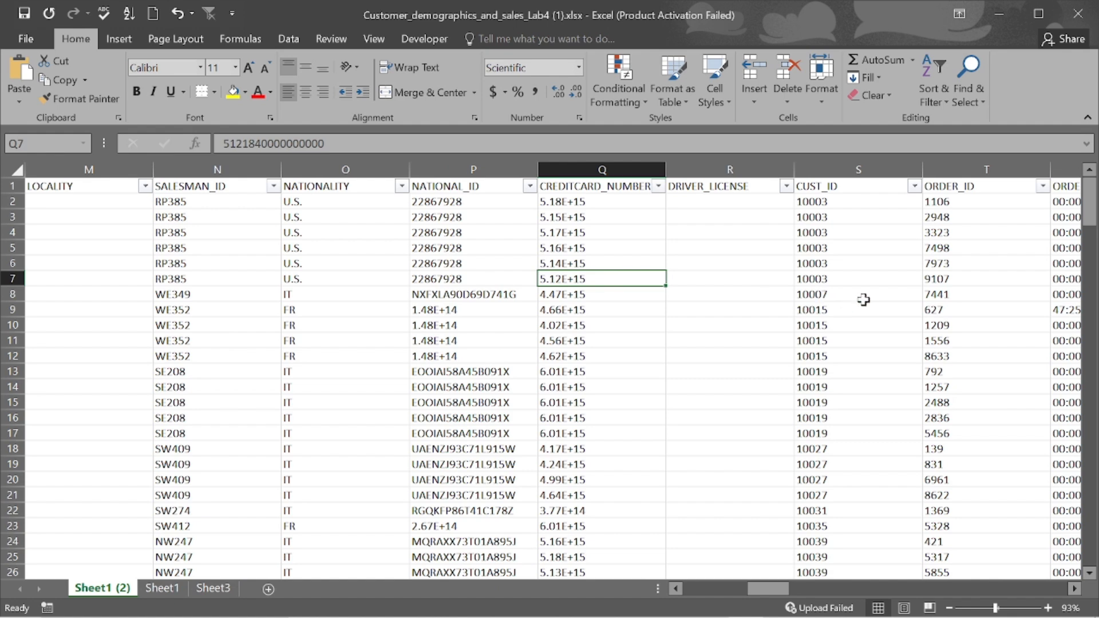
pyautogui.hscroll(1, 864, 300)
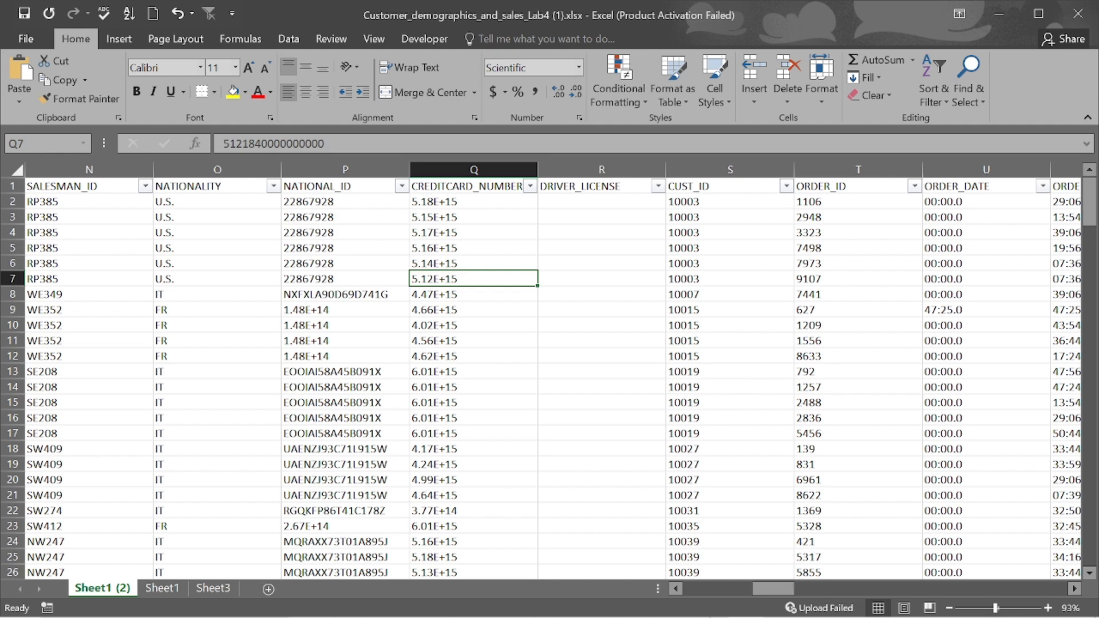
pyautogui.moveTo(754, 612)
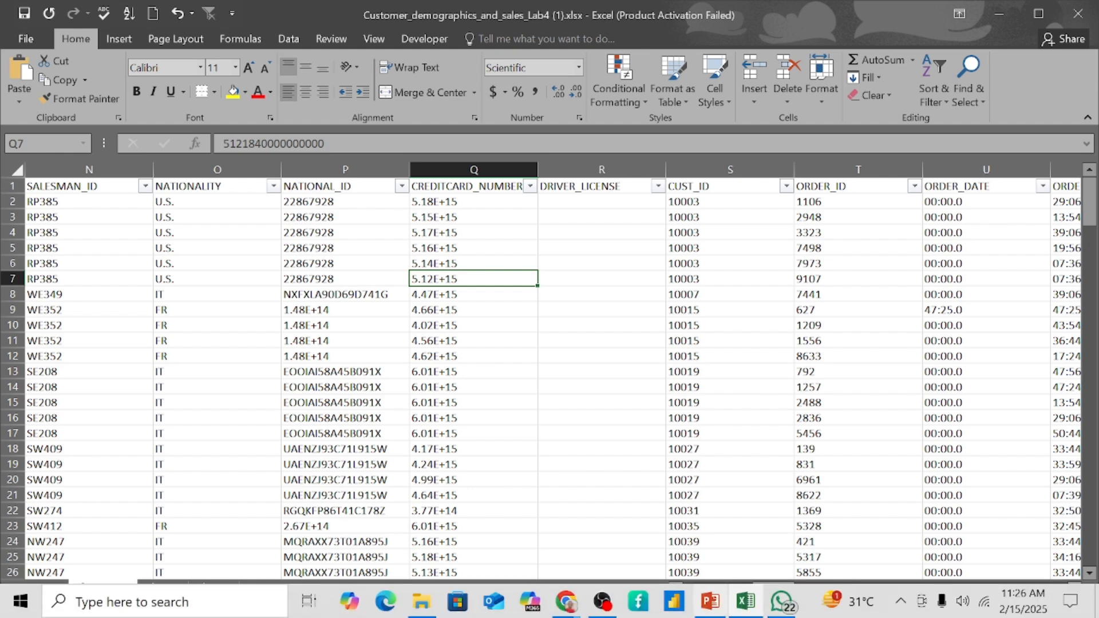
pyautogui.click(710, 602)
# - Advance to slide 33 'Removing Duplicate Data (Method 2)', then return to the Excel workbook
pyautogui.scroll(-1, 674, 453)
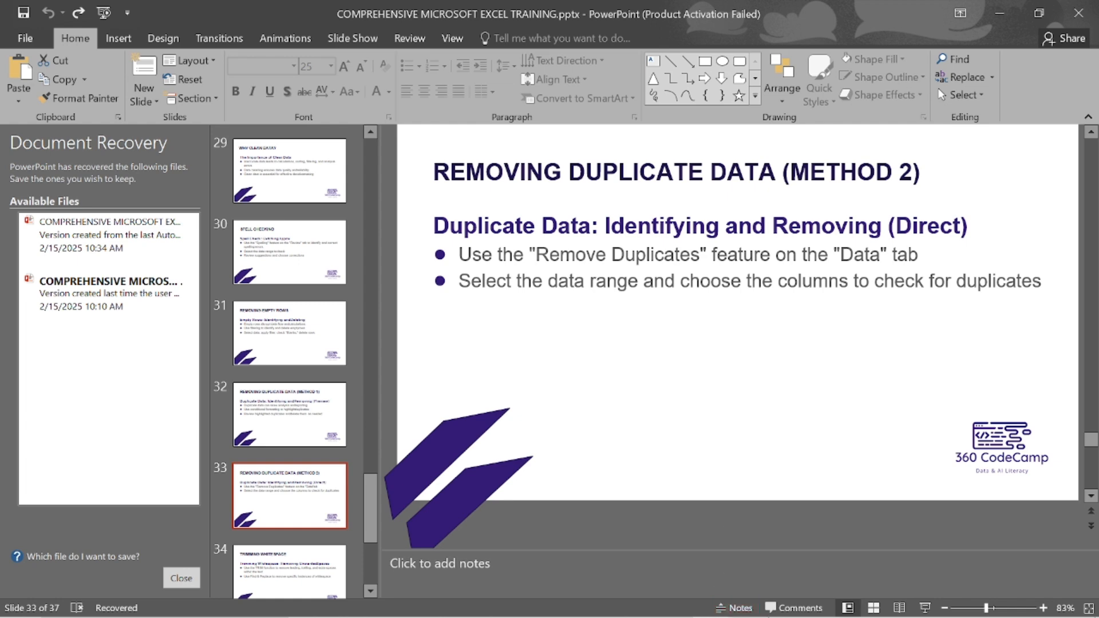
pyautogui.click(744, 607)
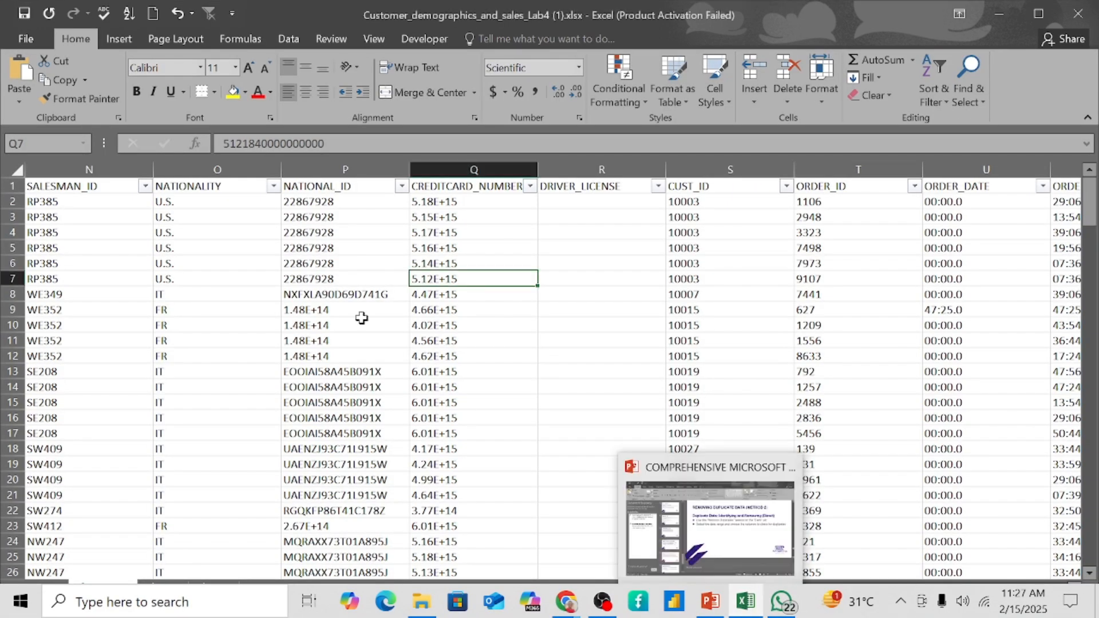
# - Select the whole worksheet and open Remove Duplicates with all columns and headers included
pyautogui.click(12, 168)
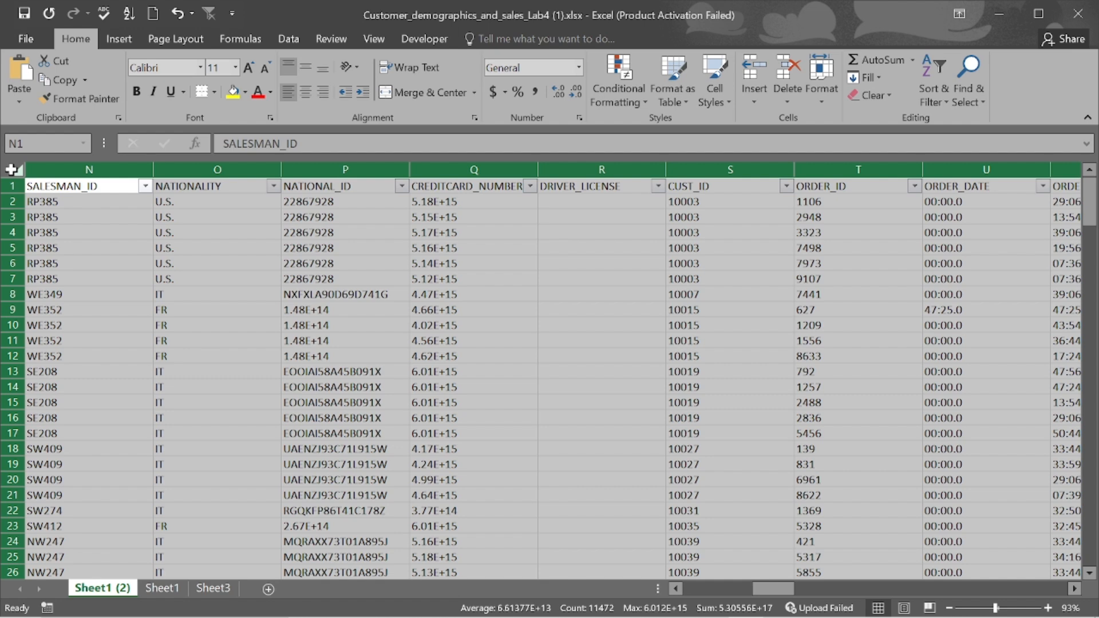
pyautogui.click(287, 40)
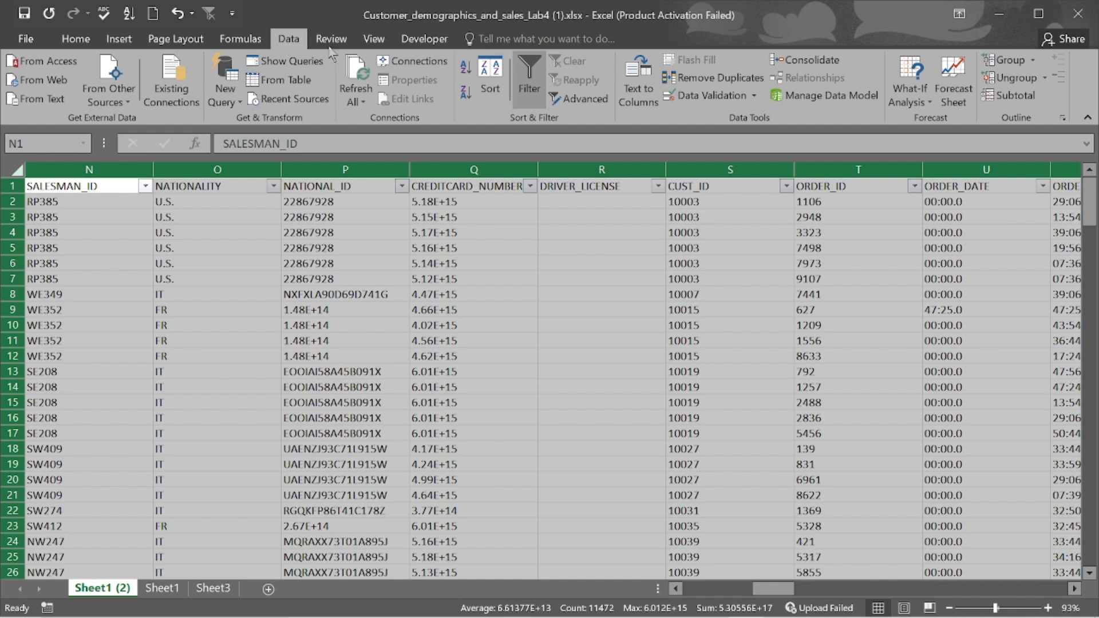
pyautogui.click(719, 80)
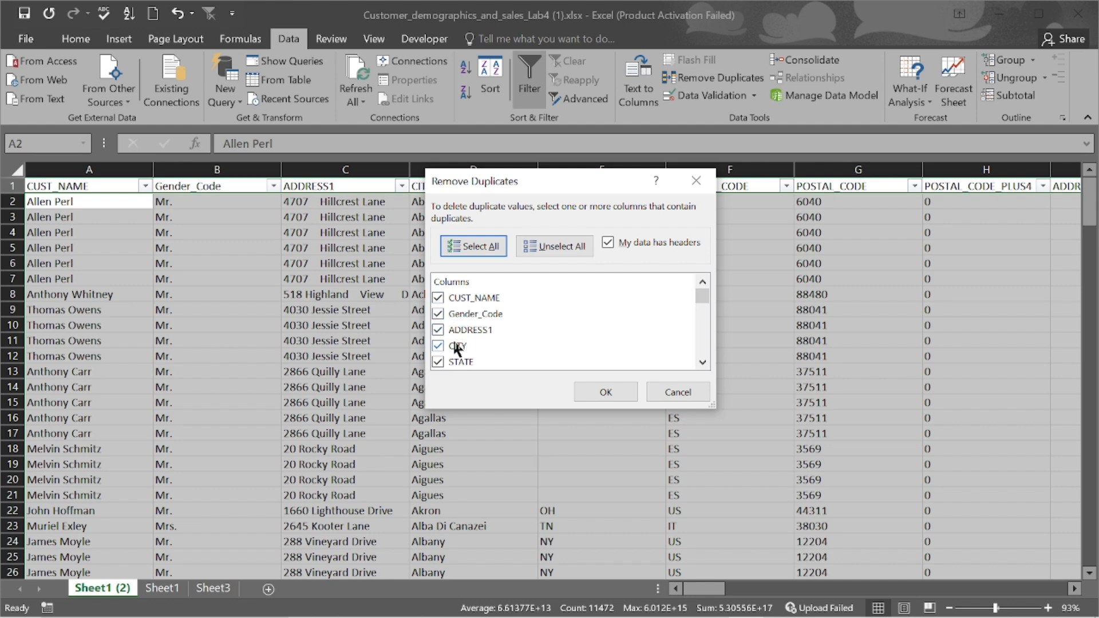
# - Remove duplicates across all columns, deleting 9 rows and leaving 195 unique values
pyautogui.scroll(-1, 467, 326)
pyautogui.scroll(-1, 465, 318)
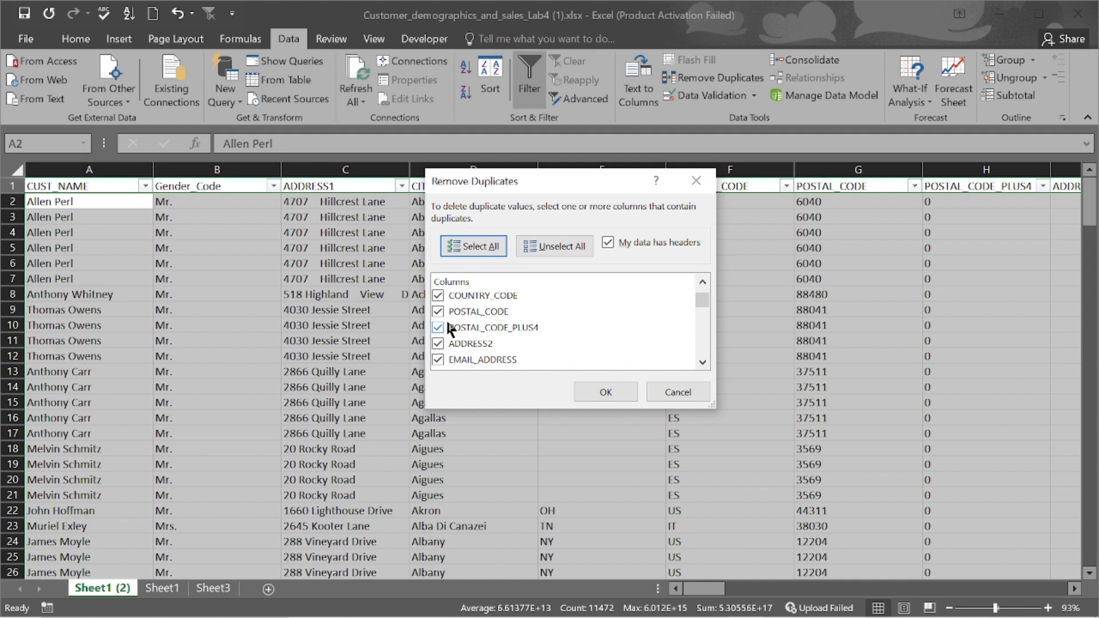
pyautogui.scroll(-2, 451, 341)
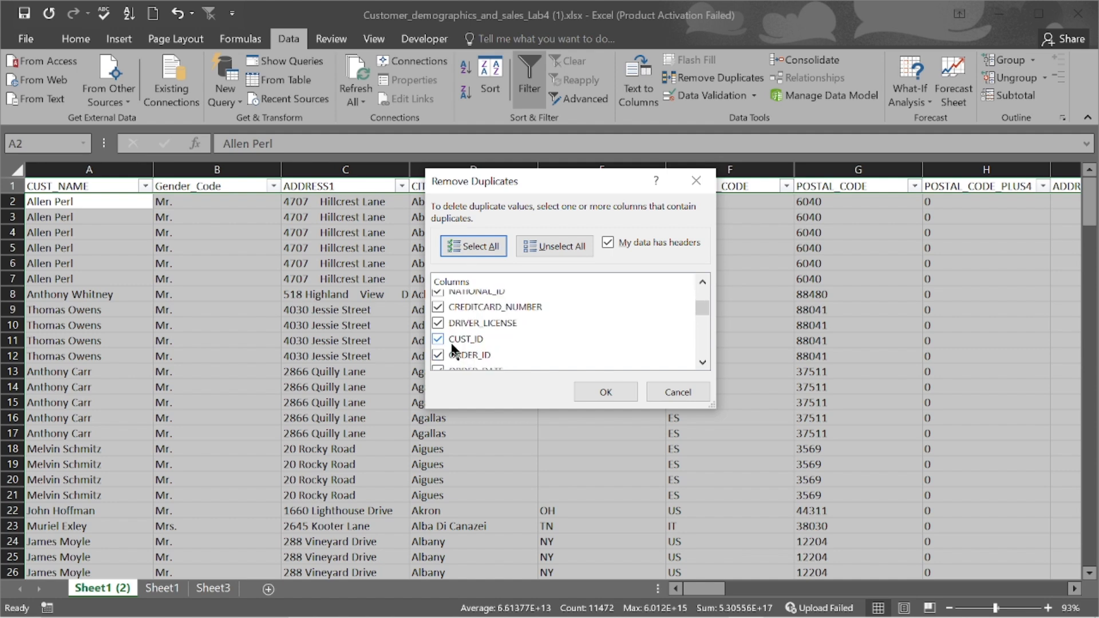
pyautogui.scroll(5, 464, 341)
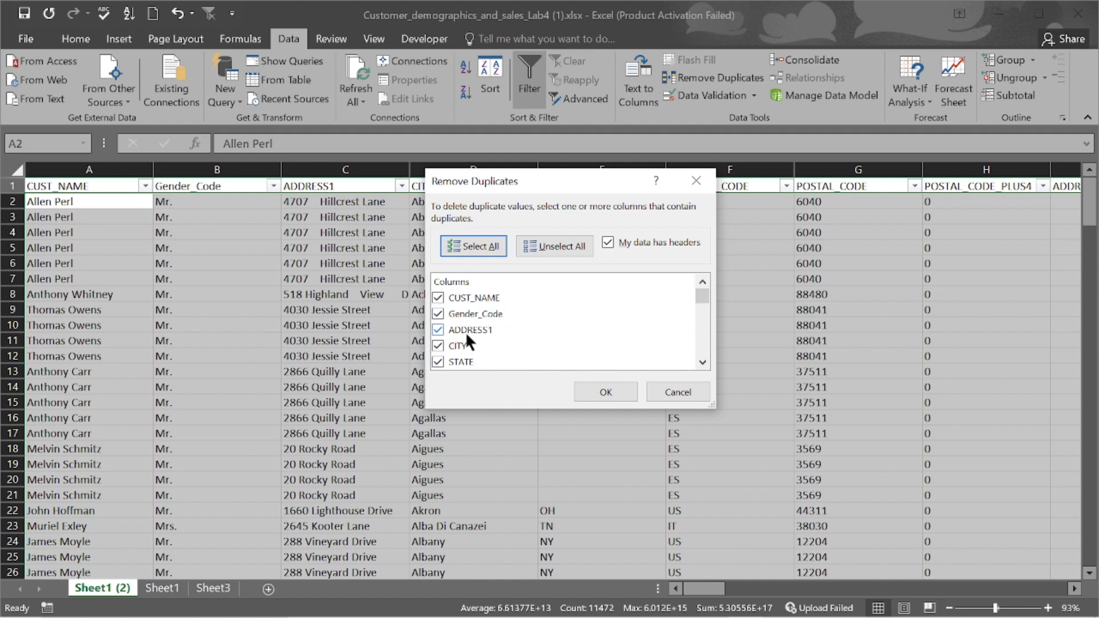
pyautogui.scroll(-6, 466, 332)
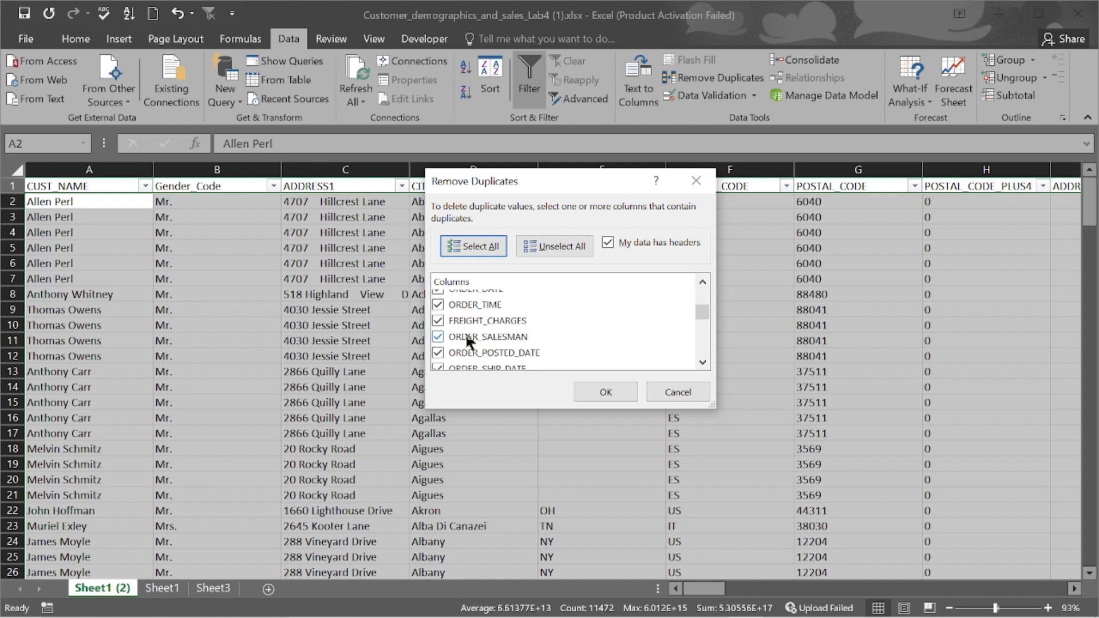
pyautogui.scroll(-4, 446, 336)
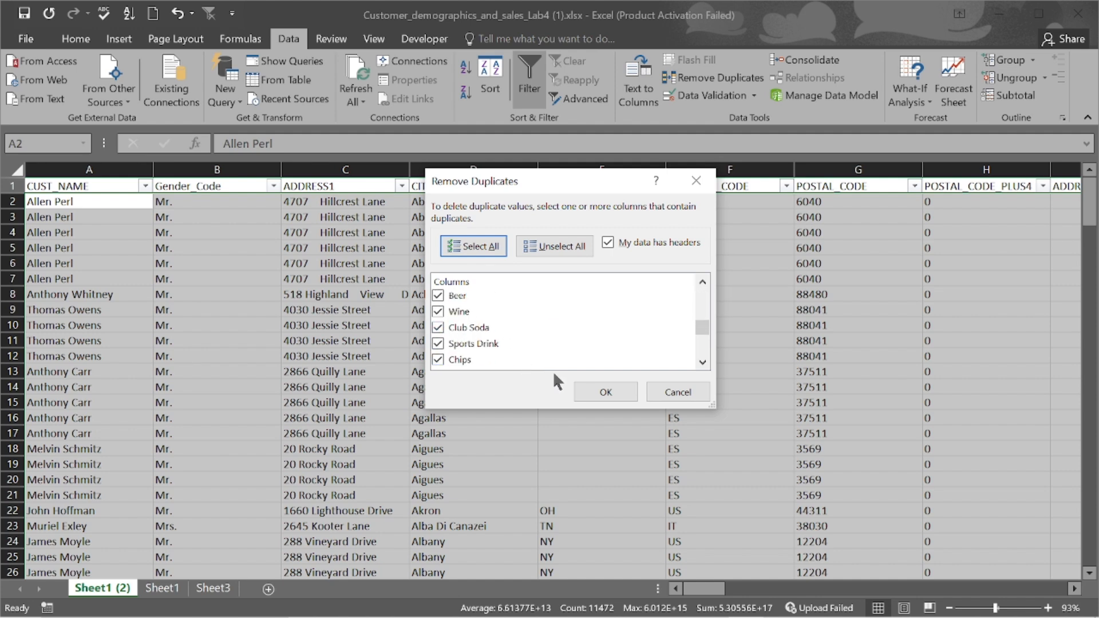
pyautogui.click(612, 388)
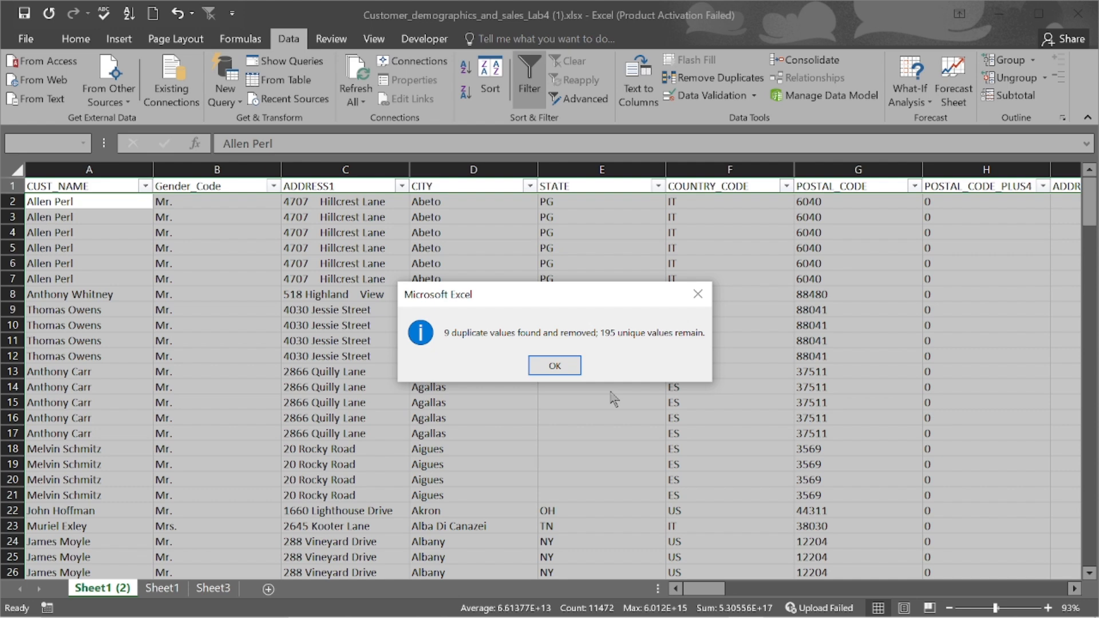
pyautogui.click(554, 367)
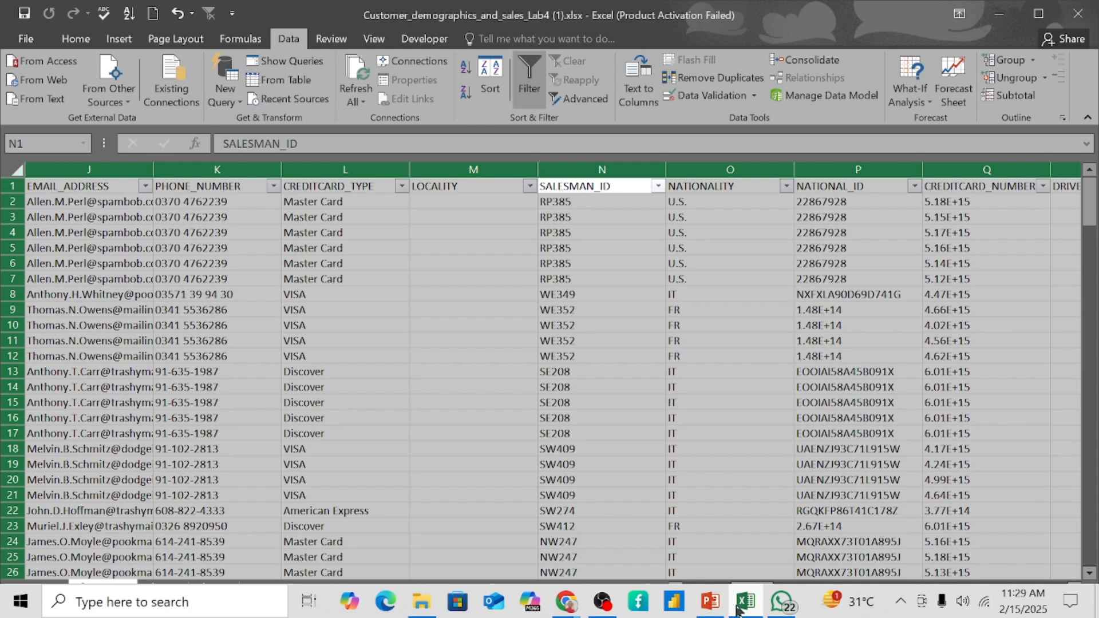
pyautogui.click(710, 603)
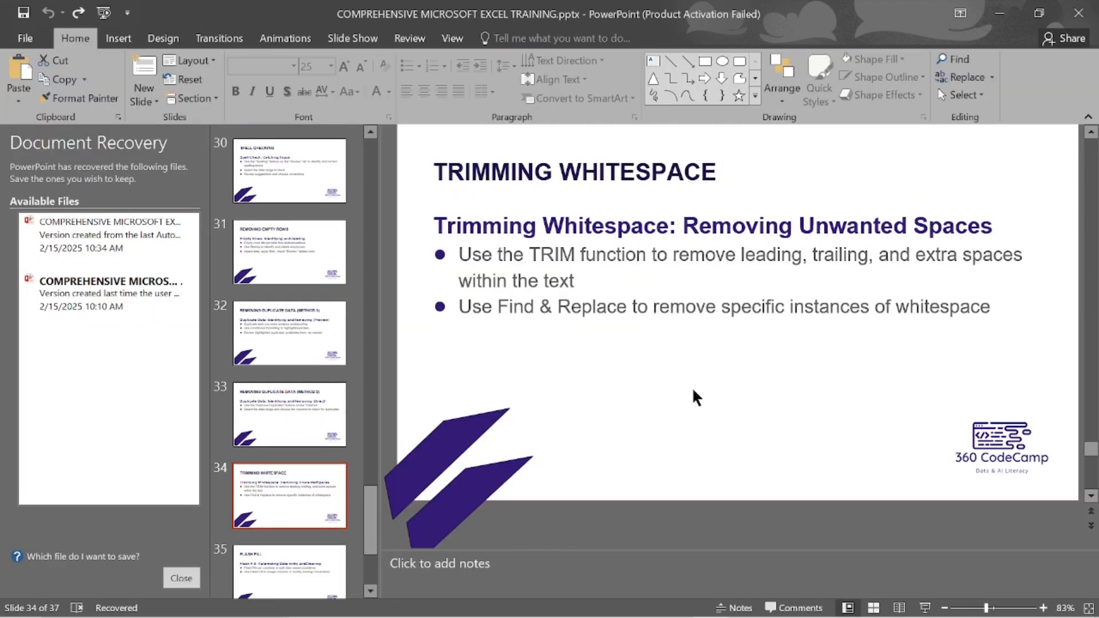
pyautogui.press('pageup')
pyautogui.press('pagedown')
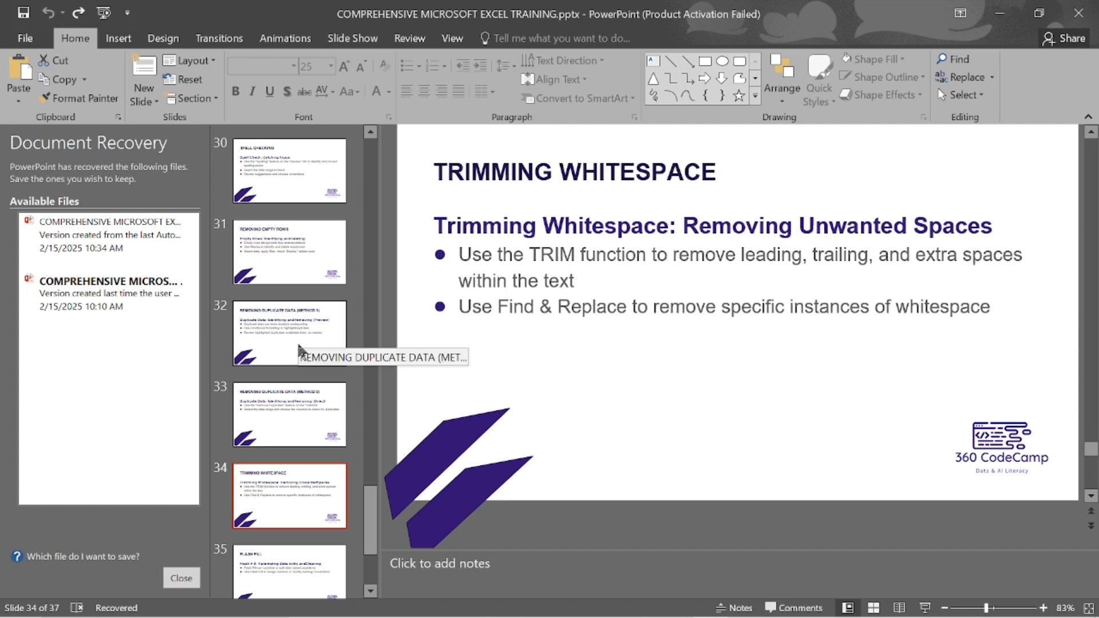
pyautogui.scroll(-3, 304, 415)
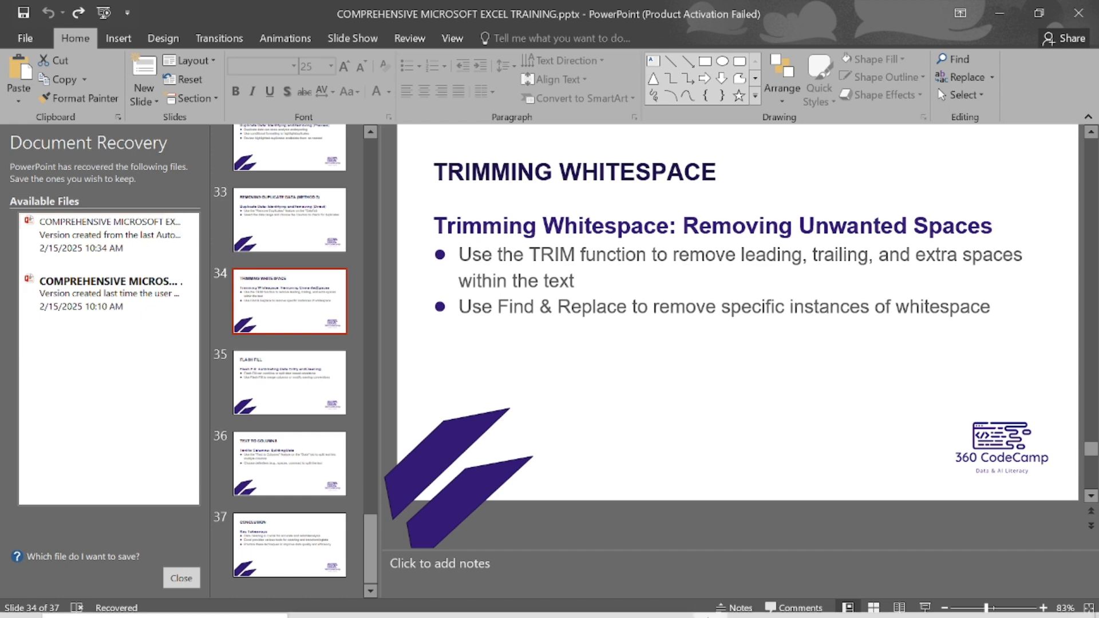
# - Return to the customer workbook, clear the column selection, and go to Sheet3
pyautogui.moveTo(697, 615)
pyautogui.click(755, 610)
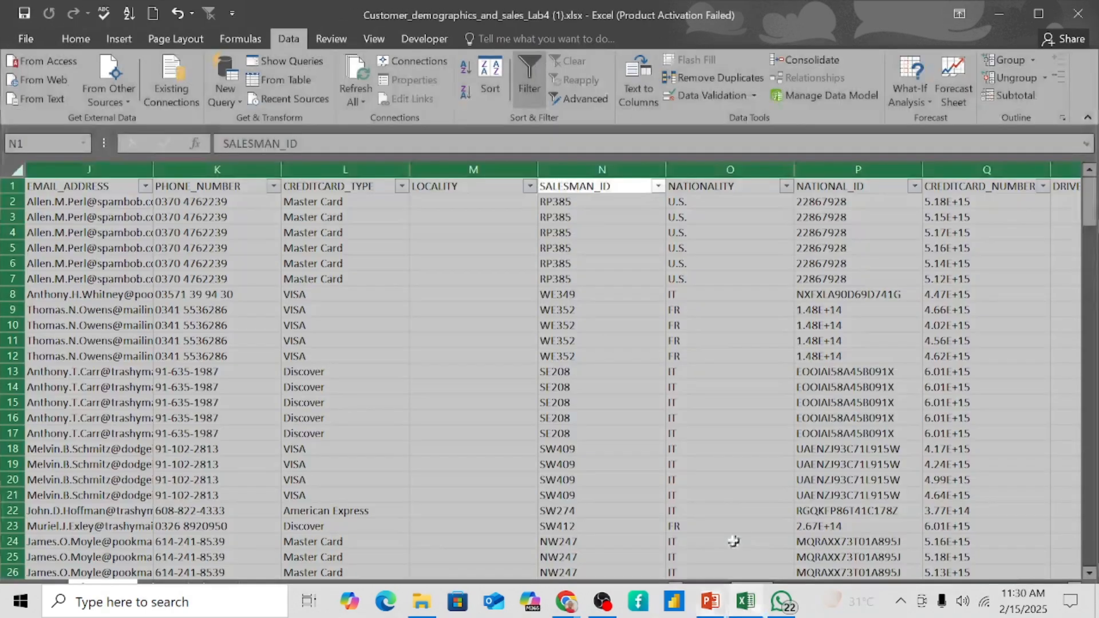
pyautogui.click(421, 358)
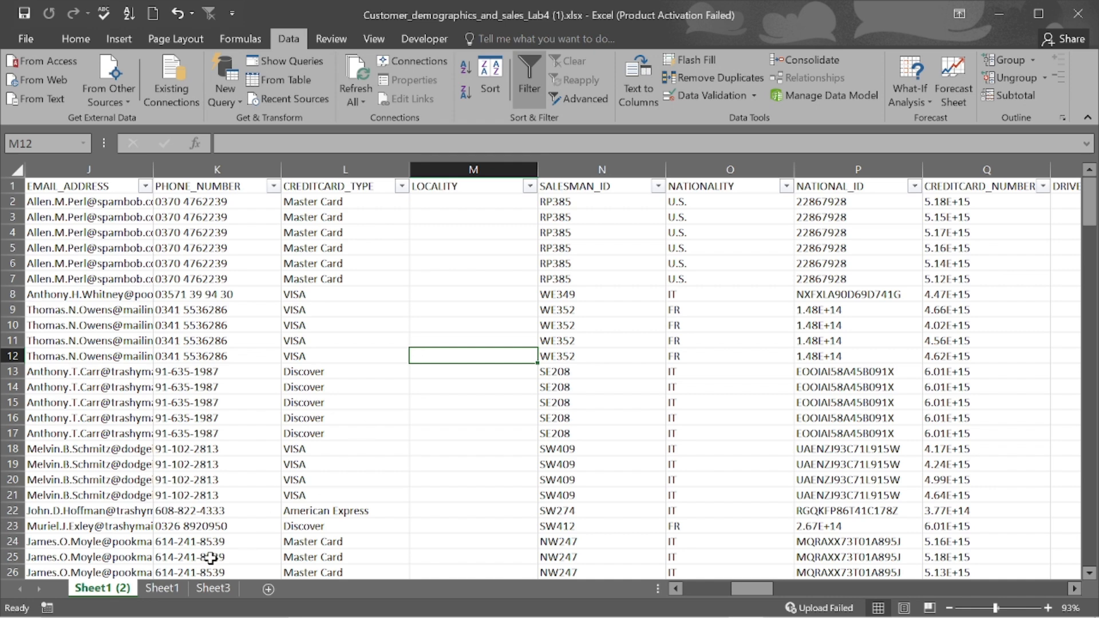
pyautogui.click(218, 590)
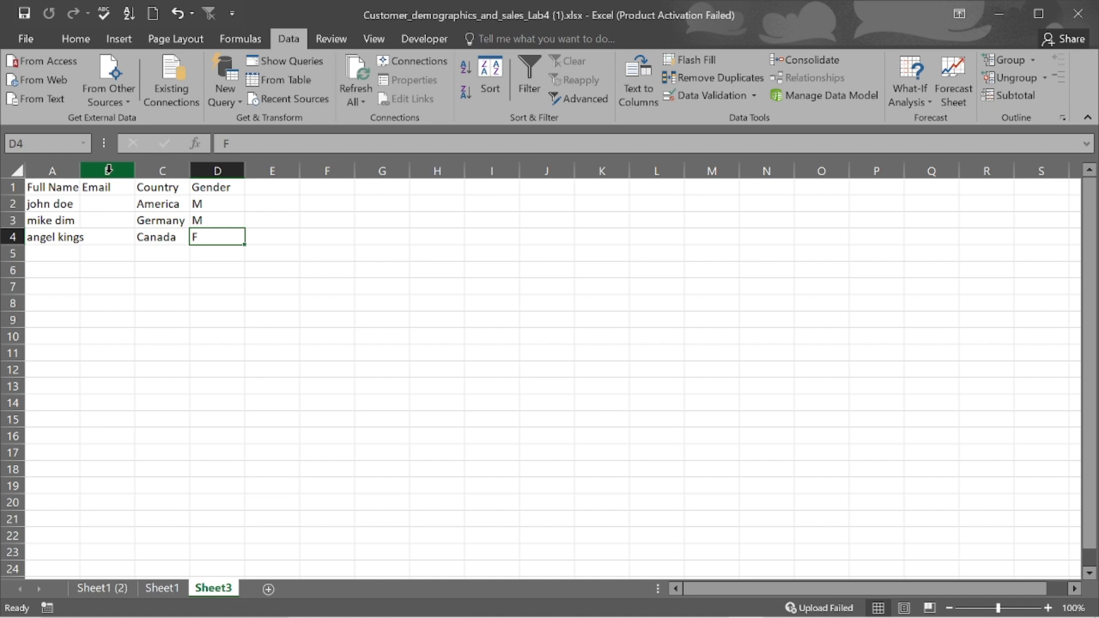
# - Insert a blank column B in front of the Email column
pyautogui.click(109, 169)
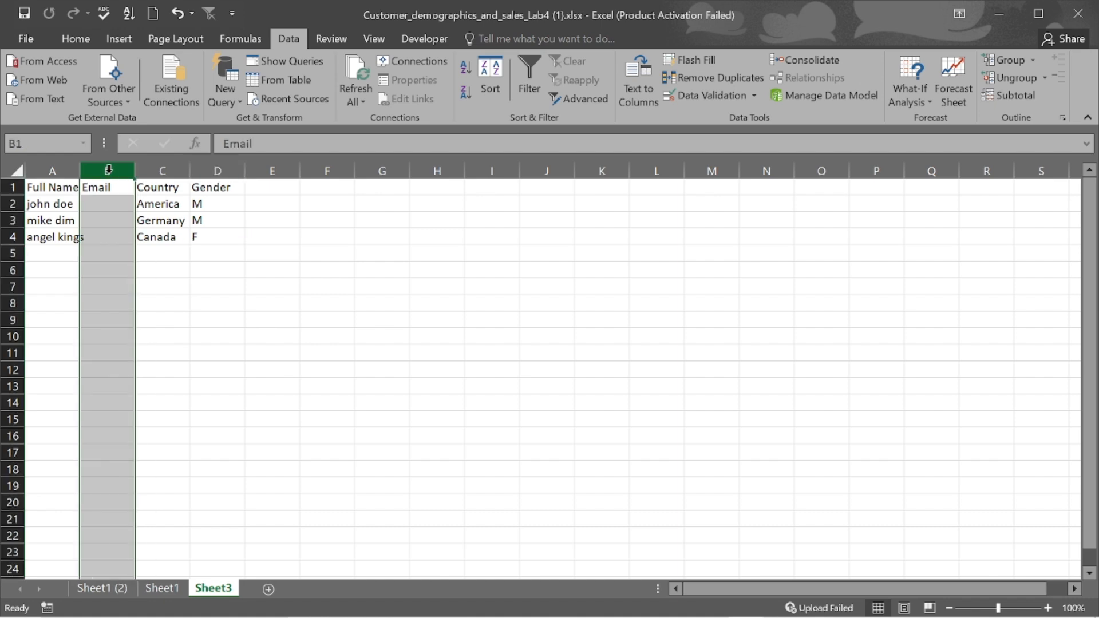
pyautogui.rightClick(108, 170)
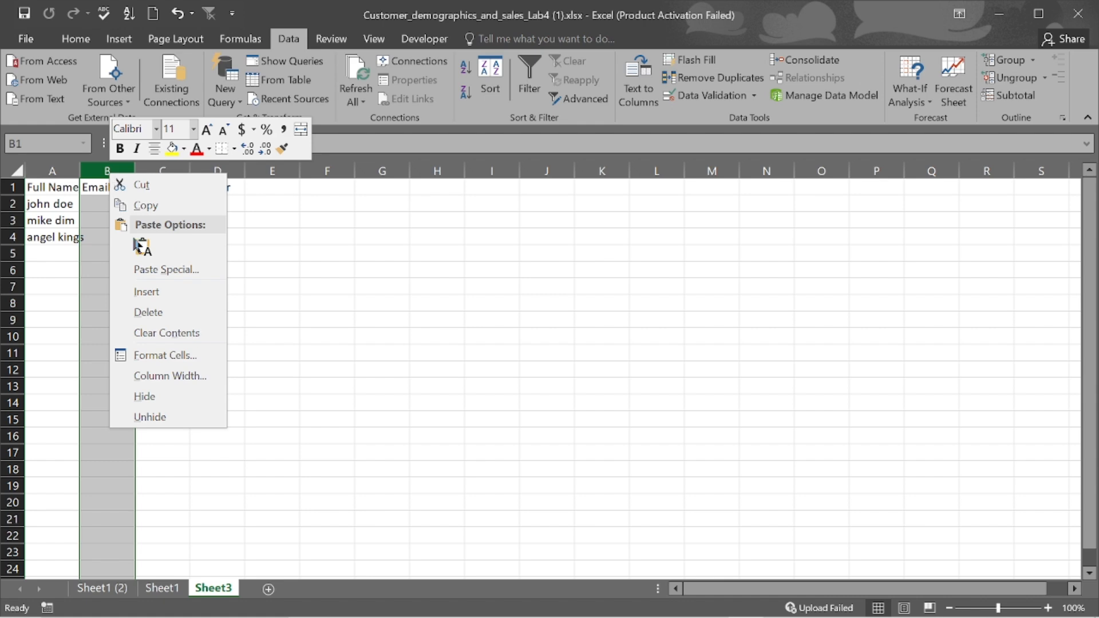
pyautogui.click(147, 292)
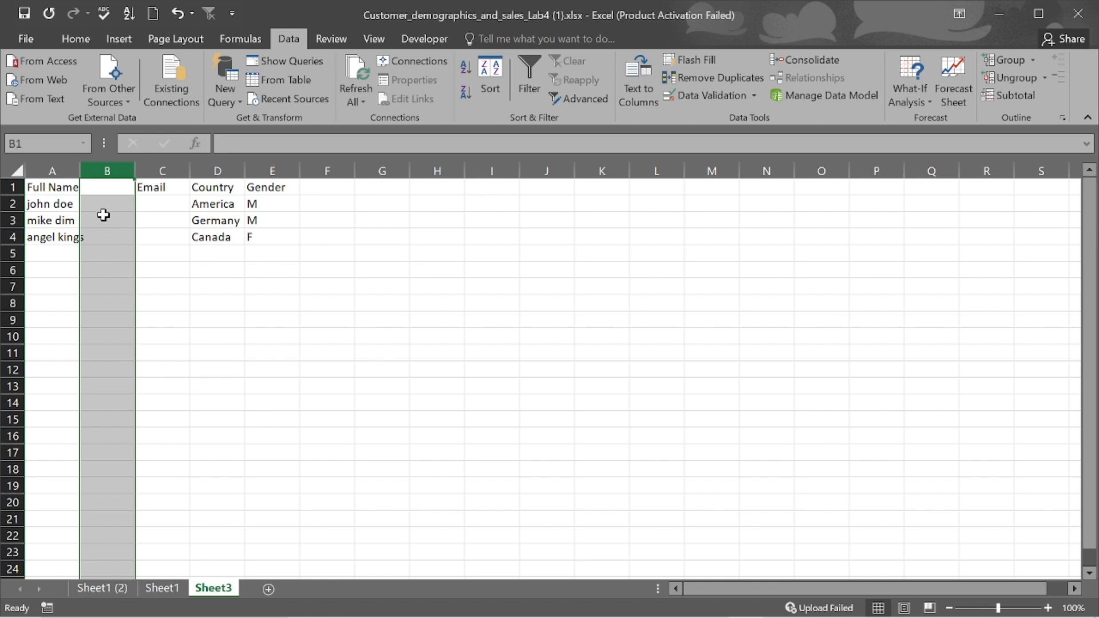
# - Enter 'Full Name' as the new column's header in B1
pyautogui.click(103, 190)
pyautogui.write('=UPP')
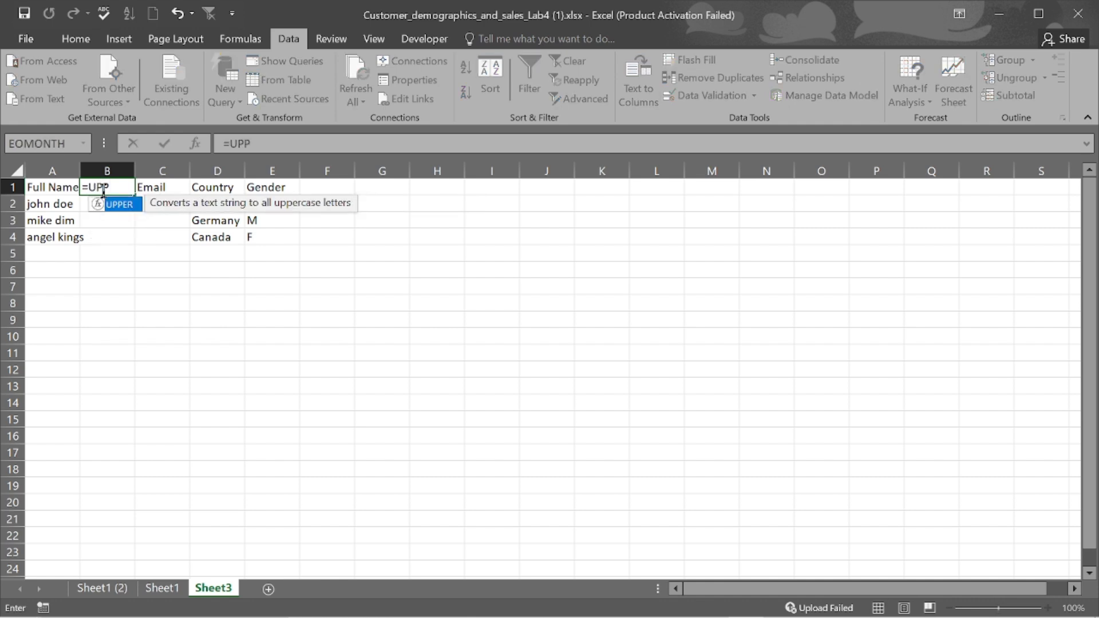
pyautogui.press('Tab')
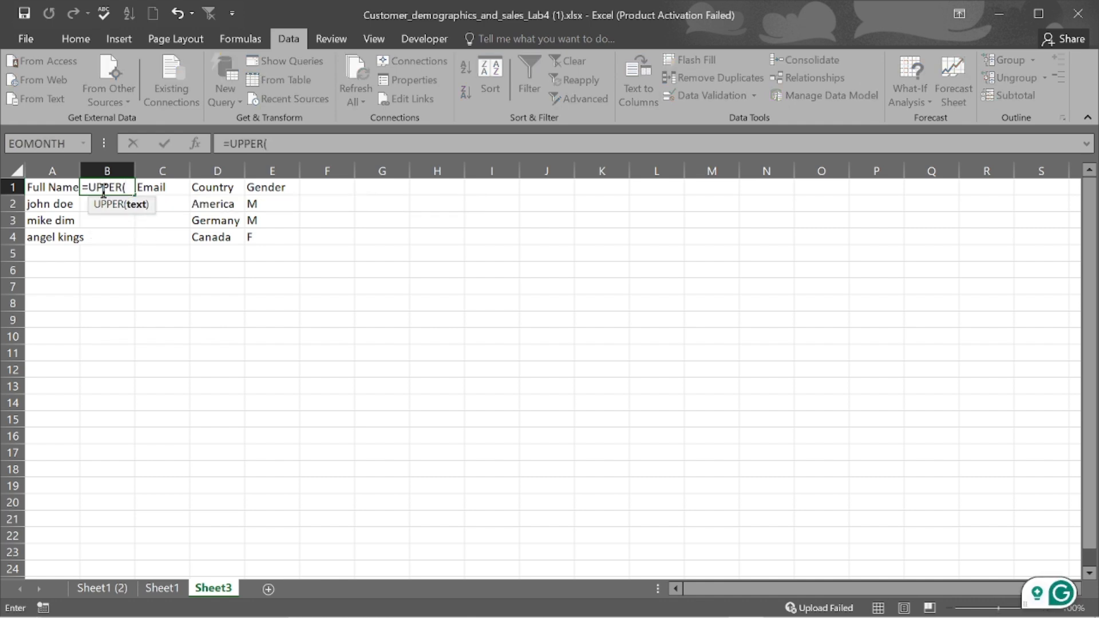
pyautogui.press('BackSpace')
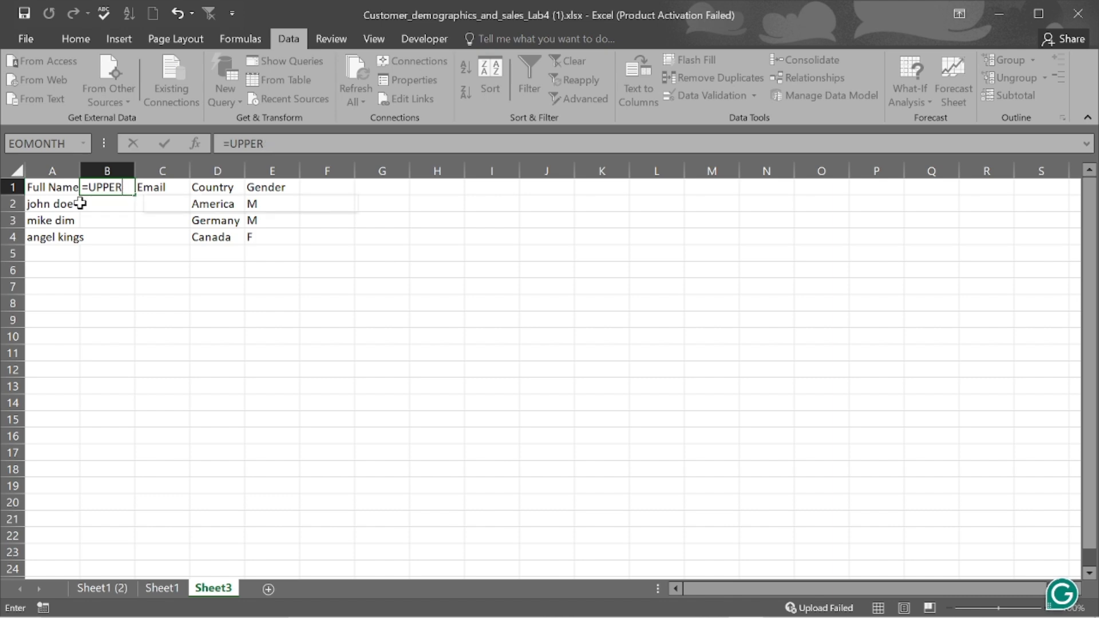
pyautogui.press('BackSpace')
pyautogui.press('BackSpace')
pyautogui.press('BackSpace')
pyautogui.press('BackSpace')
pyautogui.press('BackSpace')
pyautogui.press('BackSpace')
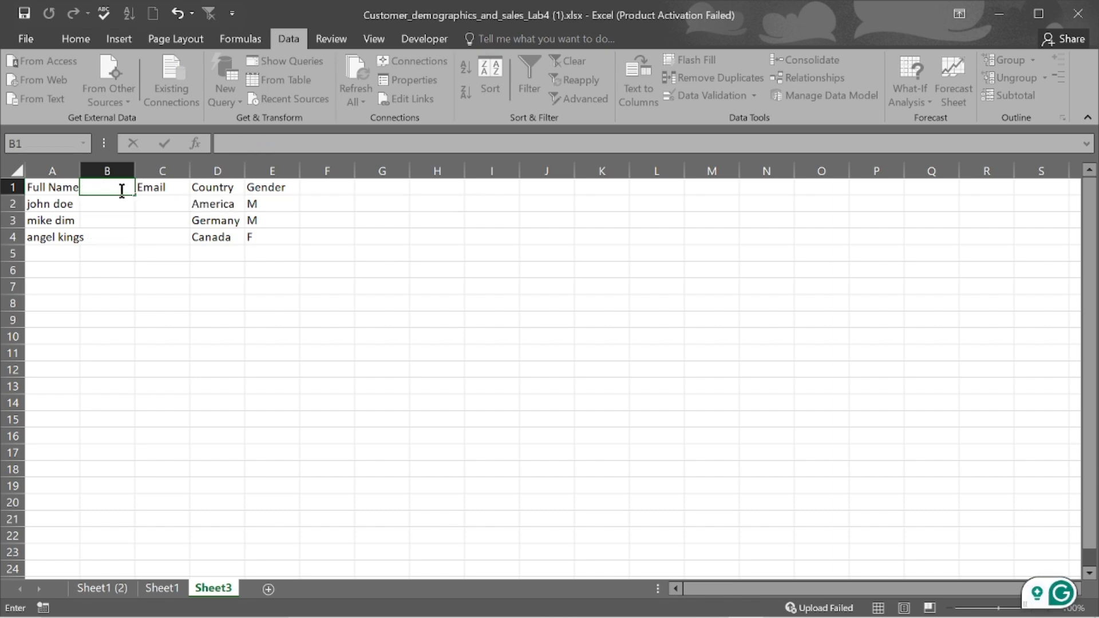
pyautogui.write('Full Name')
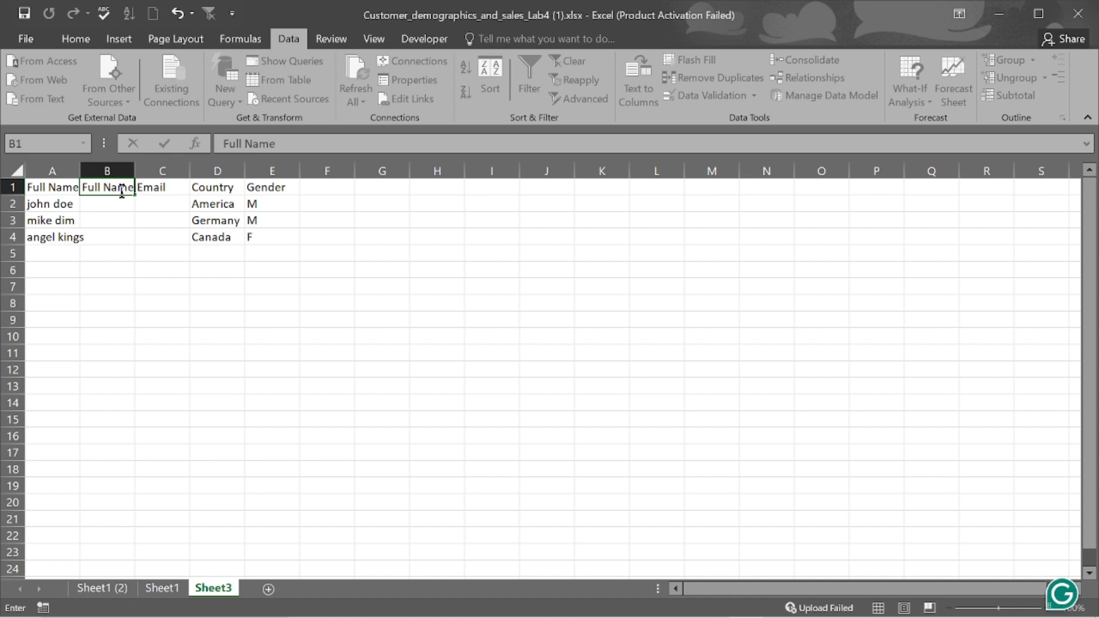
# - Enter =UPPER(A2) in B2 so the first customer's name shows in capitals
pyautogui.click(121, 202)
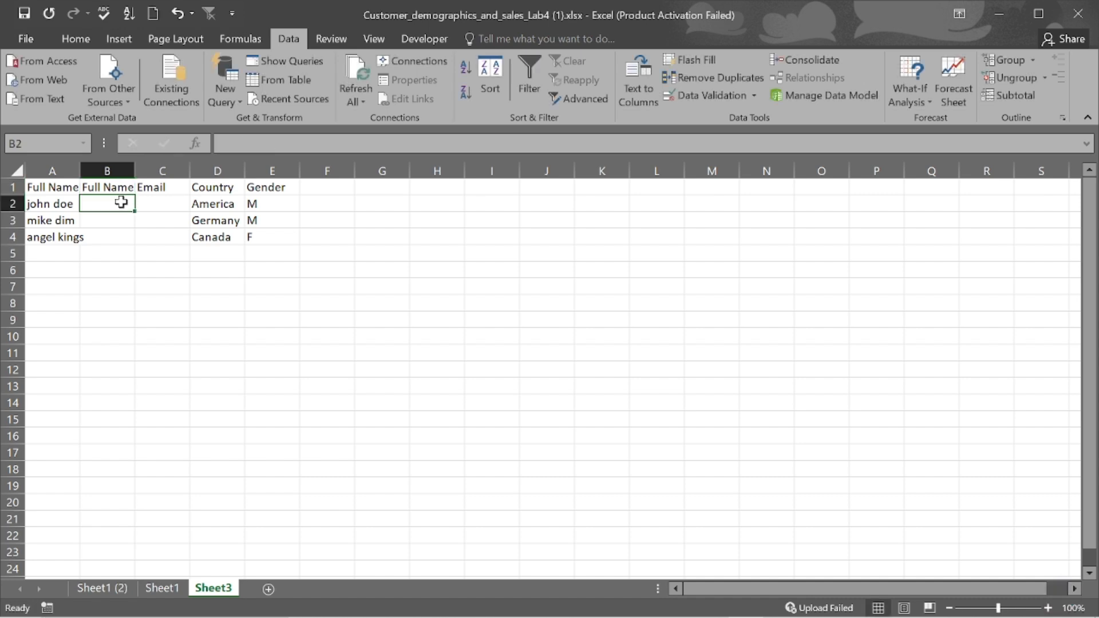
pyautogui.write('=')
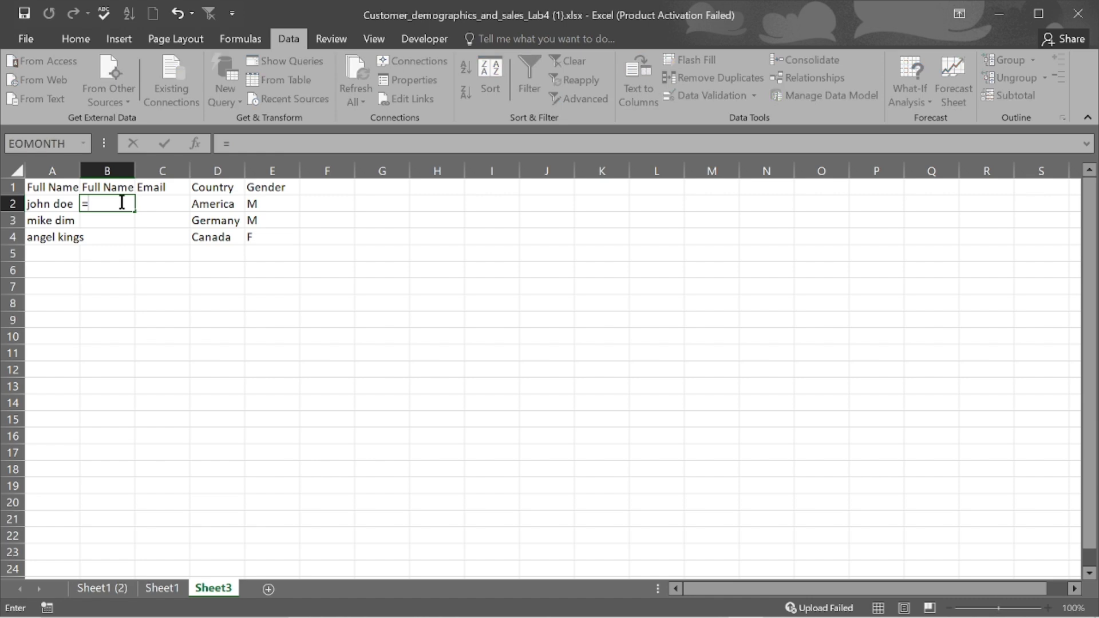
pyautogui.write('uppe')
pyautogui.press('Tab')
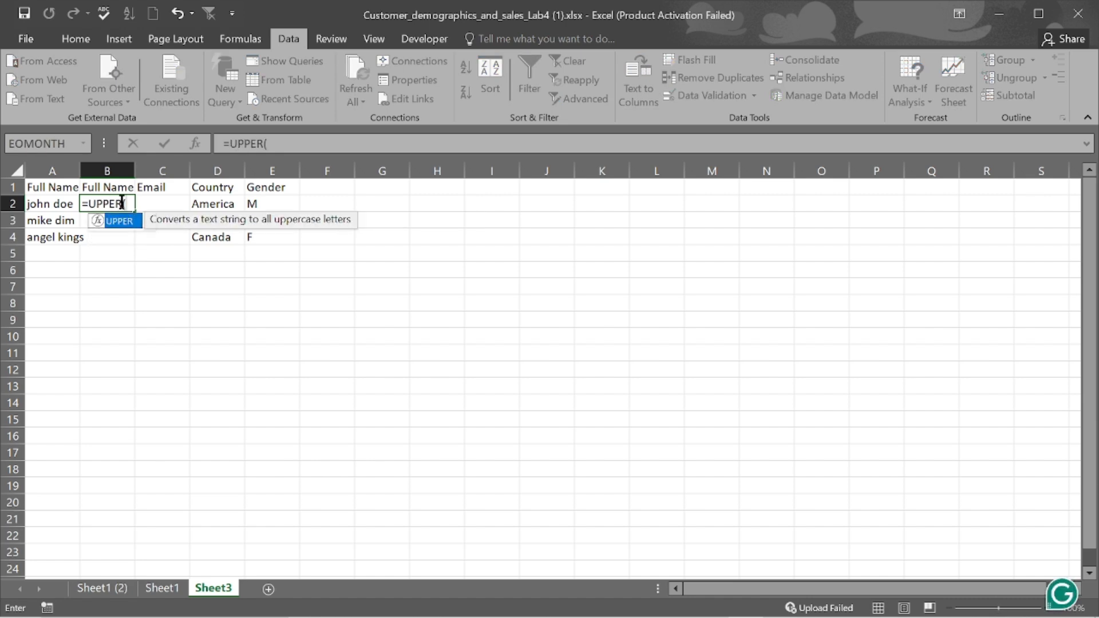
pyautogui.click(59, 201)
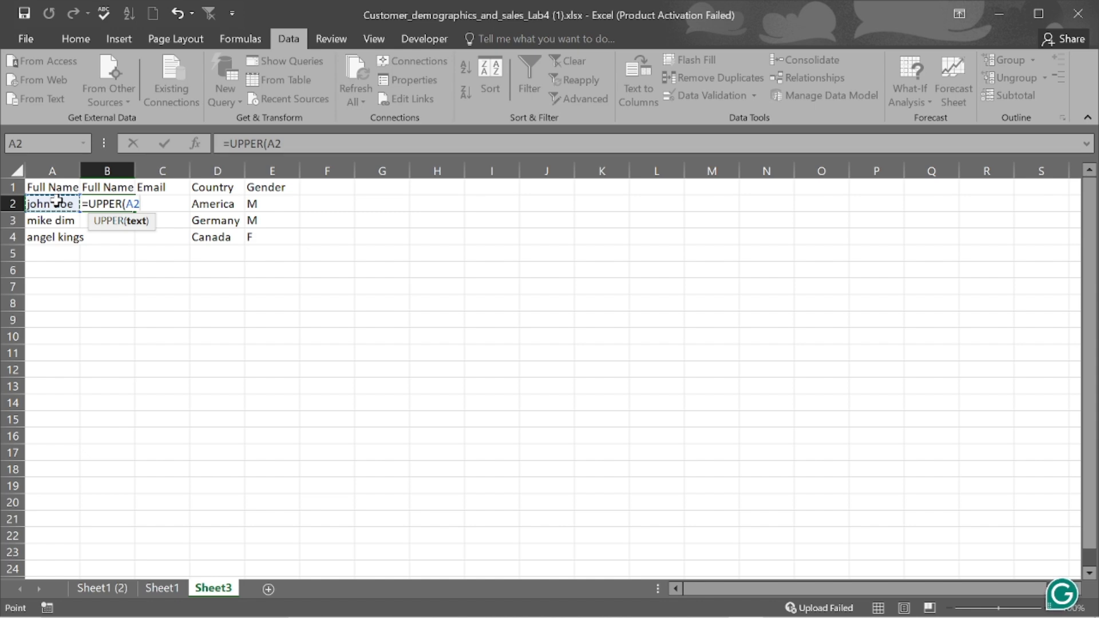
pyautogui.write(')')
pyautogui.press('Return')
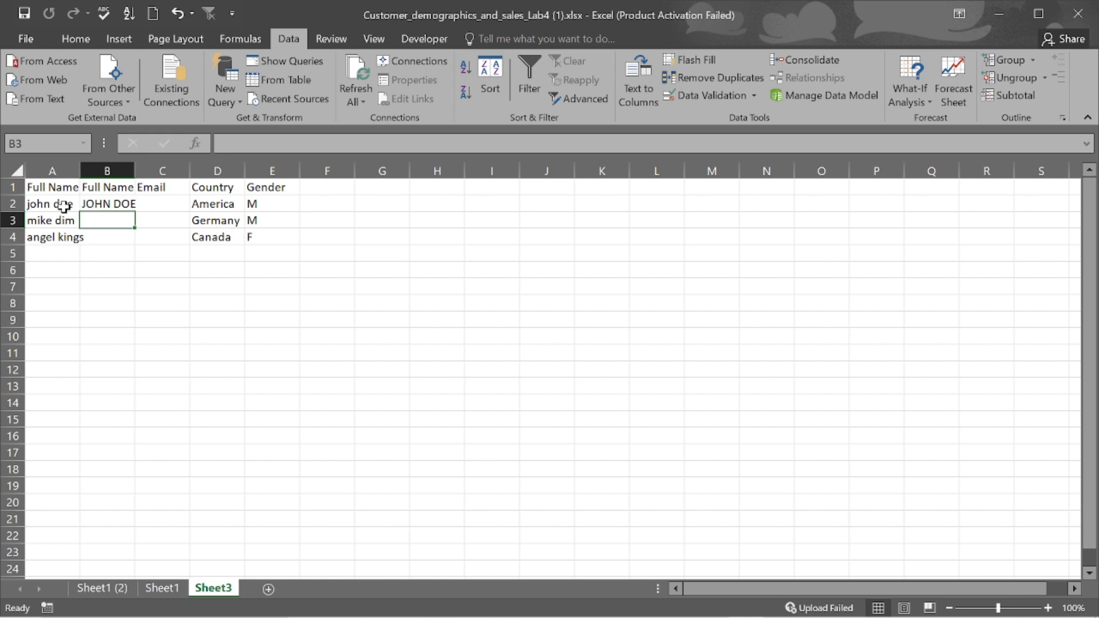
pyautogui.click(97, 205)
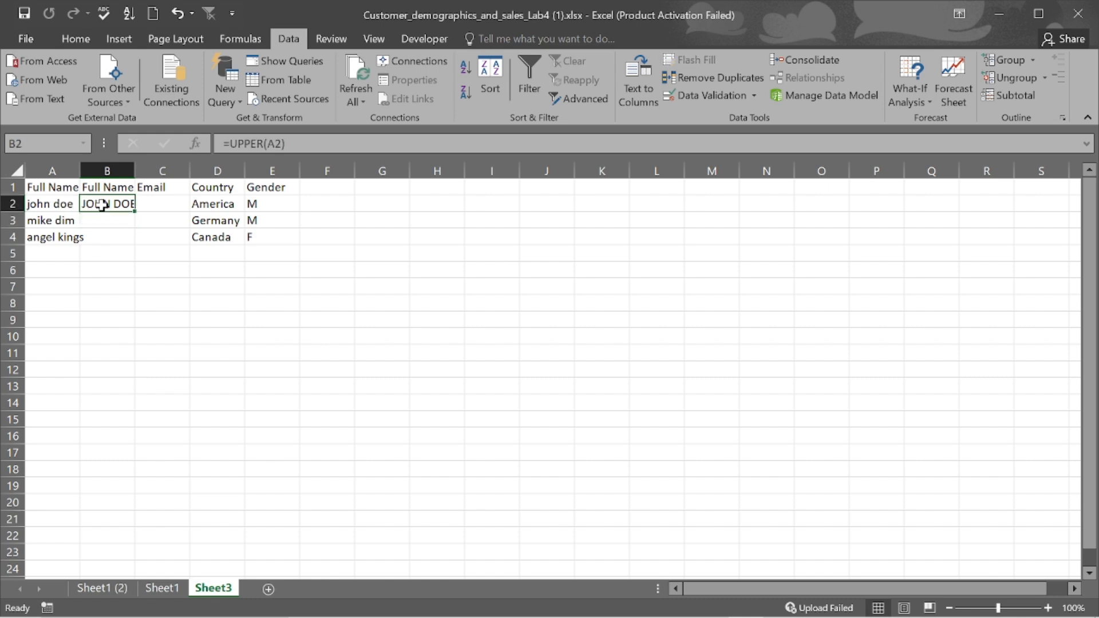
pyautogui.click(264, 143)
# - Change B2 to =PROPER(A2) and fill it down through B4
pyautogui.press('BackSpace')
pyautogui.press('BackSpace')
pyautogui.press('BackSpace')
pyautogui.press('BackSpace')
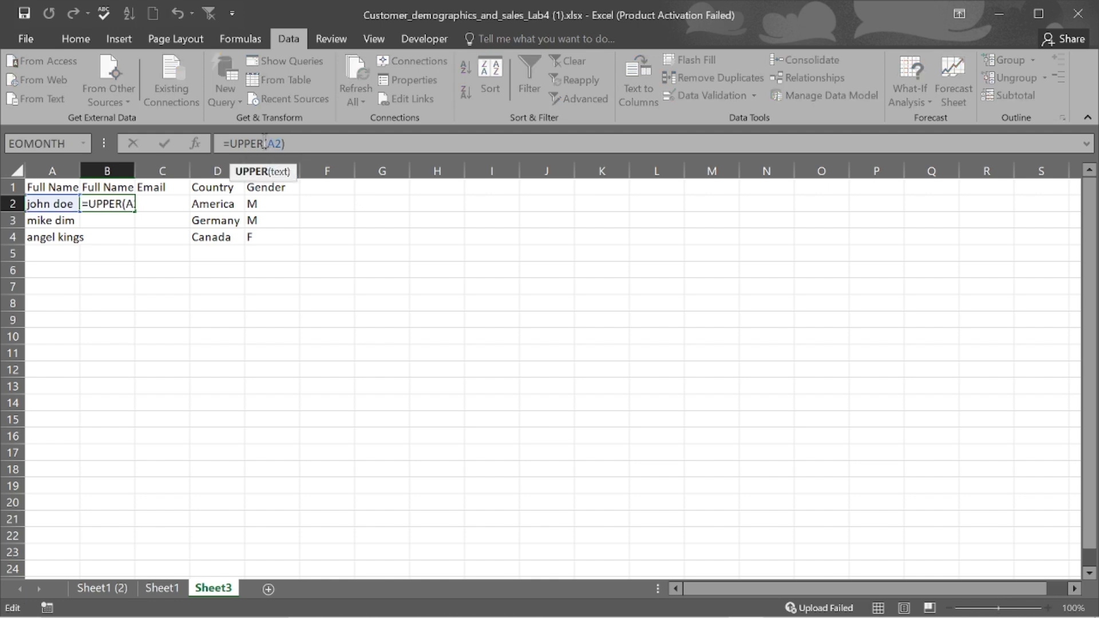
pyautogui.press('BackSpace')
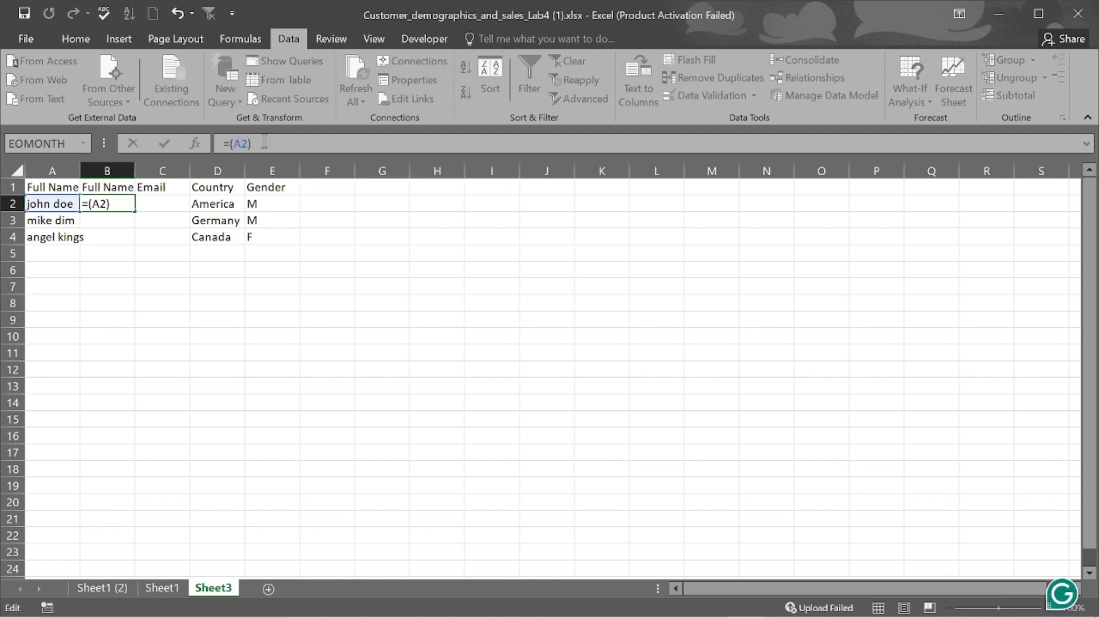
pyautogui.write('Pro')
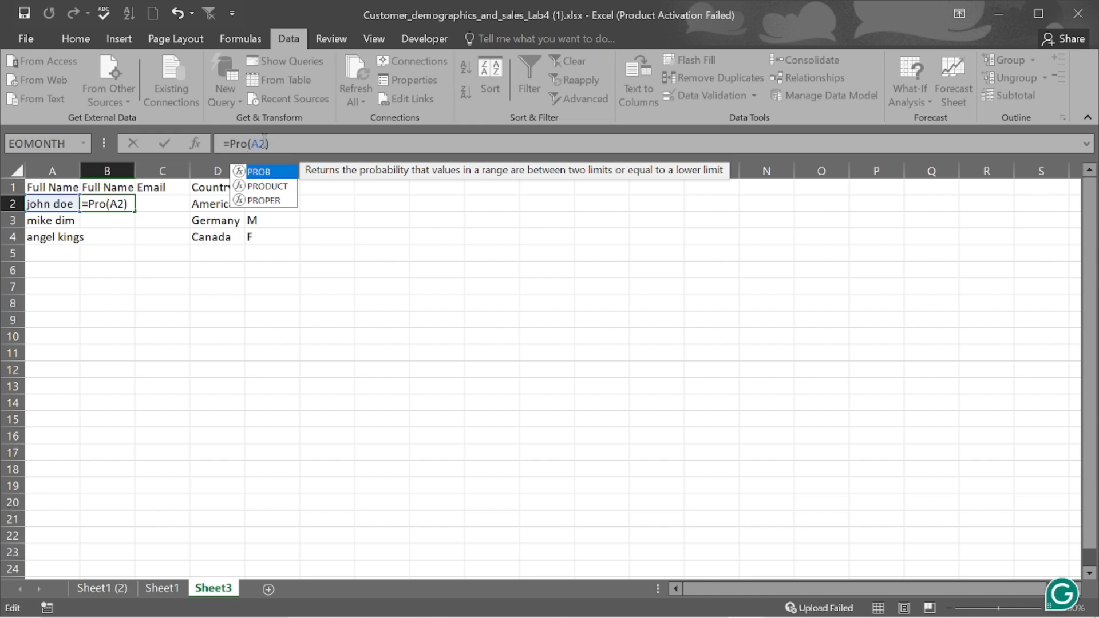
pyautogui.write('p')
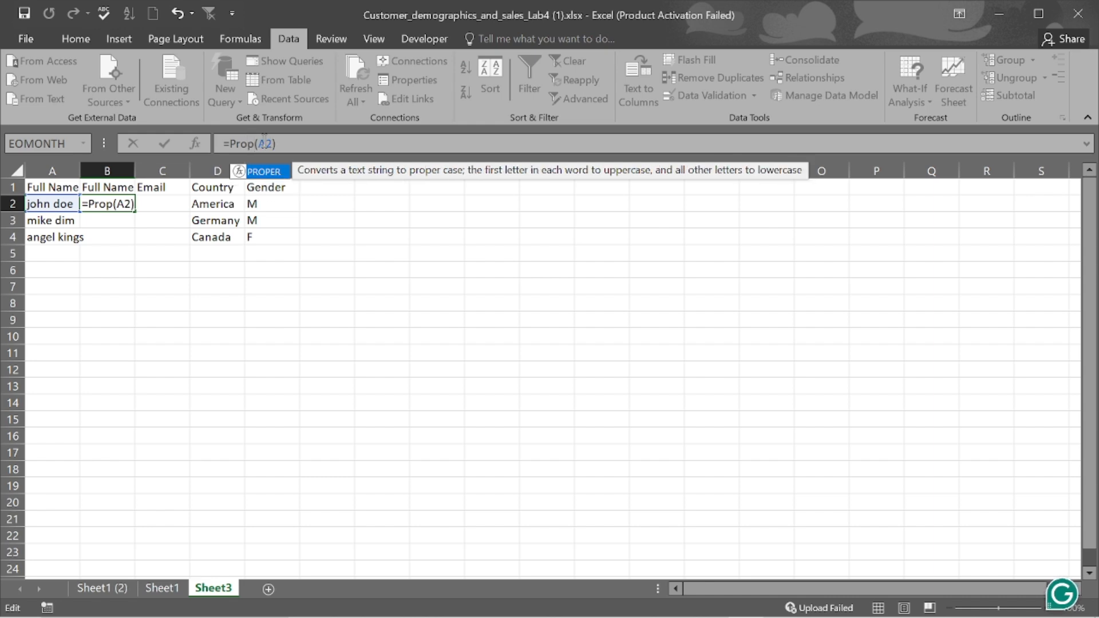
pyautogui.press('Tab')
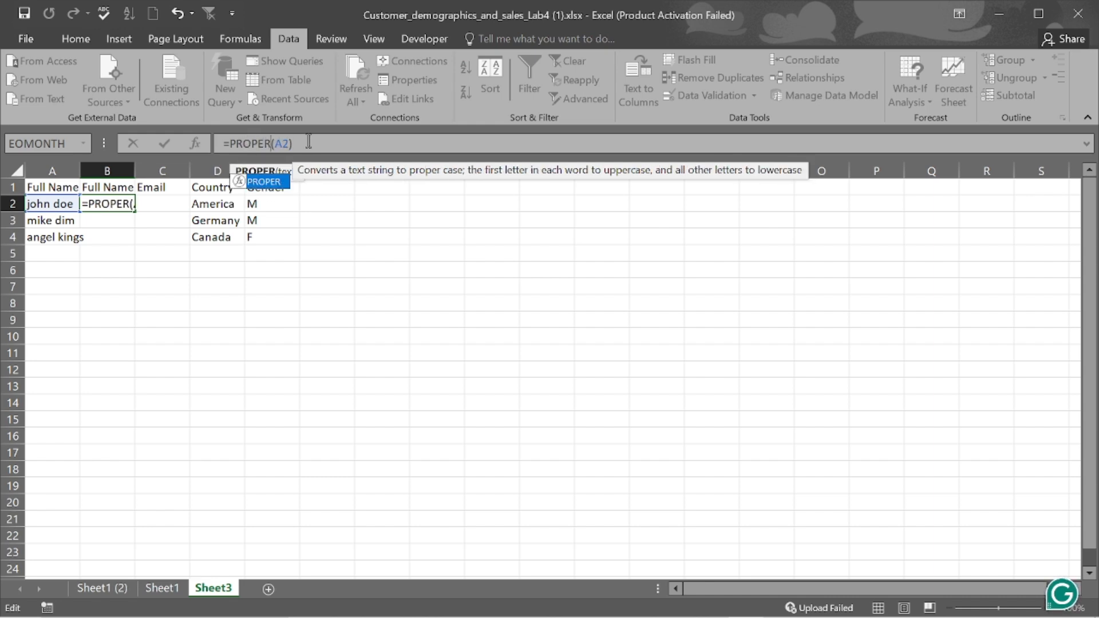
pyautogui.press('Return')
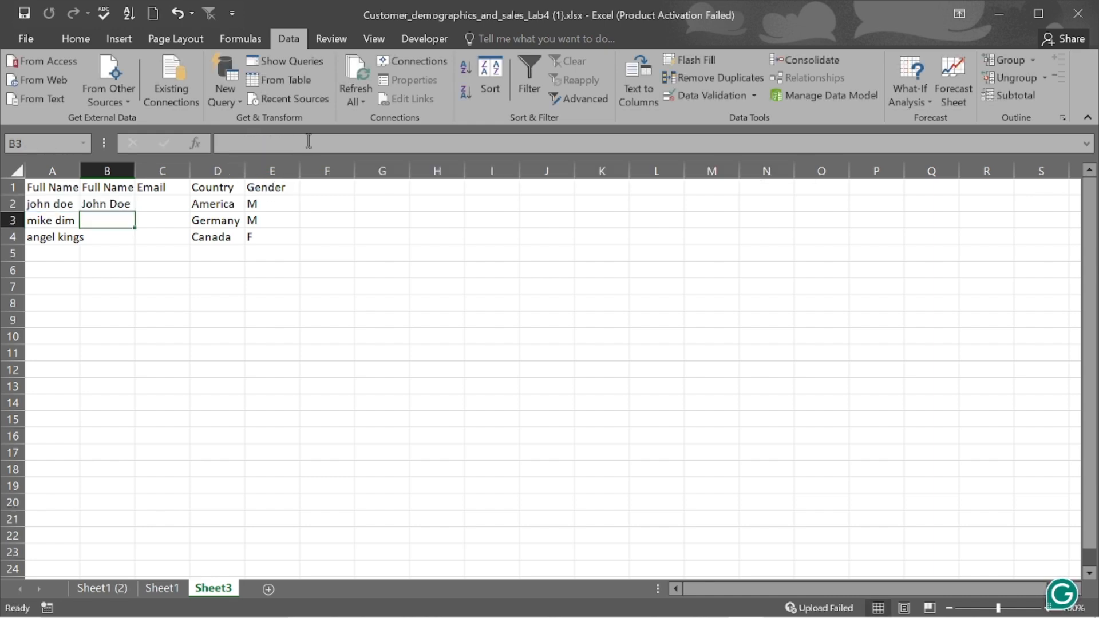
pyautogui.click(116, 202)
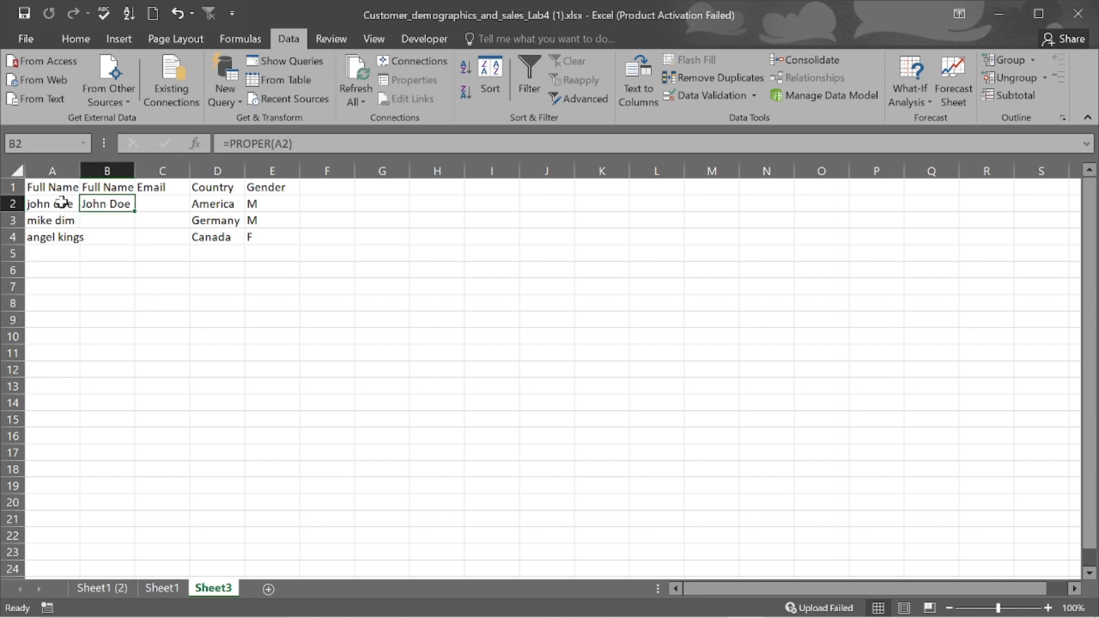
pyautogui.doubleClick(134, 212)
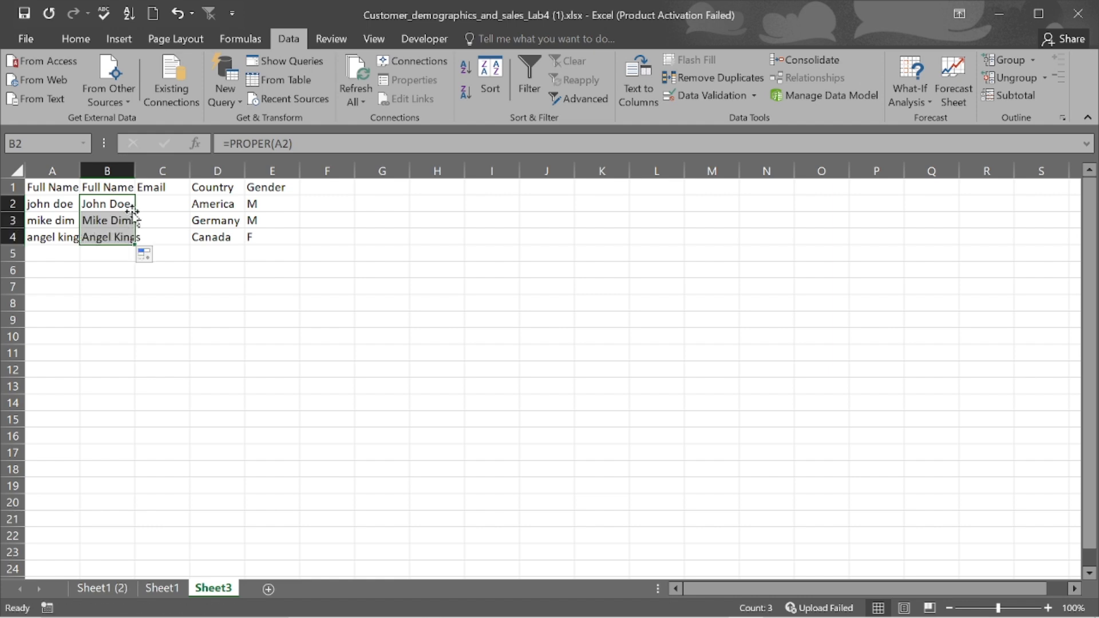
pyautogui.click(110, 171)
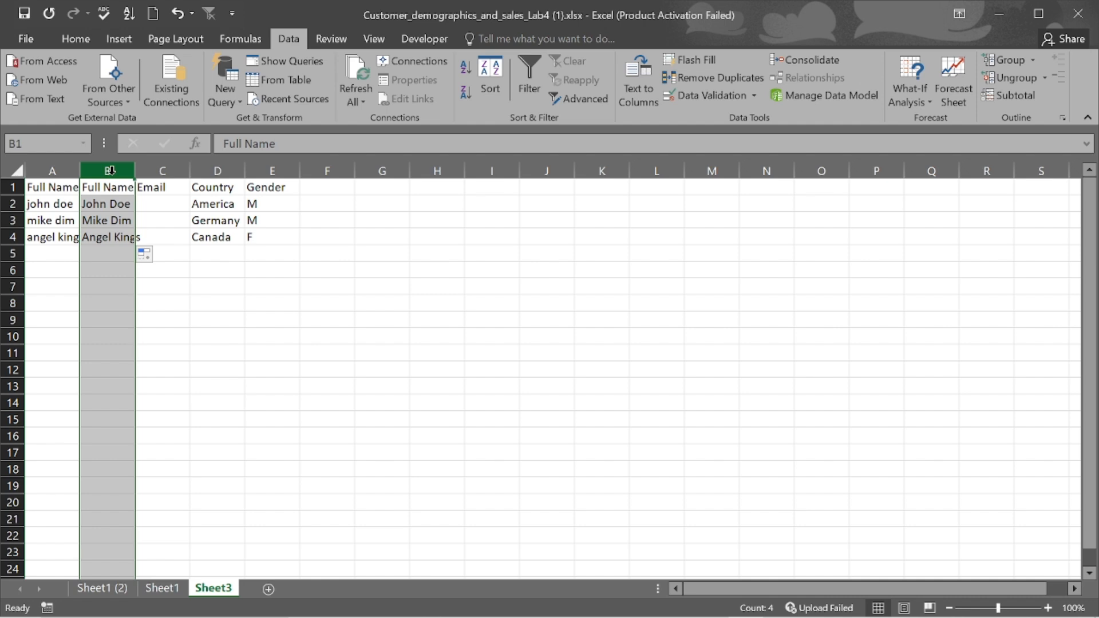
# - Copy column B and paste it over column A as plain values
pyautogui.hotkey('ctrl', 'c')
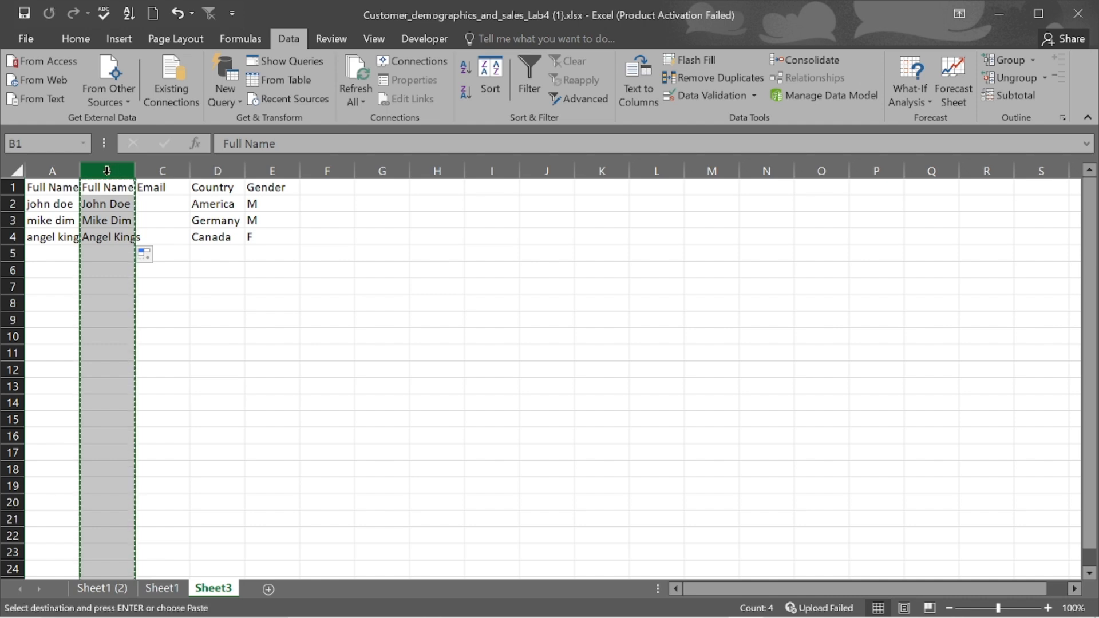
pyautogui.click(54, 171)
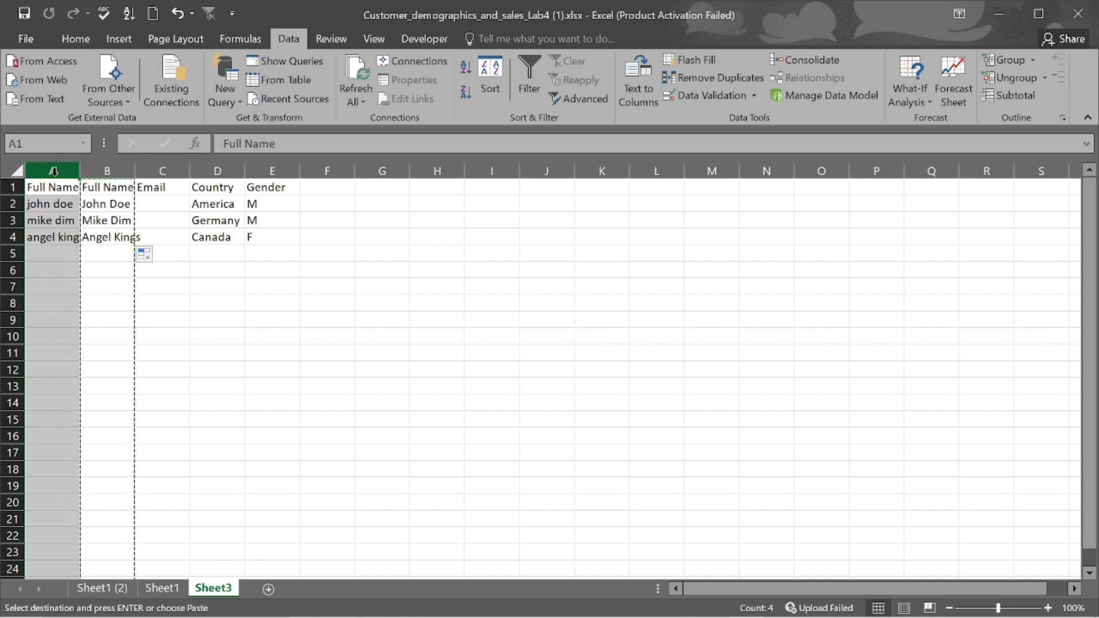
pyautogui.rightClick(53, 170)
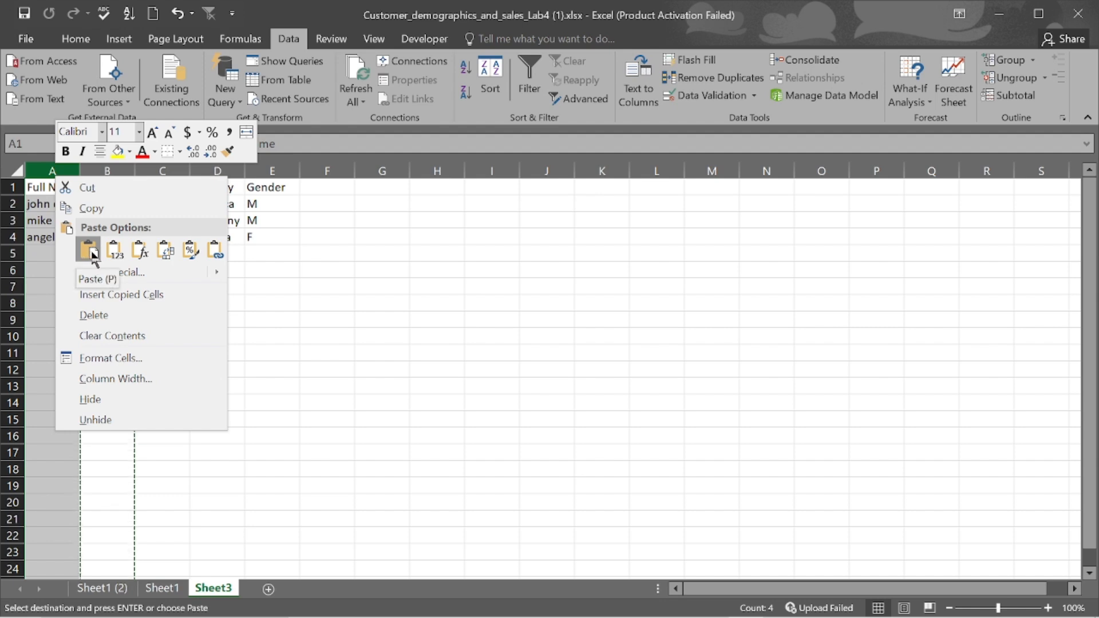
pyautogui.click(114, 254)
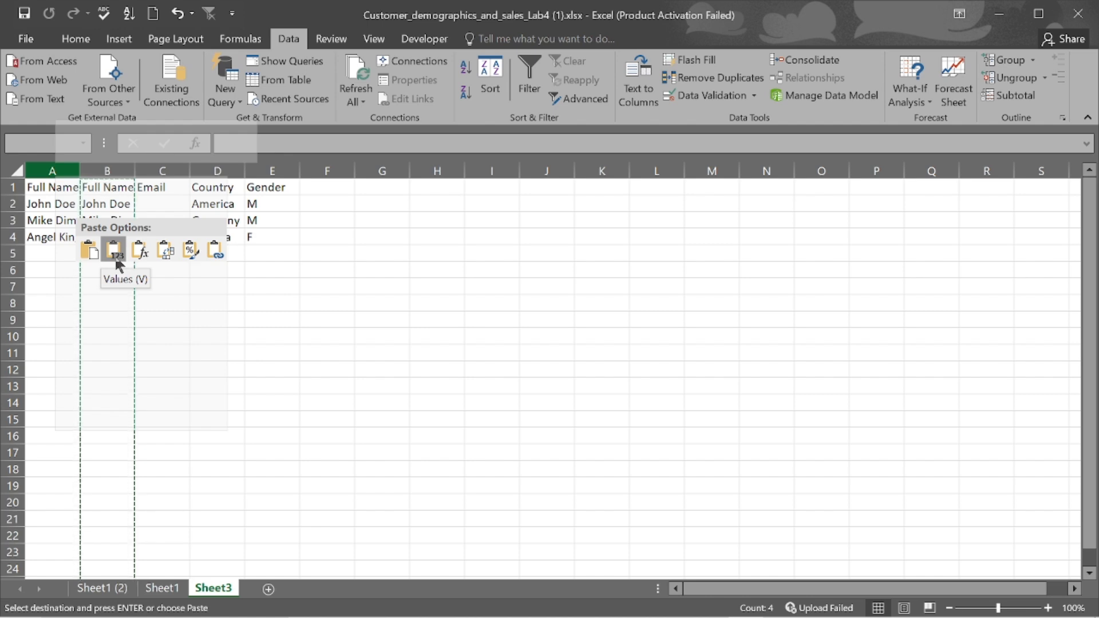
pyautogui.click(115, 257)
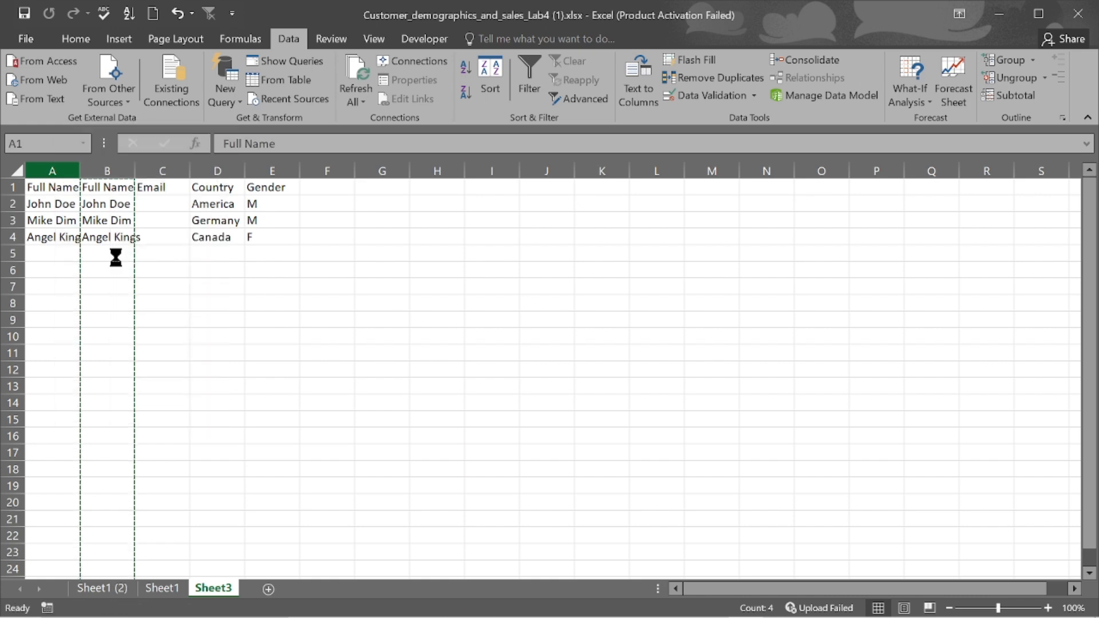
# - Delete the helper column B
pyautogui.click(117, 169)
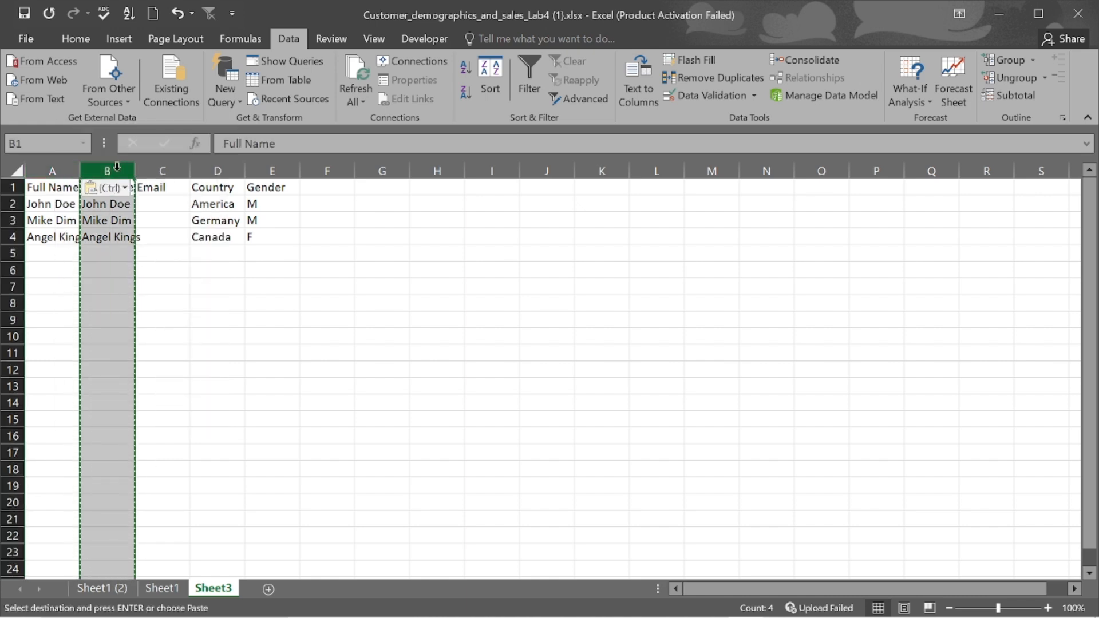
pyautogui.rightClick(117, 167)
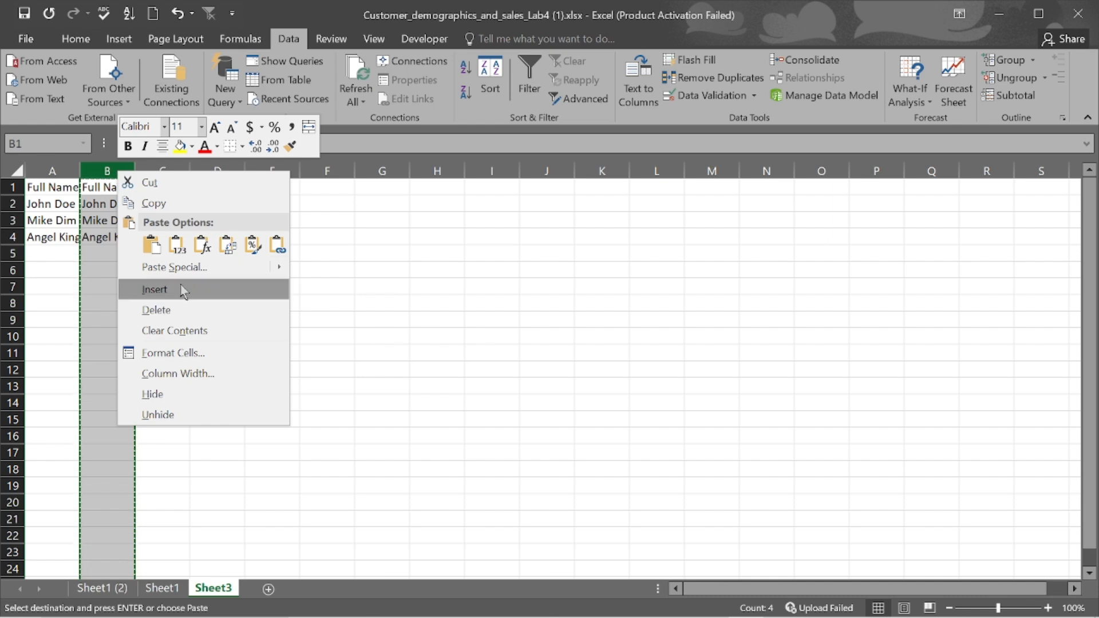
pyautogui.click(175, 314)
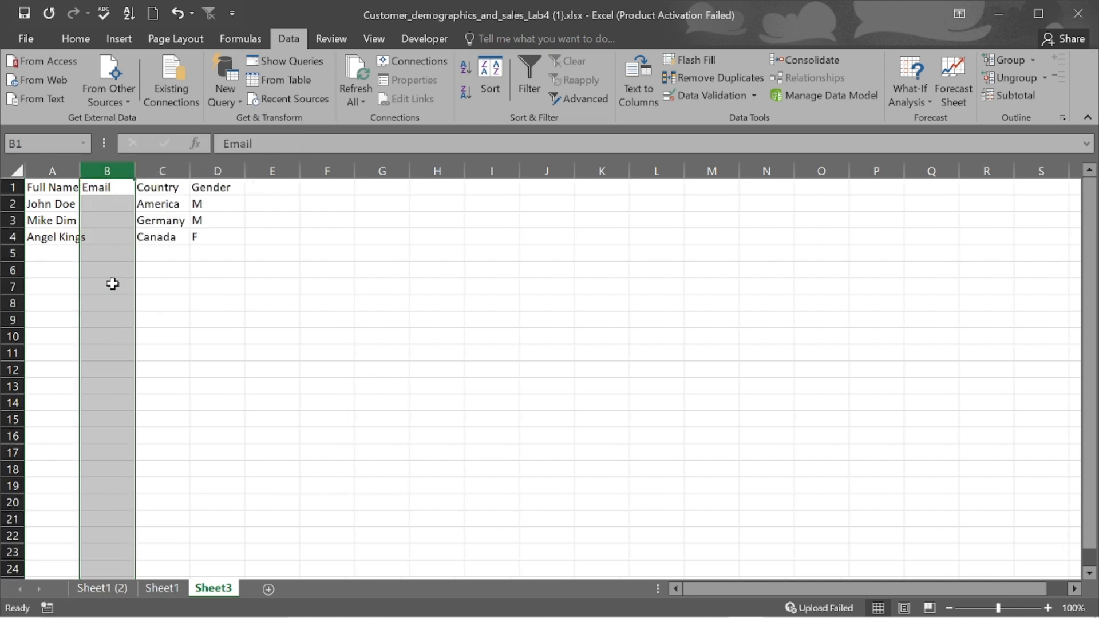
# - Select all of Sheet3 and widen every column so the full names fit
pyautogui.click(15, 171)
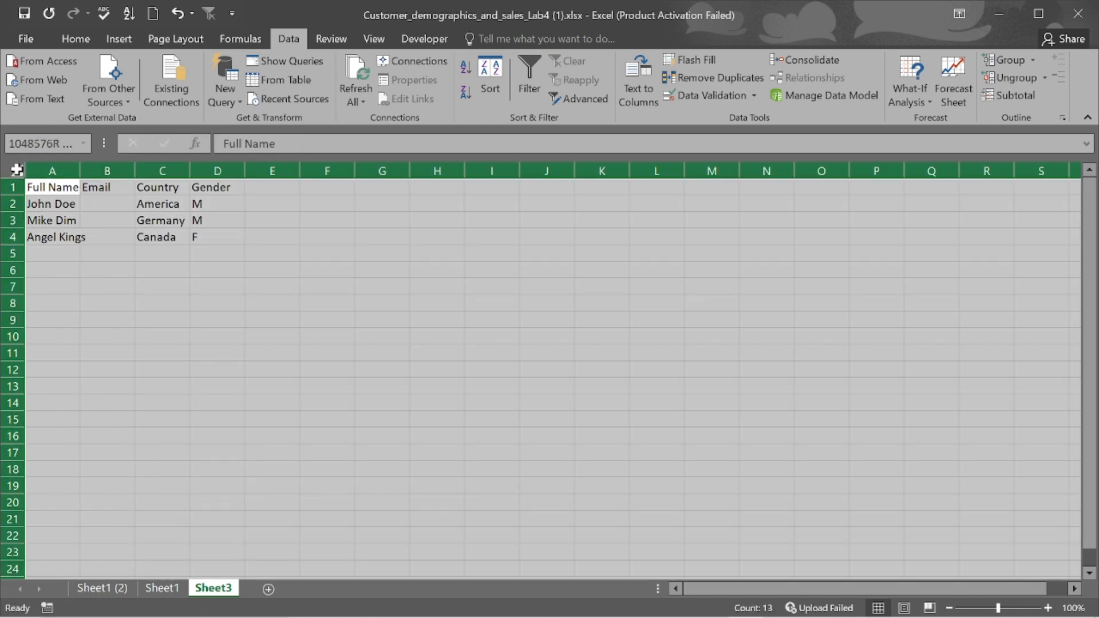
pyautogui.moveTo(80, 169); pyautogui.dragTo(91, 169)
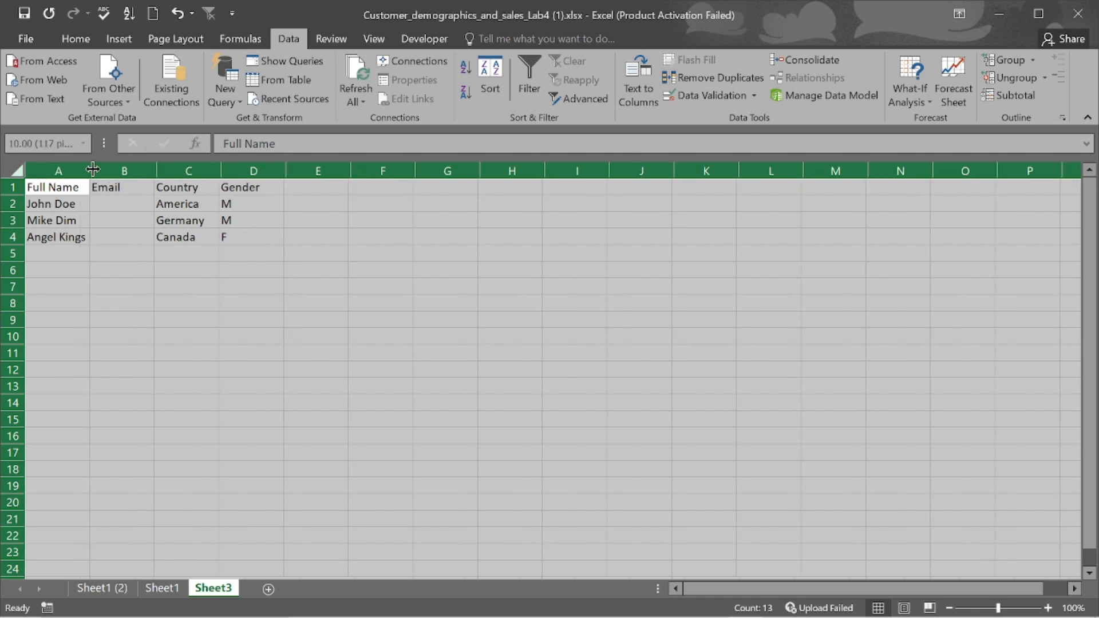
pyautogui.click(318, 222)
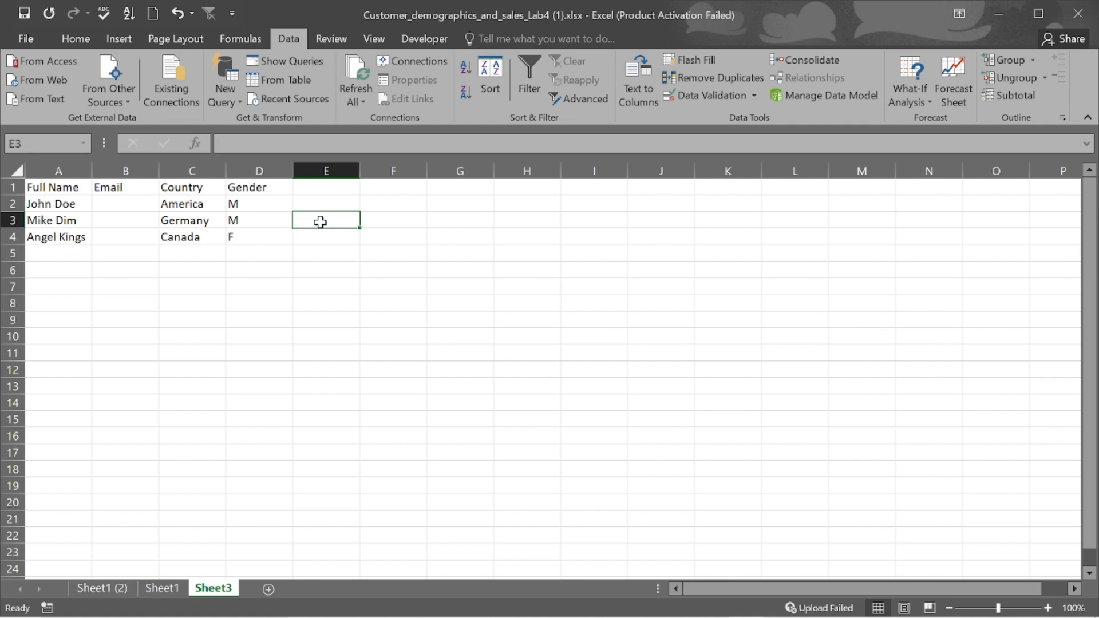
# - Switch to Sheet1 (2) and scroll across to the ORDER_DATE column showing 00:00.0 values
pyautogui.click(108, 590)
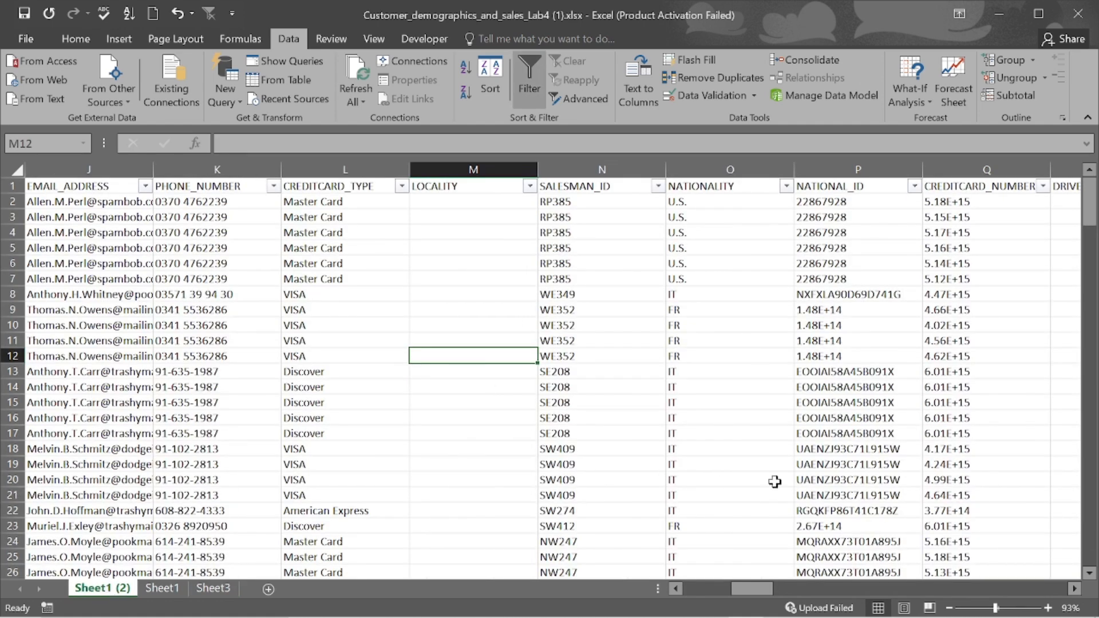
pyautogui.hscroll(4, 774, 481)
pyautogui.hscroll(3, 775, 481)
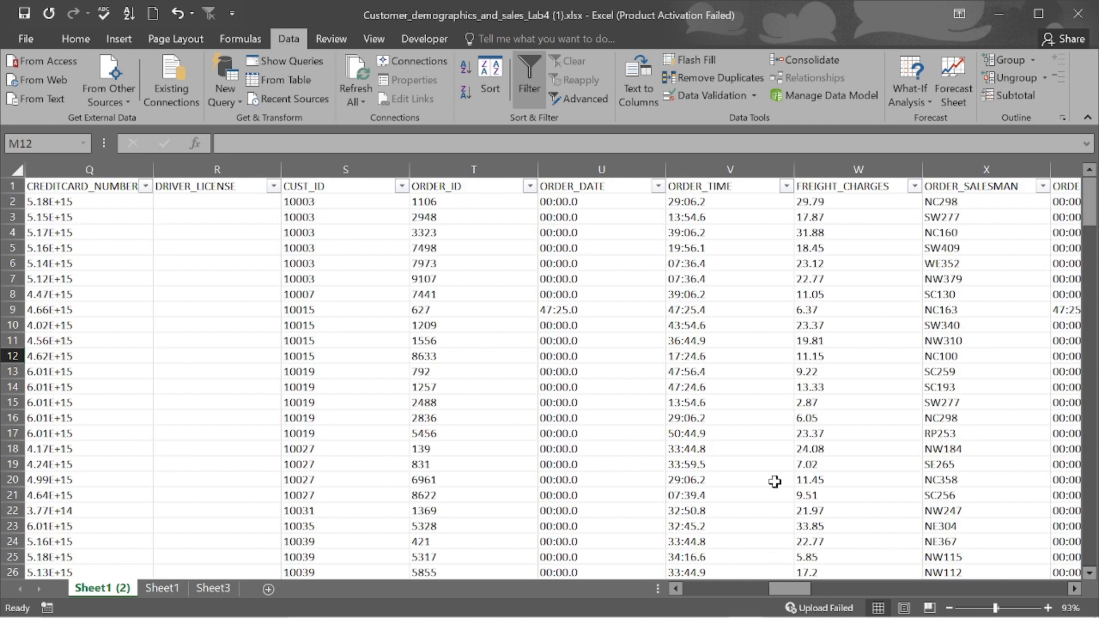
pyautogui.hscroll(4, 774, 481)
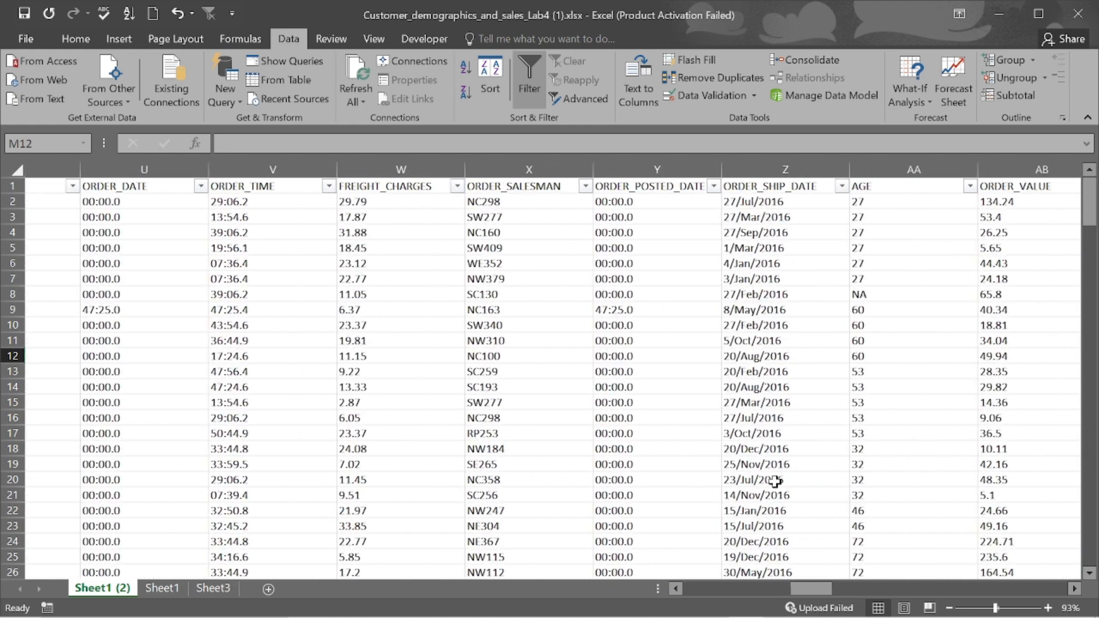
pyautogui.hscroll(-2, 775, 481)
pyautogui.hscroll(-1, 775, 481)
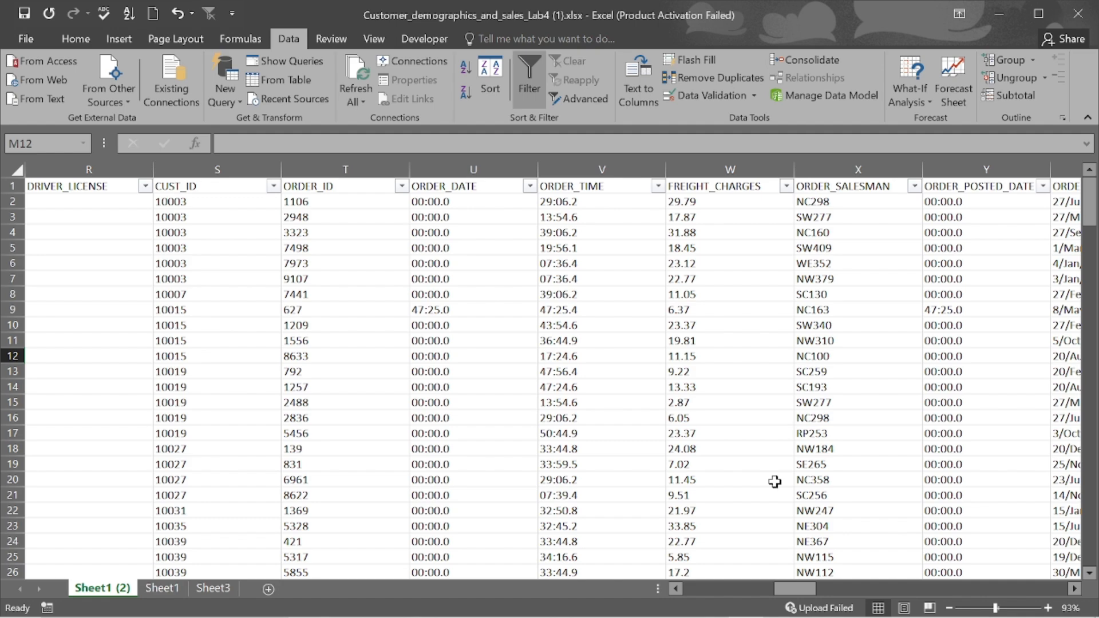
pyautogui.hscroll(-3, 775, 481)
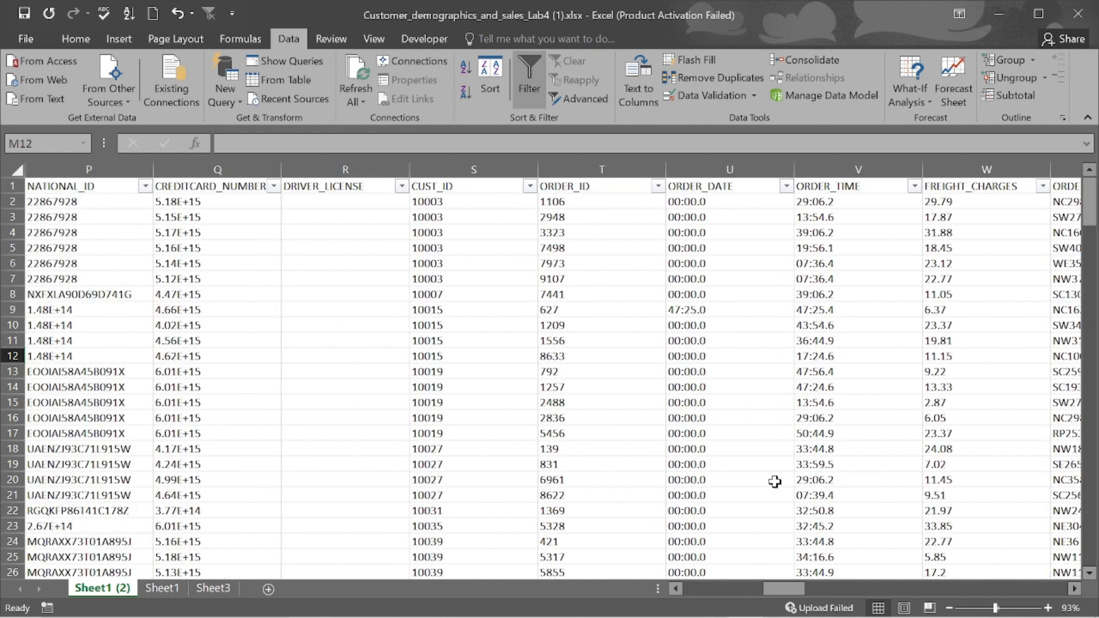
pyautogui.hscroll(-2, 775, 481)
pyautogui.hscroll(2, 774, 481)
pyautogui.hscroll(2, 775, 482)
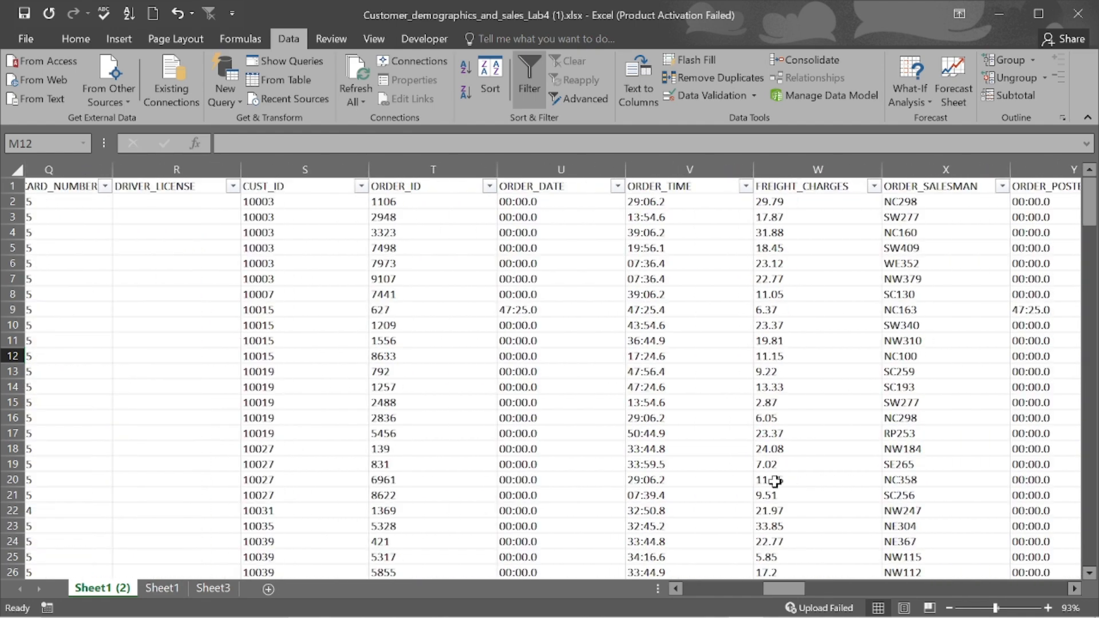
pyautogui.hscroll(3, 774, 481)
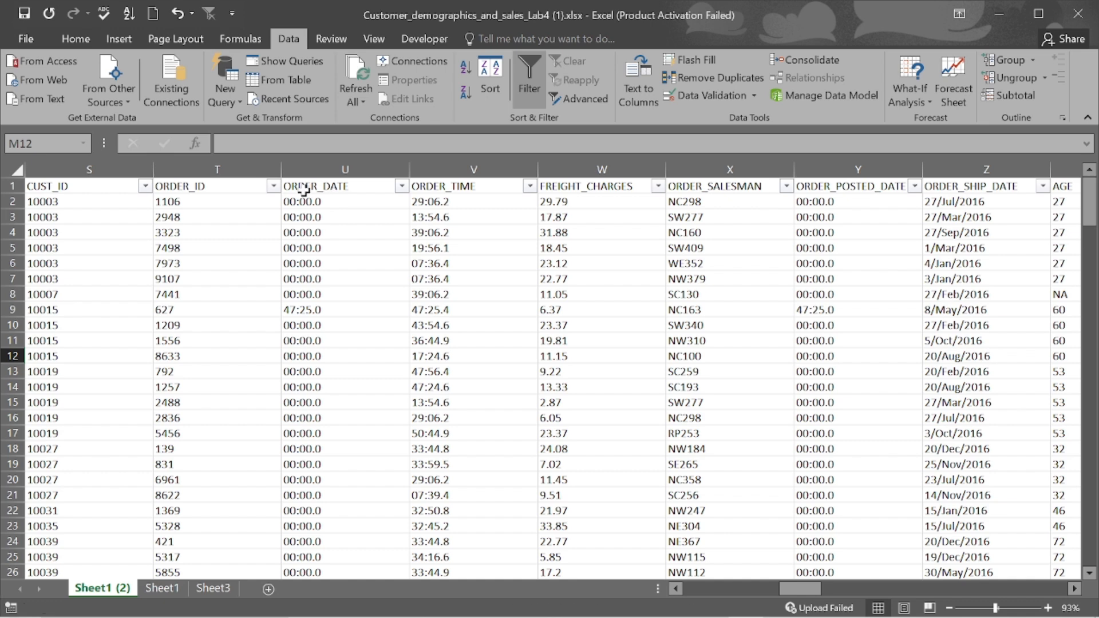
# - Select the ORDER_DATE (U) and ORDER_POSTED_DATE (Y) columns together and open their context menu
pyautogui.click(331, 165)
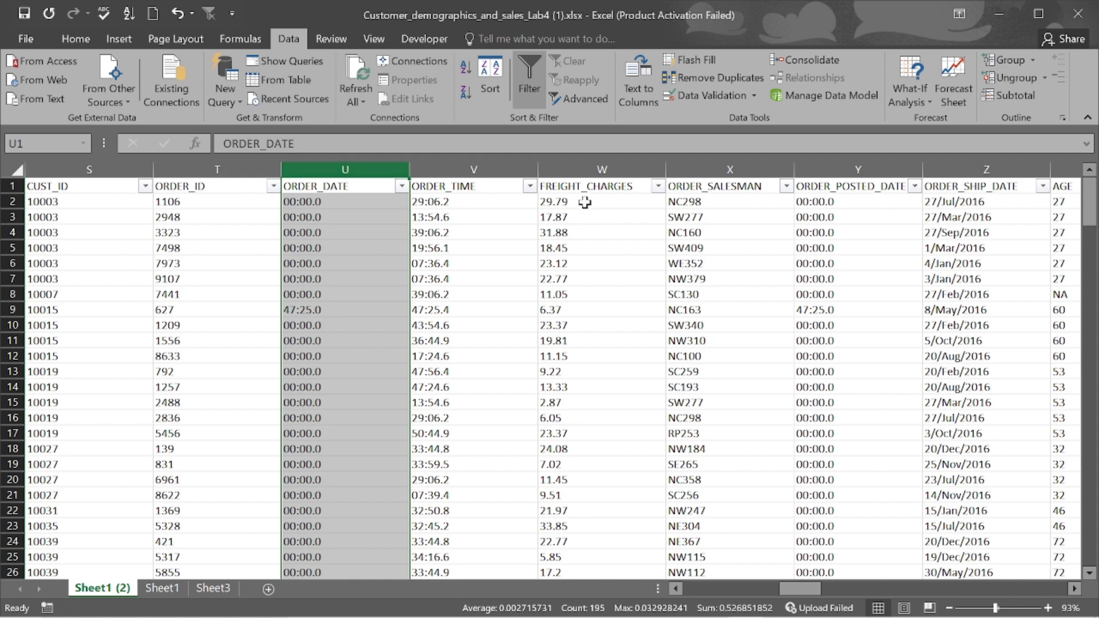
pyautogui.keyDown('ctrl'); pyautogui.click(724, 170); pyautogui.keyUp('ctrl')
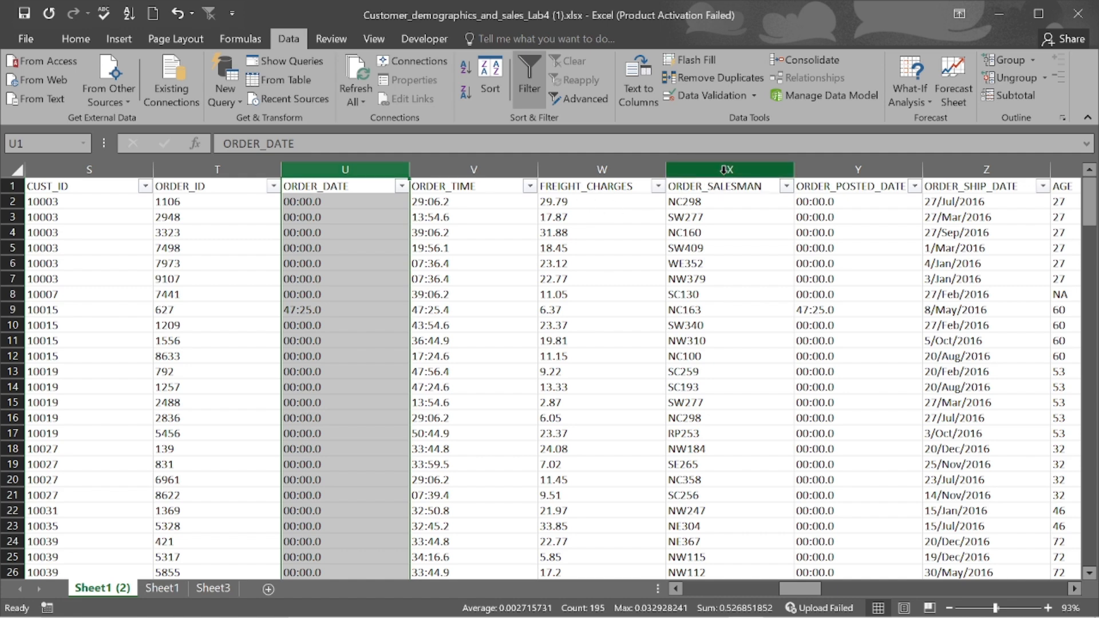
pyautogui.keyDown('ctrl'); pyautogui.click(910, 170); pyautogui.keyUp('ctrl')
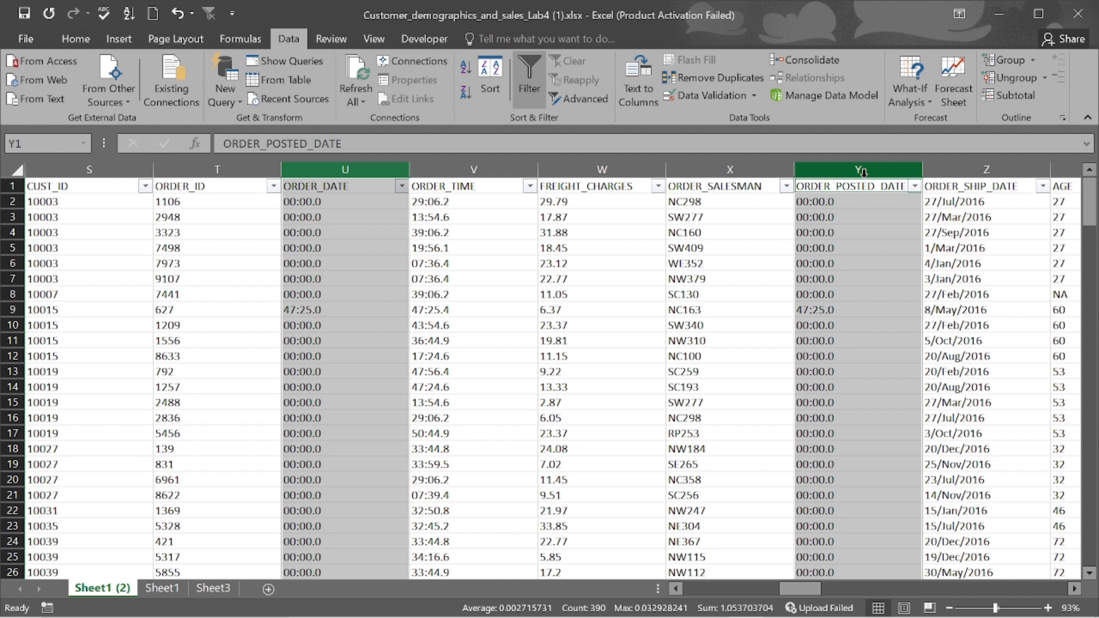
pyautogui.click(76, 39)
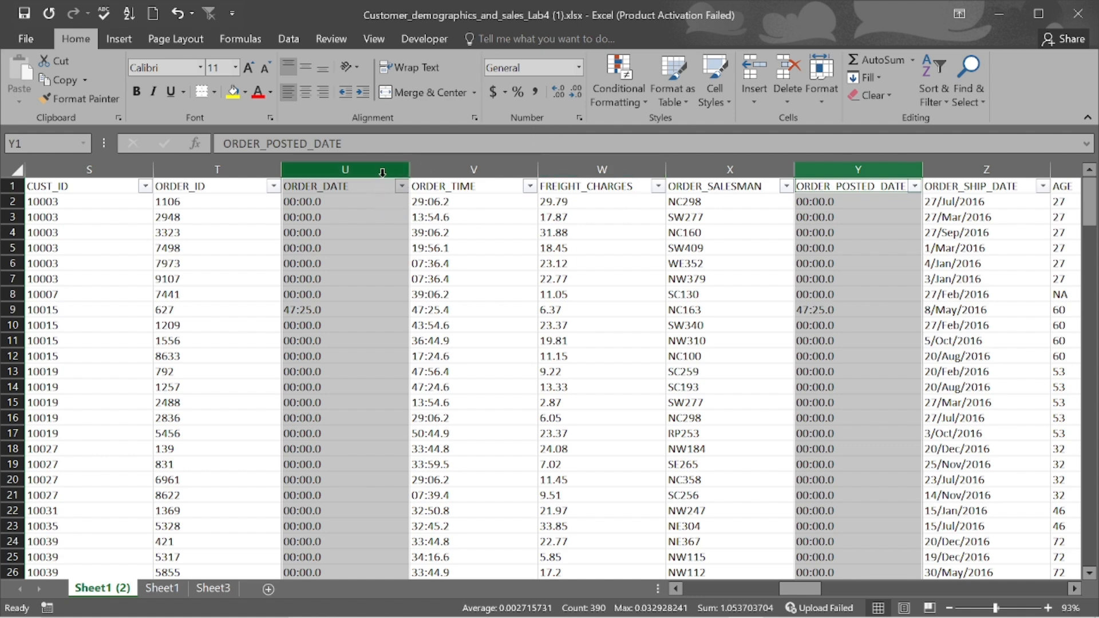
pyautogui.rightClick(380, 212)
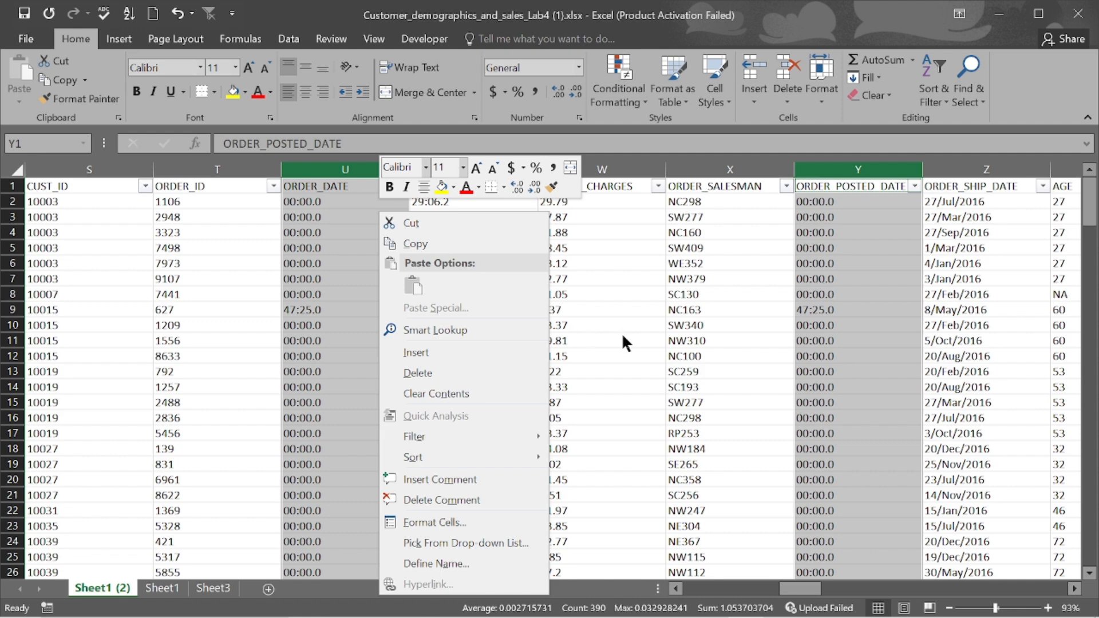
pyautogui.press('Escape')
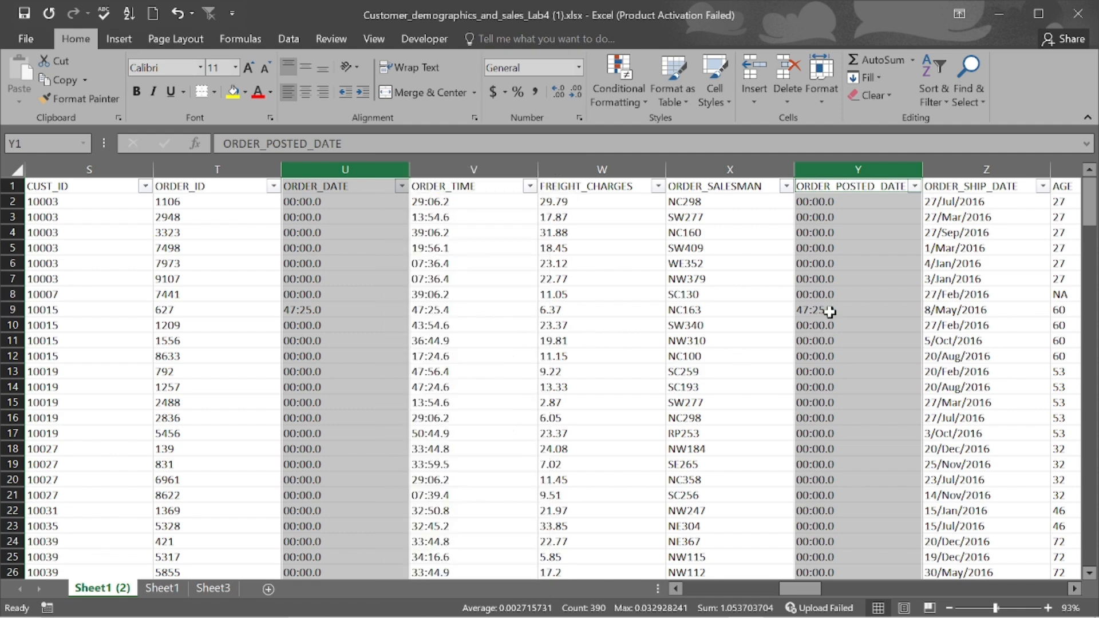
pyautogui.click(352, 183)
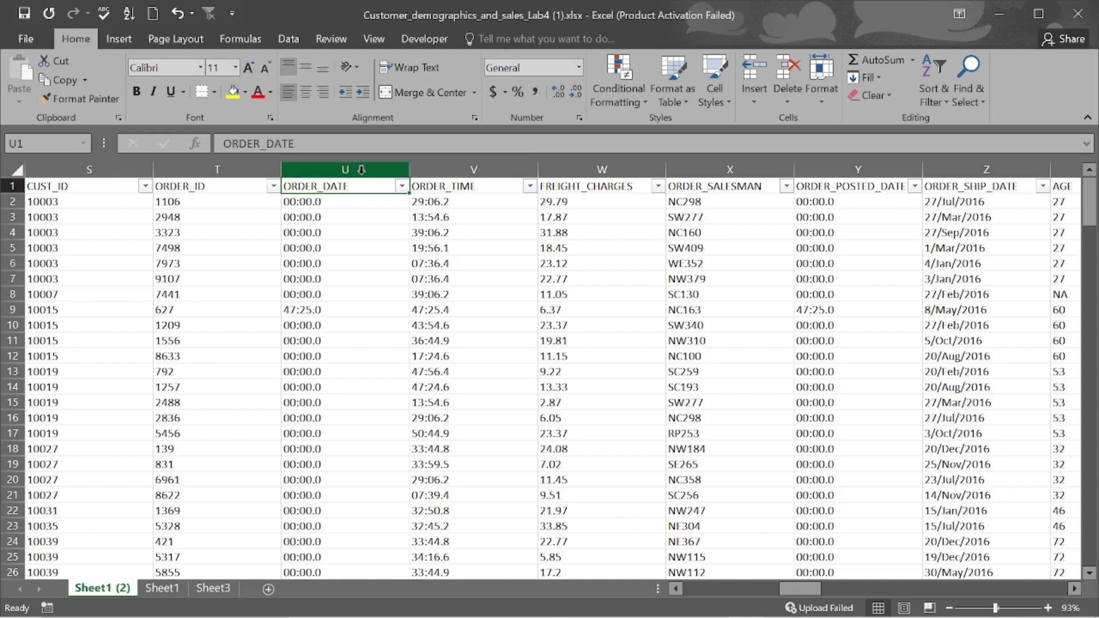
pyautogui.click(361, 170)
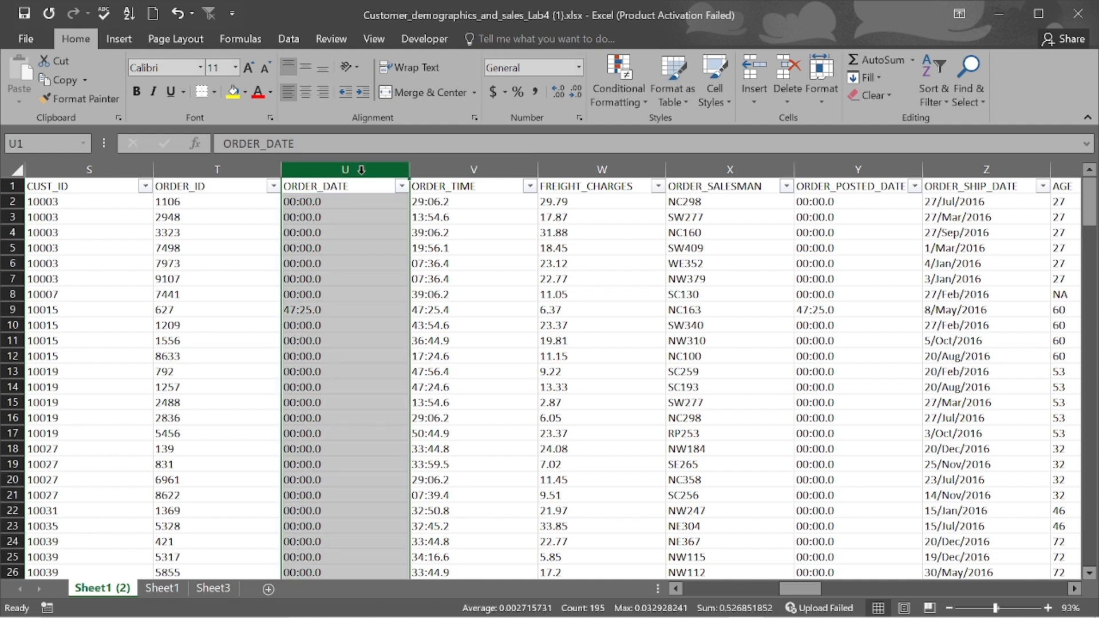
pyautogui.keyDown('ctrl'); pyautogui.click(860, 169); pyautogui.keyUp('ctrl')
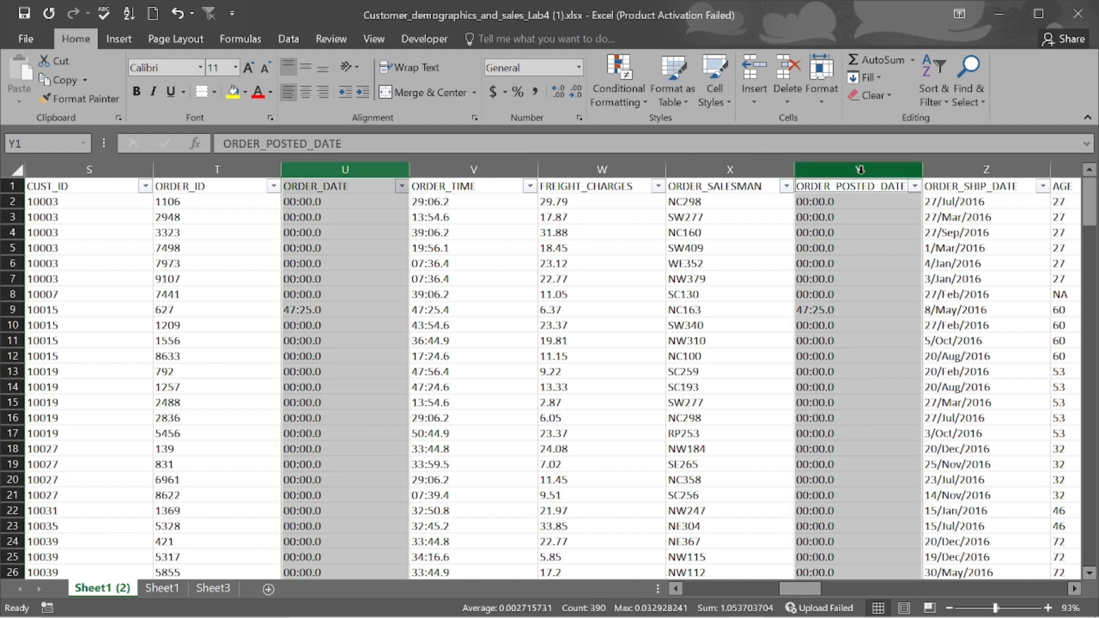
pyautogui.rightClick(860, 169)
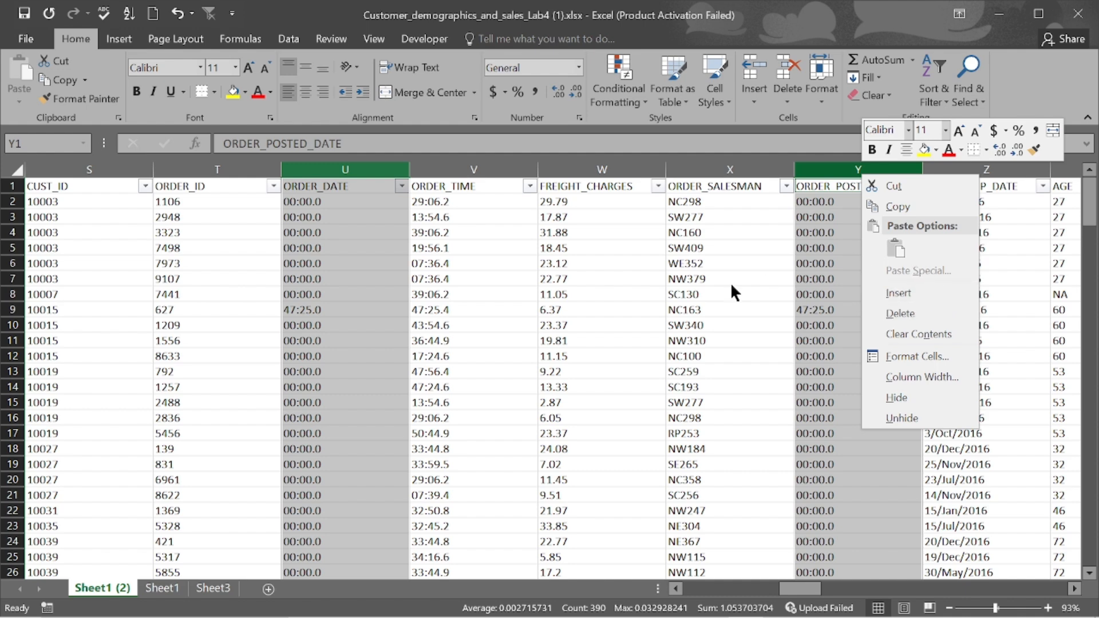
# - Apply the 3/14/12 short date format to the ORDER_DATE and ORDER_POSTED_DATE columns
pyautogui.click(916, 358)
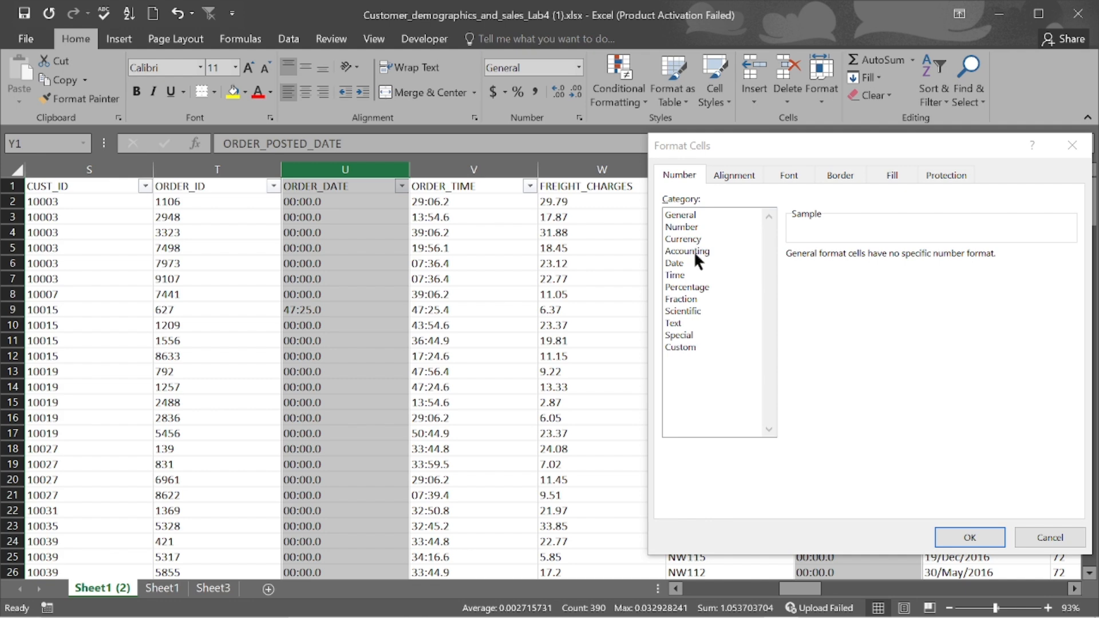
pyautogui.click(682, 264)
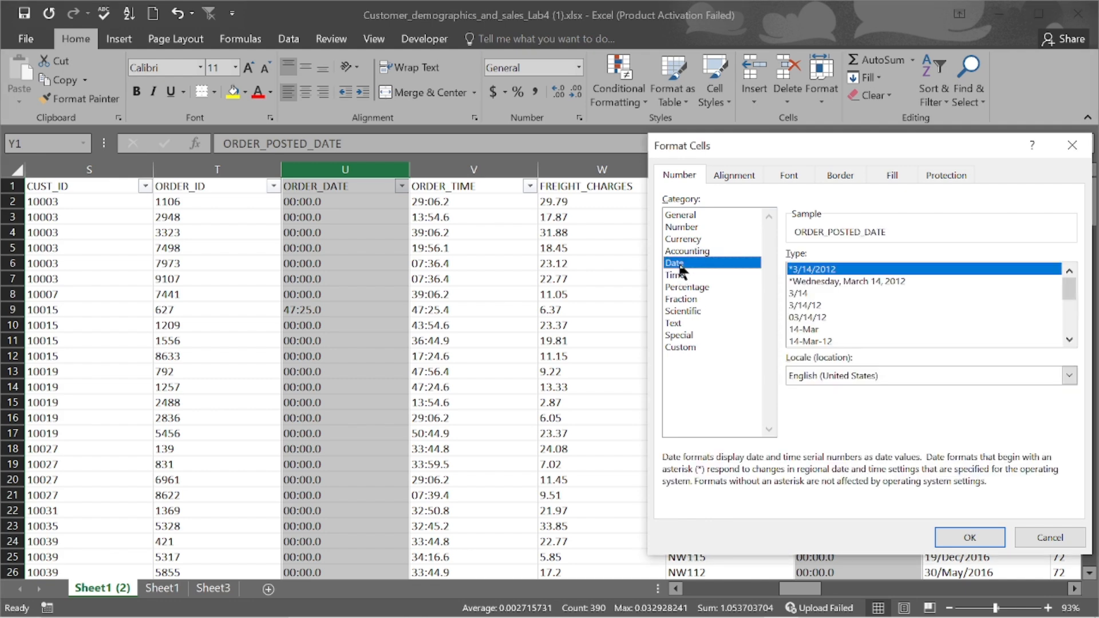
pyautogui.click(812, 307)
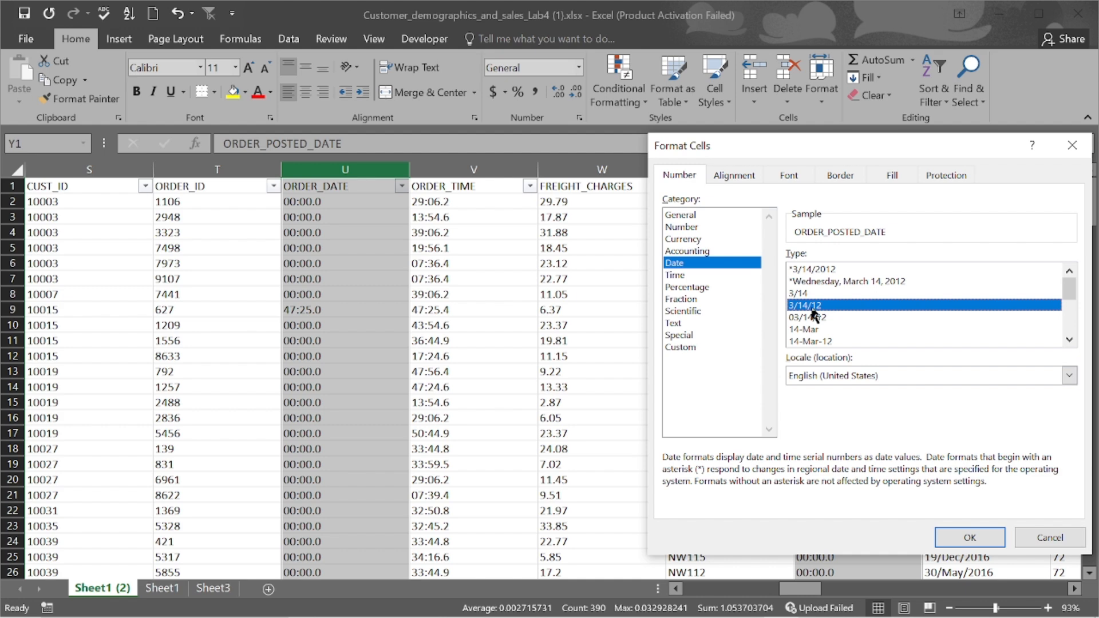
pyautogui.click(946, 536)
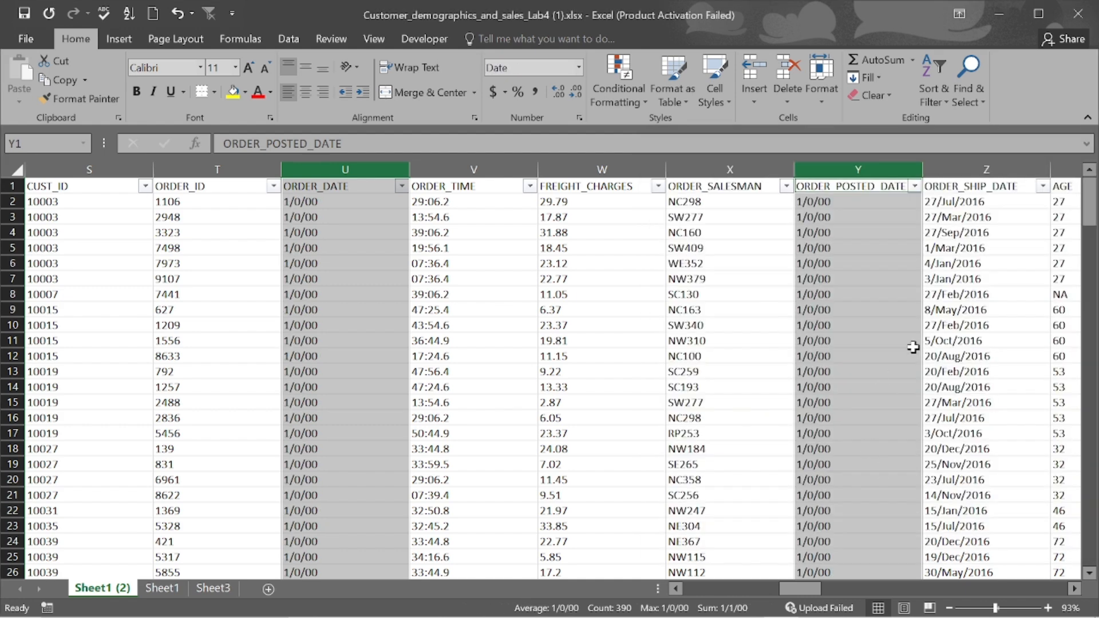
# - Change the date columns' number format to the custom code mm/dd/yyyy
pyautogui.rightClick(858, 340)
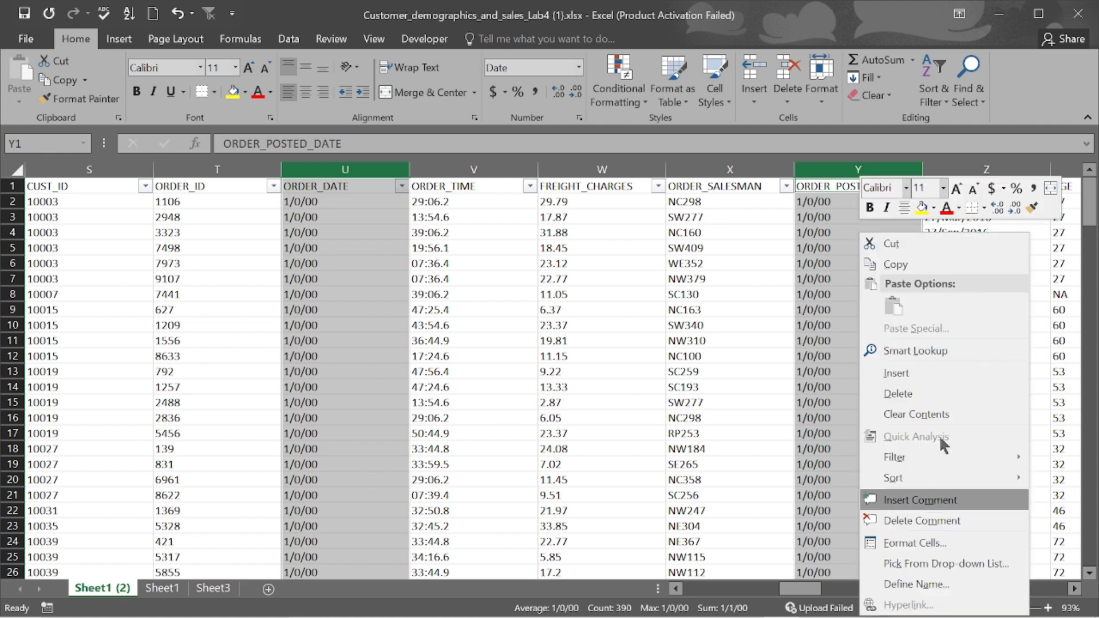
pyautogui.click(931, 545)
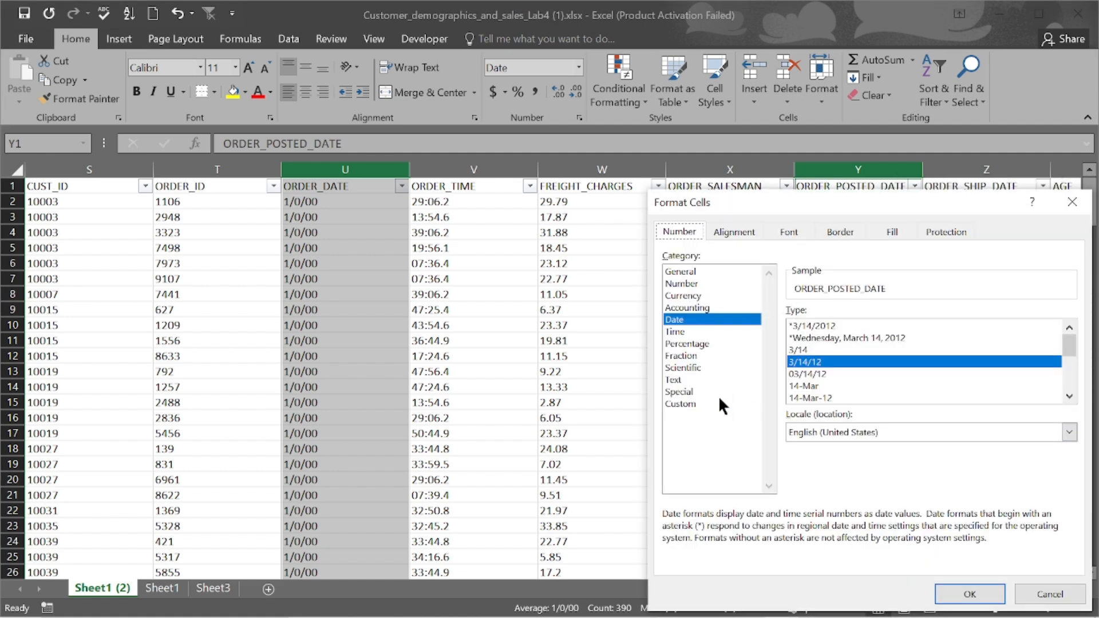
pyautogui.click(686, 404)
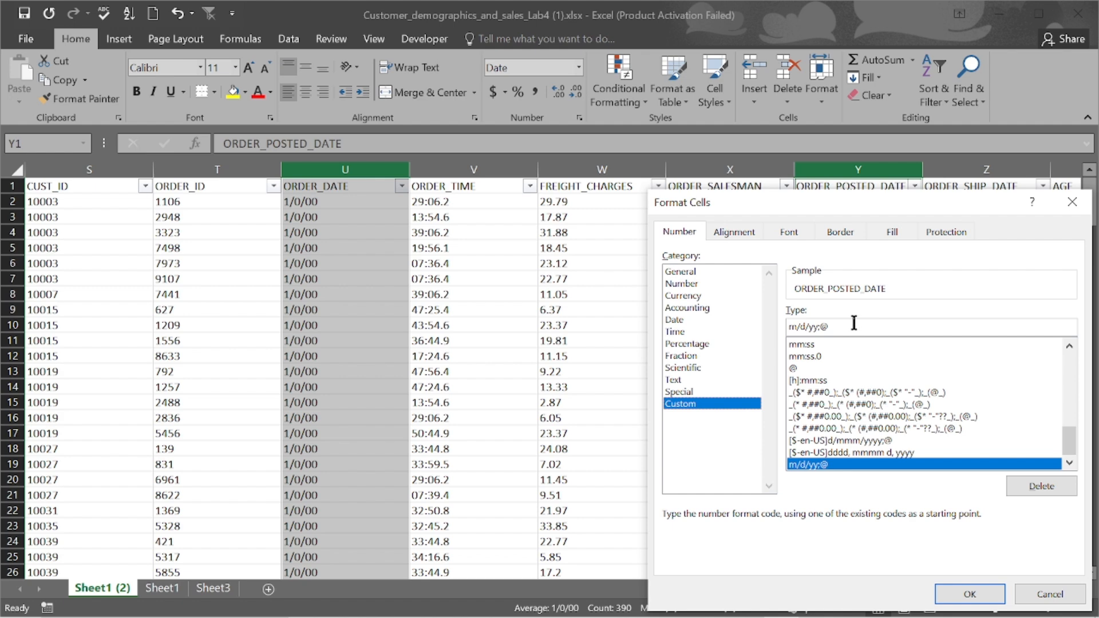
pyautogui.press('BackSpace')
pyautogui.press('BackSpace')
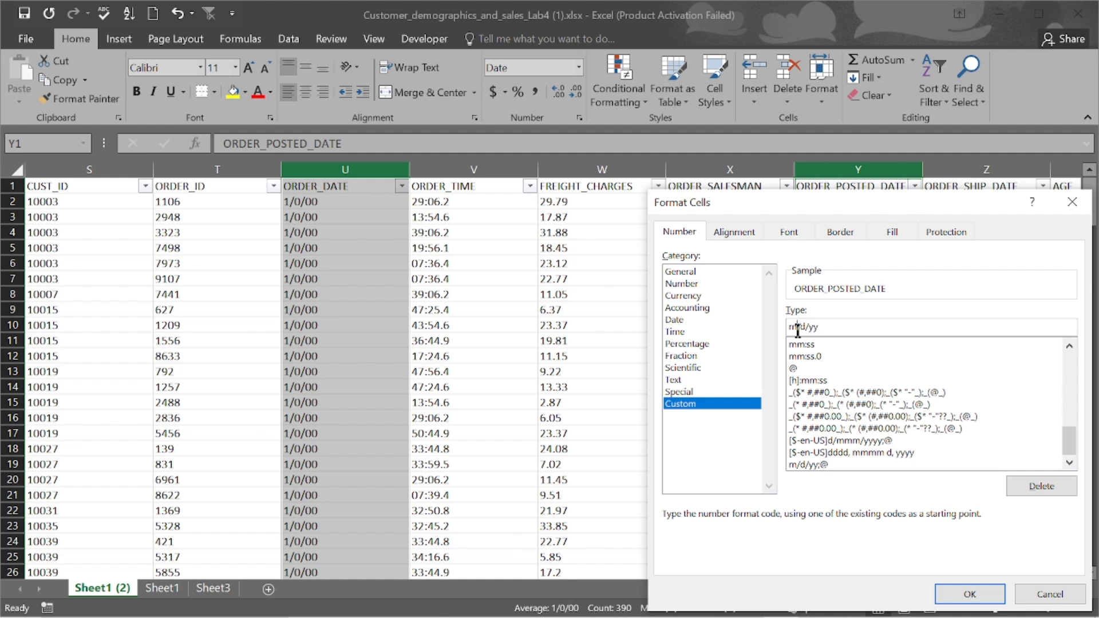
pyautogui.write('m')
pyautogui.write('d')
pyautogui.click(838, 329)
pyautogui.write('yy')
pyautogui.press('BackSpace')
pyautogui.press('BackSpace')
pyautogui.write('yy')
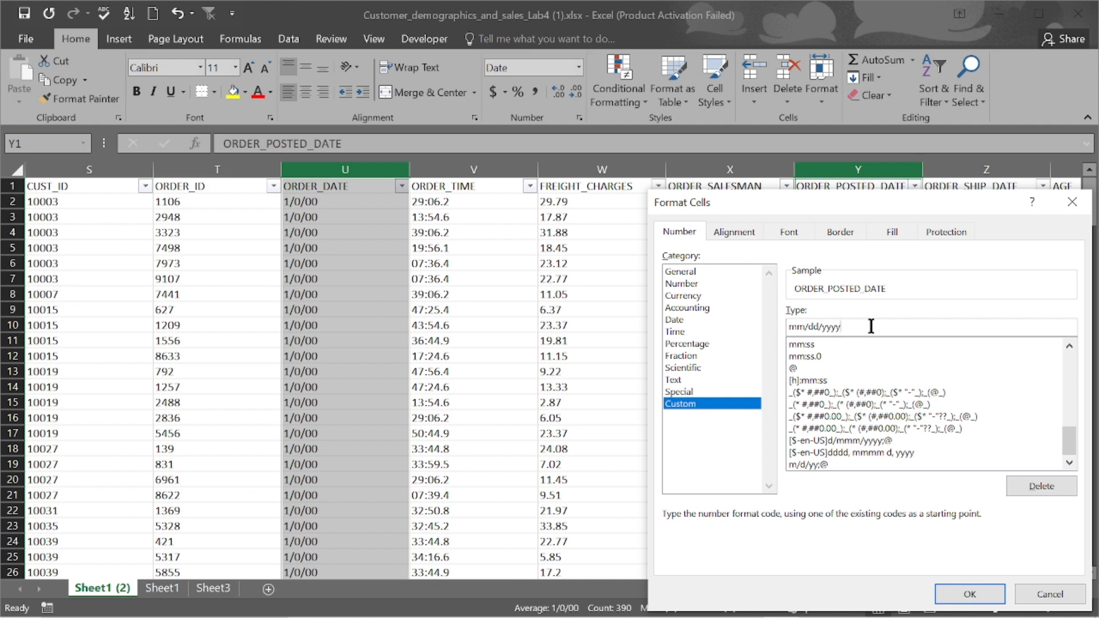
pyautogui.click(969, 595)
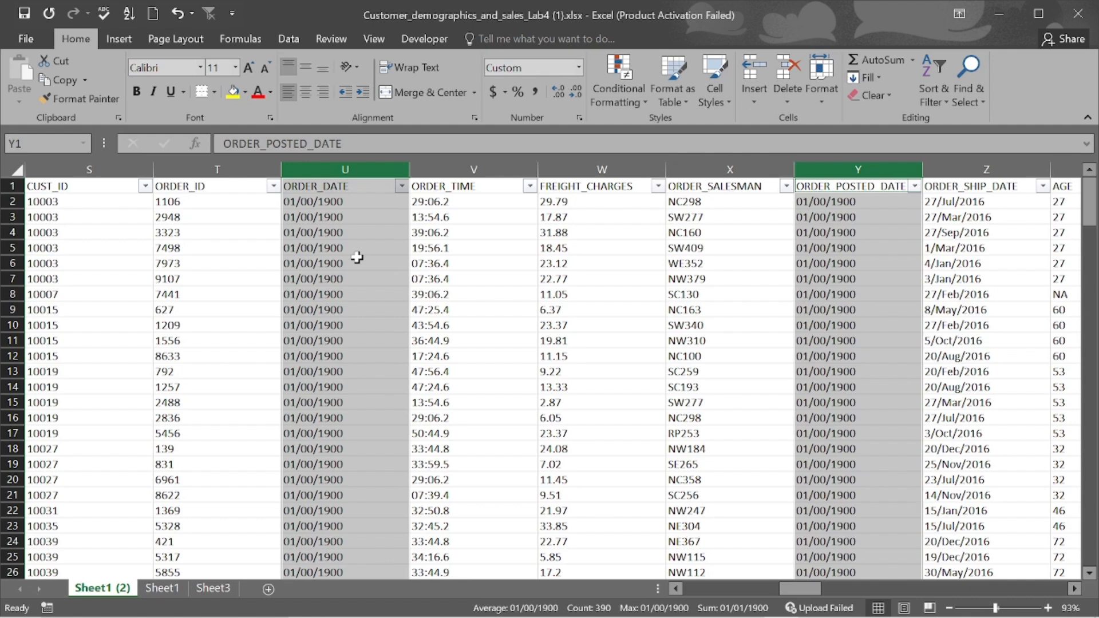
# - Format the ORDER_SHIP_DATE column as Short Date after trying Long Date
pyautogui.keyDown('ctrl'); pyautogui.click(974, 171); pyautogui.keyUp('ctrl')
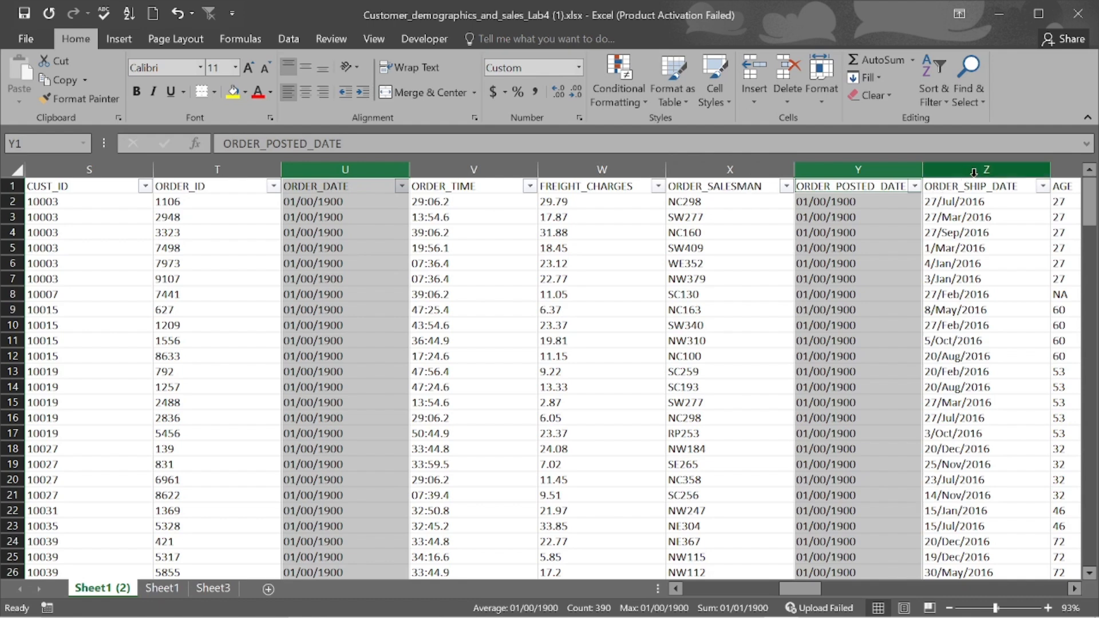
pyautogui.click(974, 172)
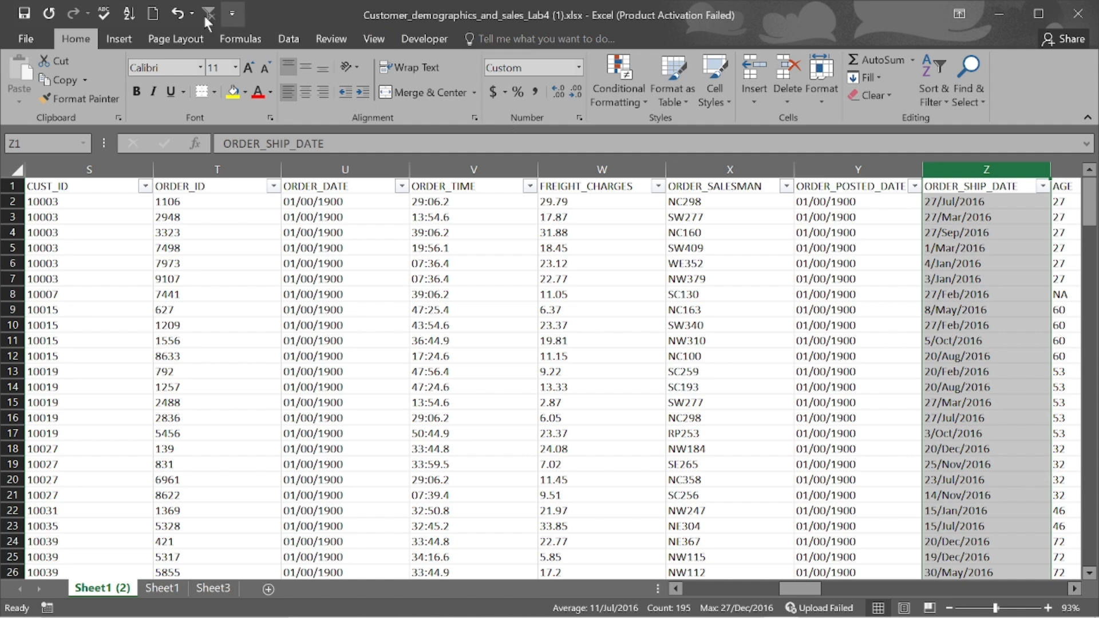
pyautogui.click(580, 69)
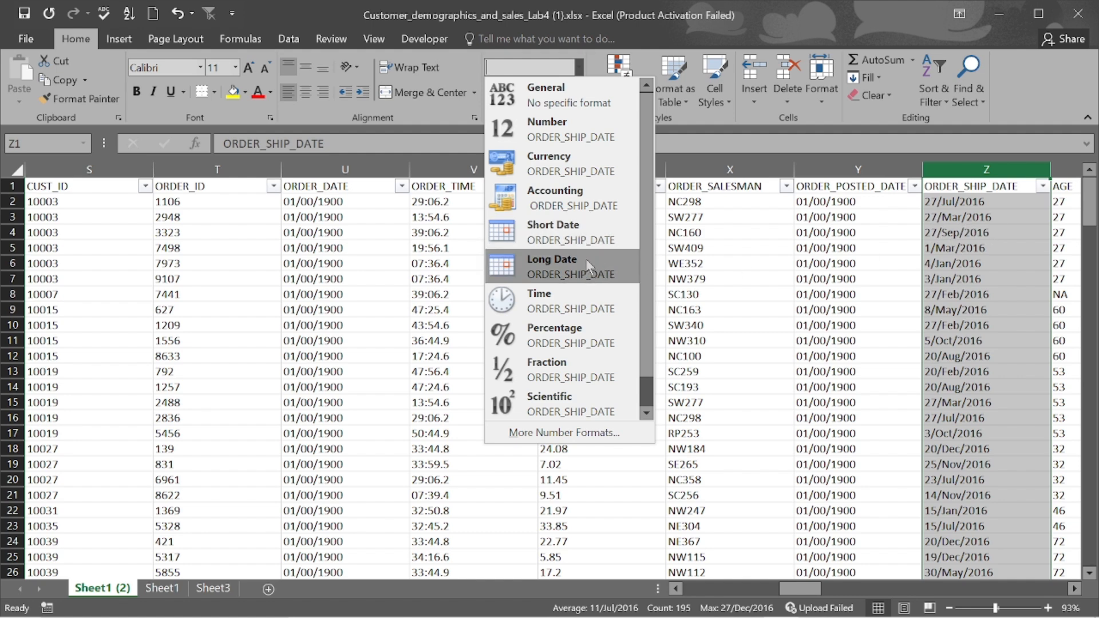
pyautogui.click(571, 267)
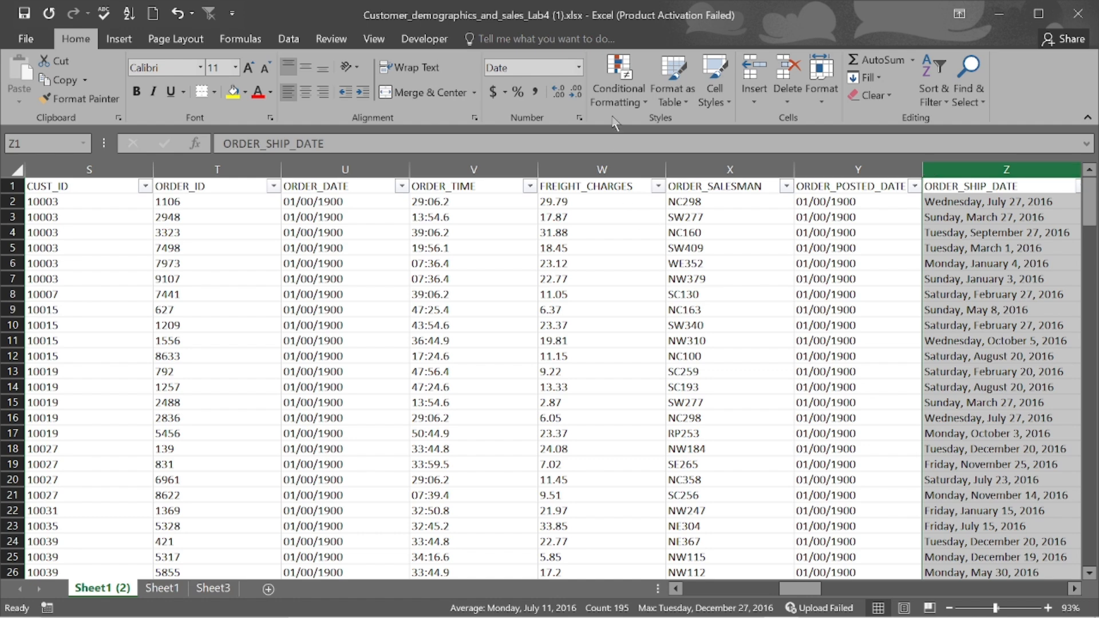
pyautogui.click(580, 68)
pyautogui.click(582, 228)
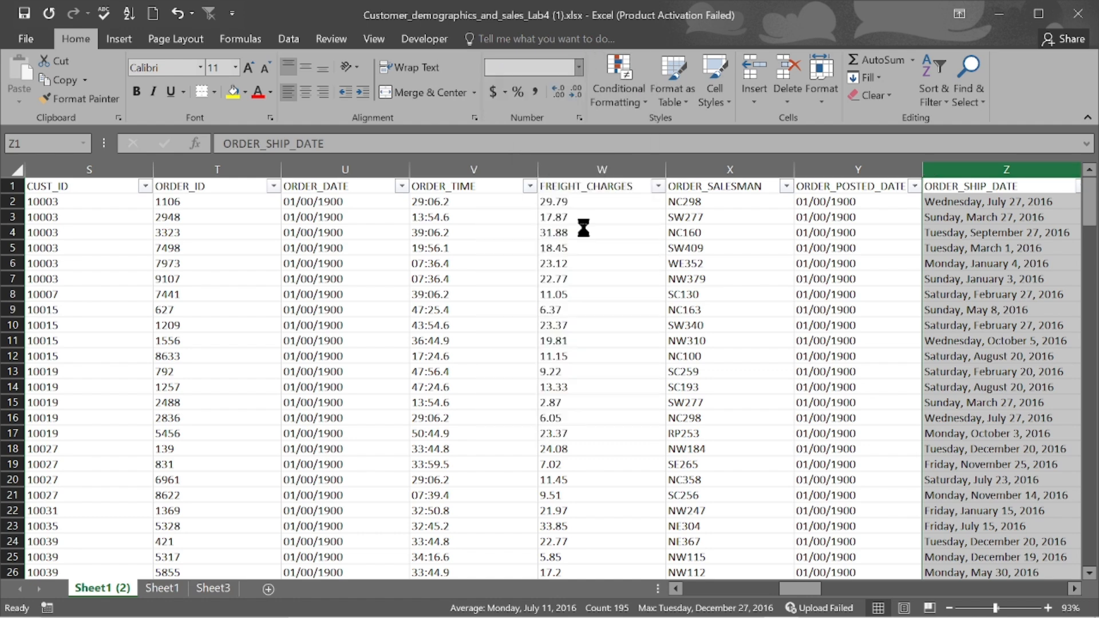
pyautogui.hscroll(3, 598, 259)
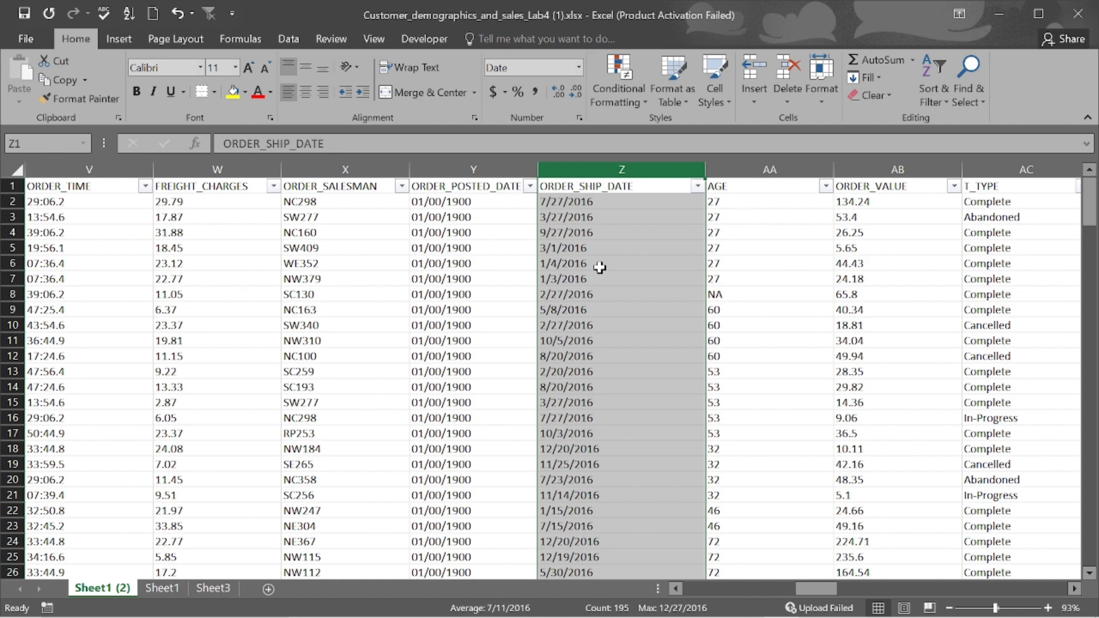
# - Scroll back to column A and select the ADDRESS1 column C
pyautogui.hscroll(-5, 599, 267)
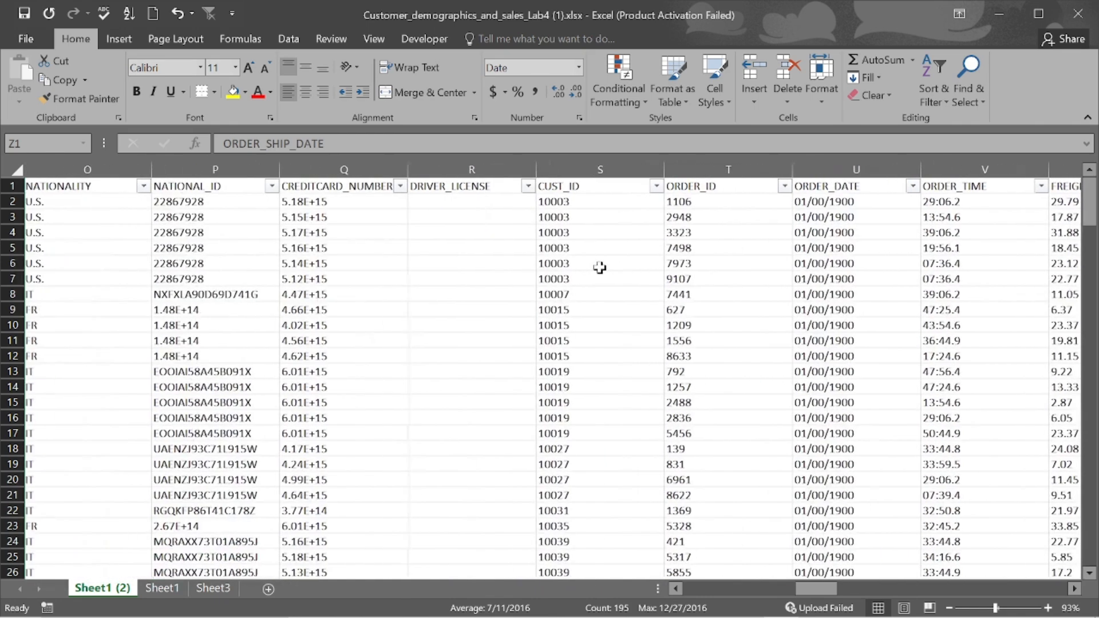
pyautogui.hscroll(-6, 599, 268)
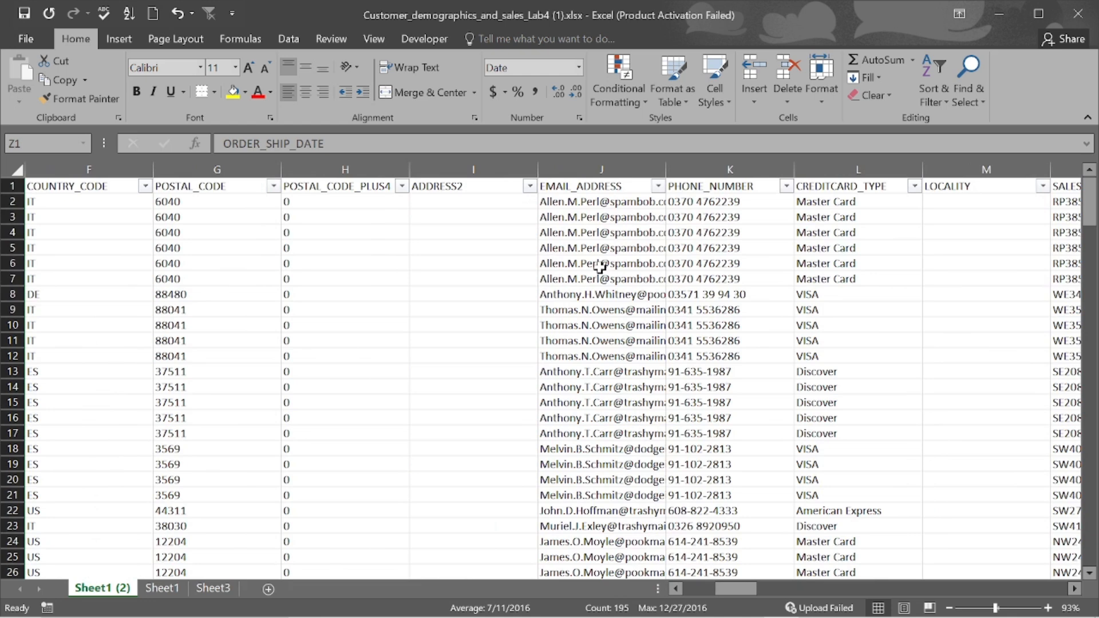
pyautogui.hscroll(-5, 600, 267)
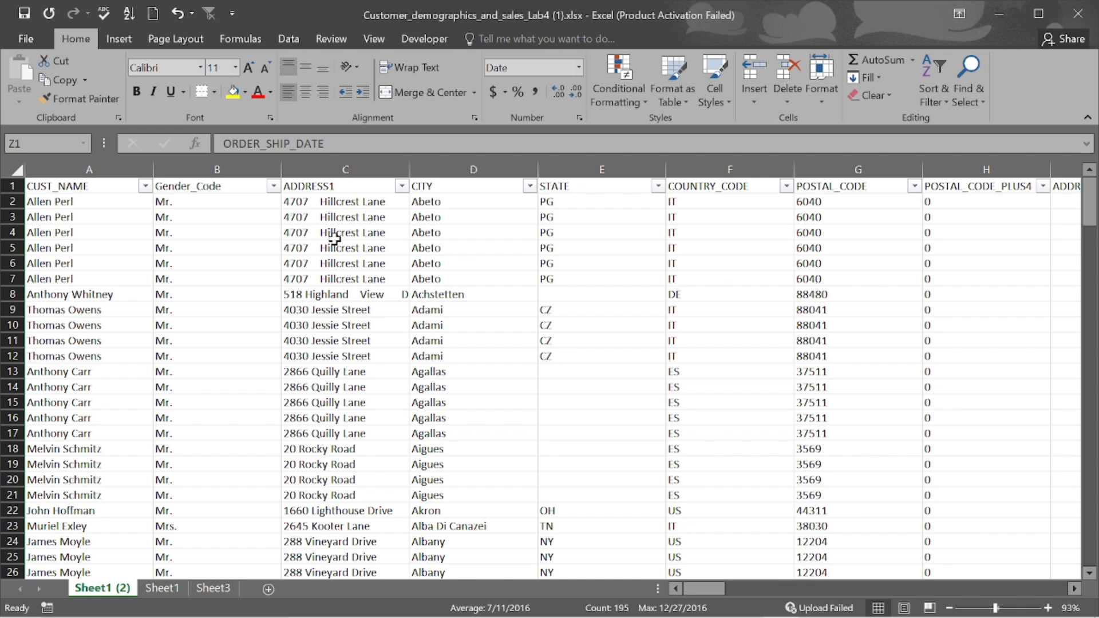
pyautogui.click(342, 170)
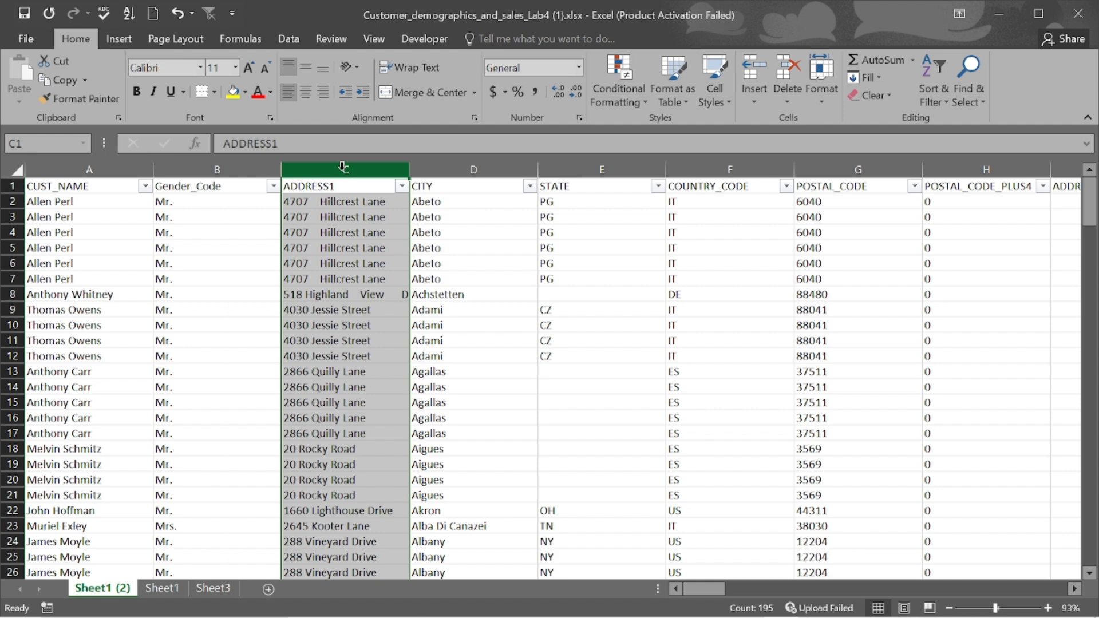
# - Insert a blank column D before the CITY column
pyautogui.click(325, 206)
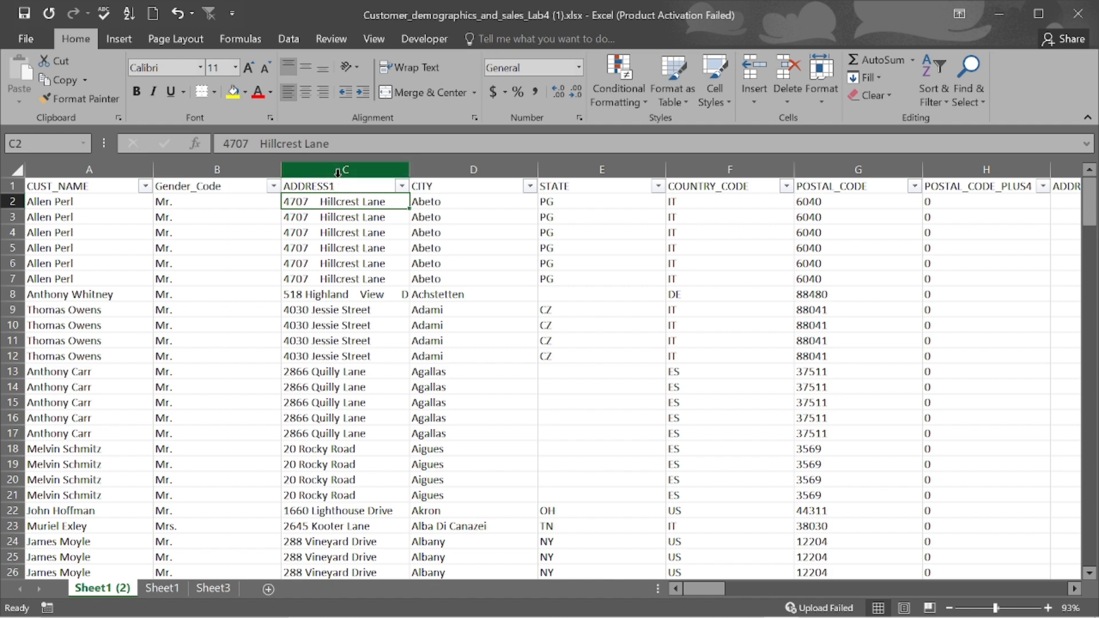
pyautogui.click(462, 172)
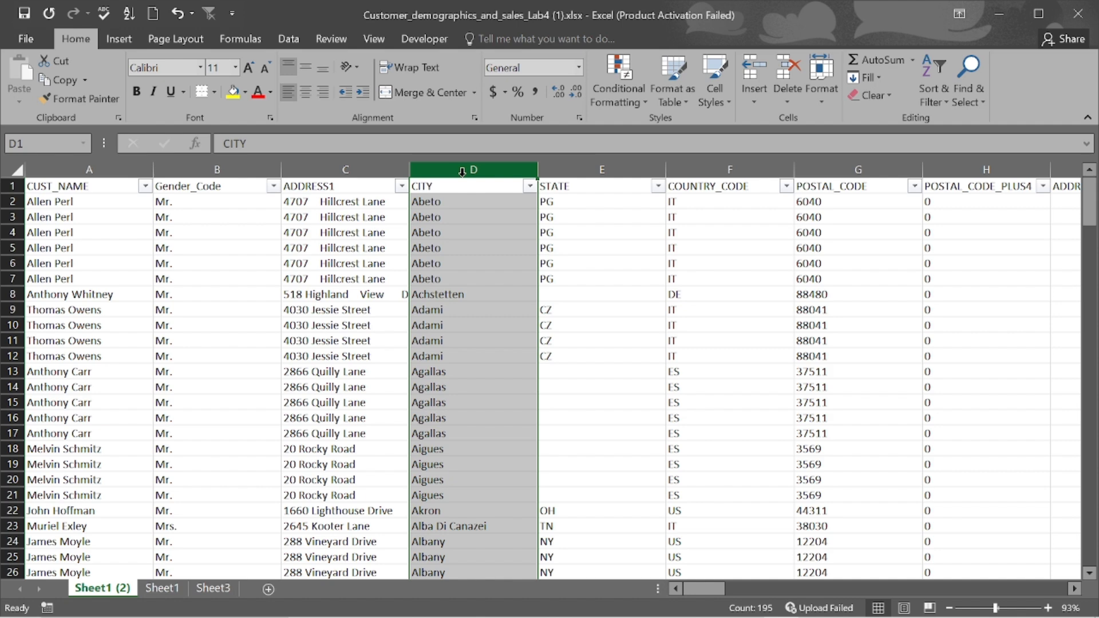
pyautogui.rightClick(462, 172)
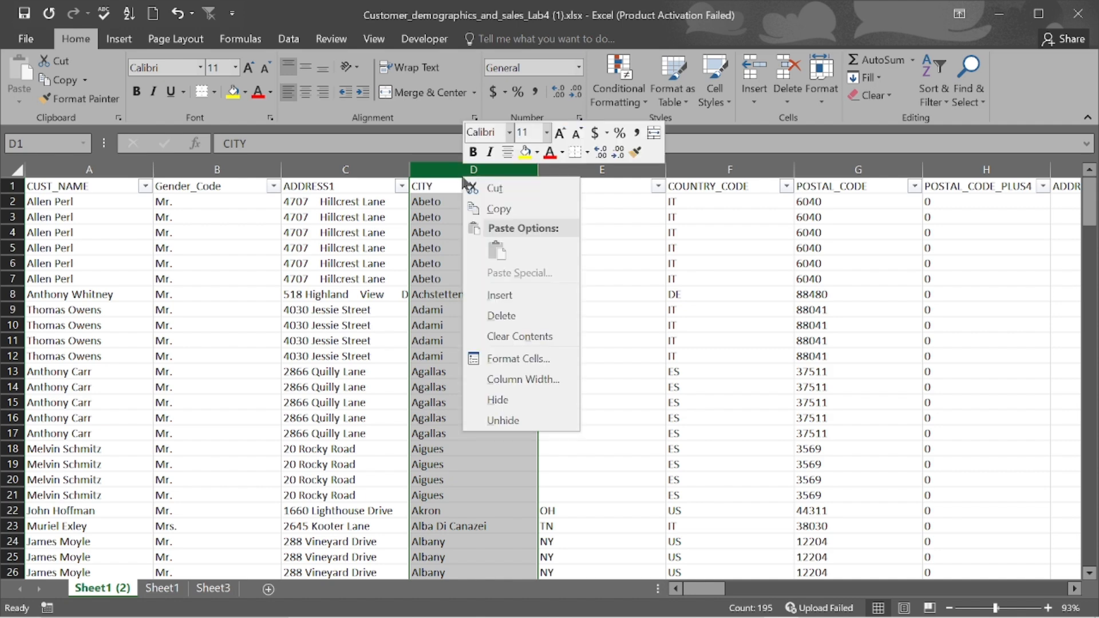
pyautogui.click(523, 300)
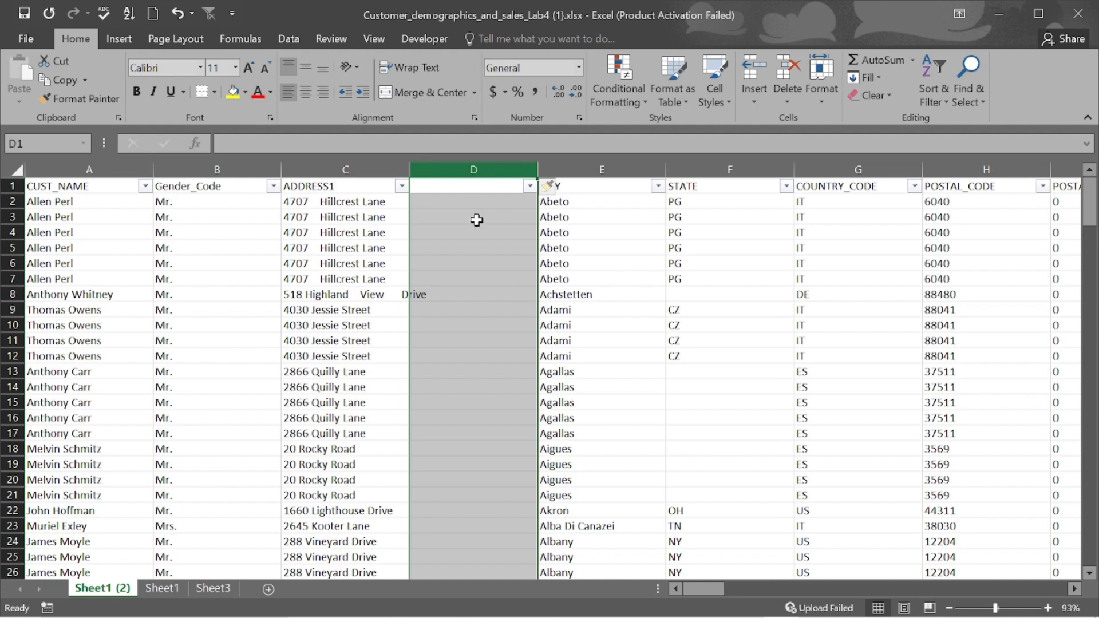
# - Enter the header 'ADDRESS1' in cell D1 of the new column
pyautogui.click(462, 186)
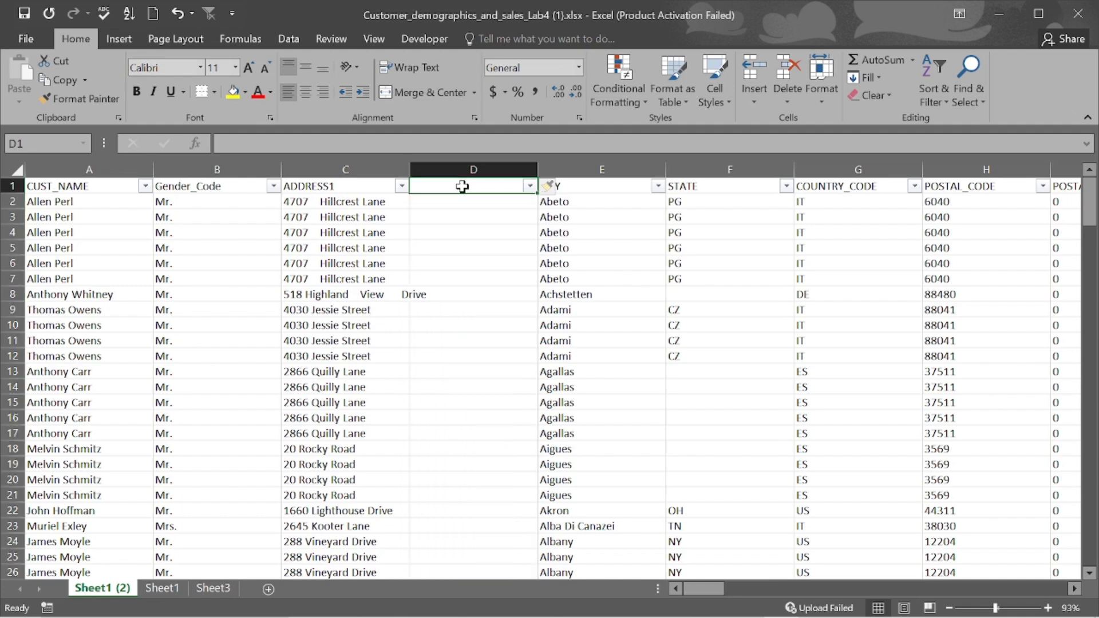
pyautogui.write('ADDRE')
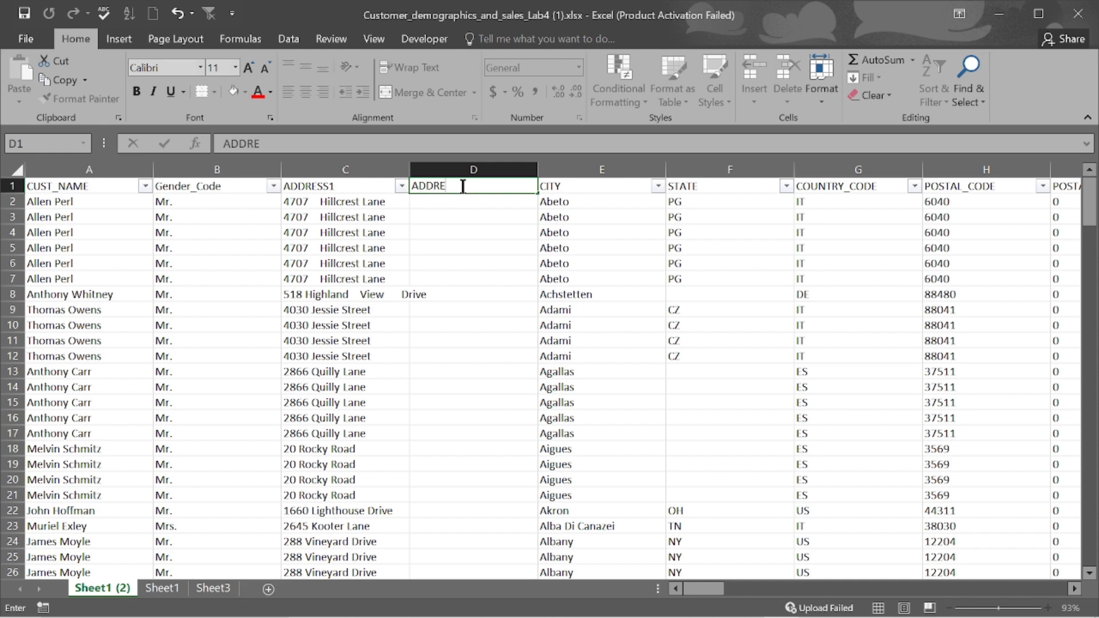
pyautogui.write('SS1')
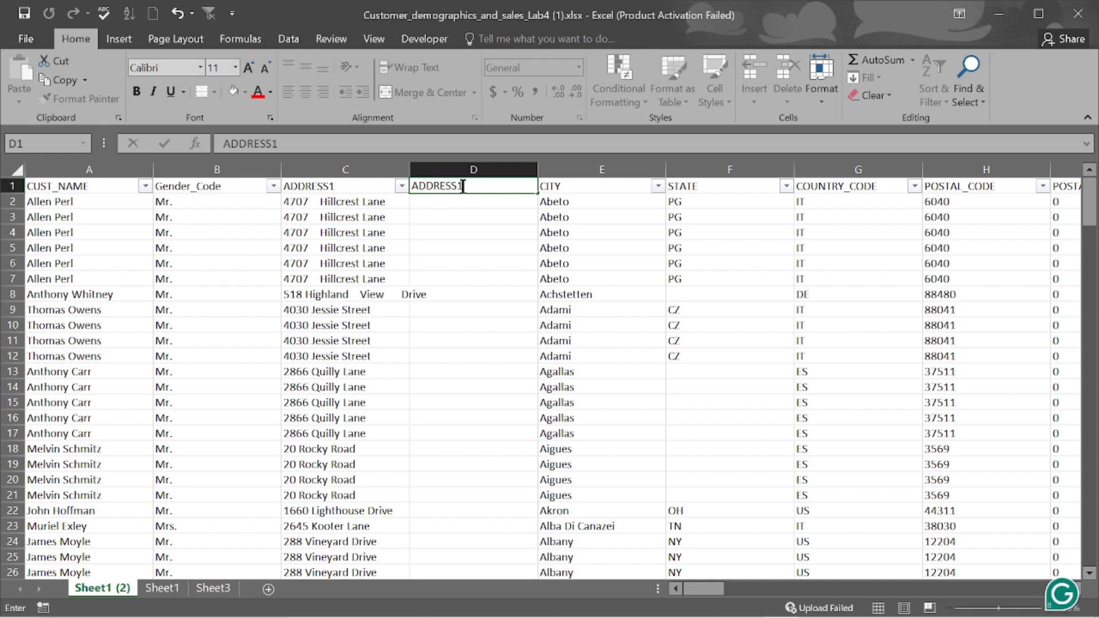
pyautogui.press('Return')
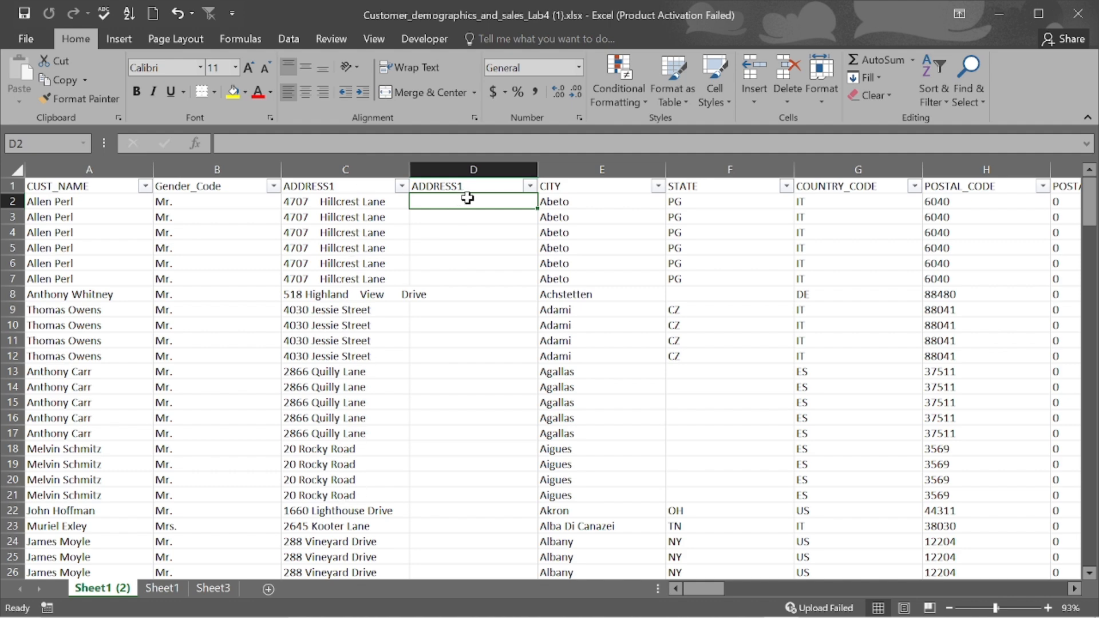
# - Enter =TRIM(C2) in D2 and fill it down column D
pyautogui.write('=T')
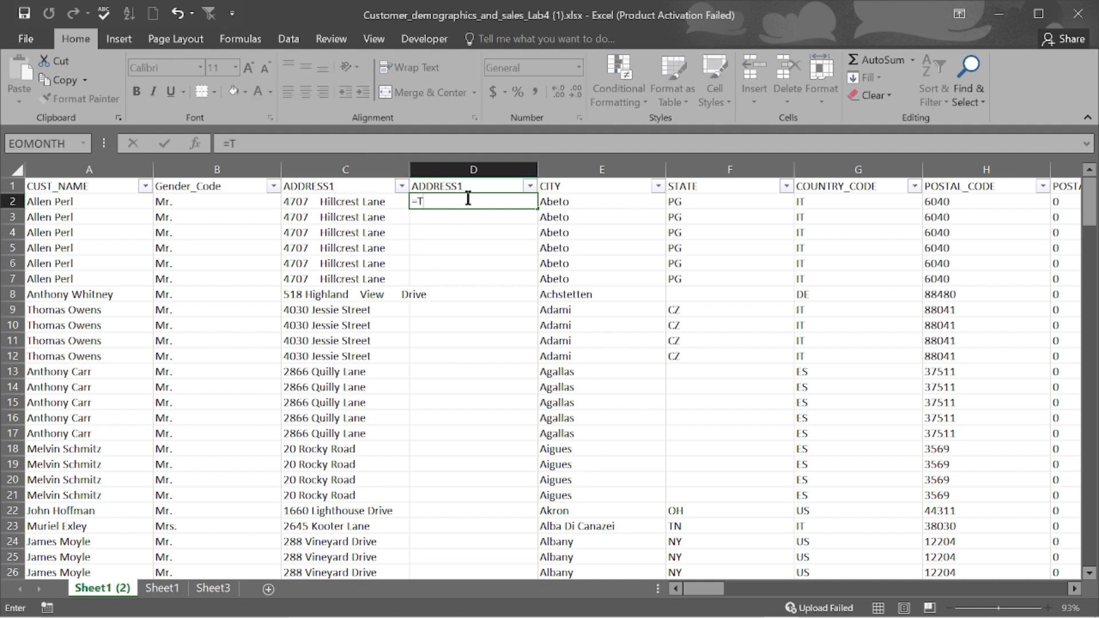
pyautogui.write('RIM(')
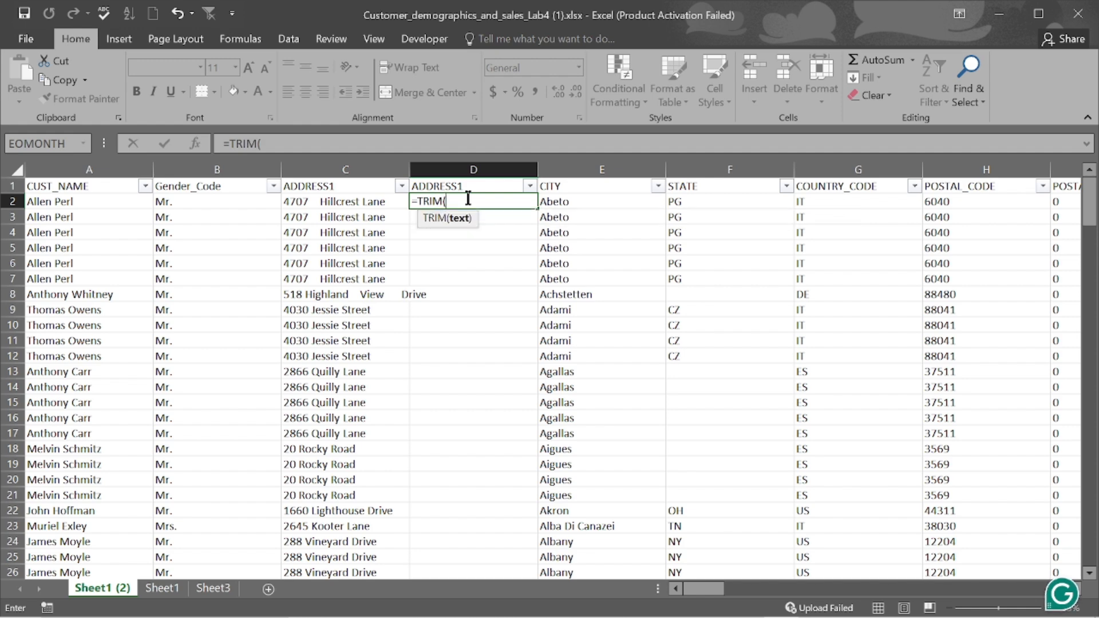
pyautogui.press('BackSpace')
pyautogui.press('BackSpace')
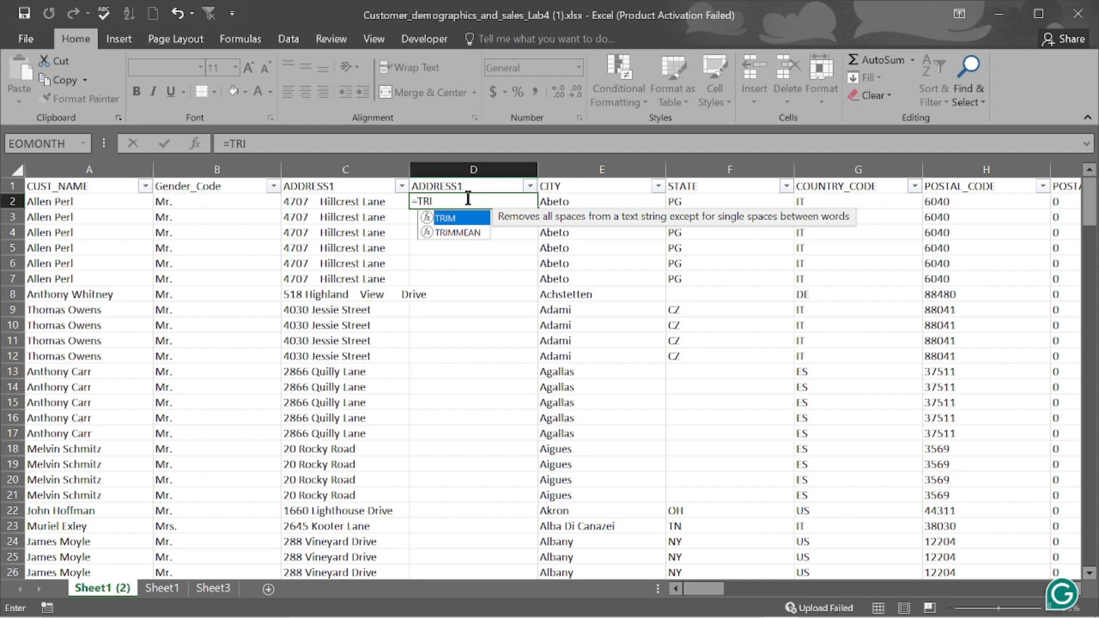
pyautogui.press('BackSpace')
pyautogui.write('I')
pyautogui.press('Tab')
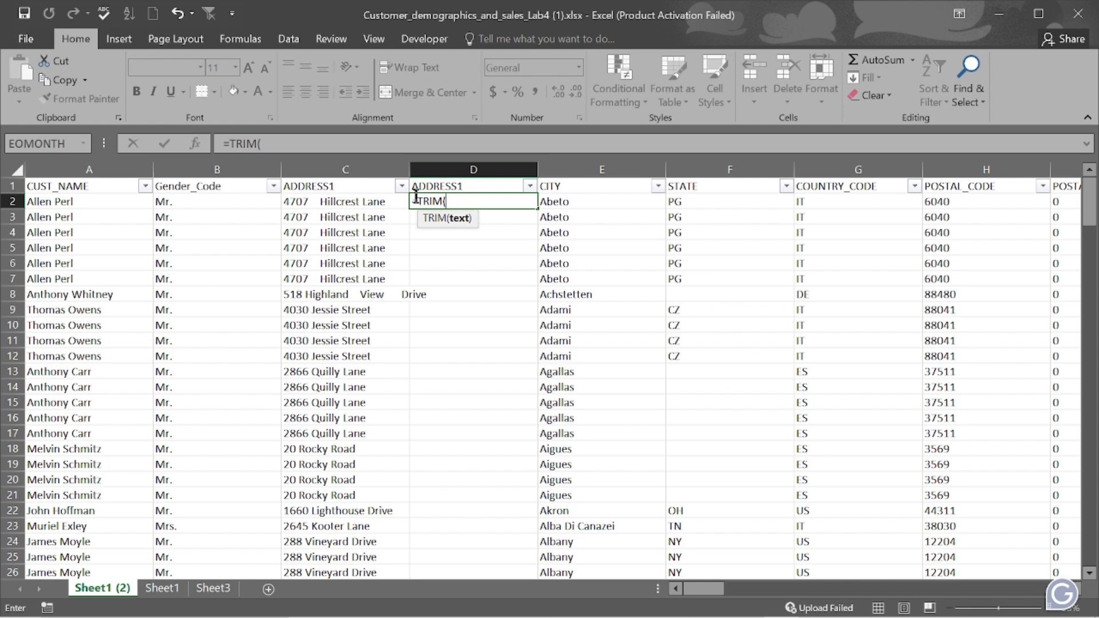
pyautogui.click(344, 201)
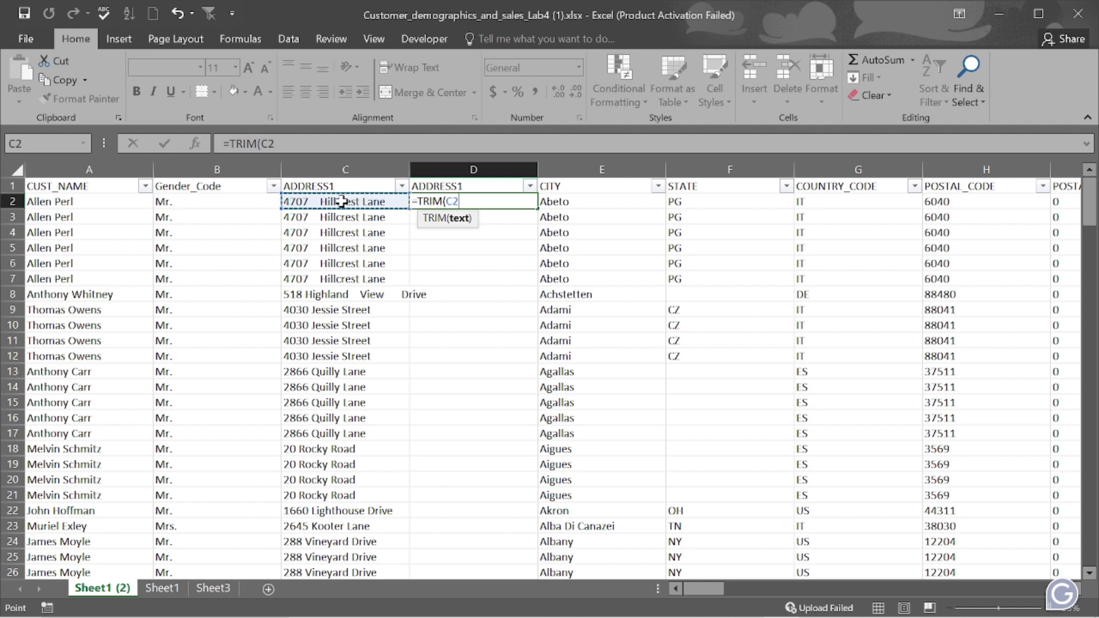
pyautogui.press('Return')
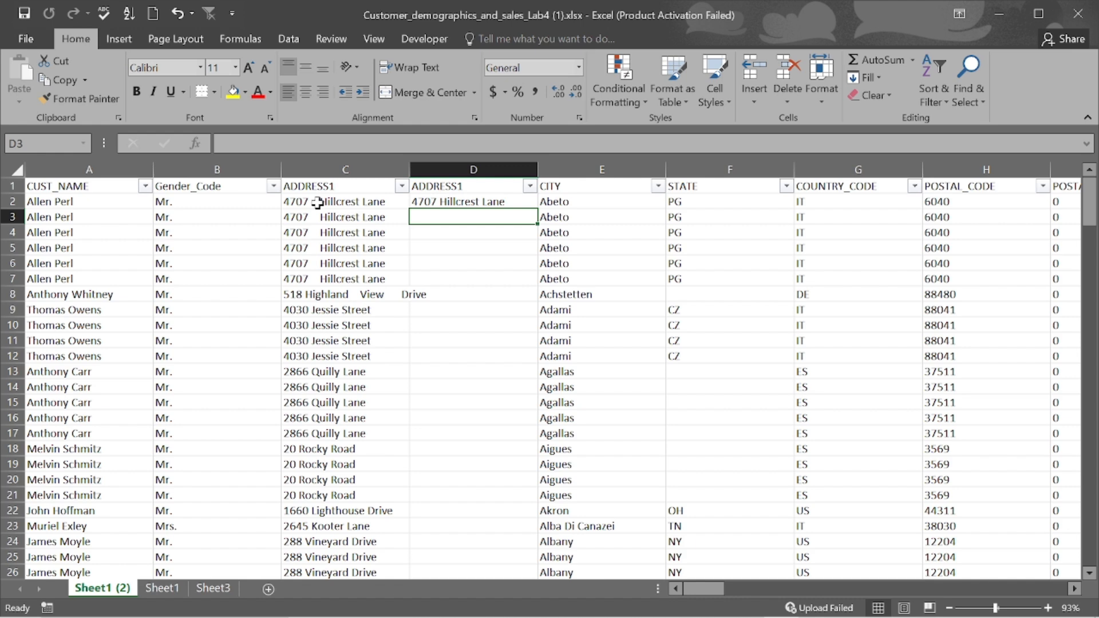
pyautogui.click(477, 201)
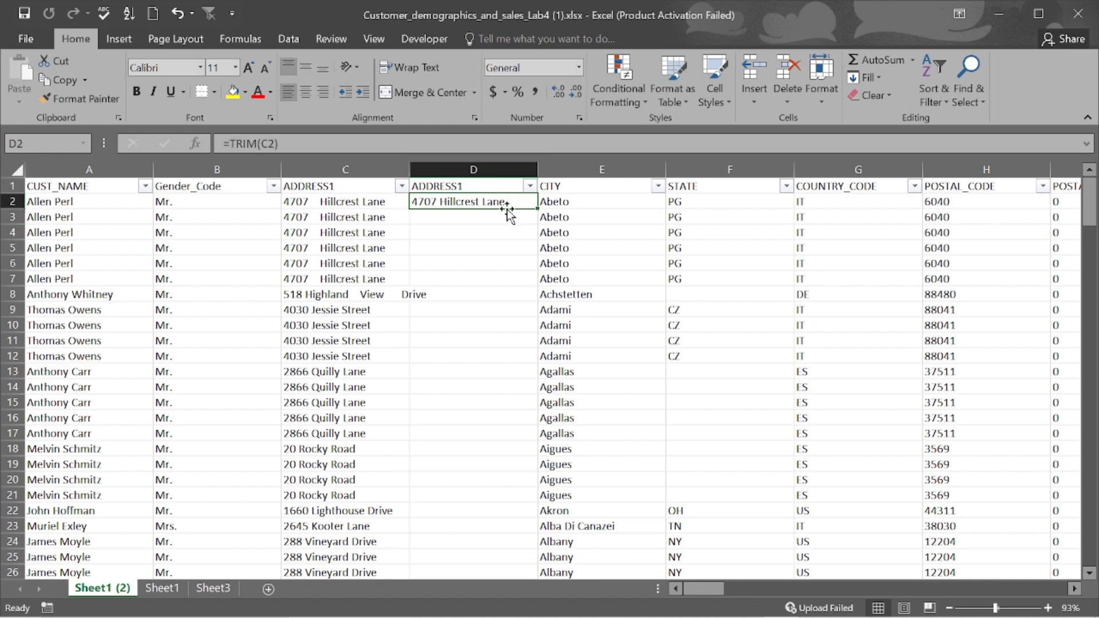
pyautogui.doubleClick(539, 208)
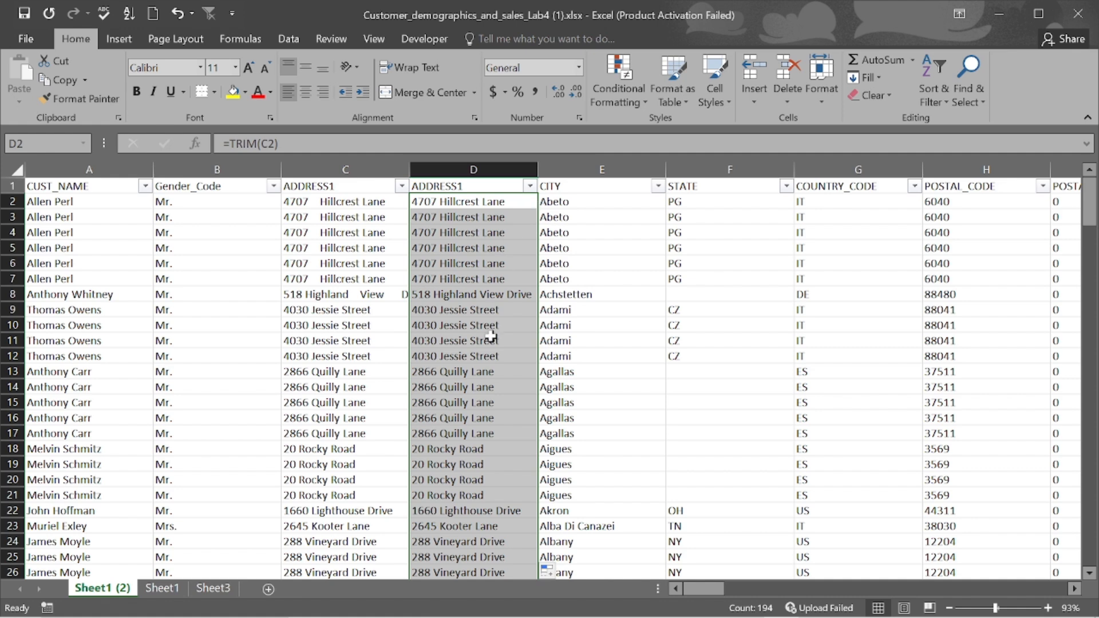
# - Copy column D's trimmed addresses and paste them into column C as values
pyautogui.click(470, 168)
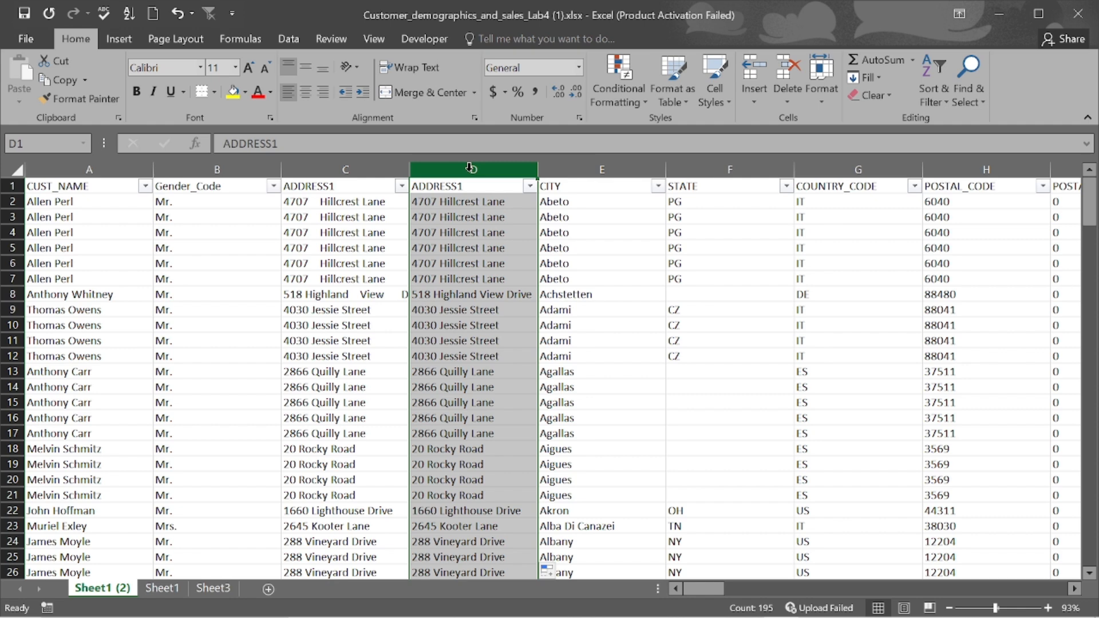
pyautogui.hotkey('ctrl', 'c')
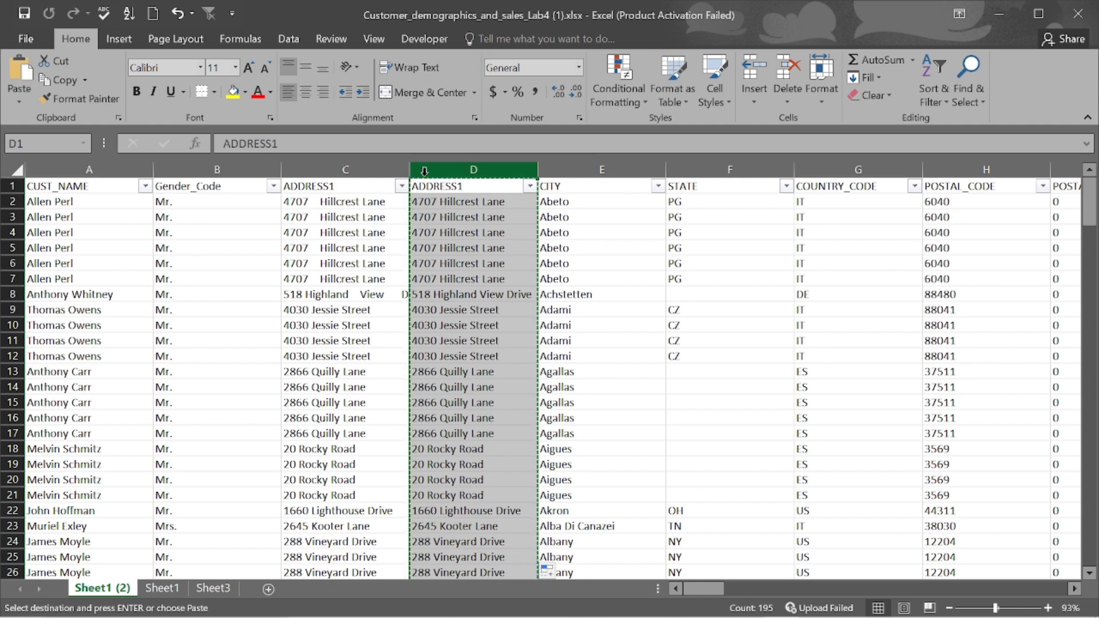
pyautogui.click(355, 167)
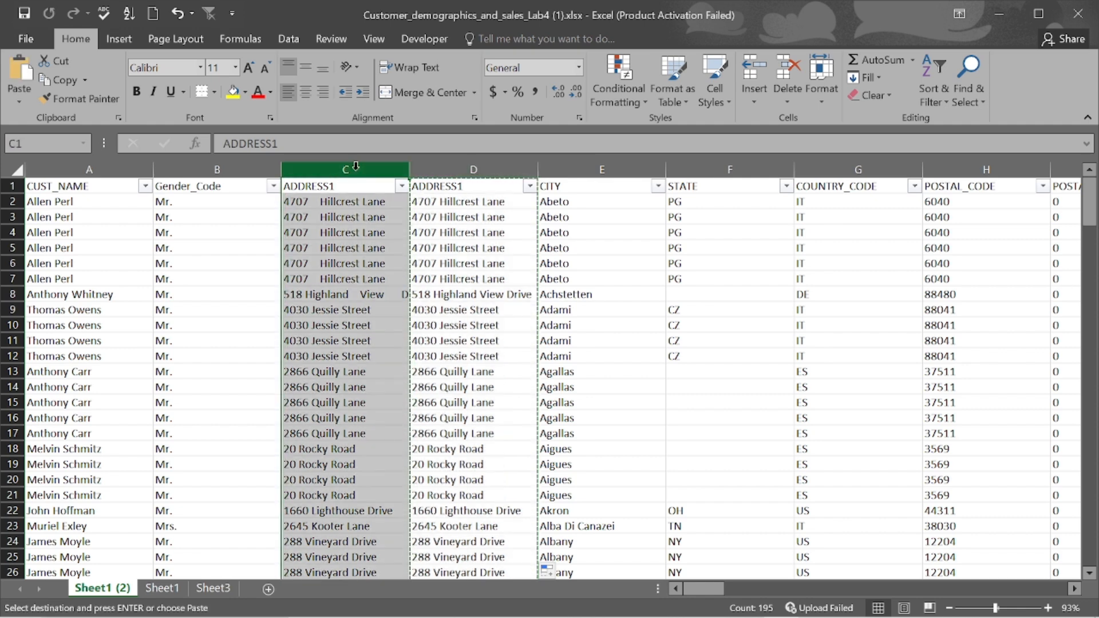
pyautogui.rightClick(355, 167)
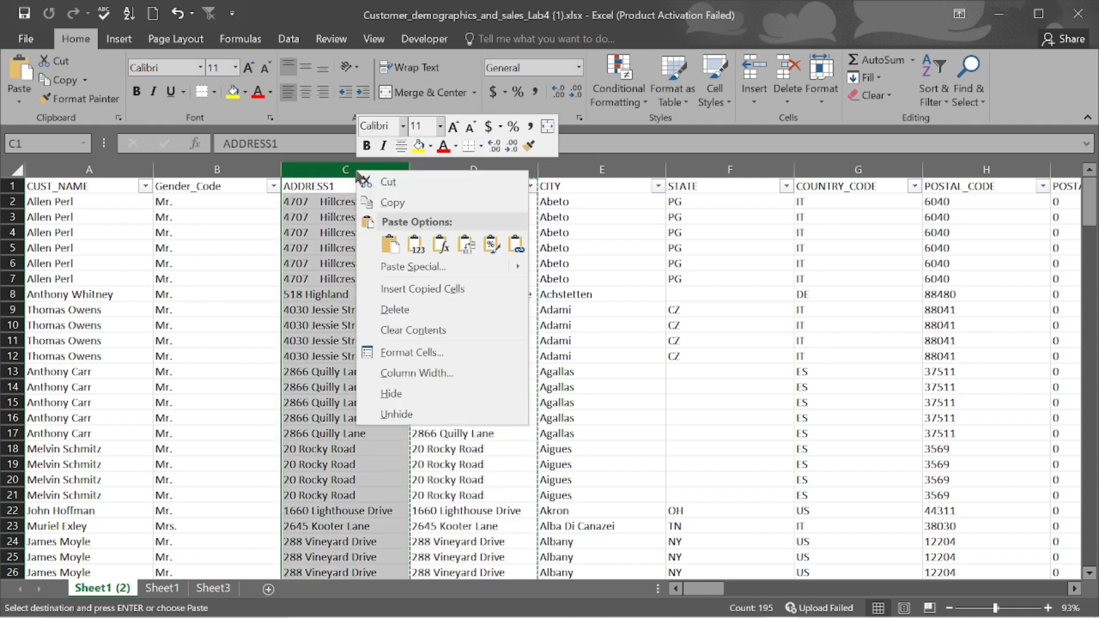
pyautogui.click(413, 245)
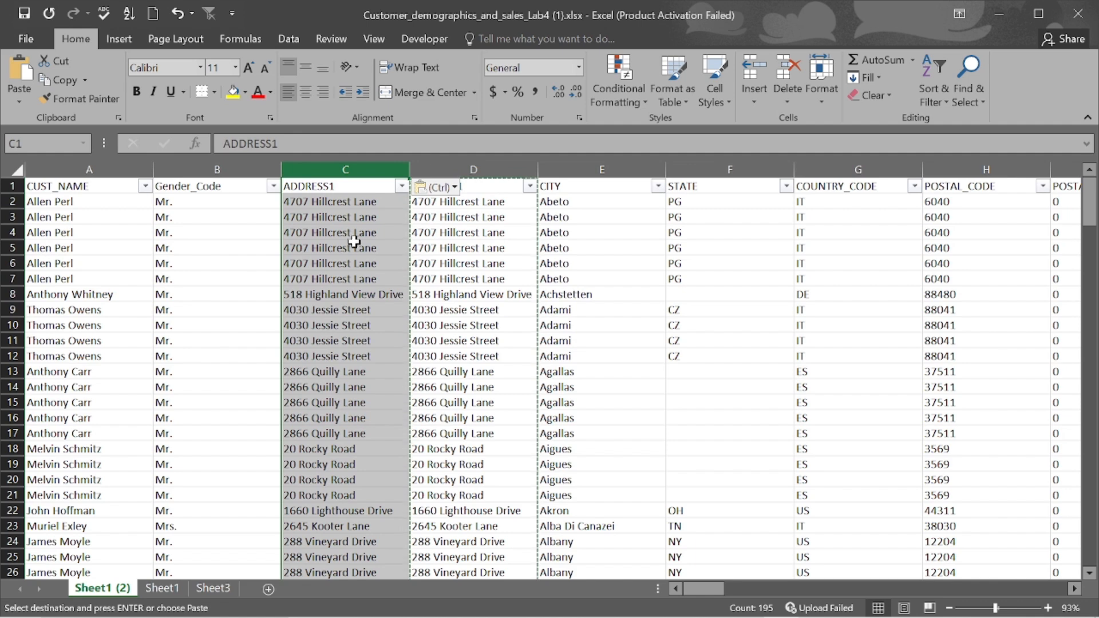
pyautogui.click(470, 218)
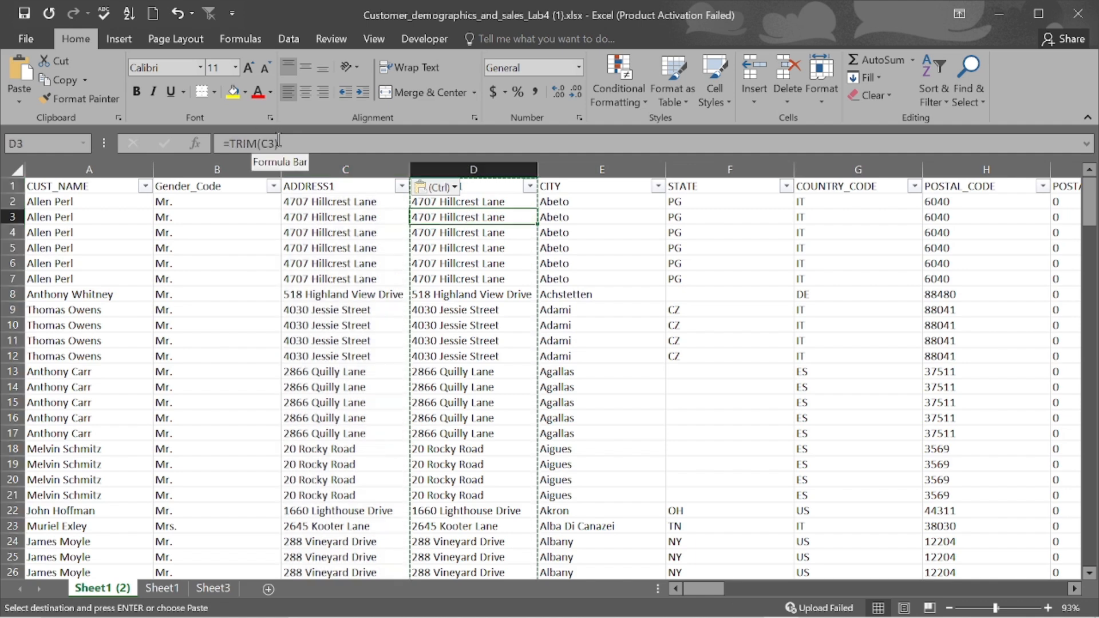
pyautogui.click(331, 218)
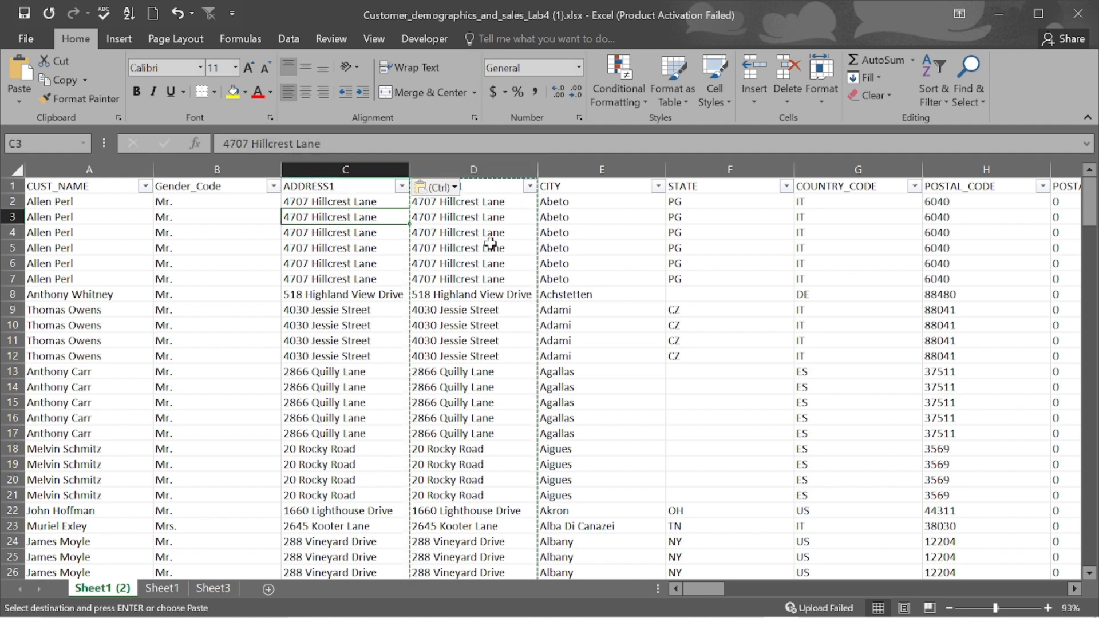
# - Delete the helper column D and bring up PowerPoint's Flash Fill slide
pyautogui.click(487, 170)
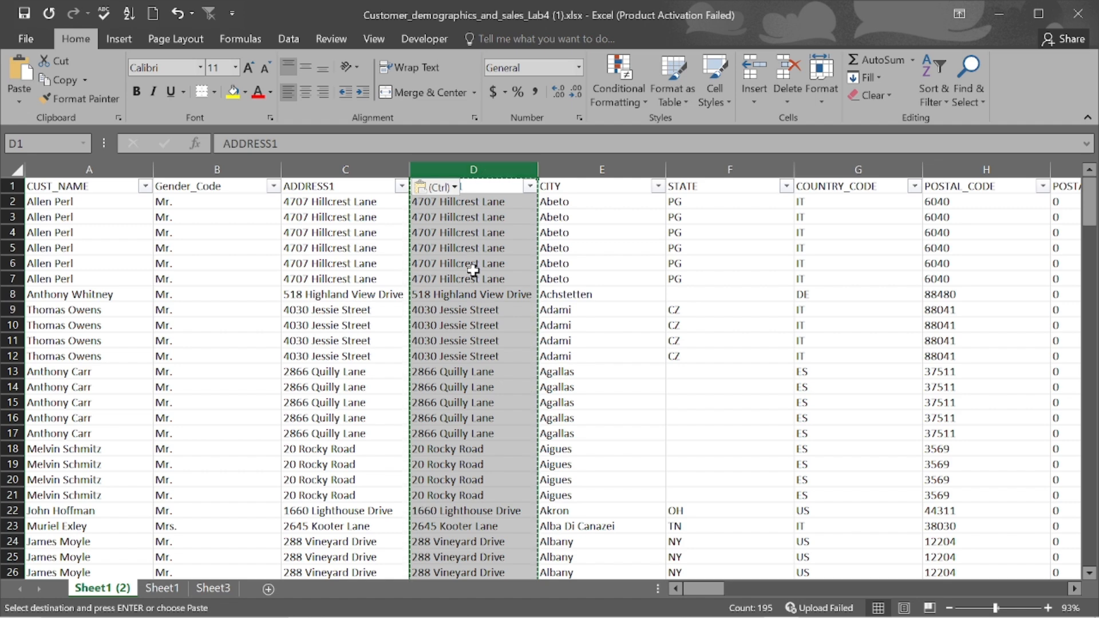
pyautogui.rightClick(489, 224)
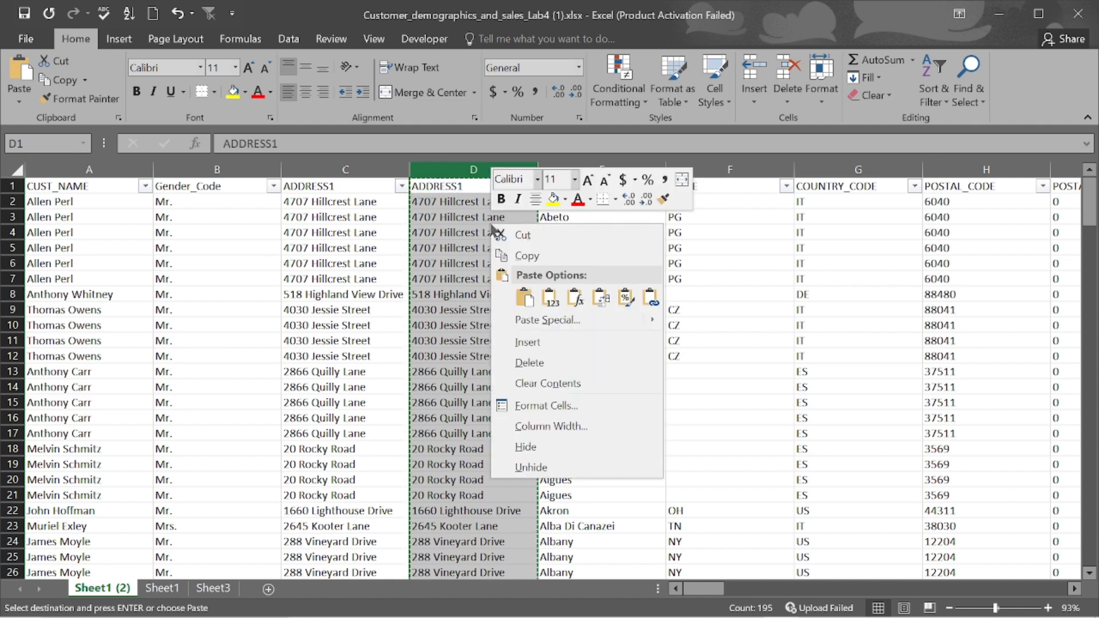
pyautogui.click(537, 371)
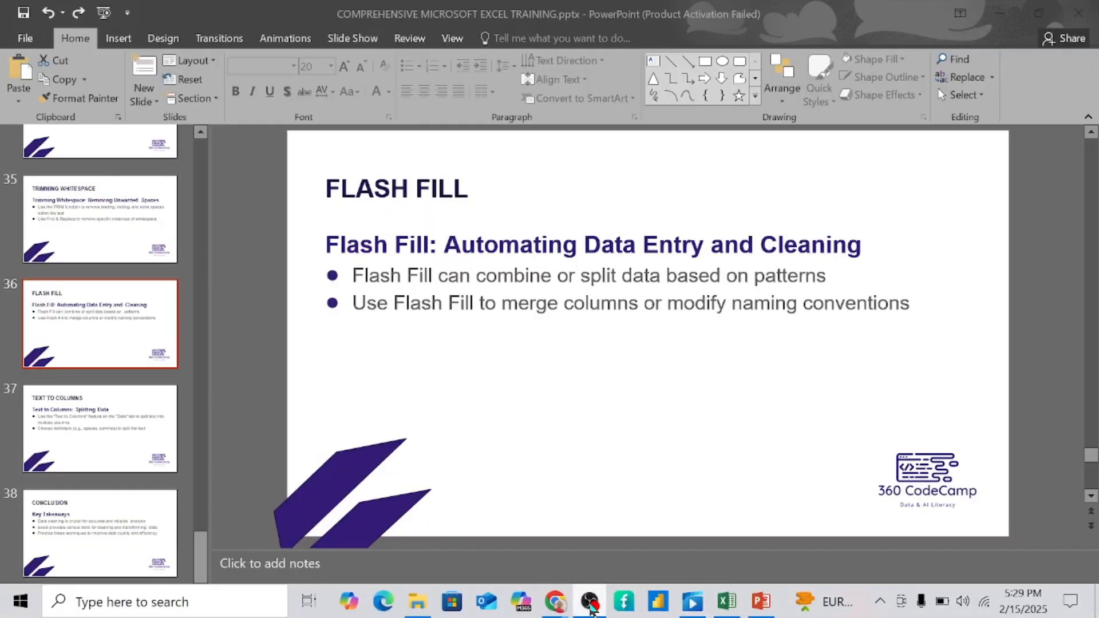
pyautogui.moveTo(592, 611)
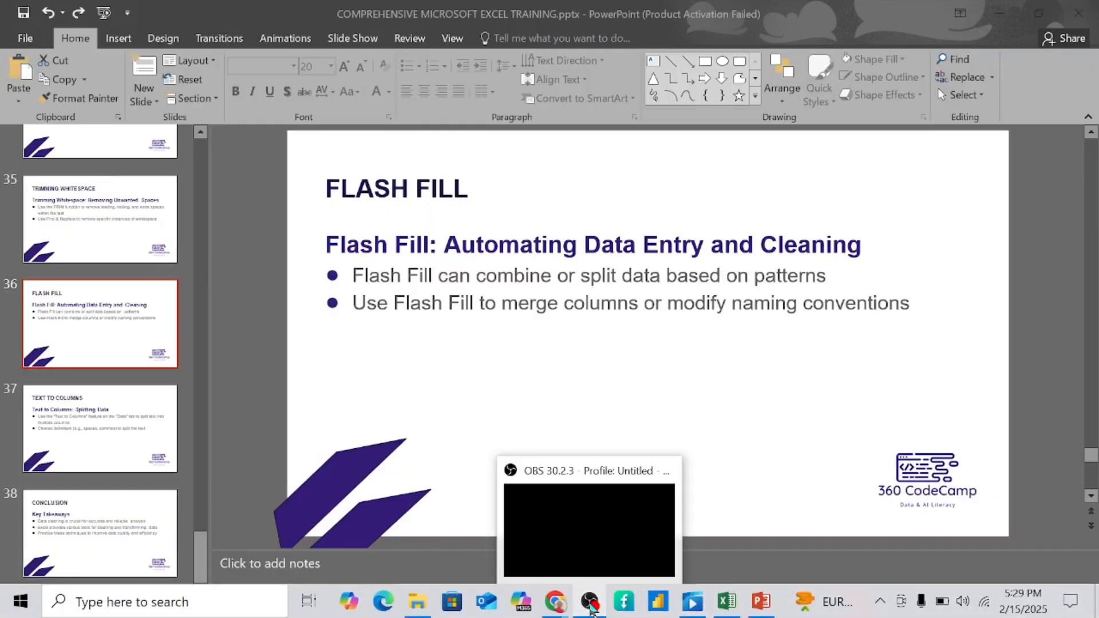
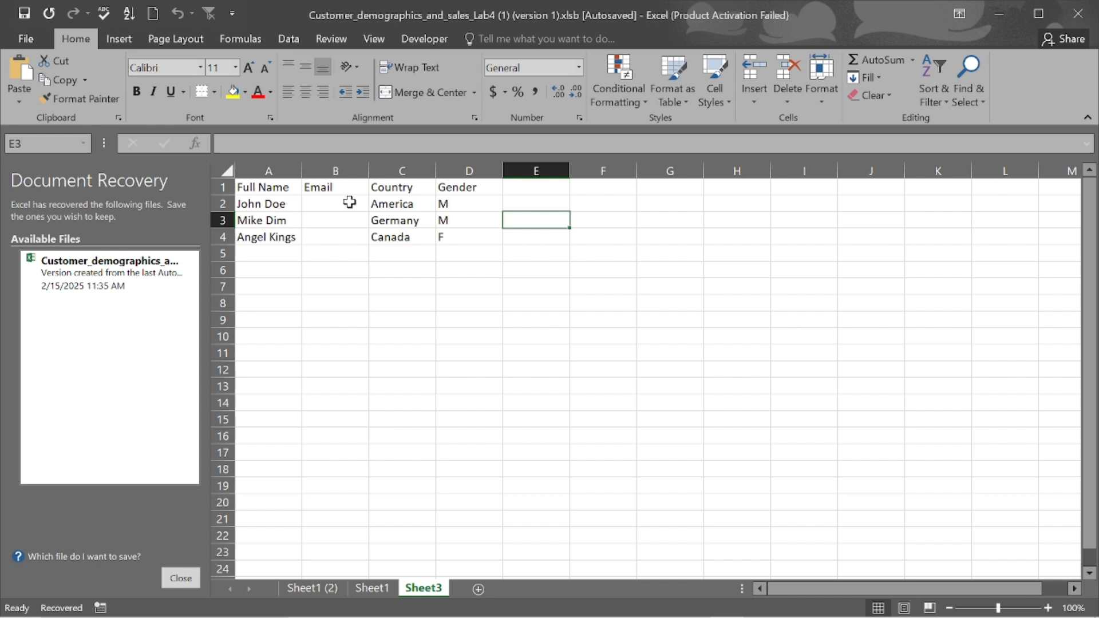
# - Enter the first person's e-mail address in cell B2 of the Email column
pyautogui.click(349, 202)
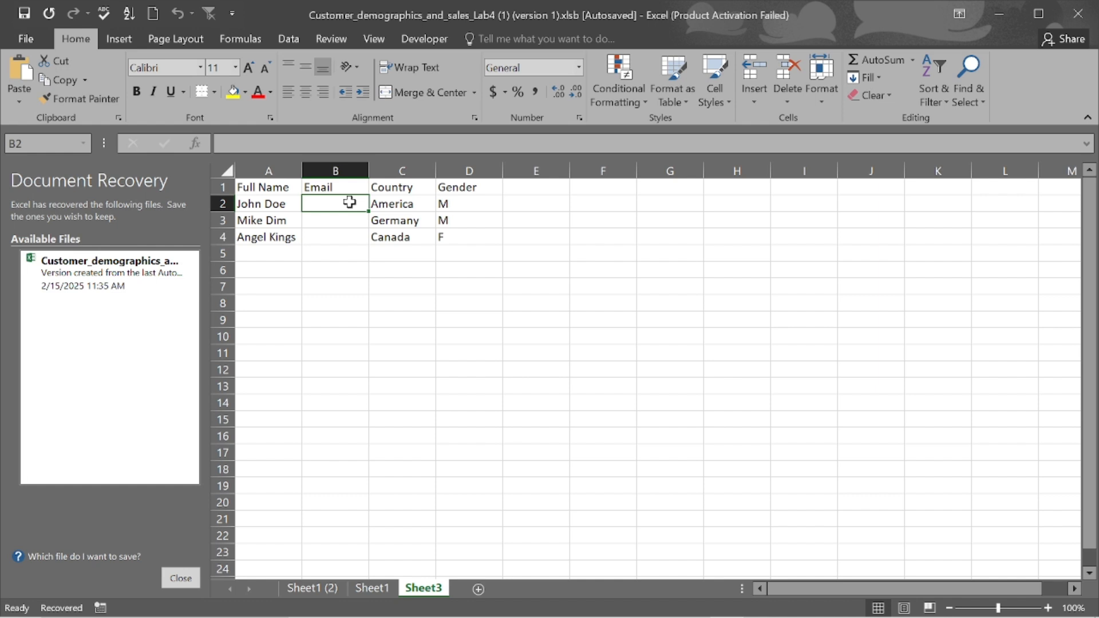
pyautogui.doubleClick(350, 202)
pyautogui.write('jo')
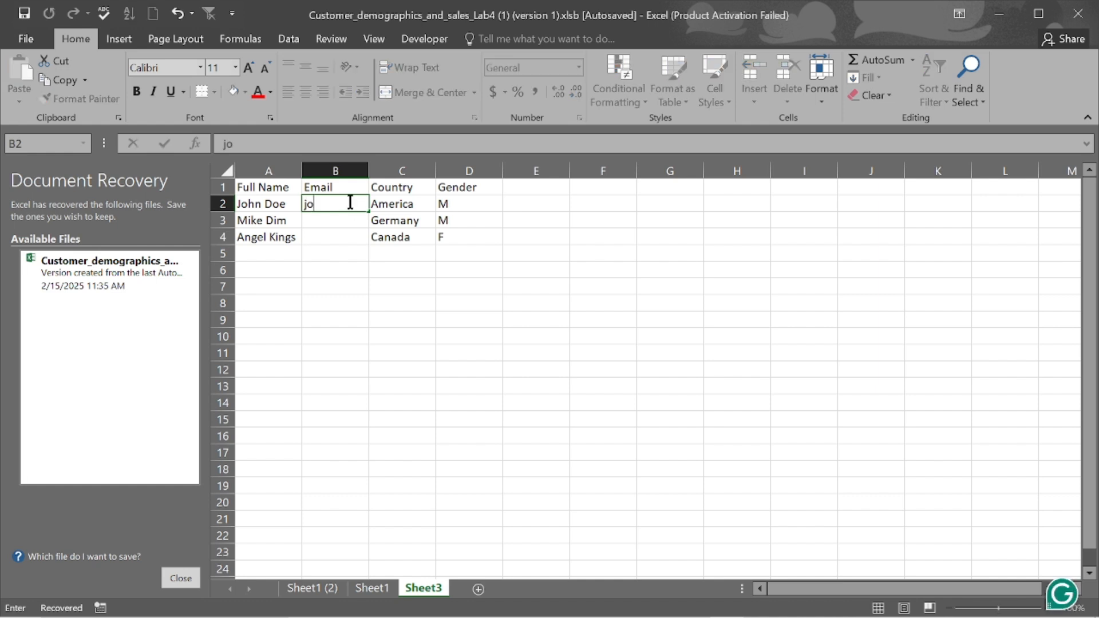
pyautogui.write('hndoe')
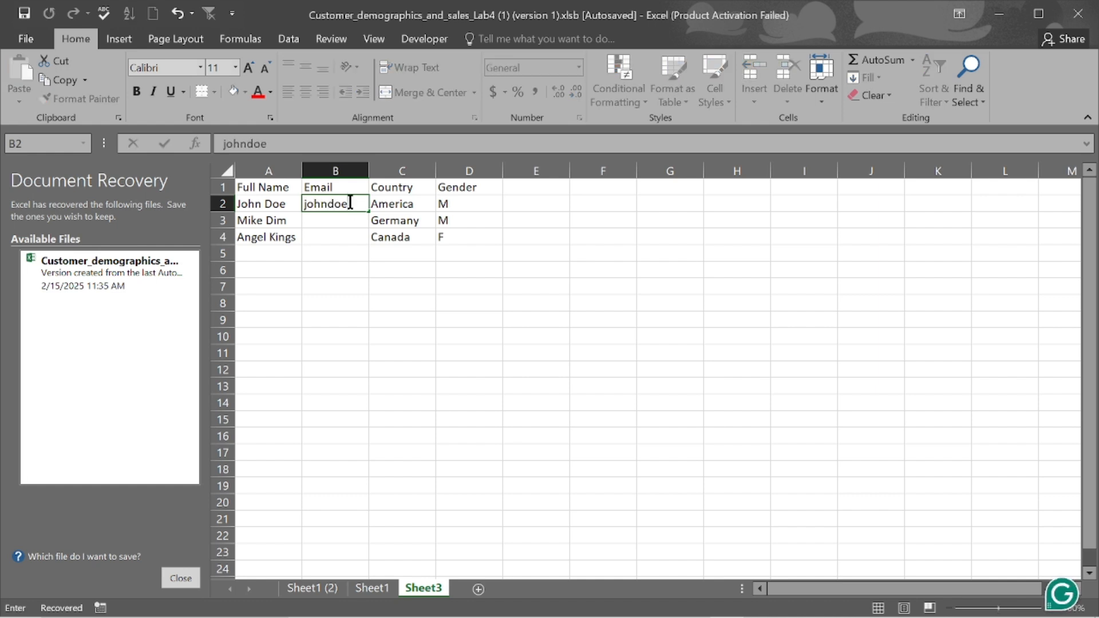
pyautogui.write('@gmail')
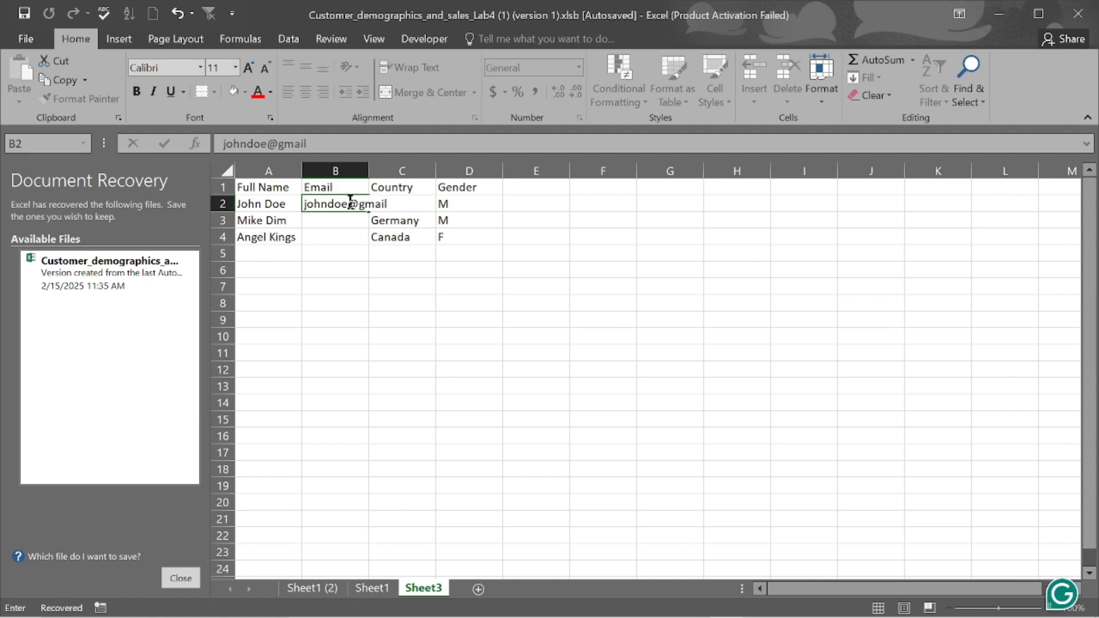
pyautogui.write('.com')
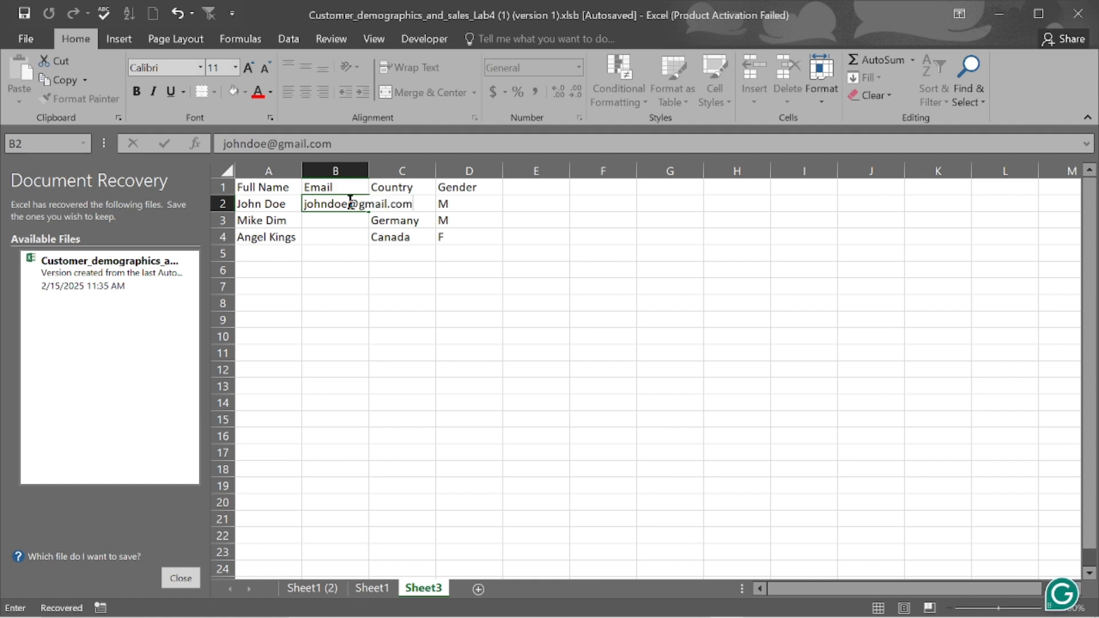
pyautogui.press('Return')
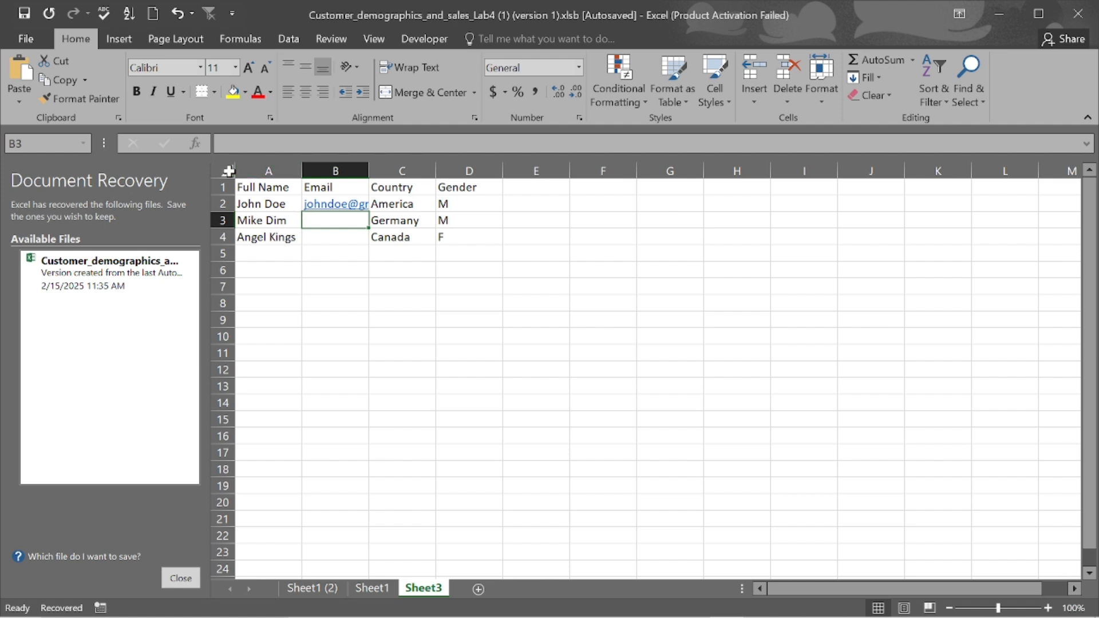
# - Widen all the worksheet's columns so the e-mail address shows in full
pyautogui.click(228, 170)
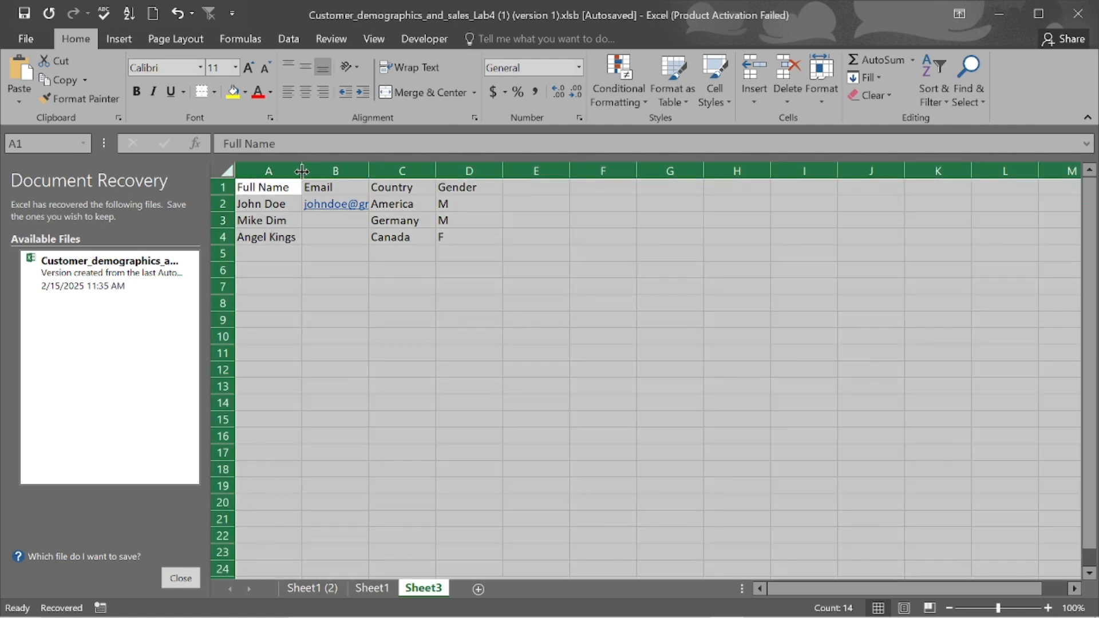
pyautogui.moveTo(302, 170); pyautogui.dragTo(336, 171)
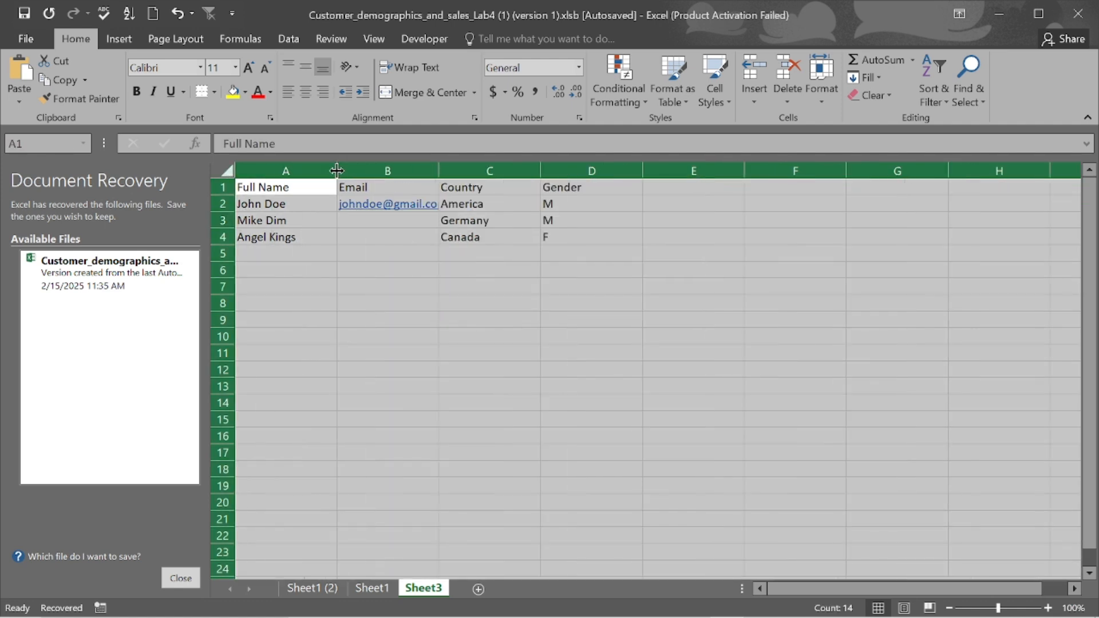
pyautogui.click(533, 270)
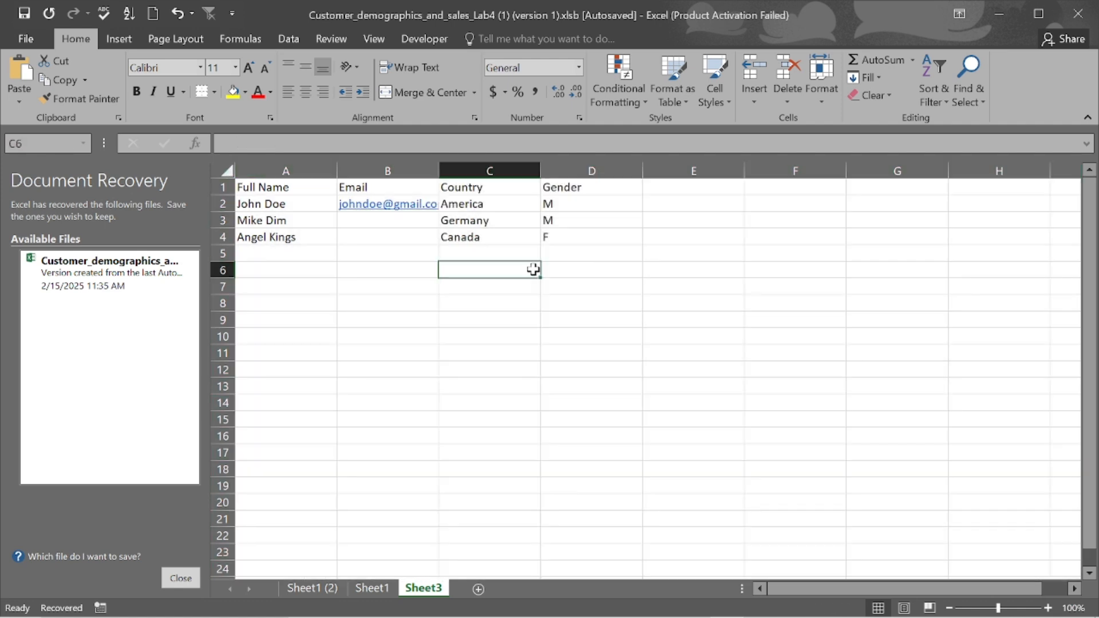
pyautogui.click(227, 171)
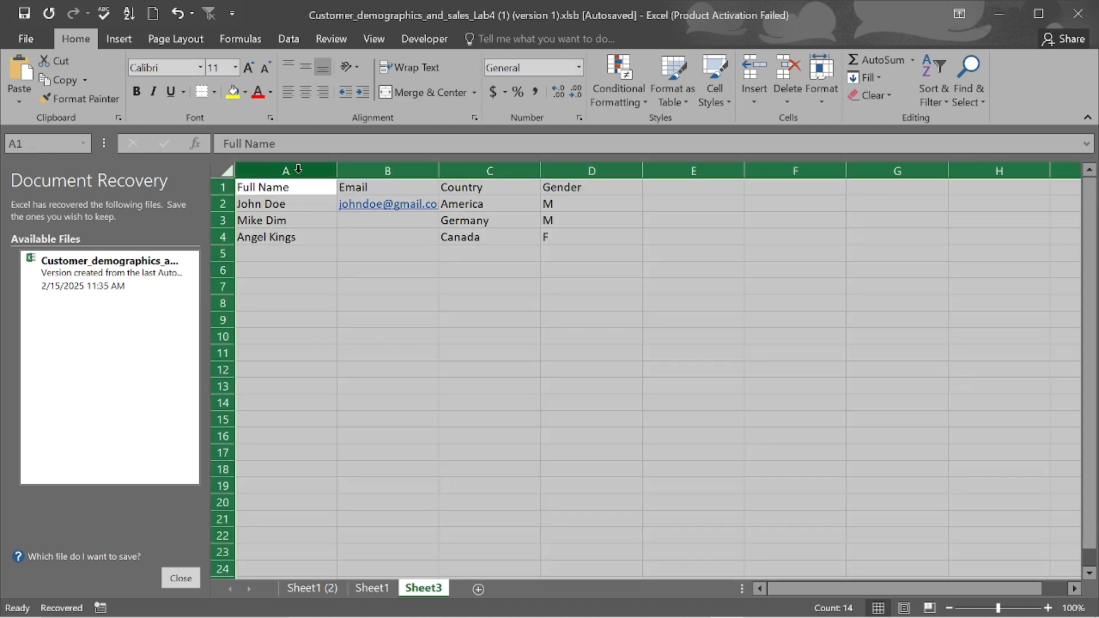
pyautogui.moveTo(439, 171); pyautogui.dragTo(490, 172)
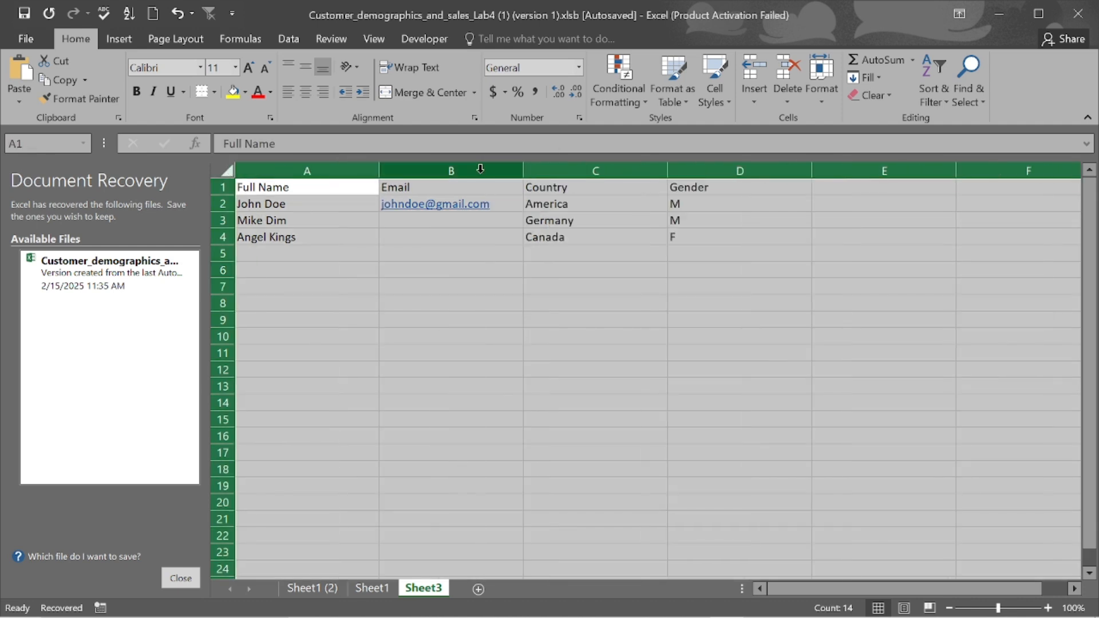
pyautogui.click(628, 317)
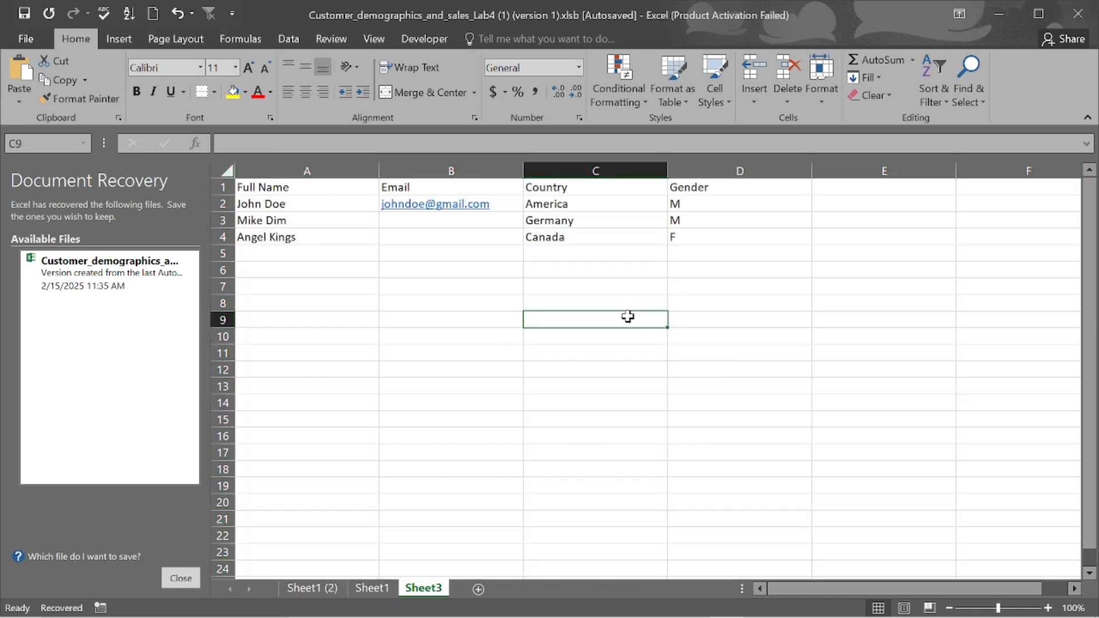
# - Start typing an entry in the second person's Email cell, then erase it
pyautogui.click(505, 203)
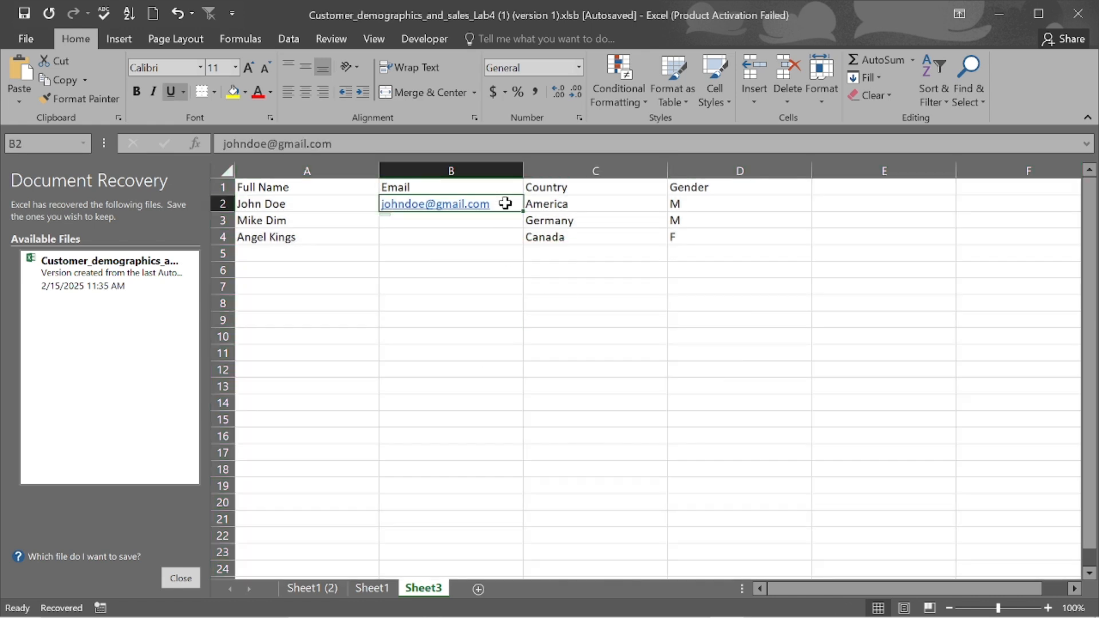
pyautogui.press('Down')
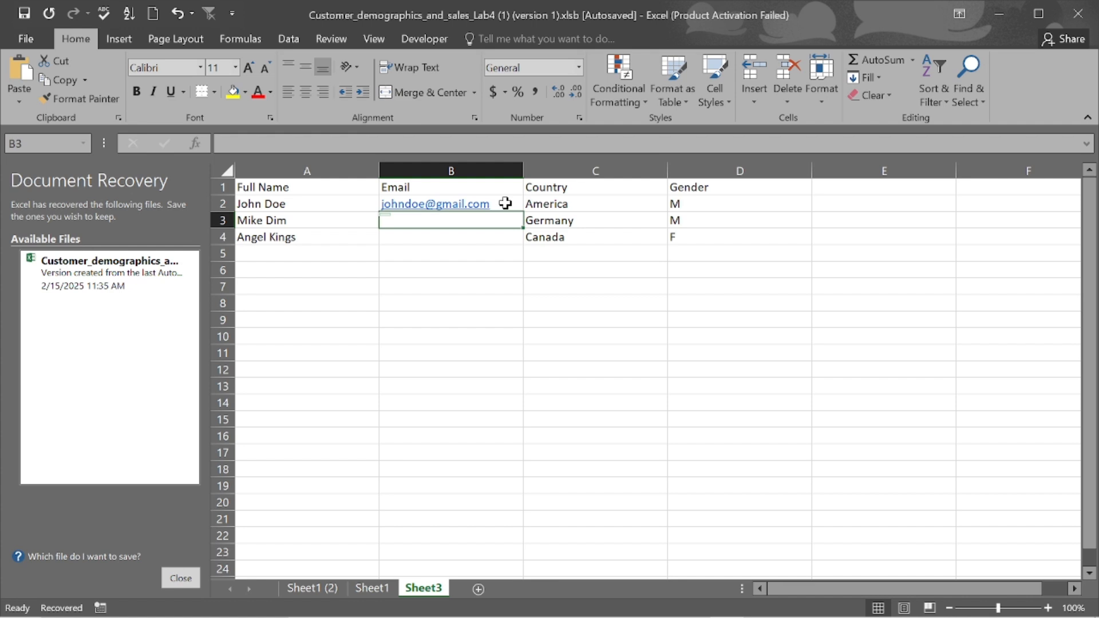
pyautogui.write('mi')
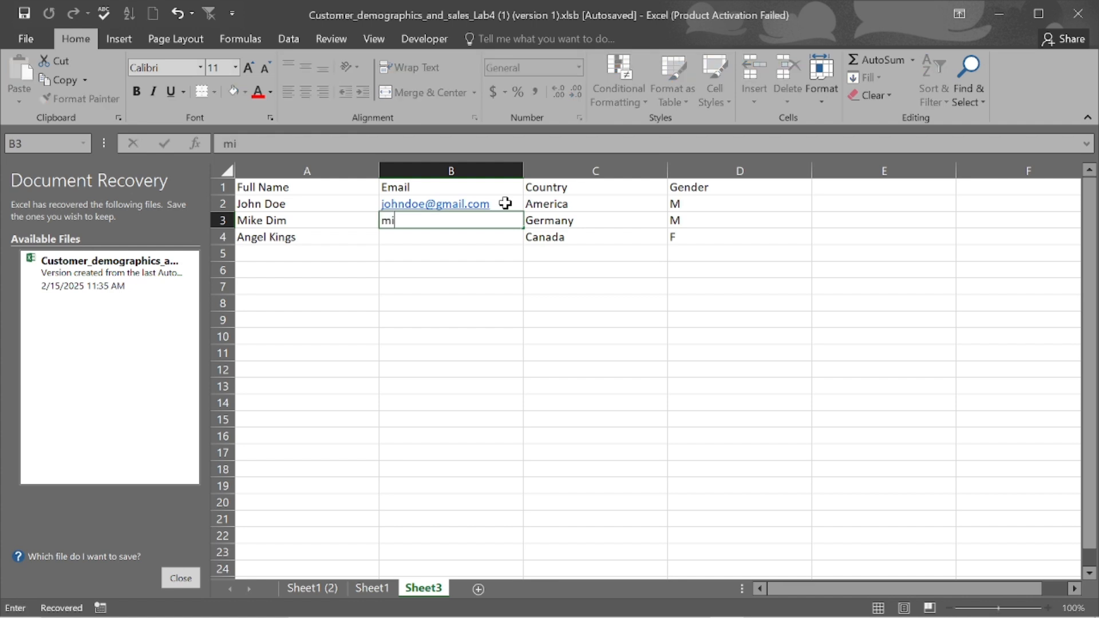
pyautogui.write('kedim')
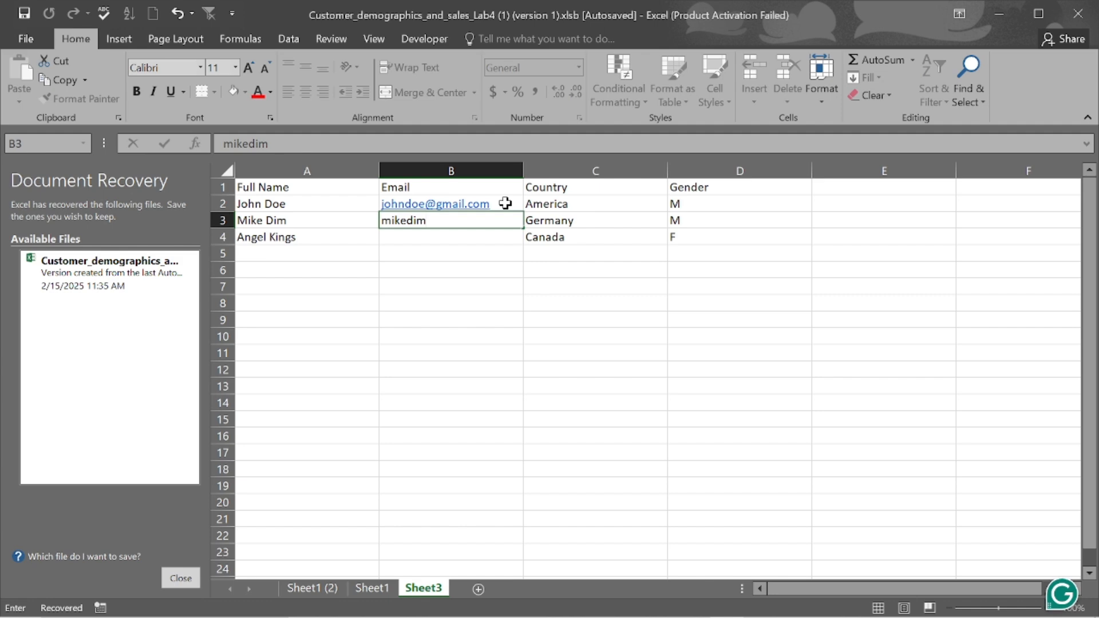
pyautogui.press('BackSpace')
pyautogui.press('BackSpace')
pyautogui.press('BackSpace')
pyautogui.press('BackSpace')
pyautogui.press('BackSpace')
pyautogui.press('BackSpace')
pyautogui.press('BackSpace')
# - Capitalise the first-name and surname initials in the first e-mail address
pyautogui.click(385, 207)
pyautogui.doubleClick(387, 206)
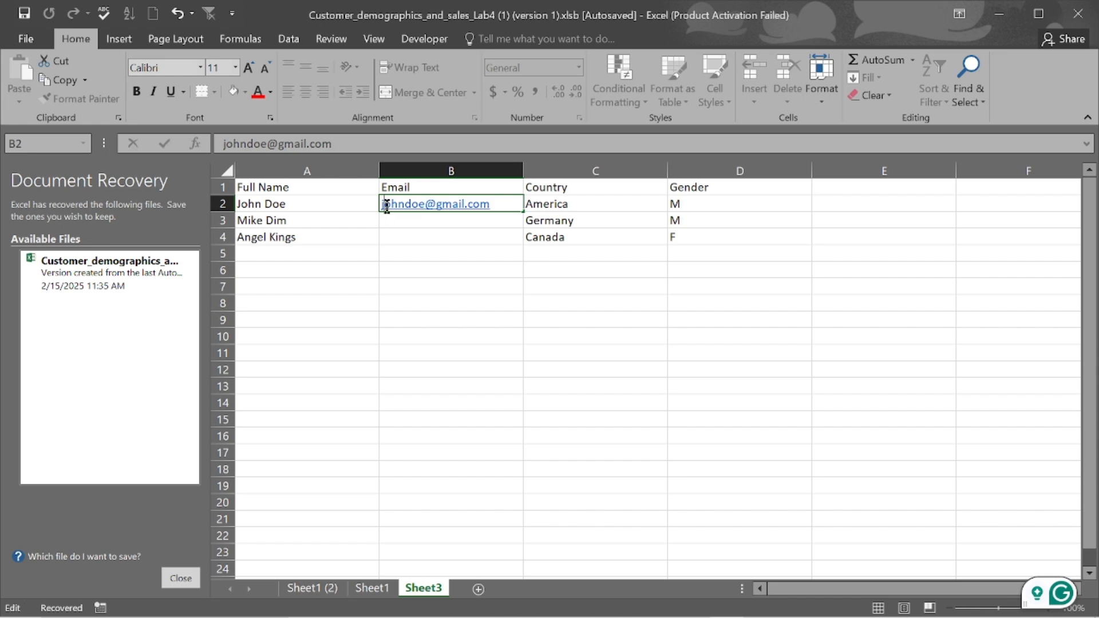
pyautogui.press('BackSpace')
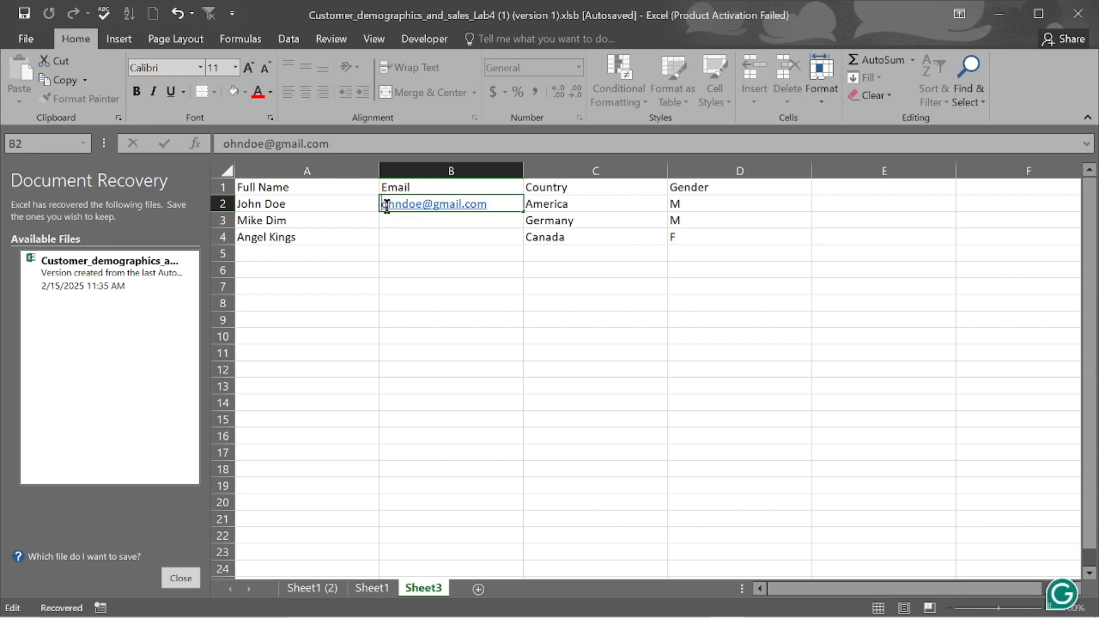
pyautogui.write('J')
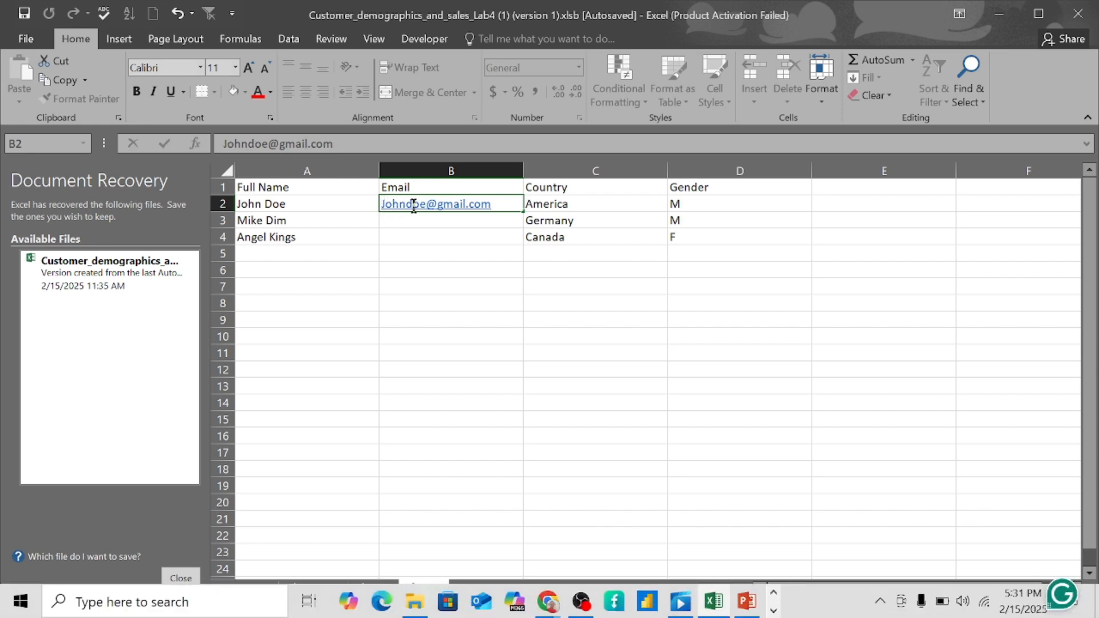
pyautogui.click(412, 204)
pyautogui.press('BackSpace')
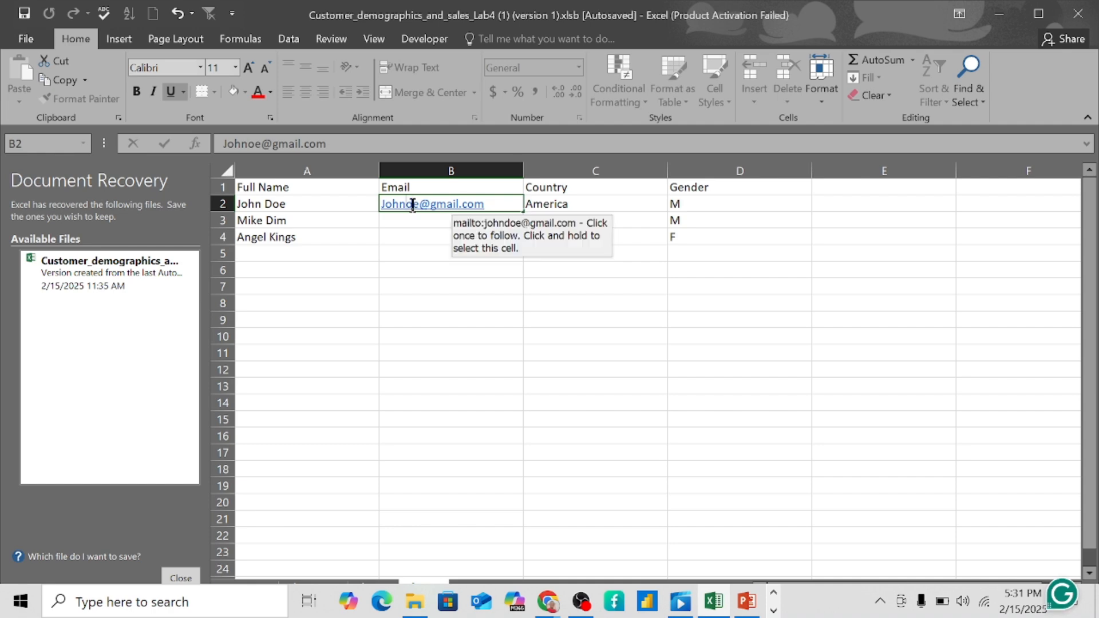
pyautogui.write('D')
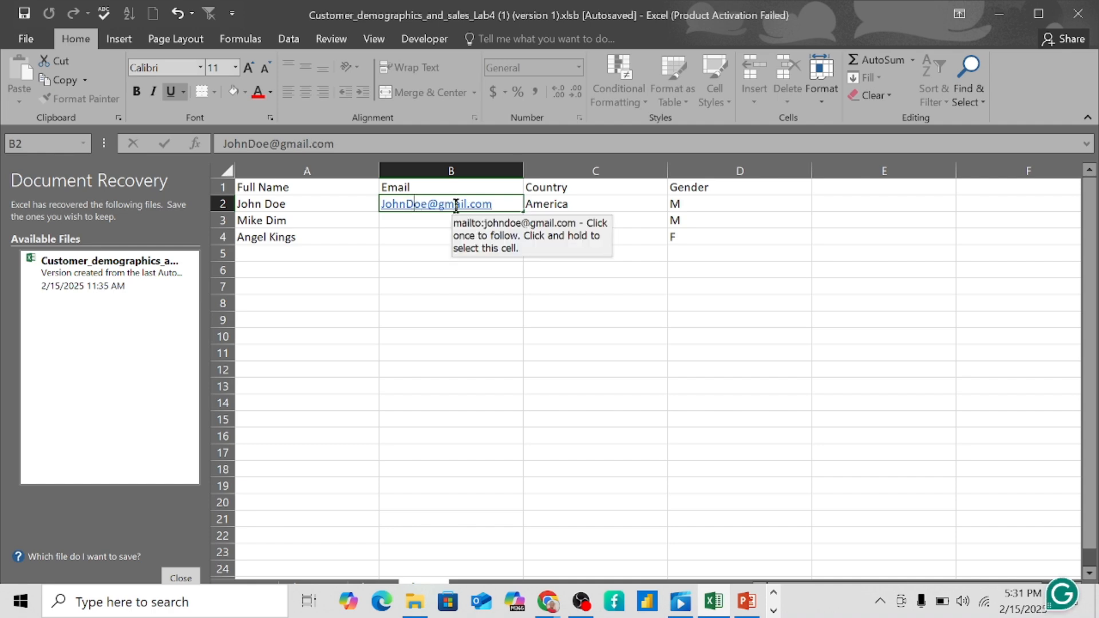
pyautogui.press('Return')
# - Type the second person's e-mail entry in the next Email cell
pyautogui.press('Up')
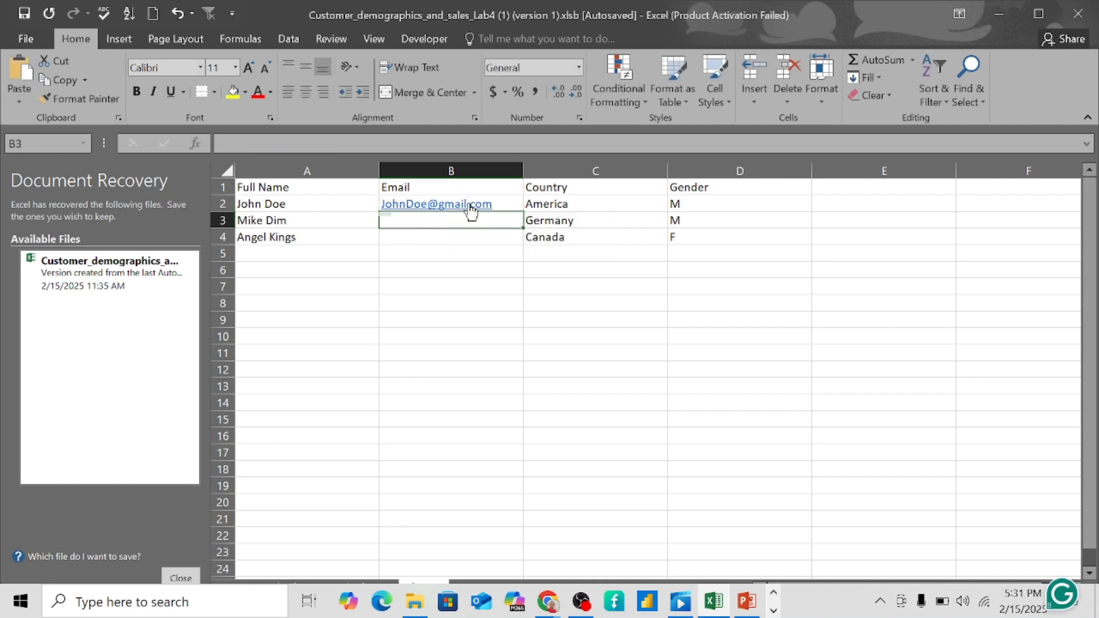
pyautogui.press('Down')
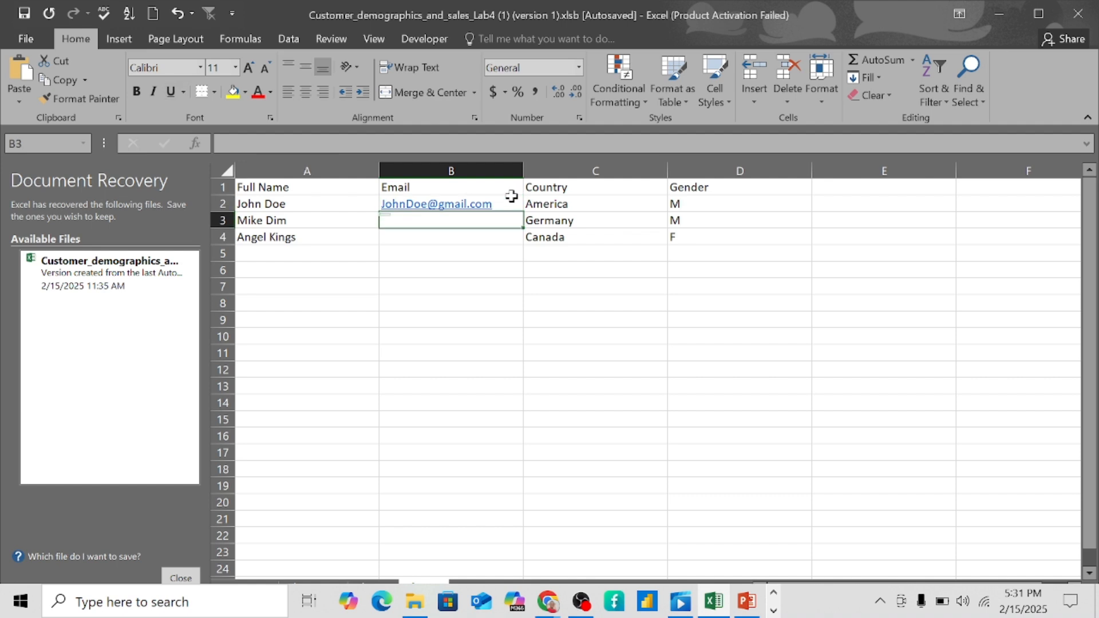
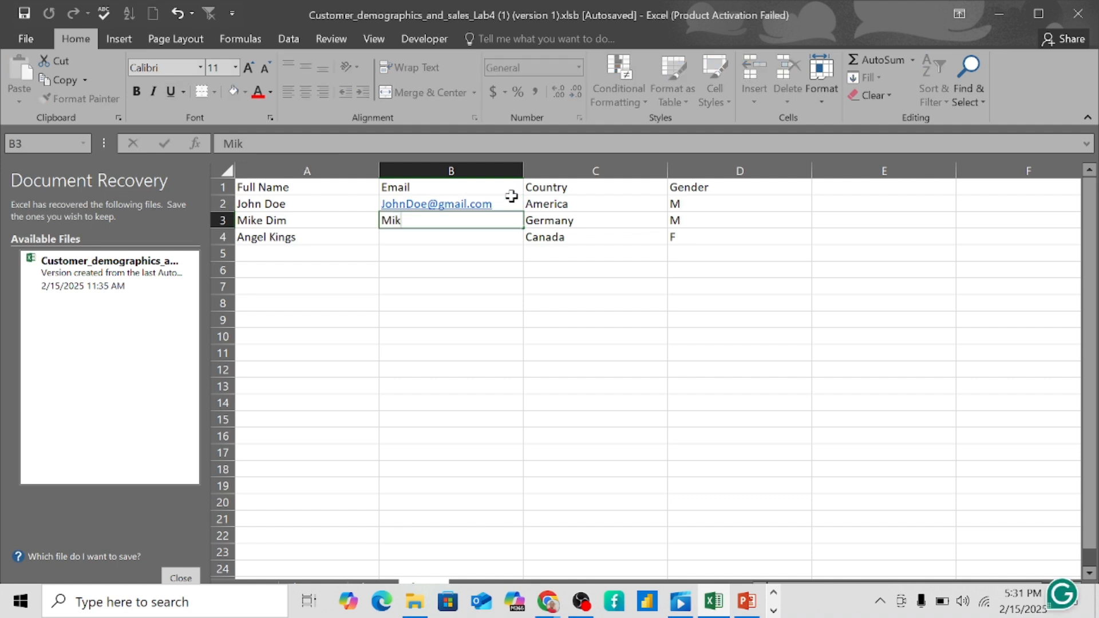
pyautogui.press('BackSpace')
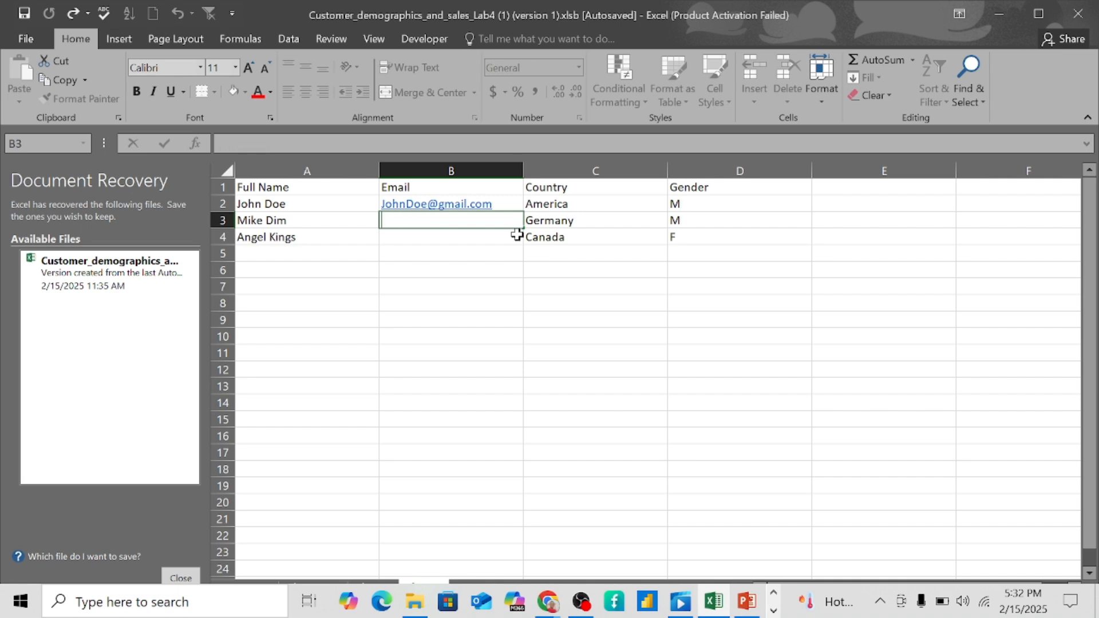
pyautogui.click(478, 270)
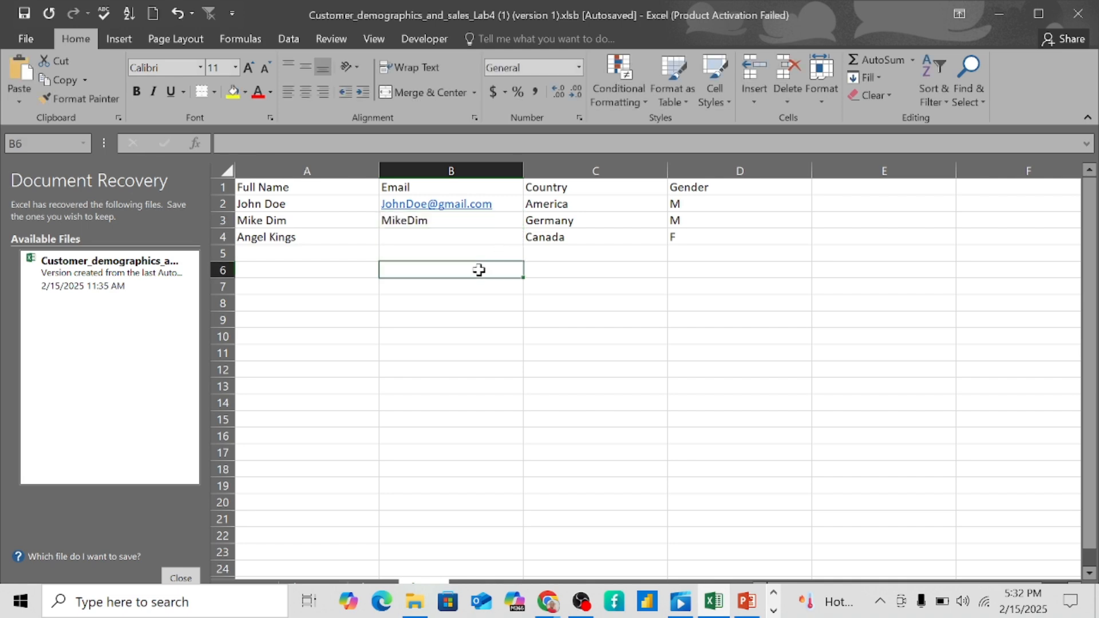
# - Undo the Email entries and select the whole Email column B
pyautogui.hotkey('ctrl', 'z')
pyautogui.hotkey('ctrl', 'z')
pyautogui.hotkey('ctrl', 'z')
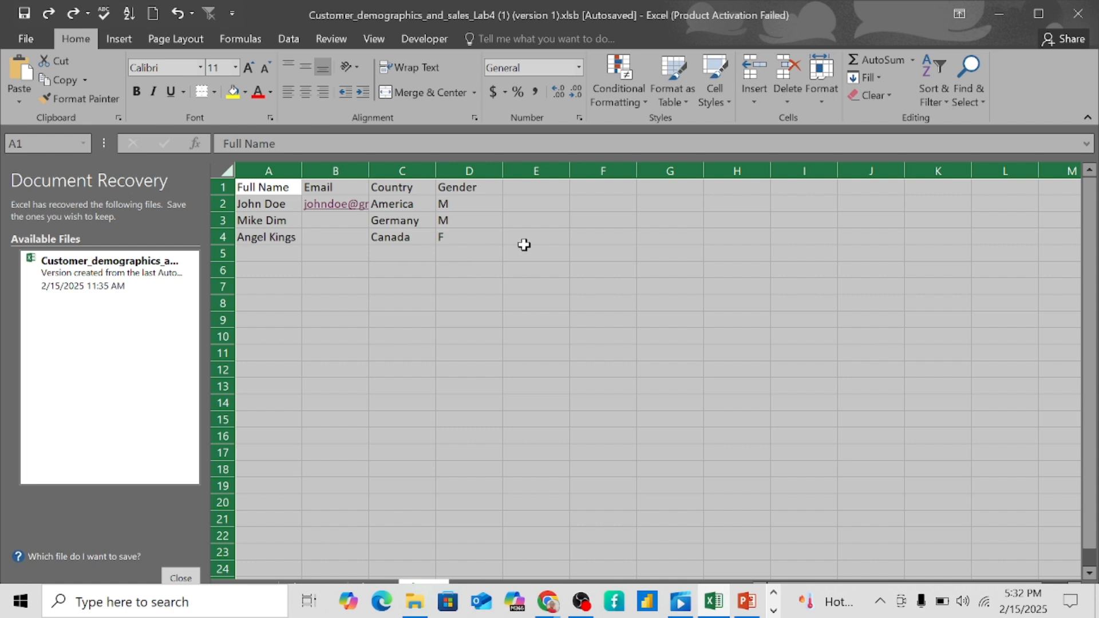
pyautogui.hotkey('ctrl', 'z')
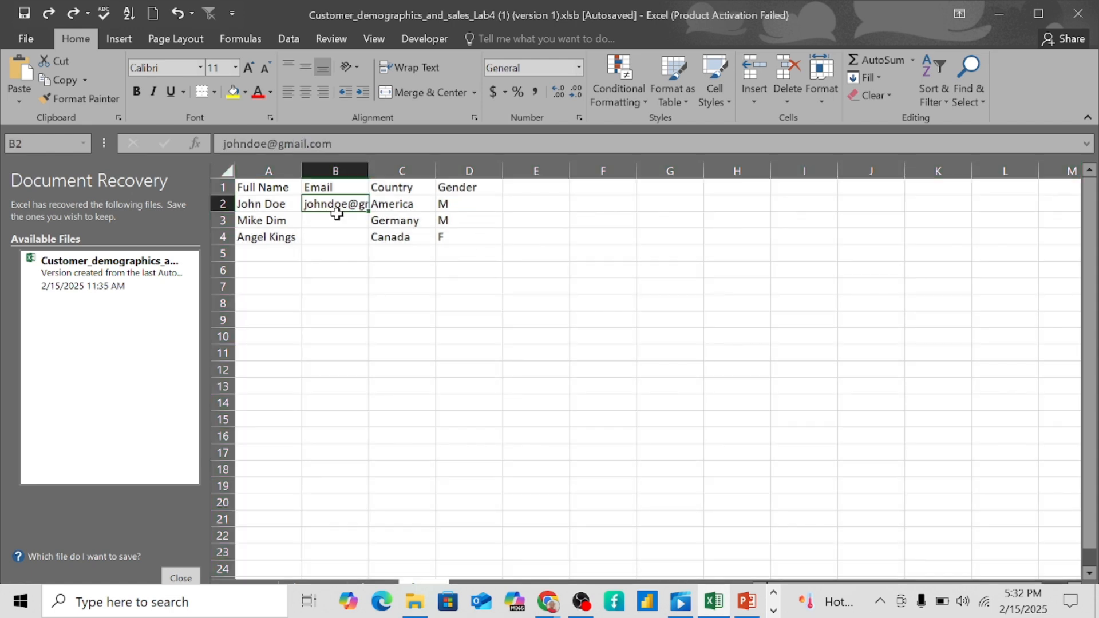
pyautogui.hotkey('ctrl', 'z')
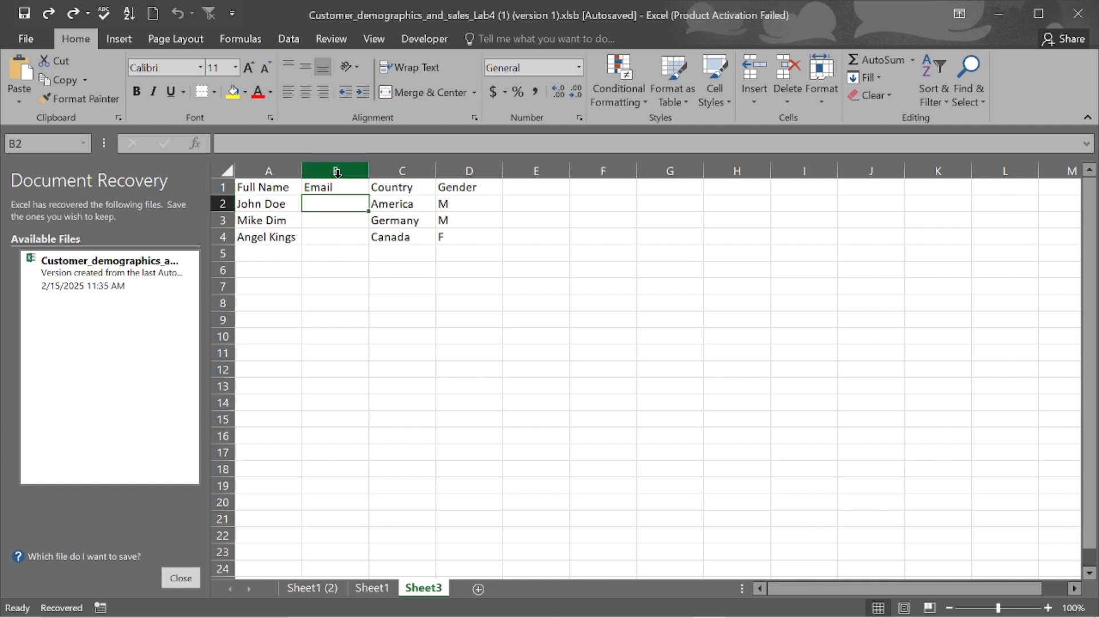
pyautogui.click(337, 173)
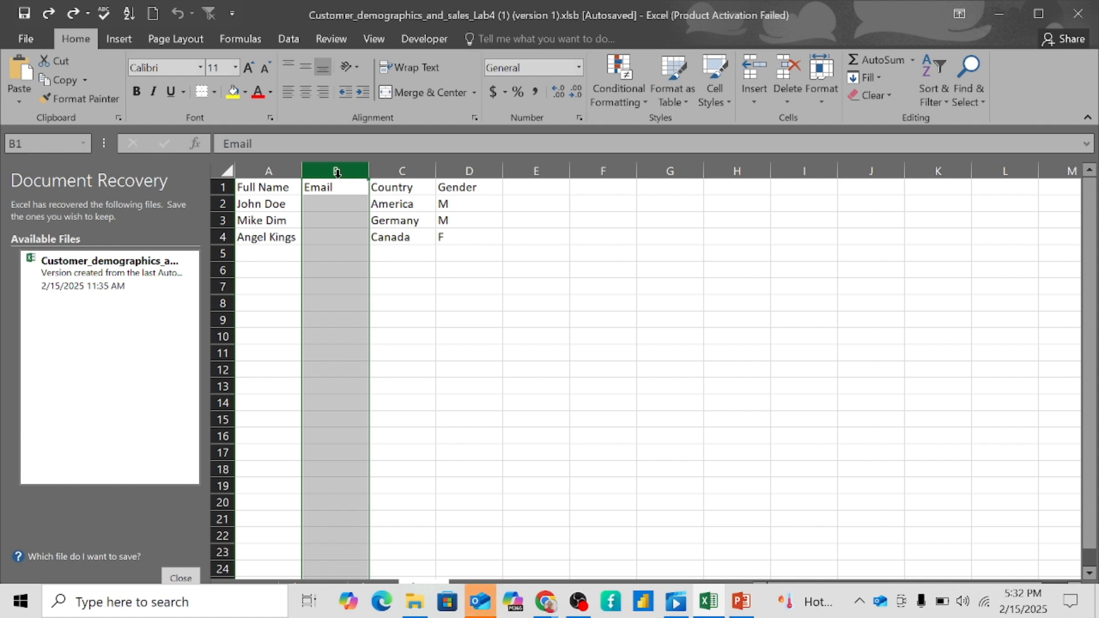
# - Insert a blank column B before Email and select its heading cell B1
pyautogui.rightClick(338, 179)
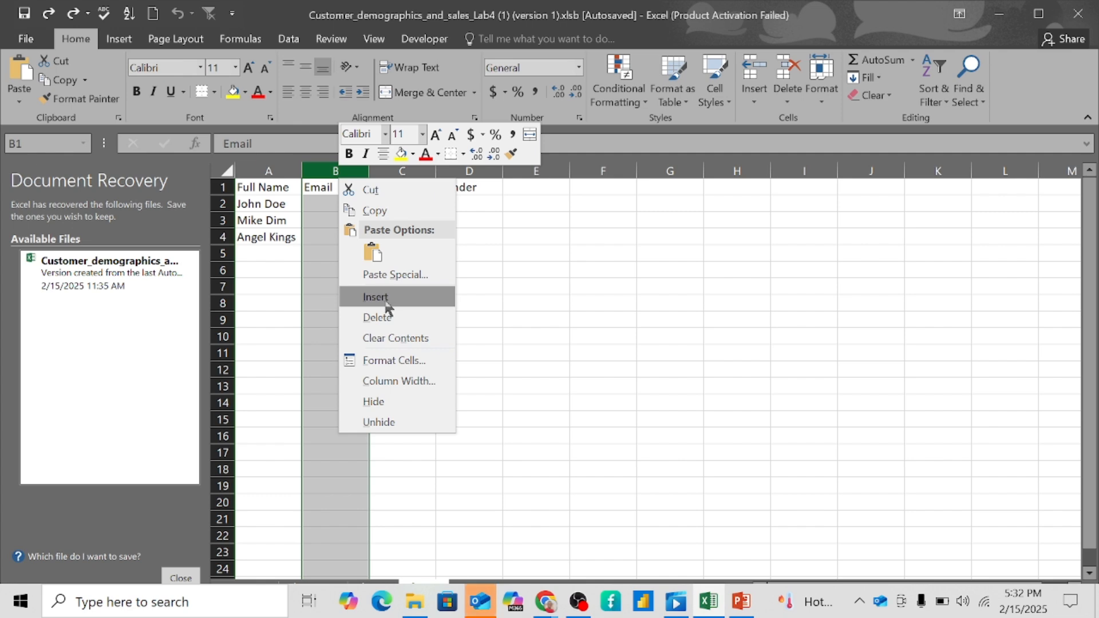
pyautogui.click(391, 302)
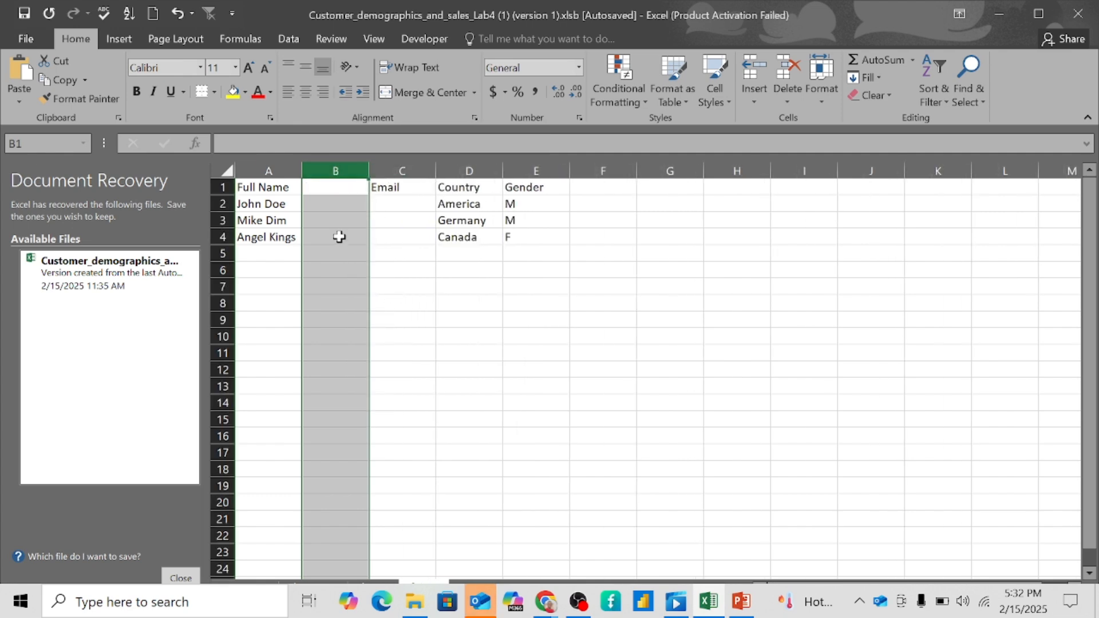
pyautogui.click(343, 187)
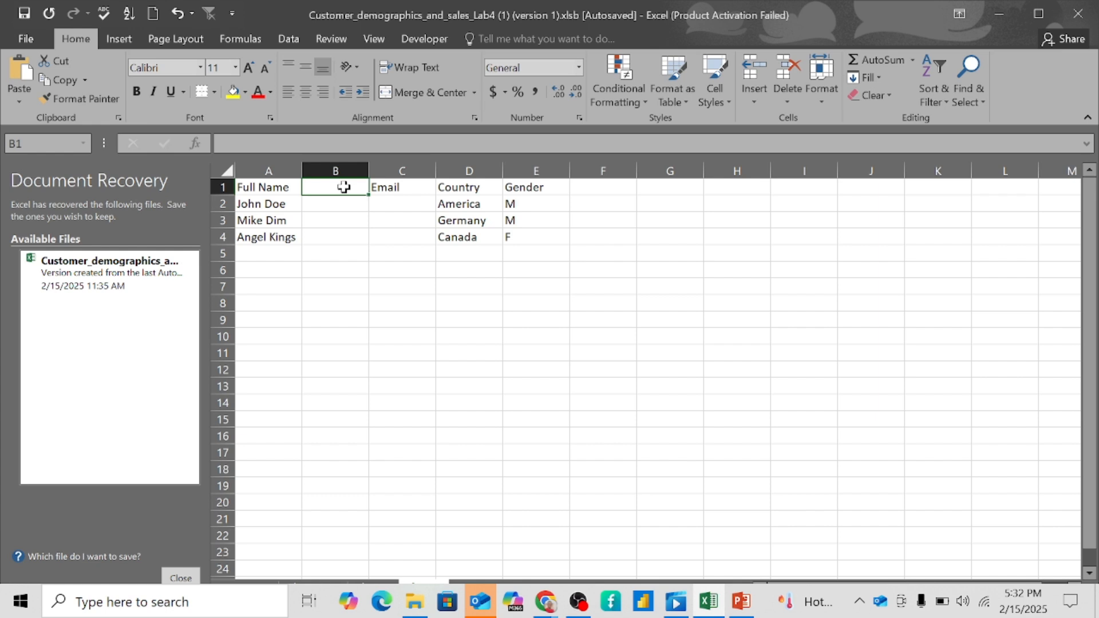
# - Title the new column 'First Name', correcting the misspelling
pyautogui.write('F')
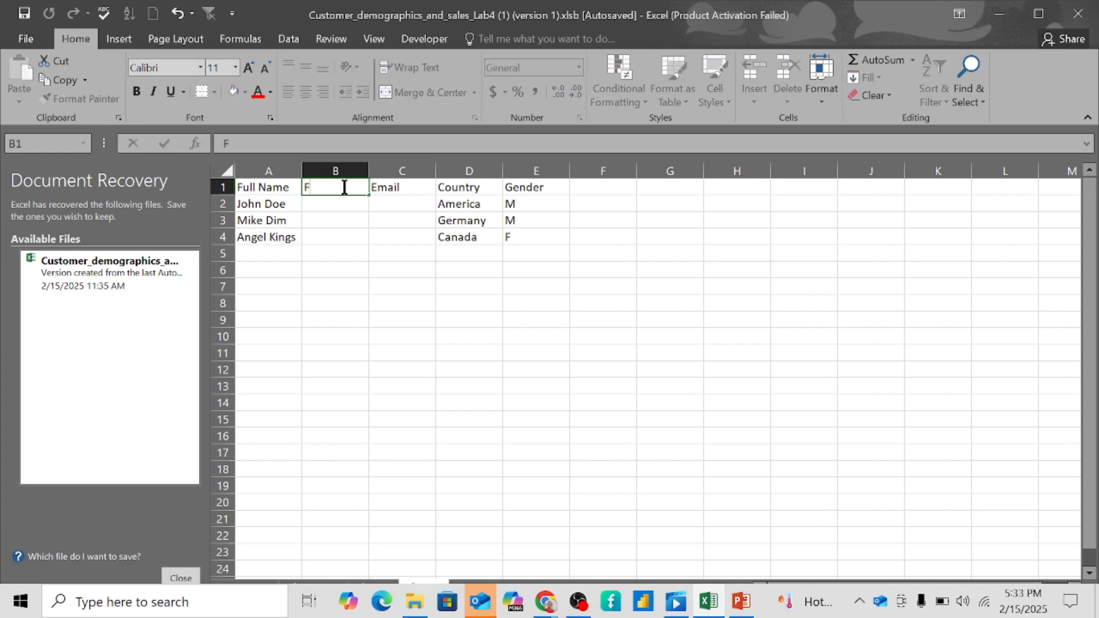
pyautogui.write('isrt')
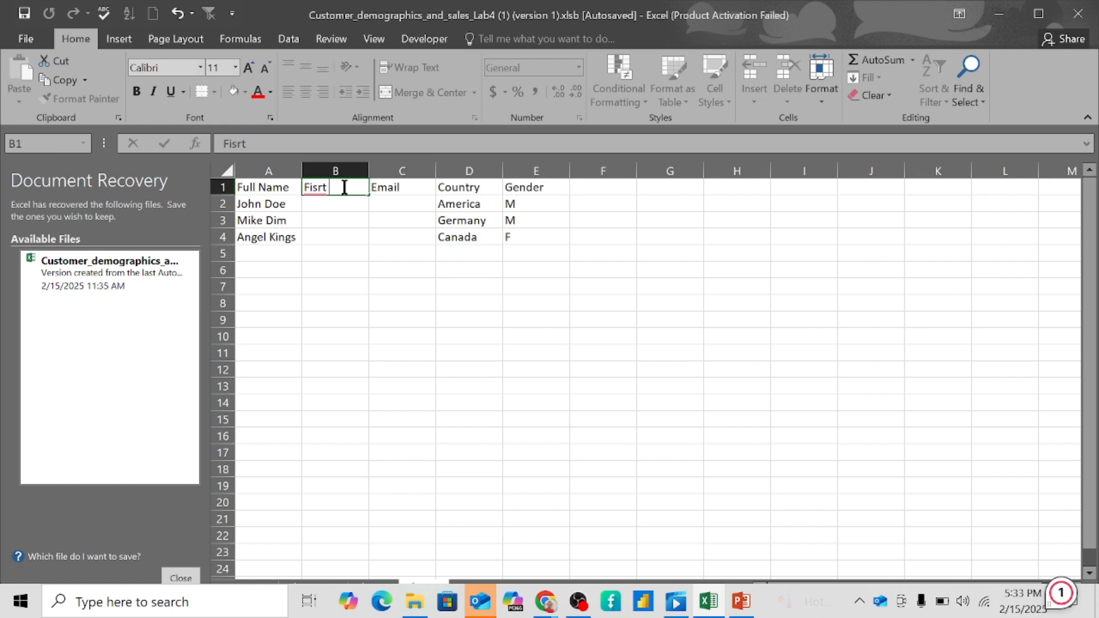
pyautogui.write(' N')
pyautogui.press('BackSpace')
pyautogui.press('BackSpace')
pyautogui.press('BackSpace')
pyautogui.press('BackSpace')
pyautogui.press('BackSpace')
pyautogui.write('r')
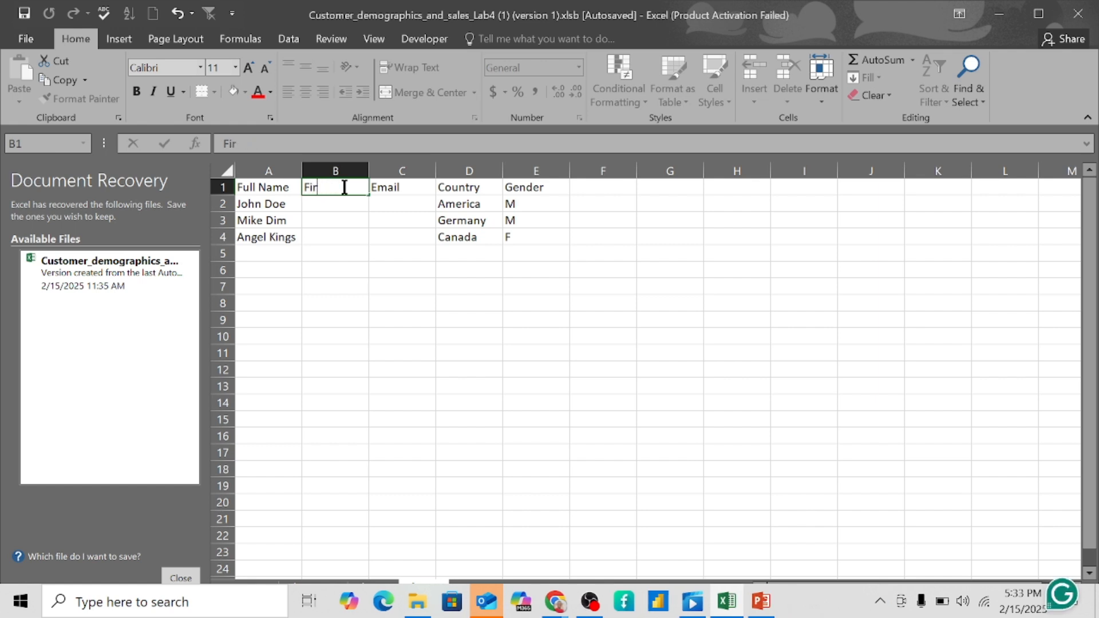
pyautogui.write('st Name')
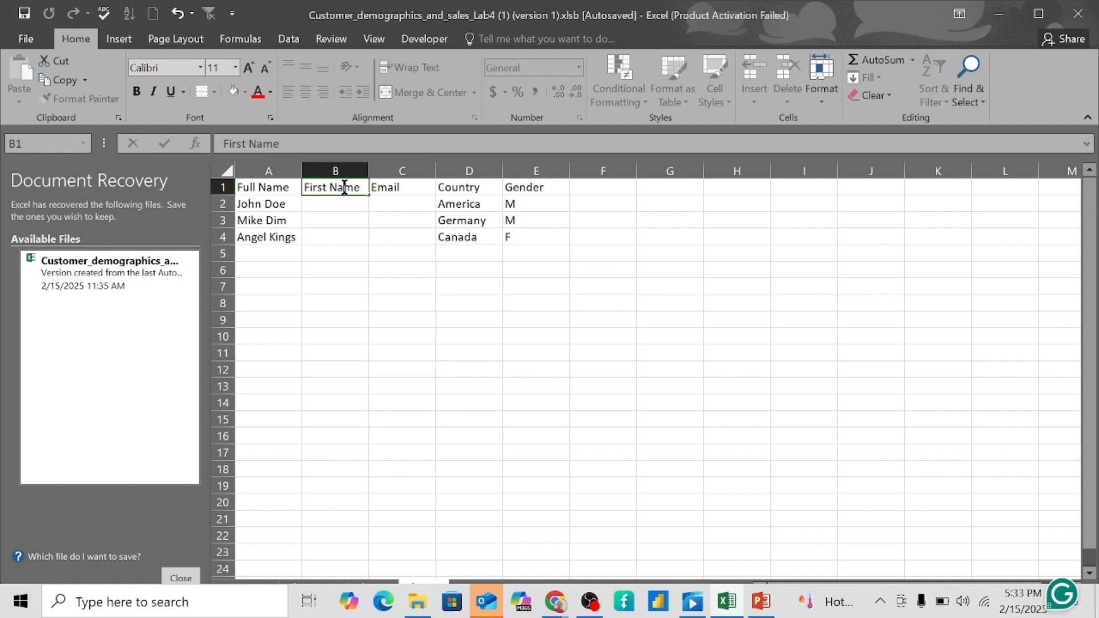
pyautogui.press('Return')
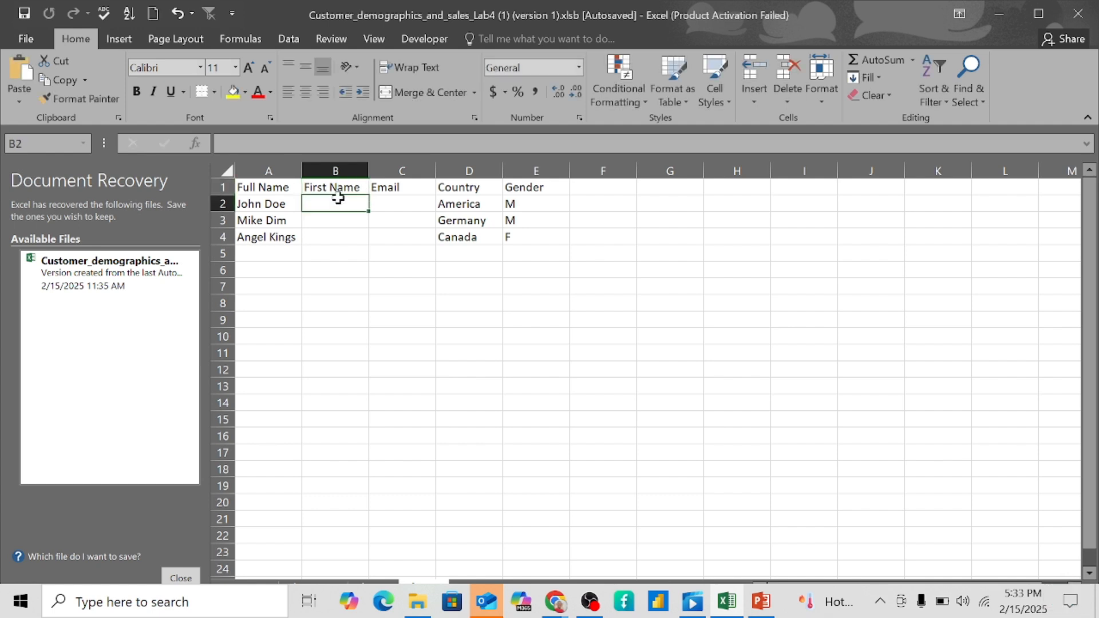
# - Enter the first two customers' first names in B2 and B3, starting a third in B4
pyautogui.write('John')
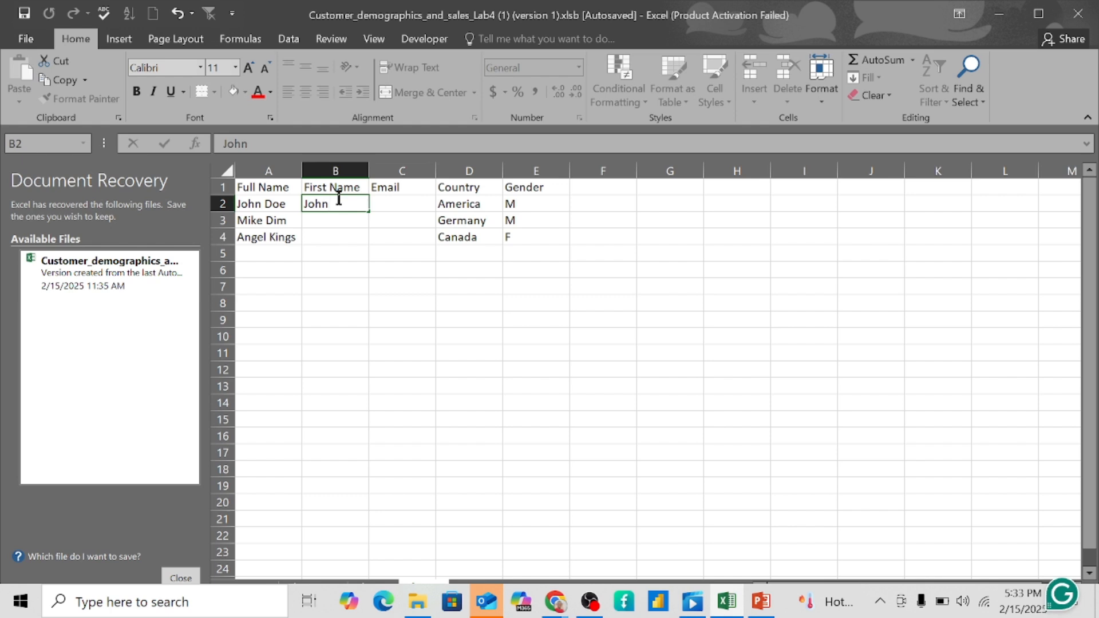
pyautogui.press('Return')
pyautogui.write('M')
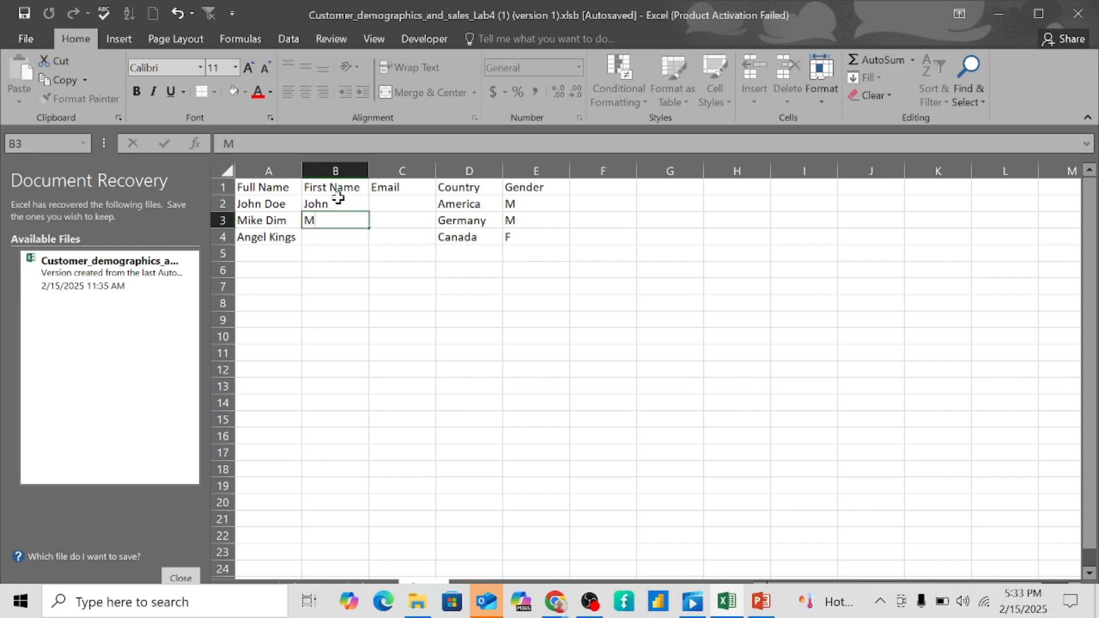
pyautogui.write('ike')
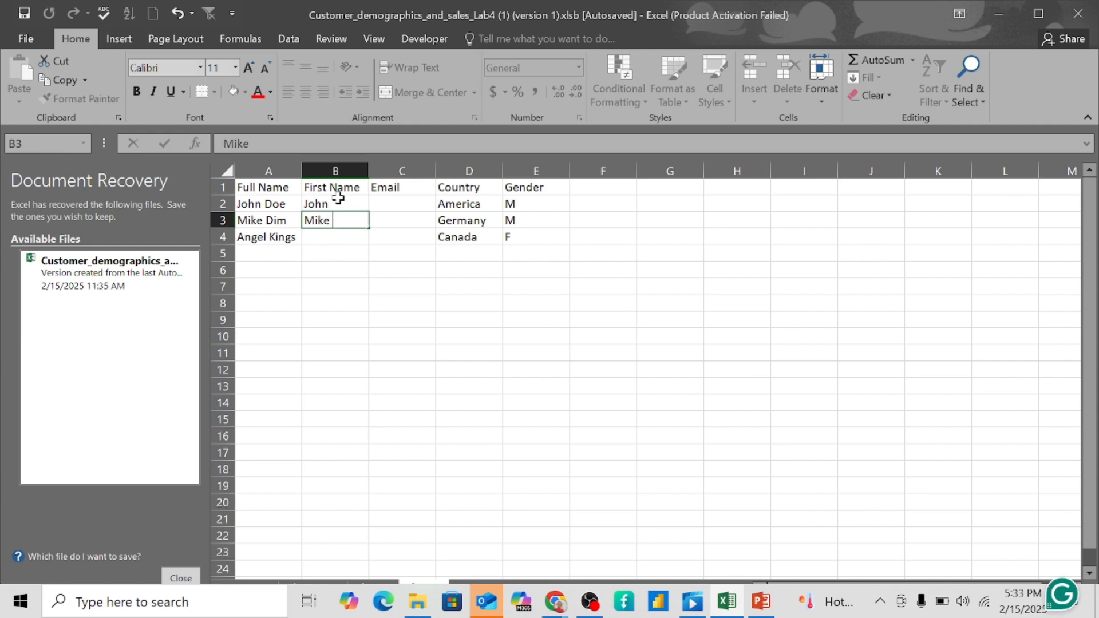
pyautogui.press('Return')
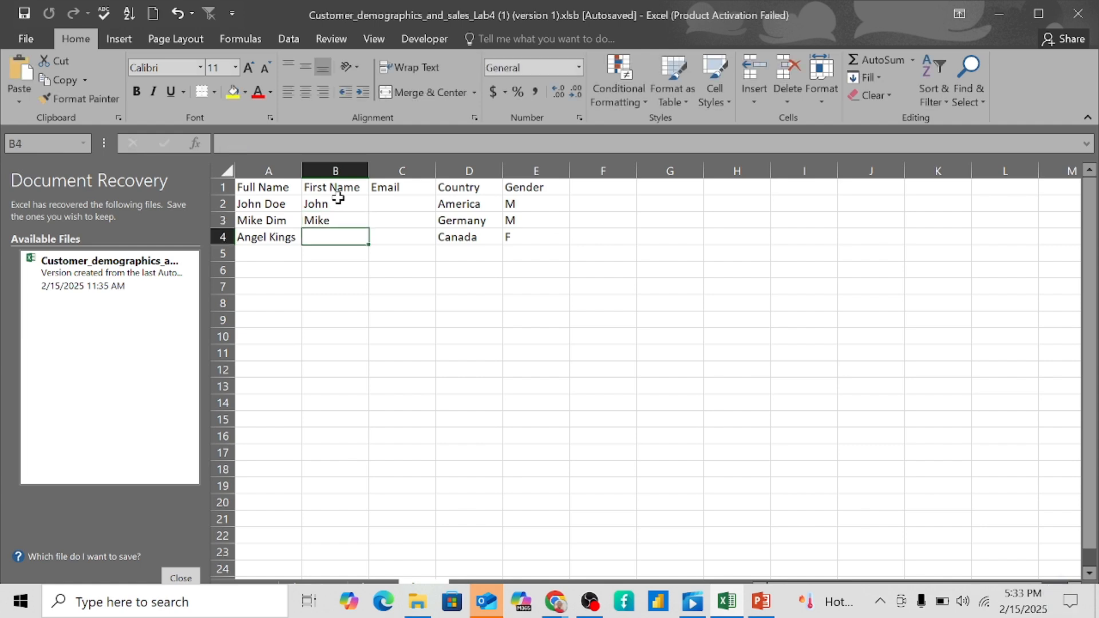
pyautogui.write('A')
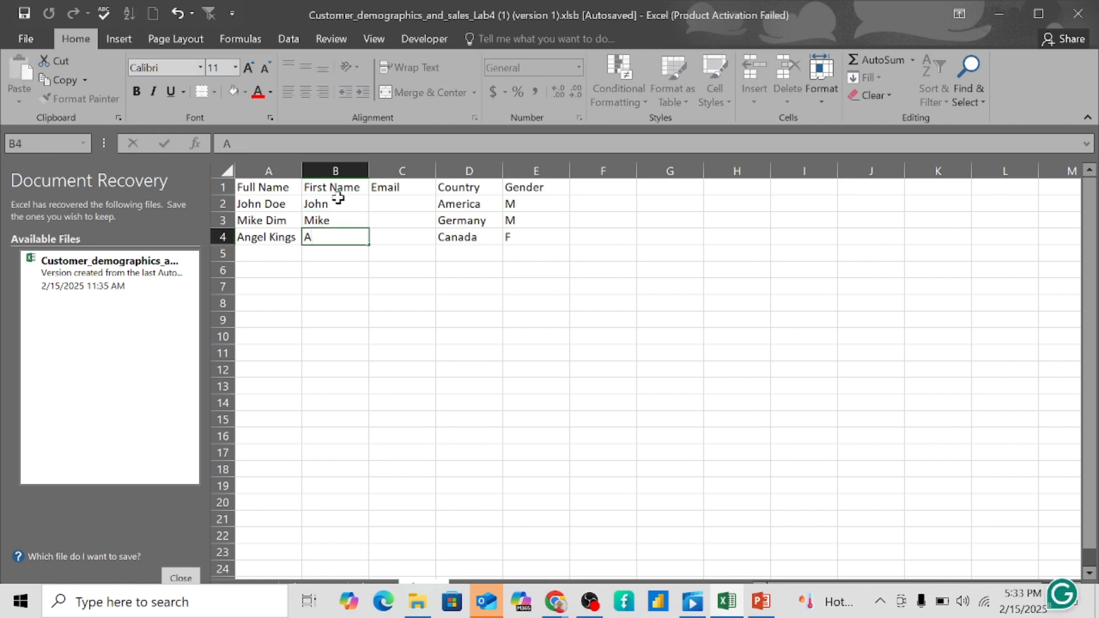
pyautogui.write('n')
# - Erase the entries in B4 and B3, keeping only B2's first name as the example
pyautogui.press('BackSpace')
pyautogui.press('BackSpace')
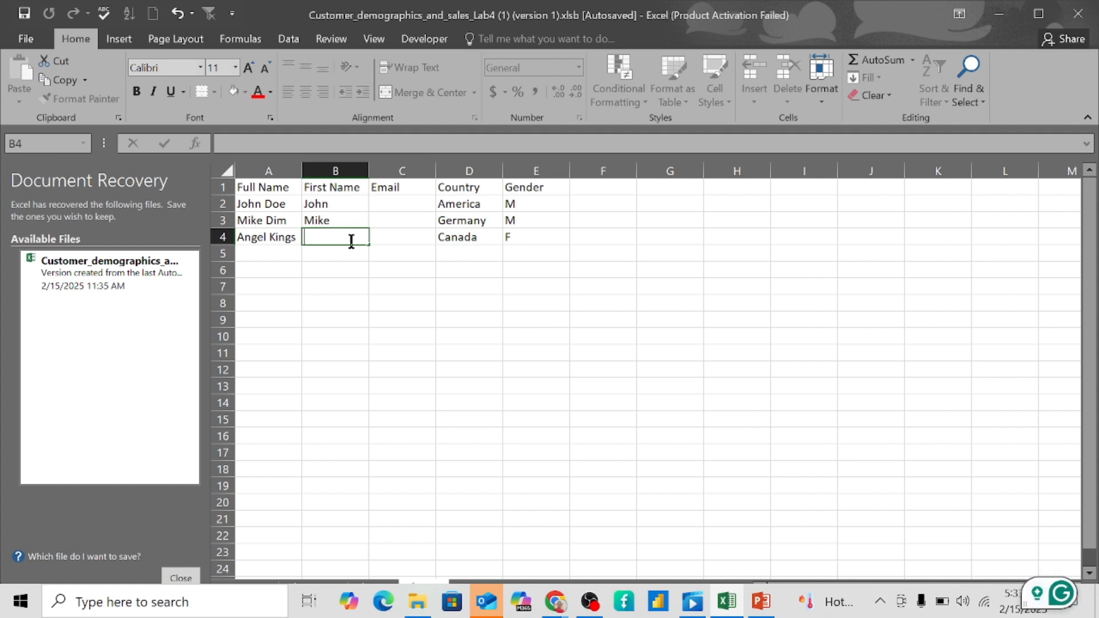
pyautogui.click(347, 220)
pyautogui.press('BackSpace')
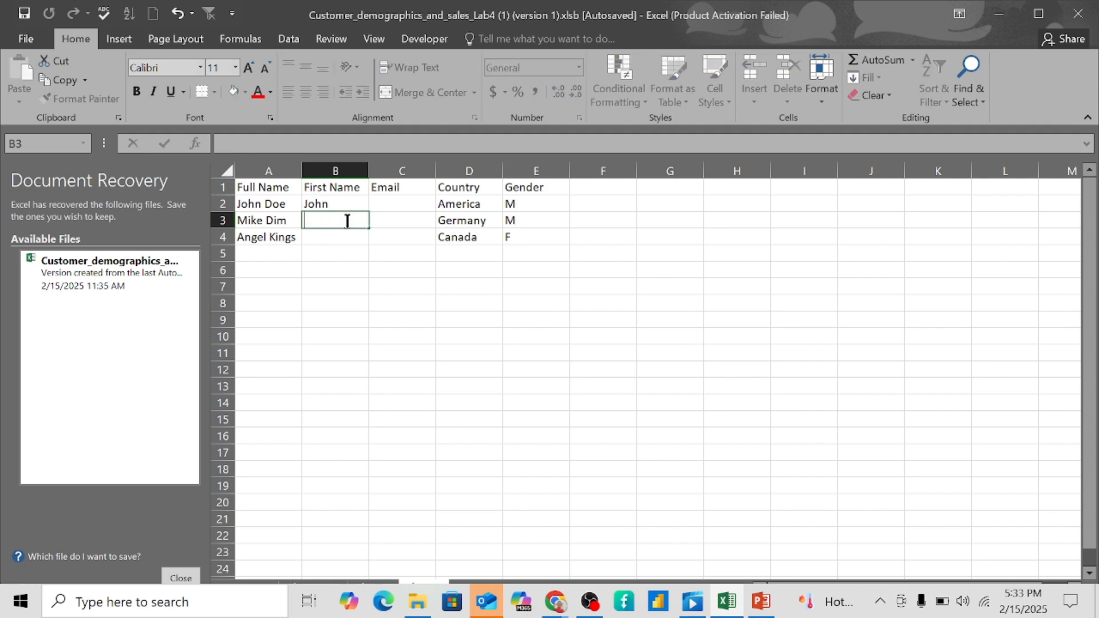
pyautogui.click(335, 205)
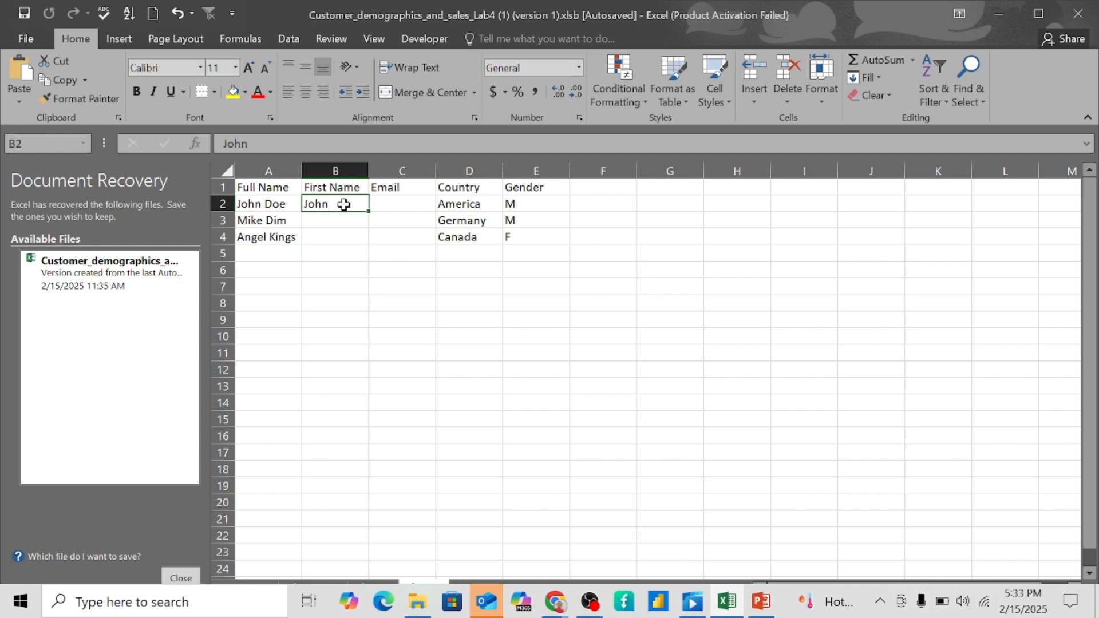
pyautogui.press('Down')
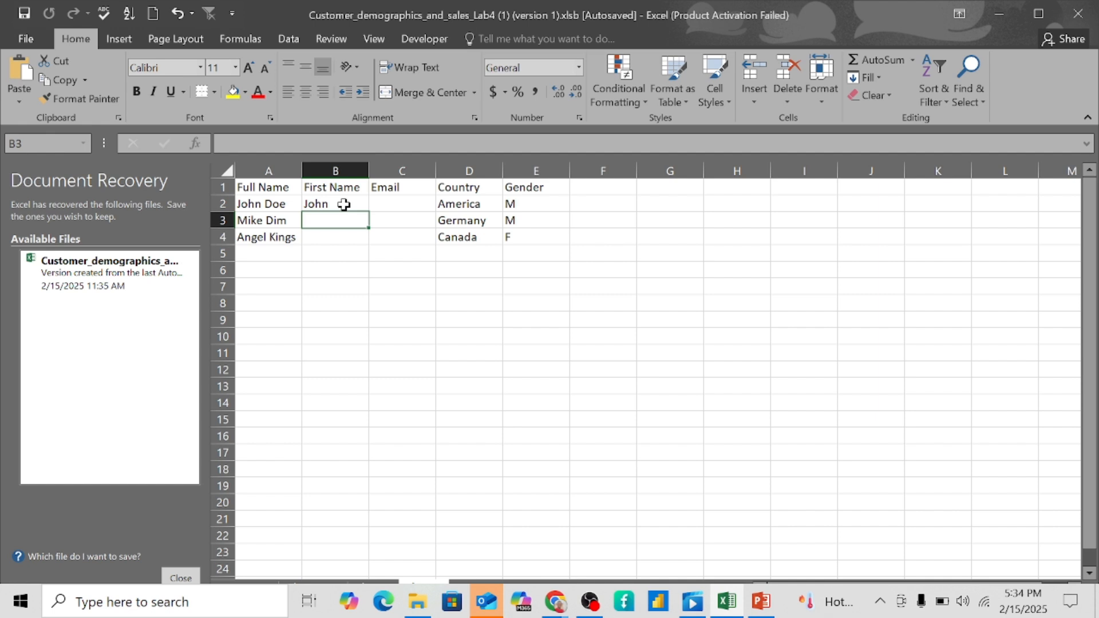
# - With B2 as the example, run Data > Flash Fill to complete the first names
pyautogui.click(288, 39)
pyautogui.click(343, 202)
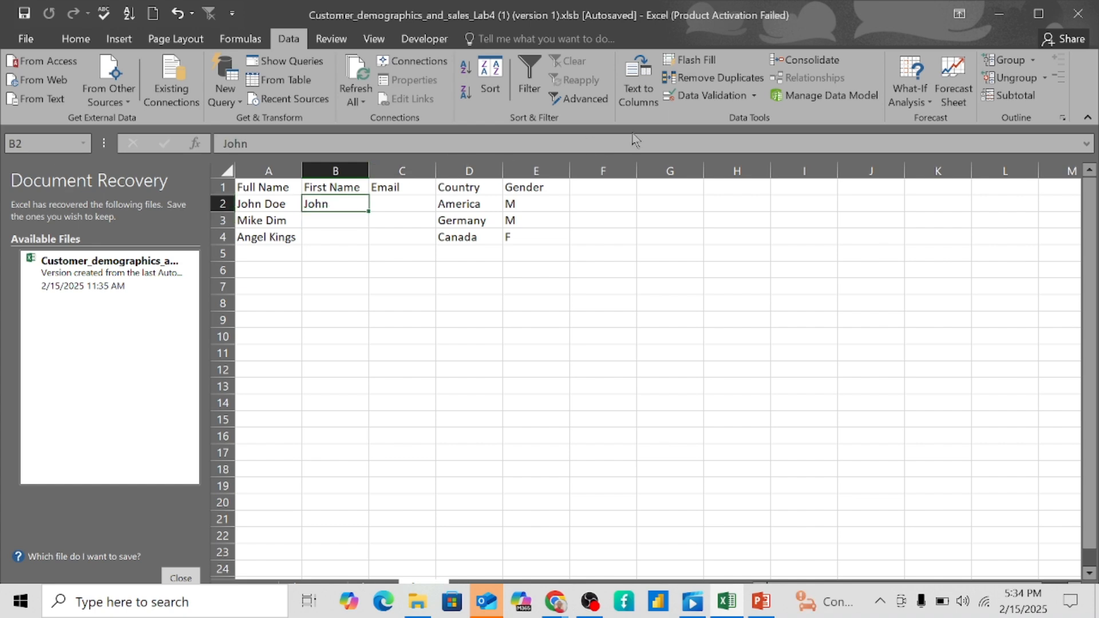
pyautogui.click(700, 65)
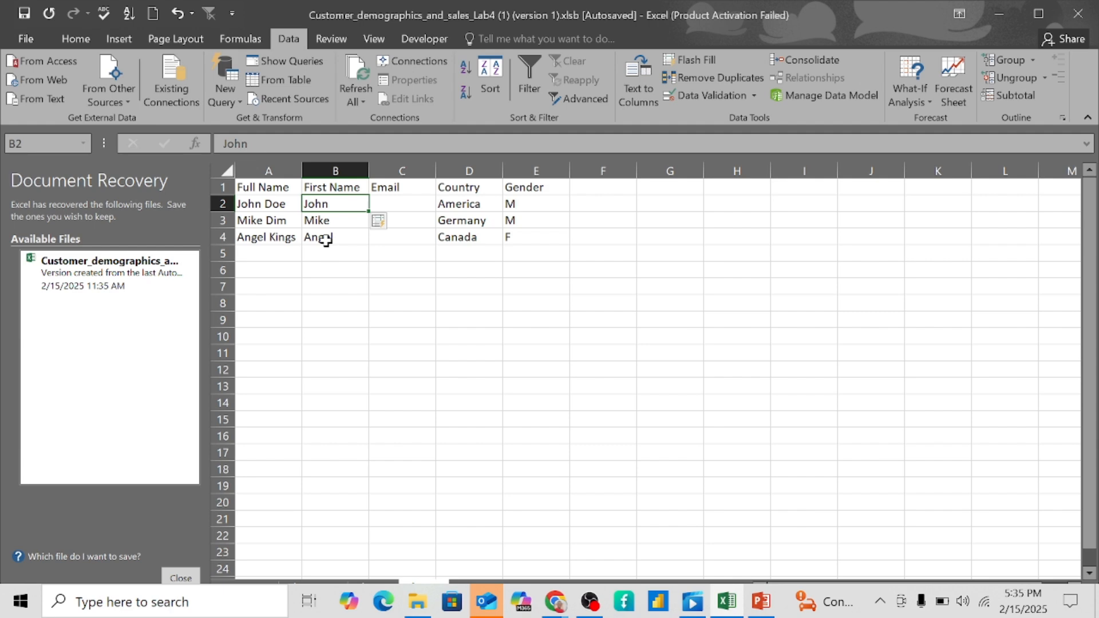
pyautogui.click(394, 208)
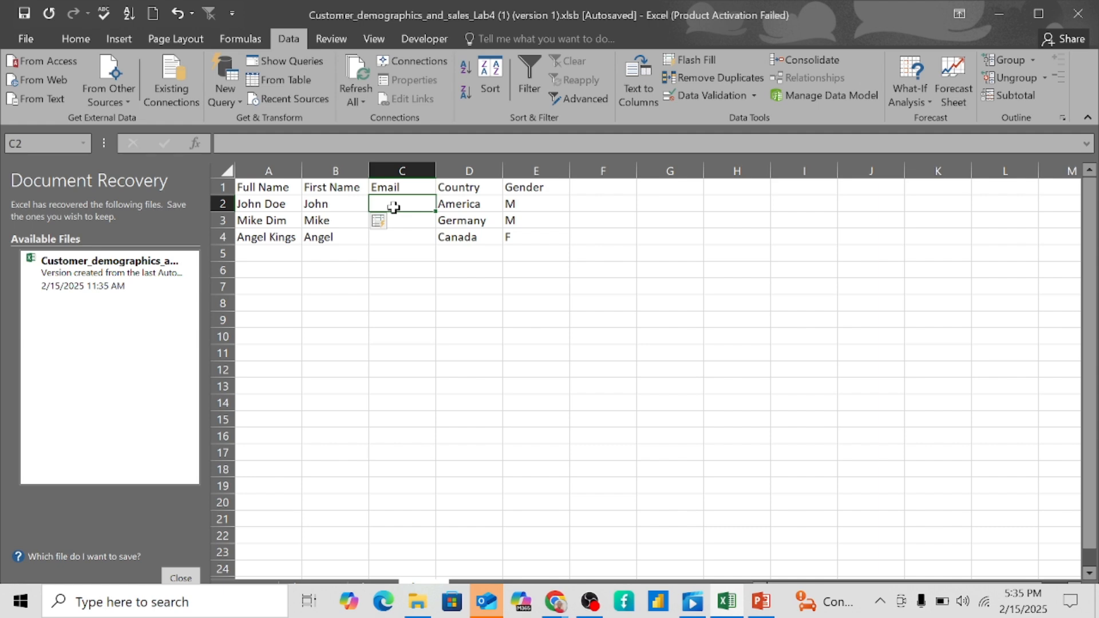
# - Enter the first customer's e-mail address in C2 and auto-fit all column widths
pyautogui.write('John')
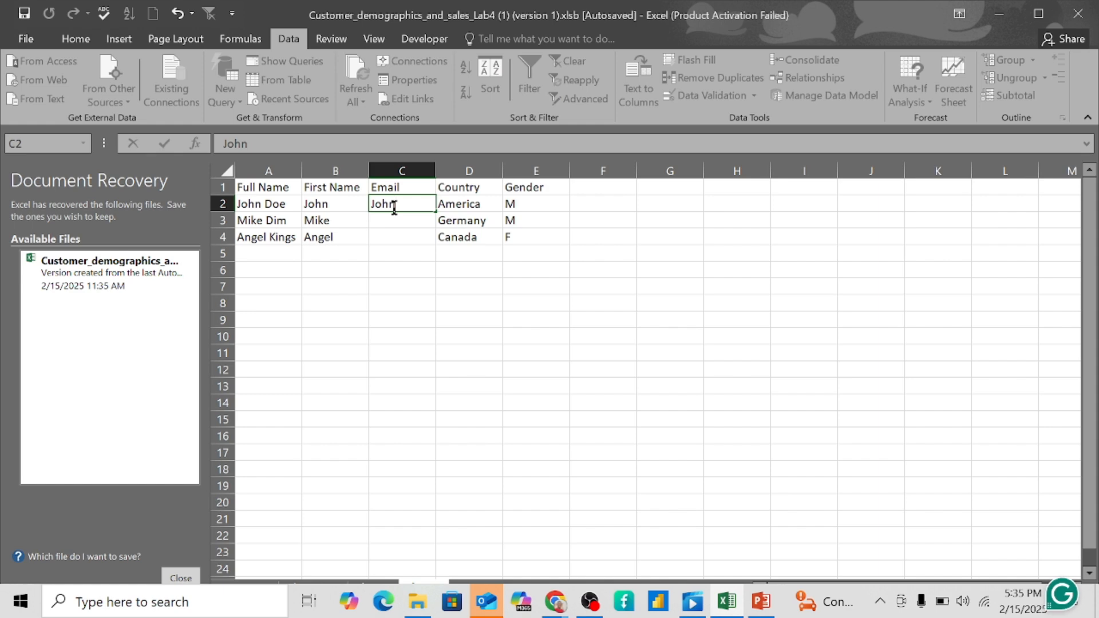
pyautogui.write('@gmail,com')
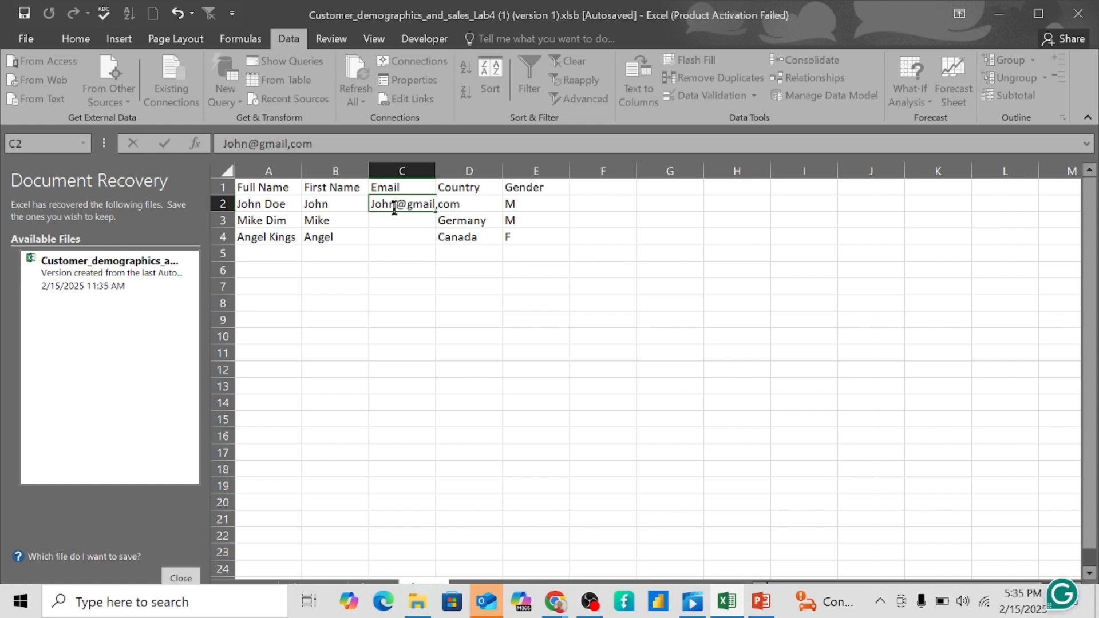
pyautogui.click(394, 216)
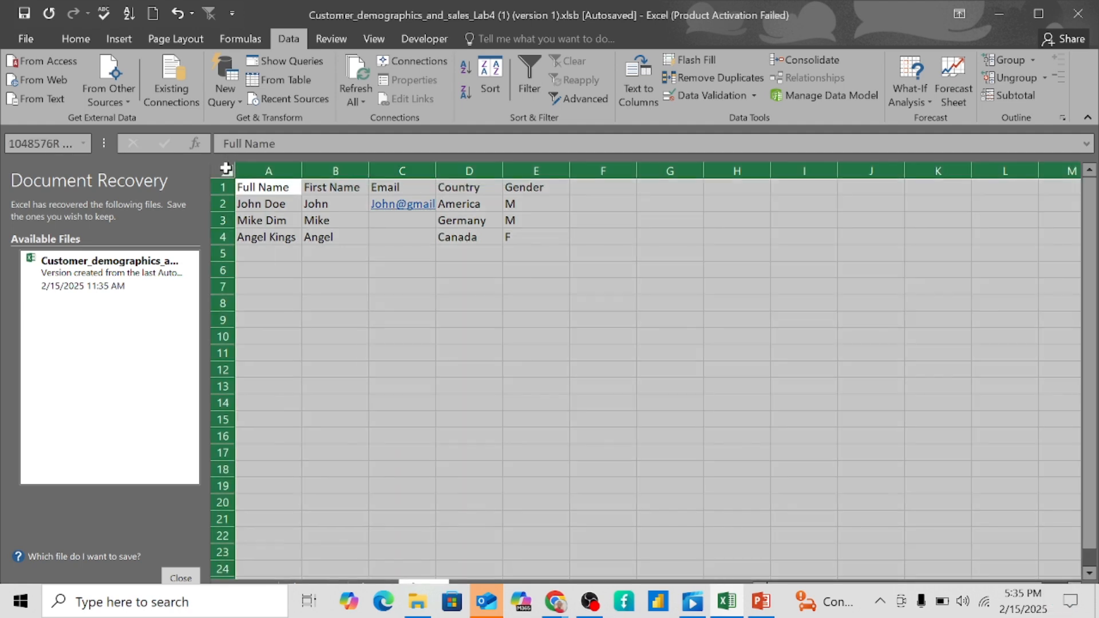
pyautogui.click(226, 167)
pyautogui.doubleClick(301, 171)
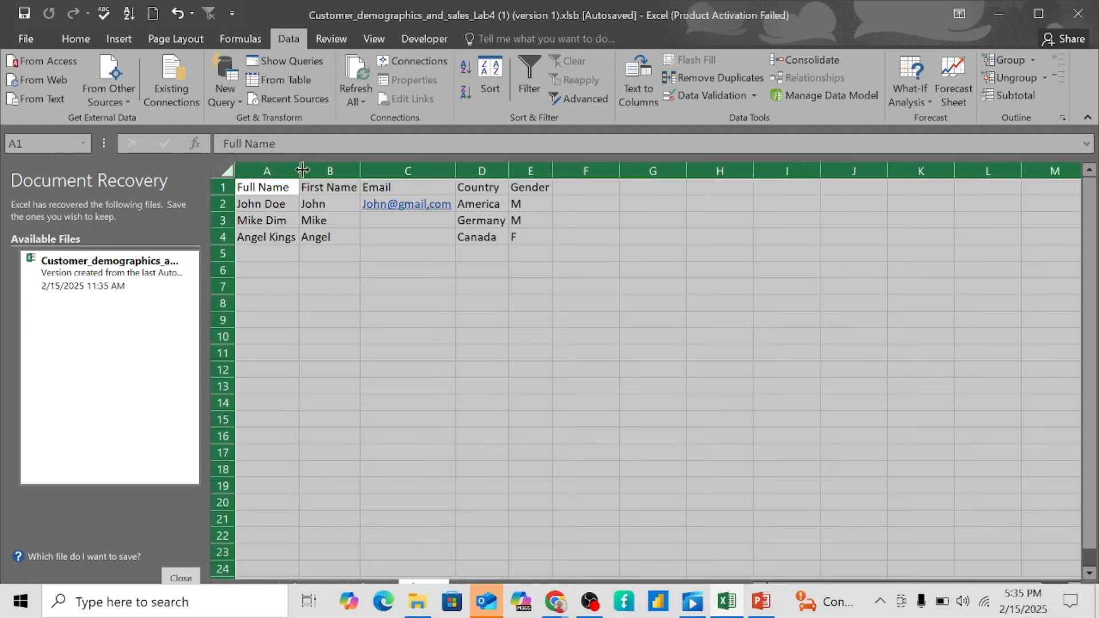
# - Start an entry in cell C3, then erase it so the cell stays blank
pyautogui.click(407, 222)
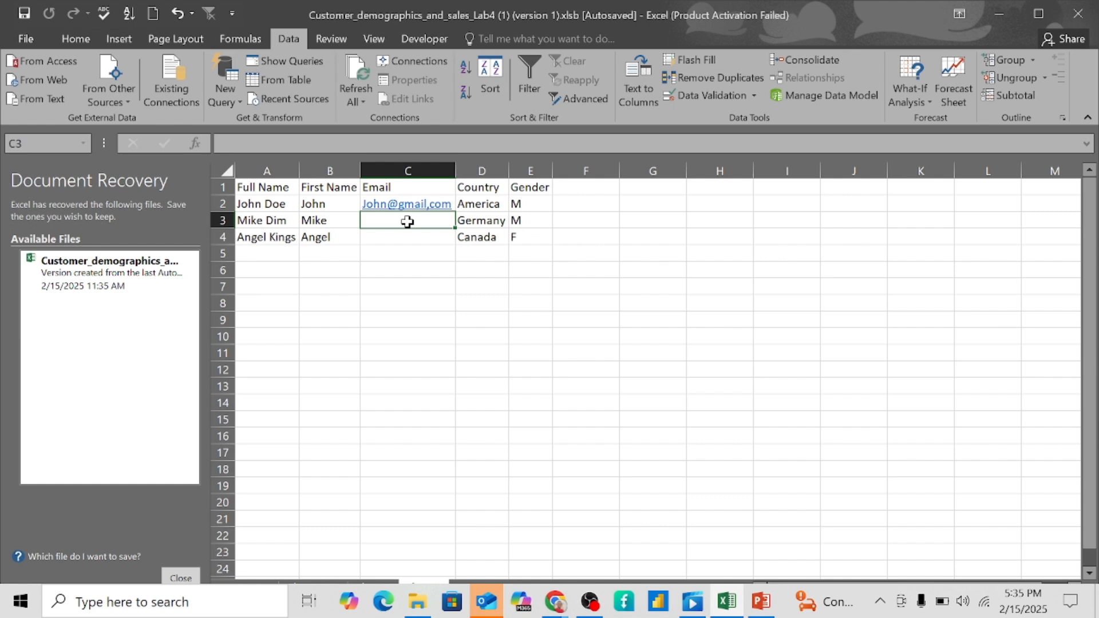
pyautogui.write('Mike')
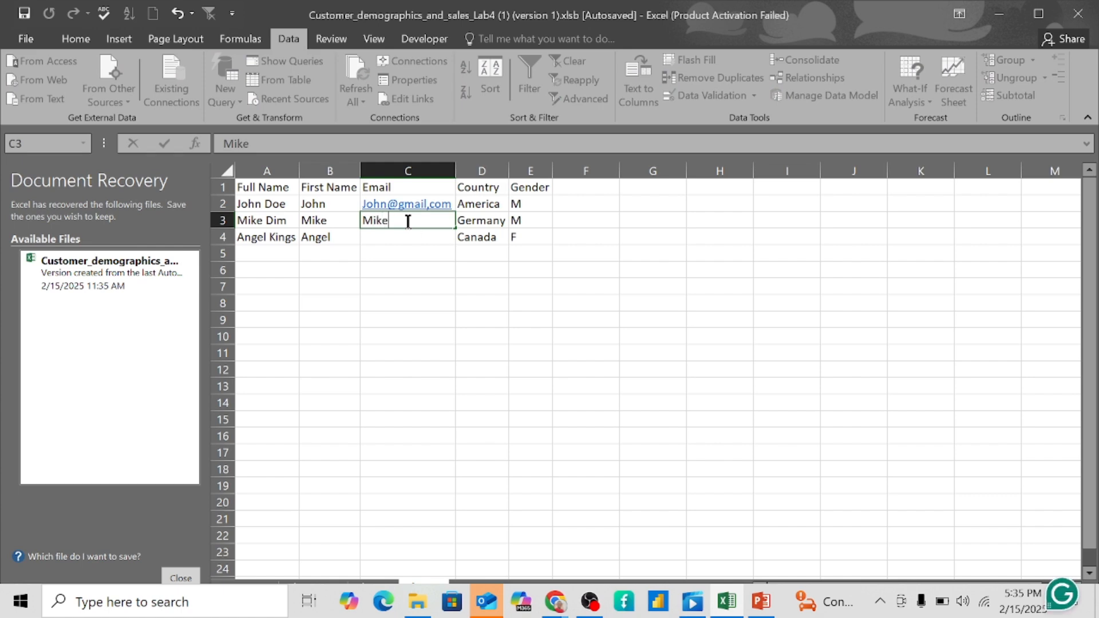
pyautogui.press('BackSpace')
pyautogui.press('BackSpace')
pyautogui.press('BackSpace')
pyautogui.press('BackSpace')
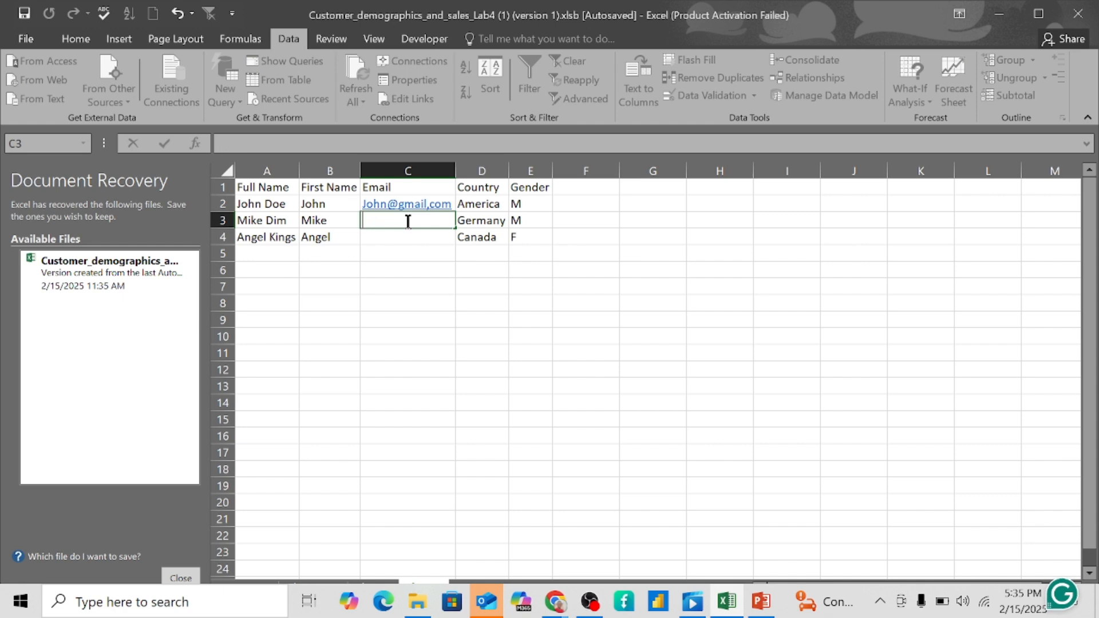
# - Close the Mail window and Flash Fill the remaining Email cells from C2's example
pyautogui.click(428, 205)
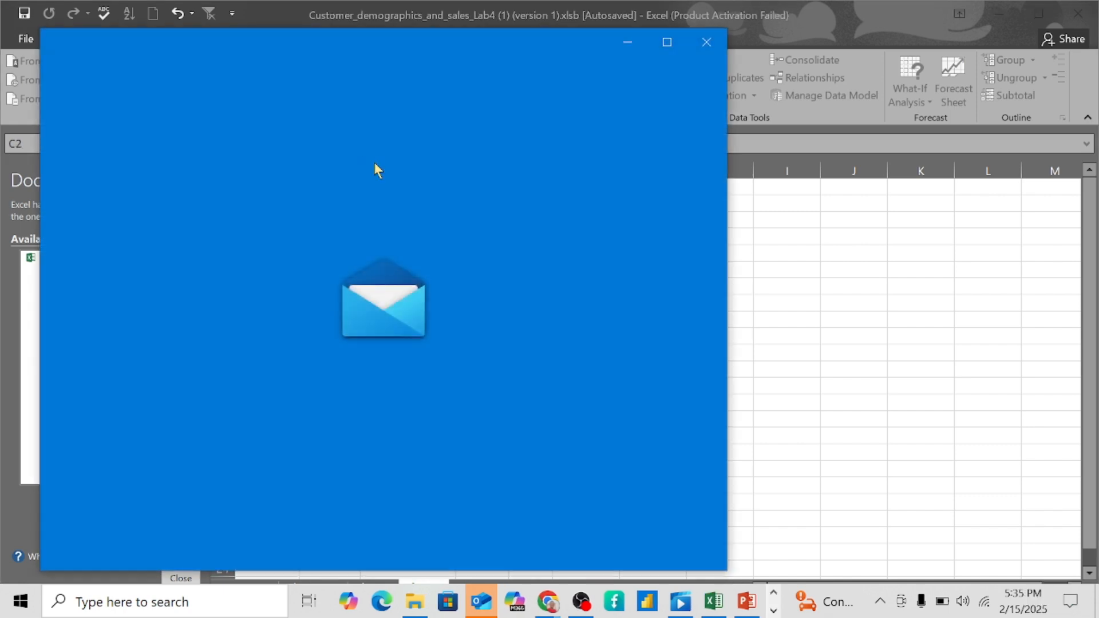
pyautogui.click(706, 42)
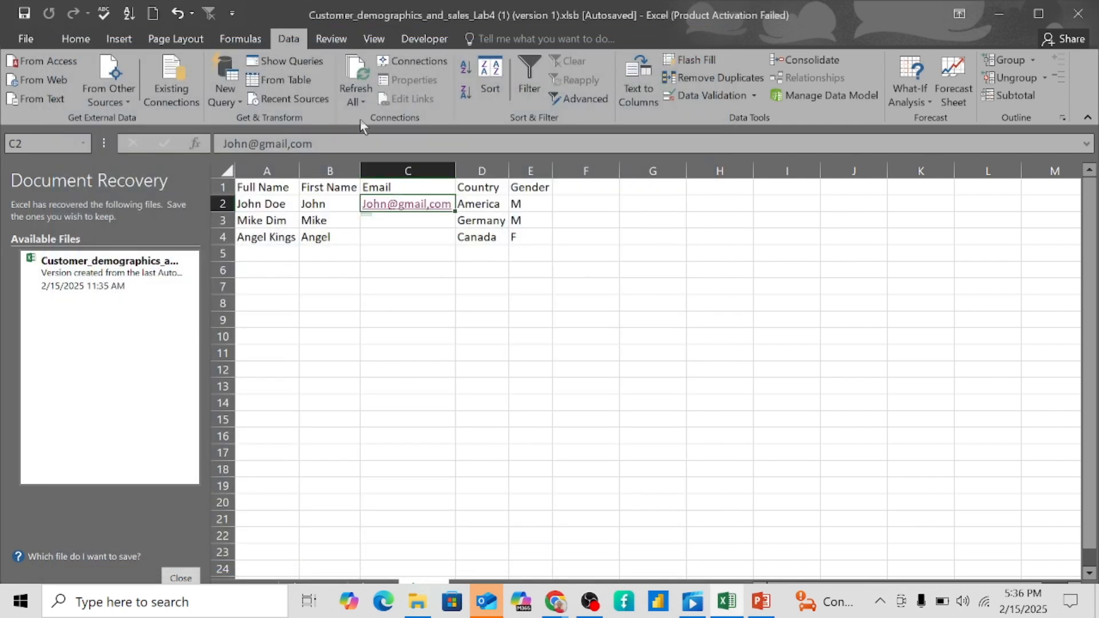
pyautogui.click(697, 65)
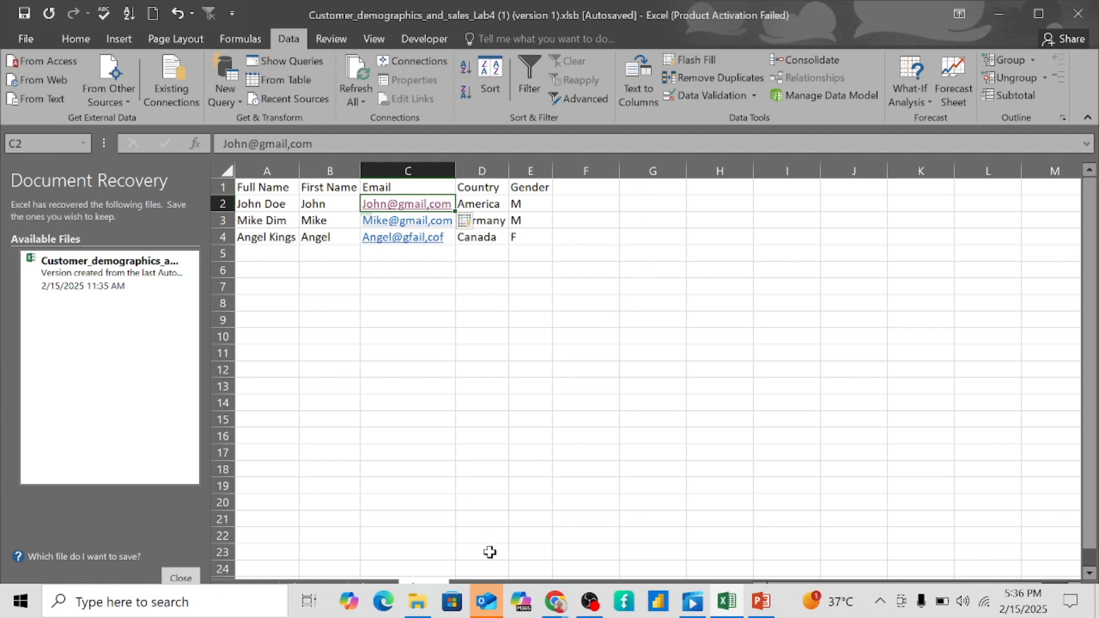
pyautogui.moveTo(493, 608)
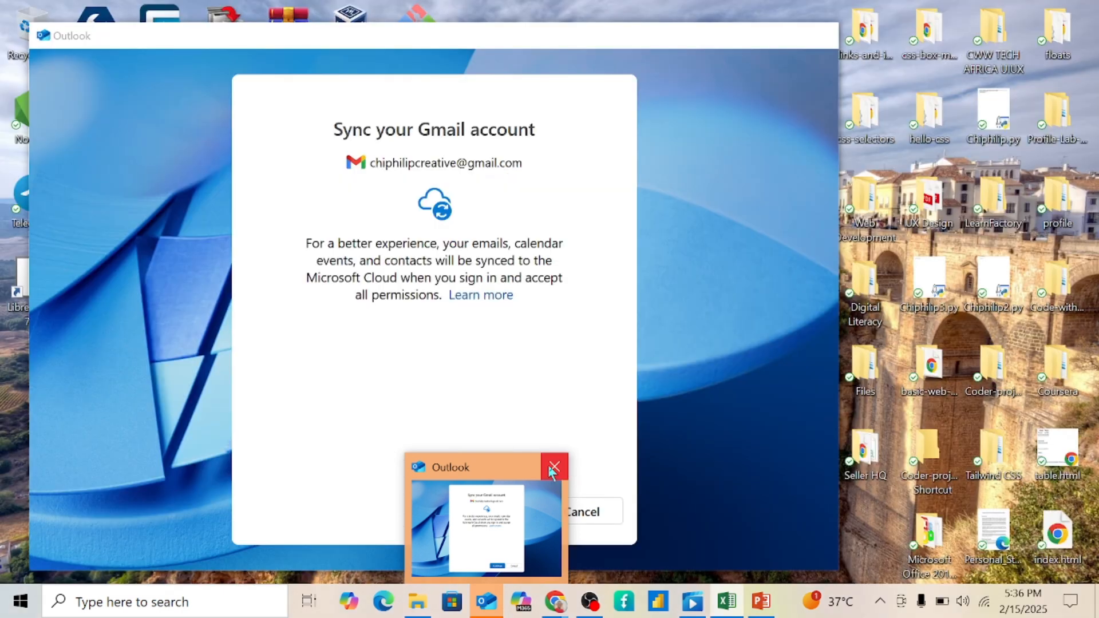
pyautogui.click(554, 467)
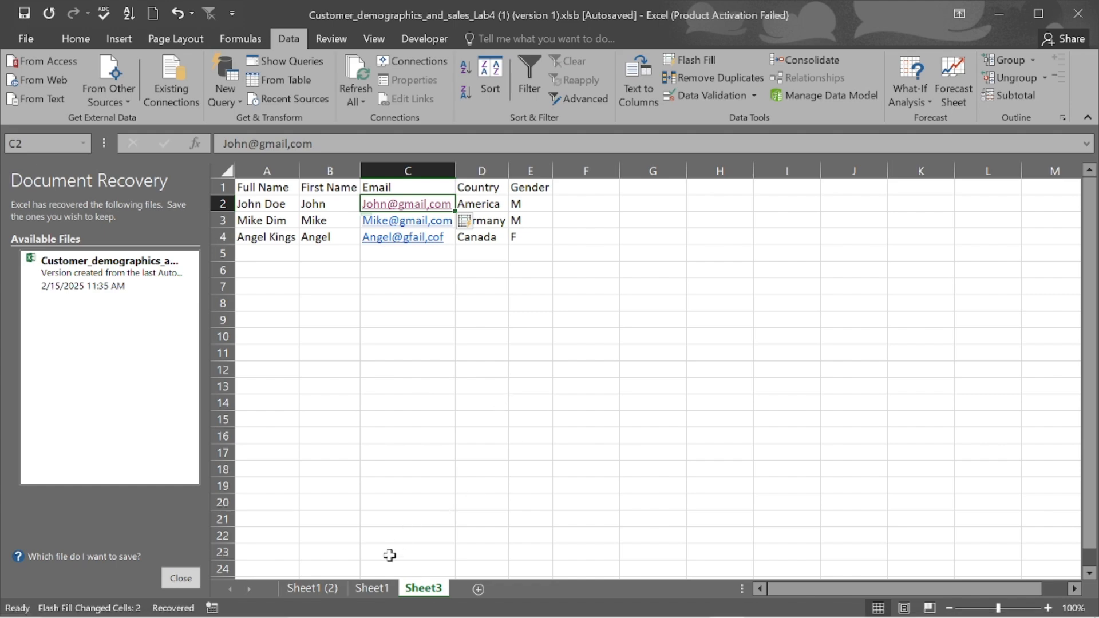
# - On Sheet1 (2), insert a blank column B beside CUST_NAME
pyautogui.click(312, 589)
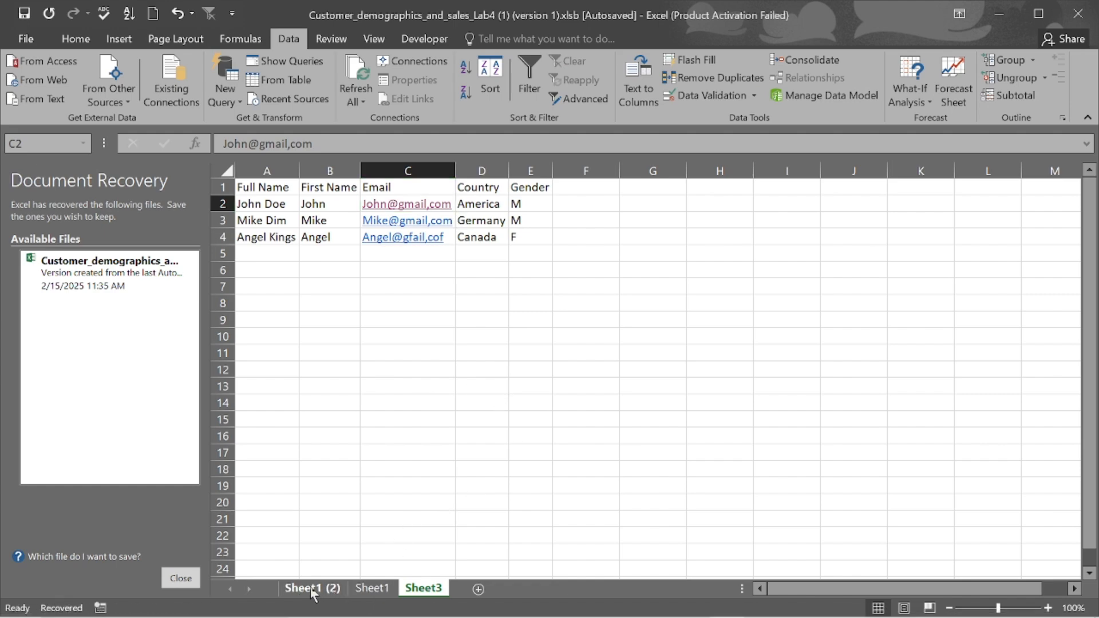
pyautogui.hscroll(-6, 423, 351)
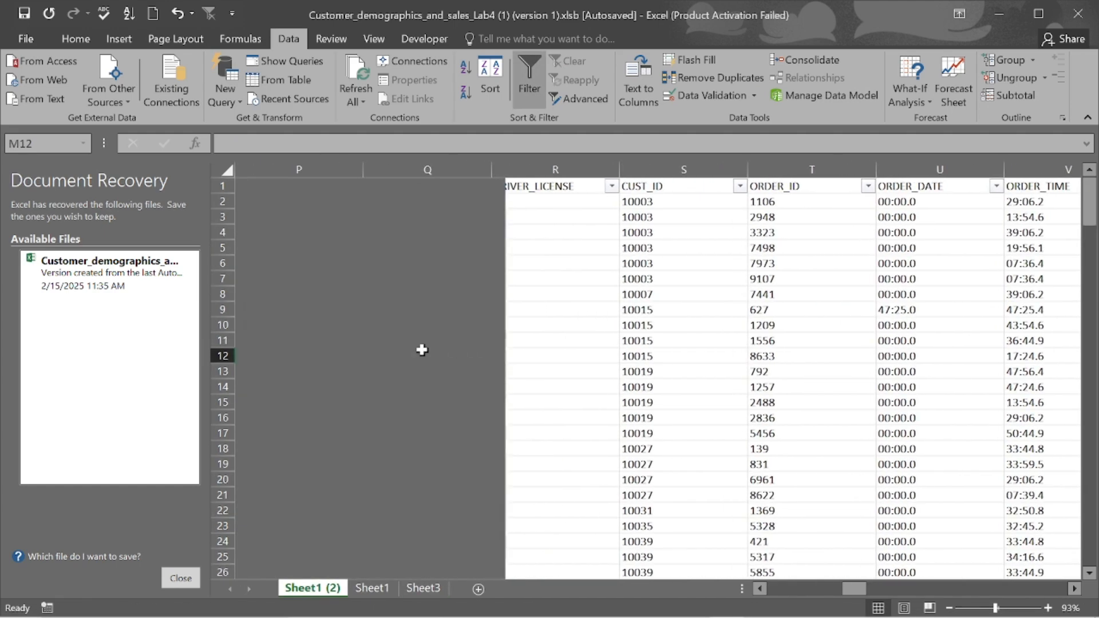
pyautogui.hscroll(-12, 423, 350)
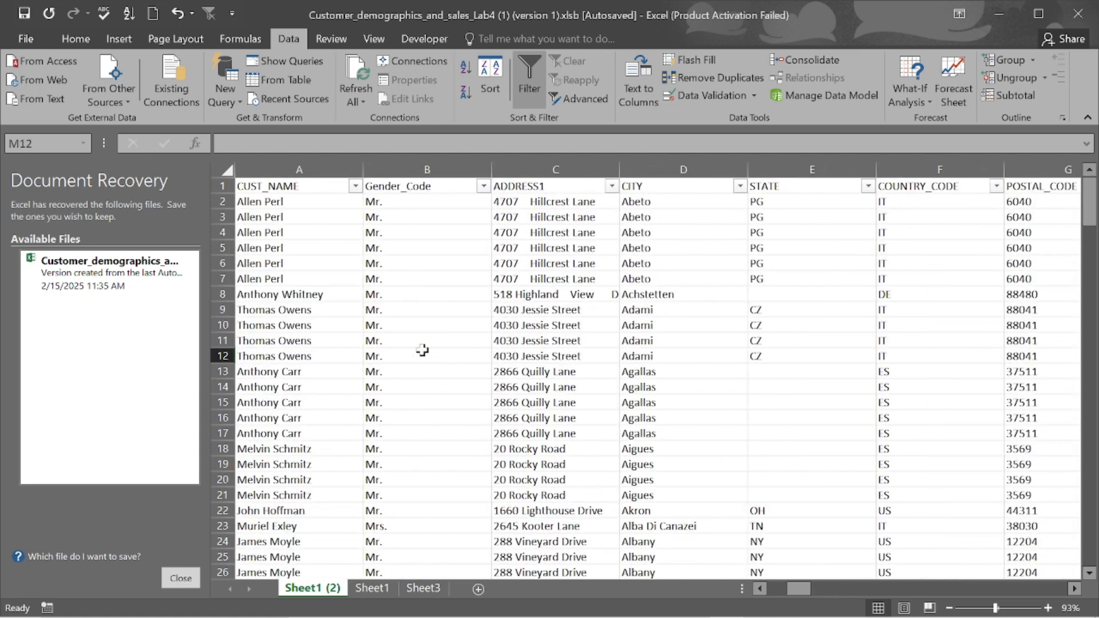
pyautogui.click(392, 169)
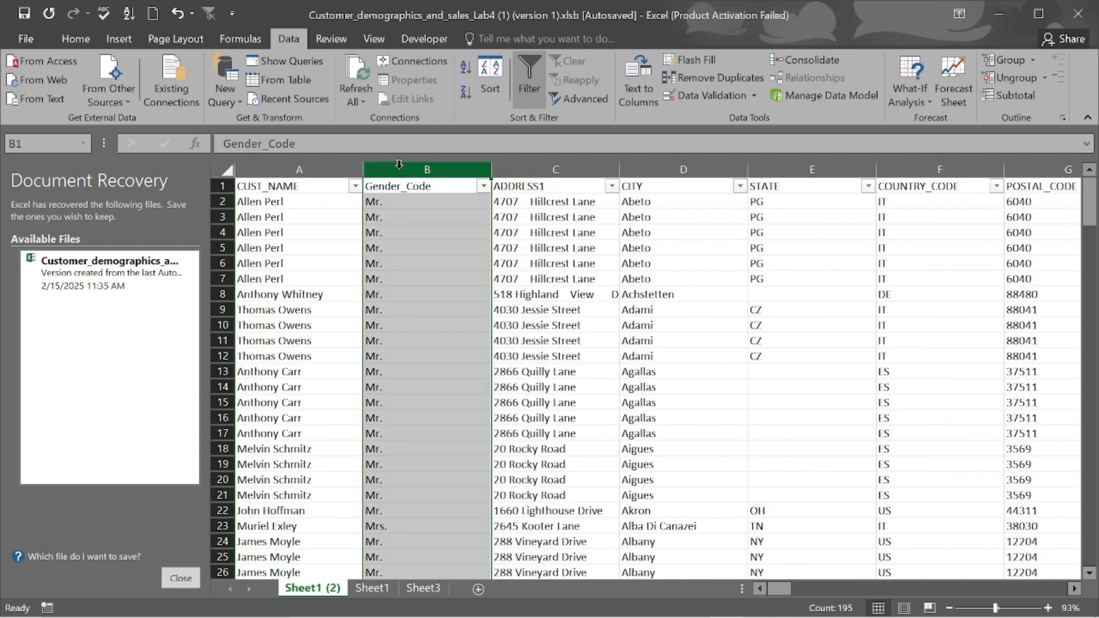
pyautogui.rightClick(399, 165)
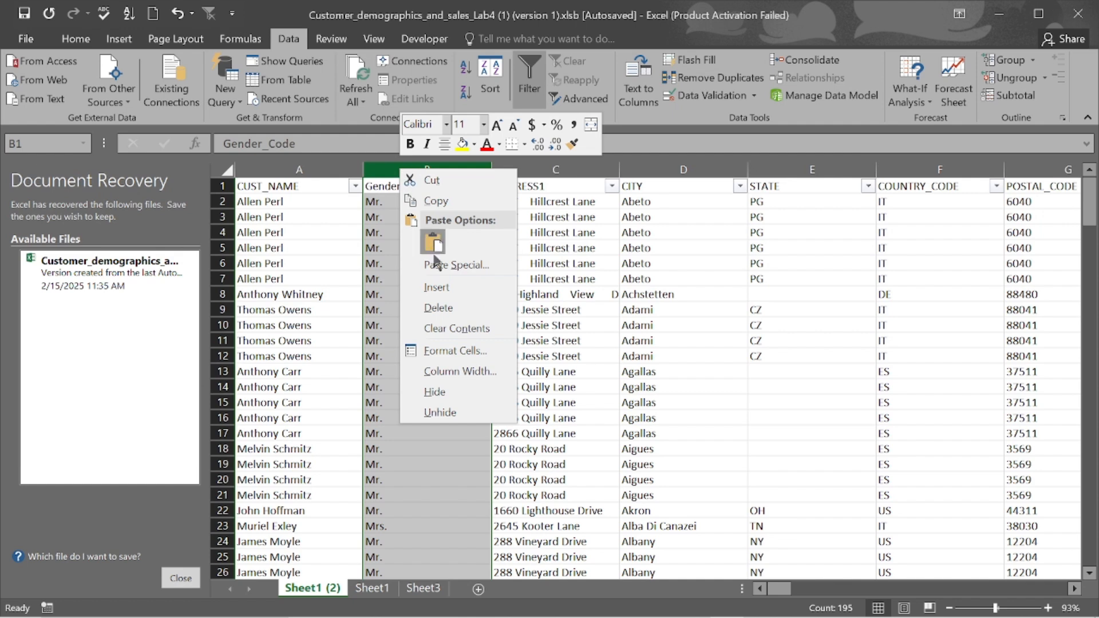
pyautogui.click(442, 288)
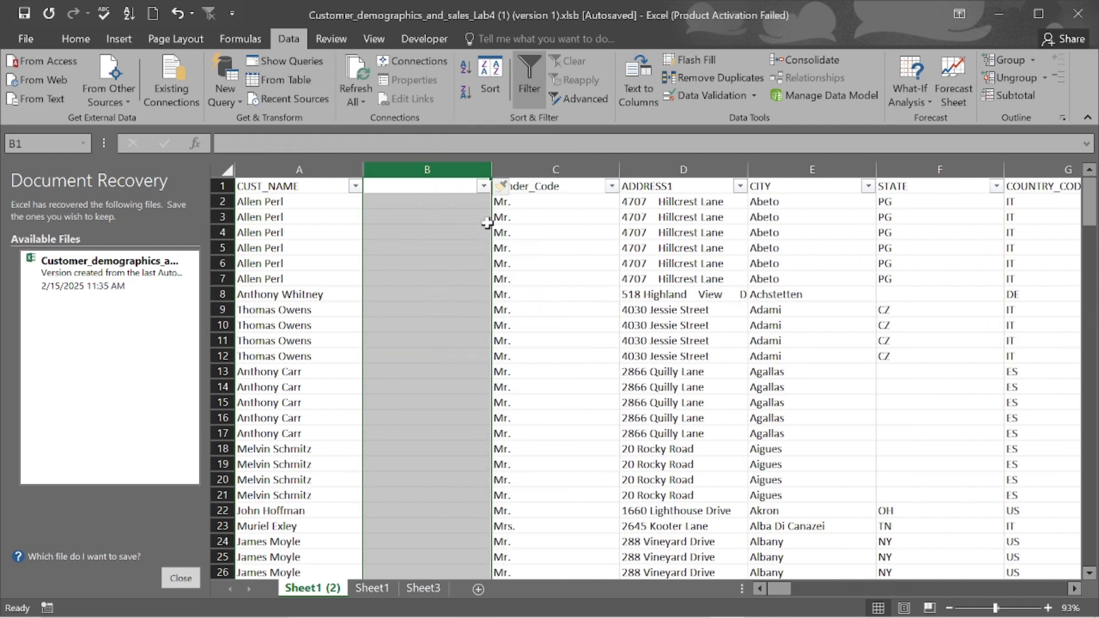
# - Enter the first customer's first name in B2, then undo the extra autocompleted entries below
pyautogui.click(413, 201)
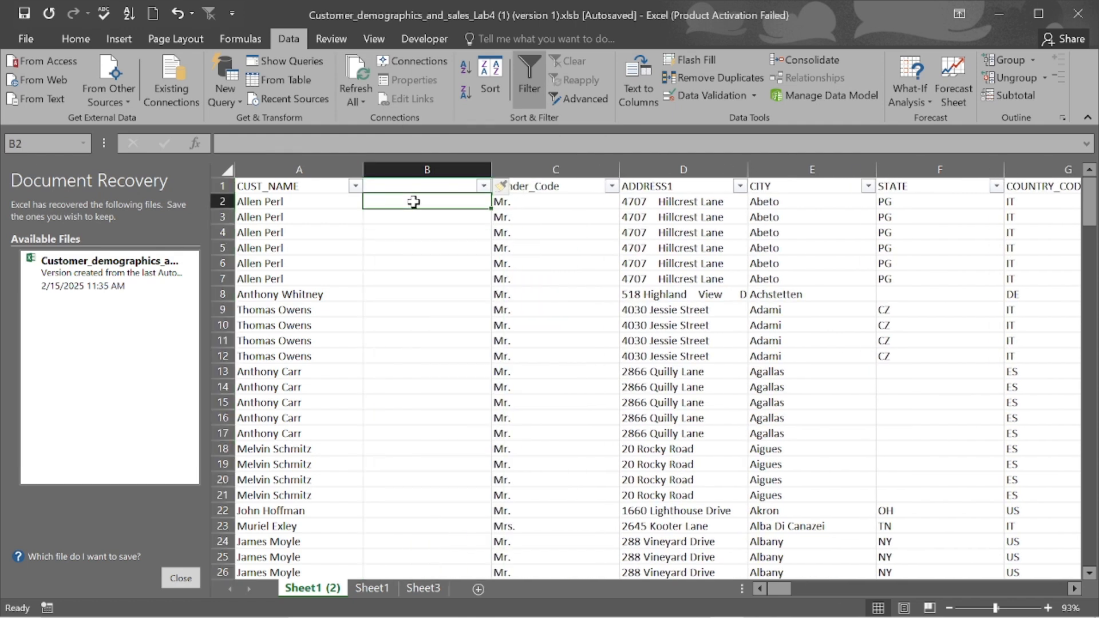
pyautogui.write('Allen')
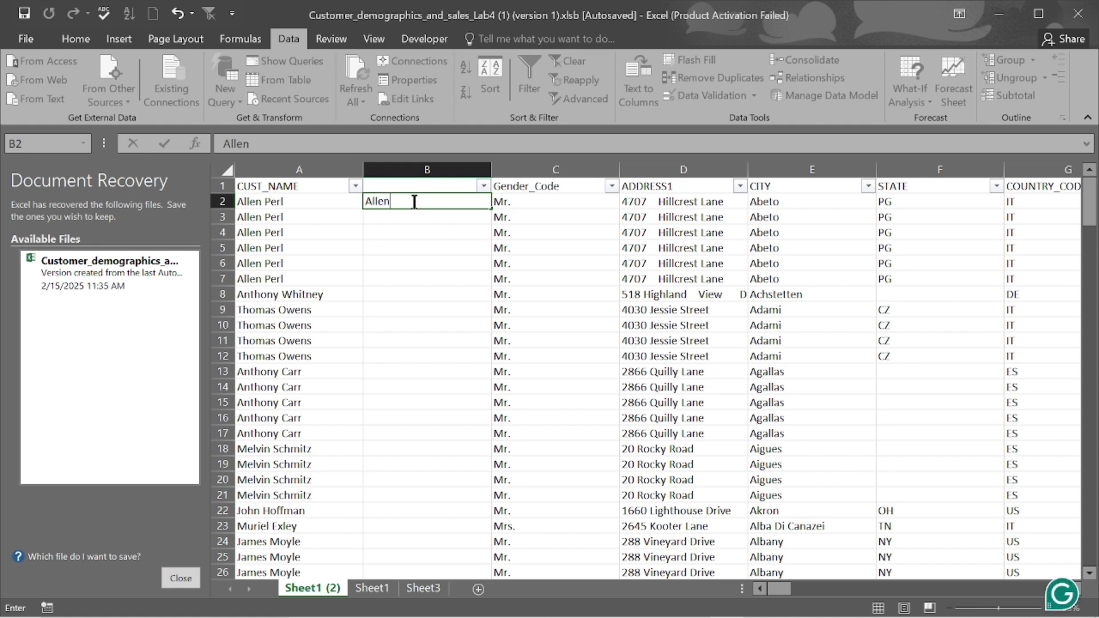
pyautogui.press('Return')
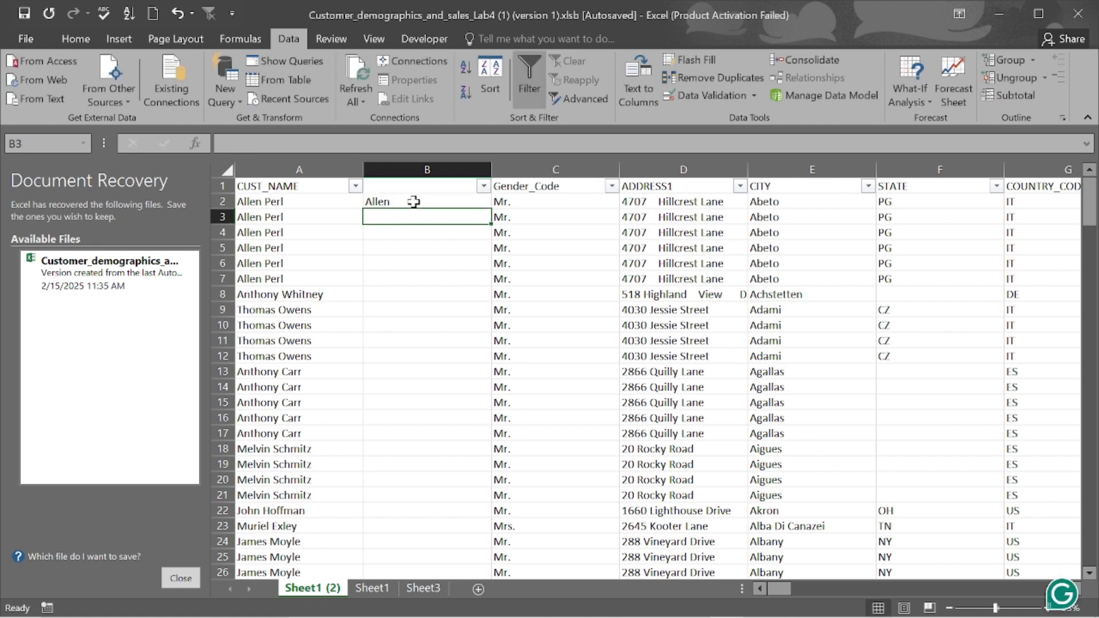
pyautogui.write('Allen')
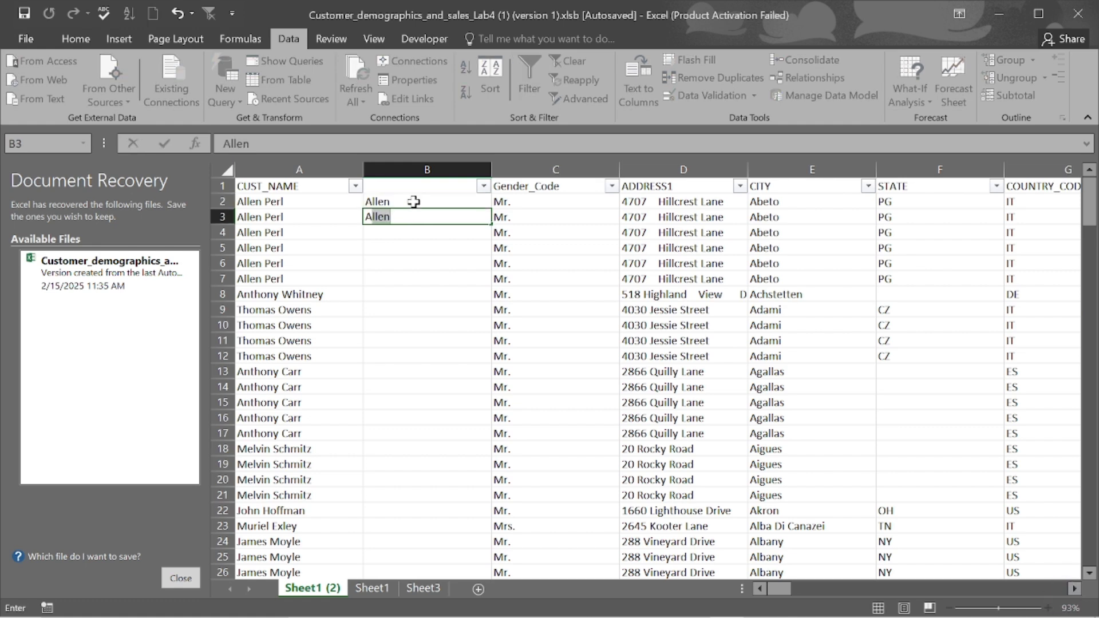
pyautogui.press('Tab')
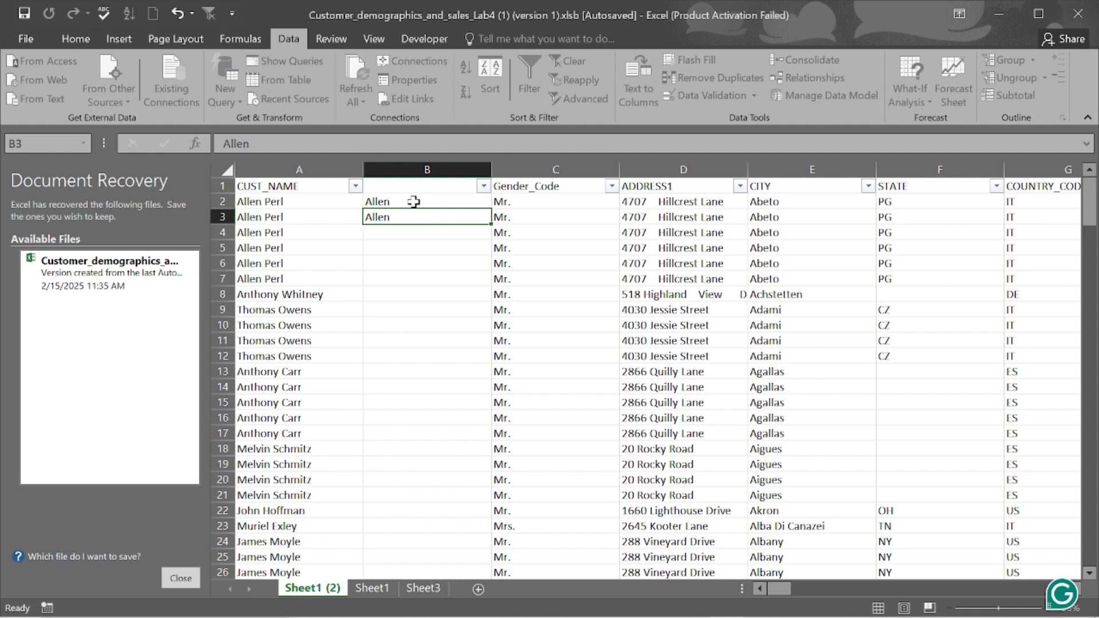
pyautogui.click(404, 231)
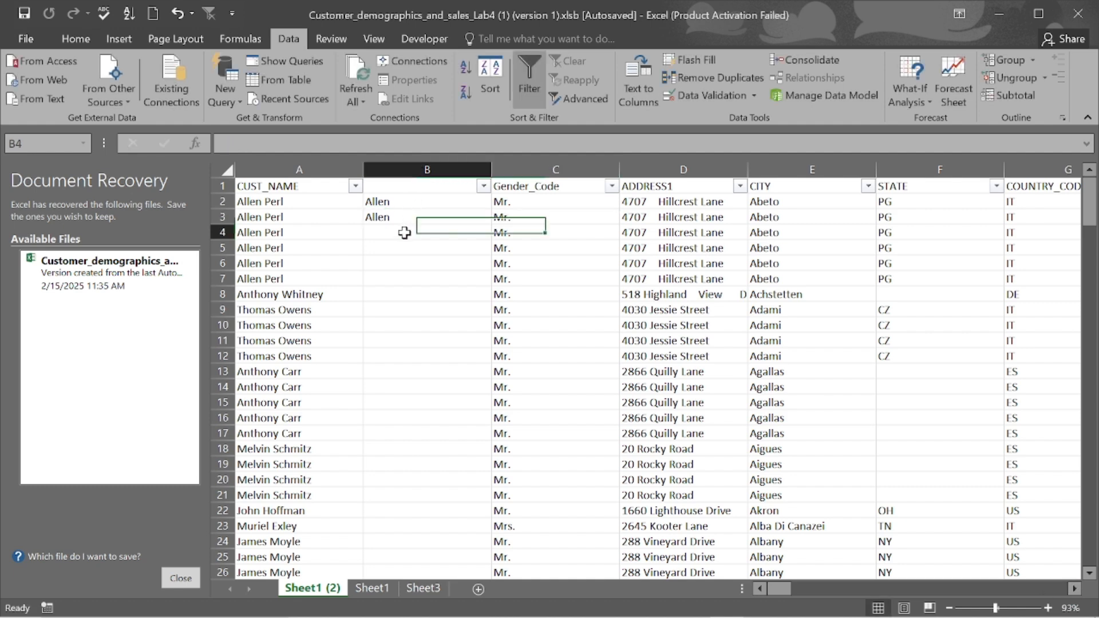
pyautogui.write('Allen')
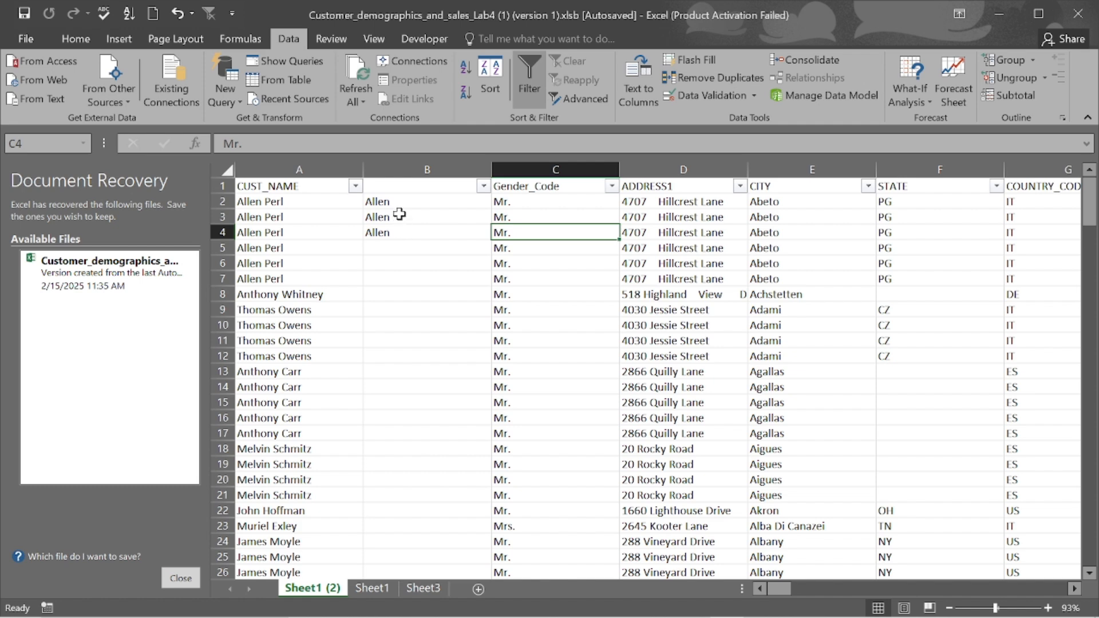
pyautogui.hotkey('ctrl', 'z')
# - Keep only B2's example name and Flash Fill first names for all 194 customers
pyautogui.hotkey('ctrl', 'z')
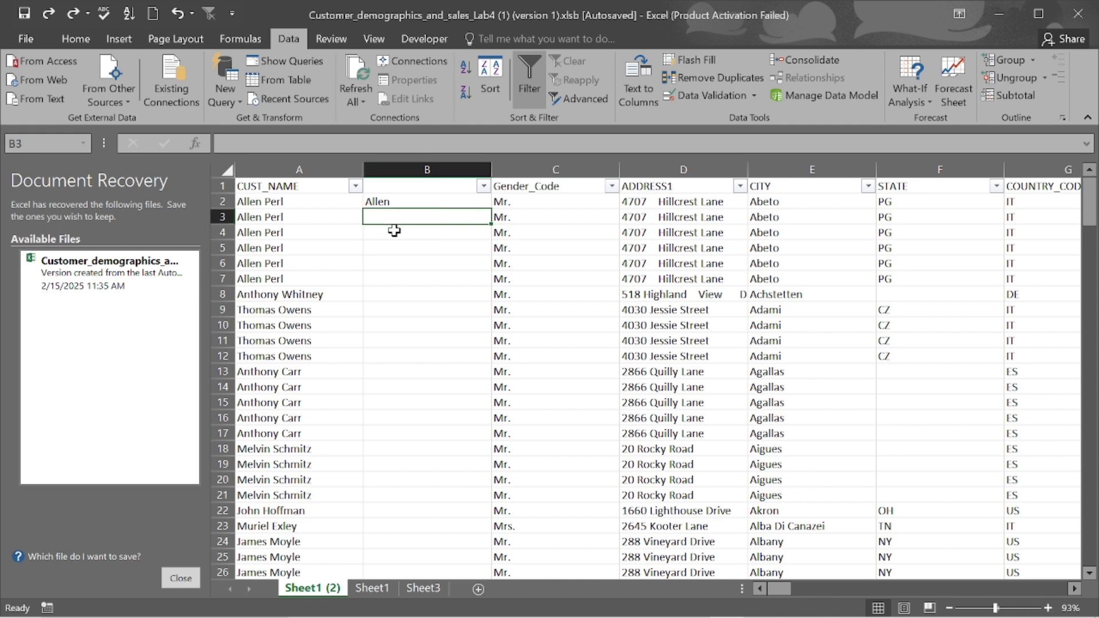
pyautogui.hotkey('ctrl', 'z')
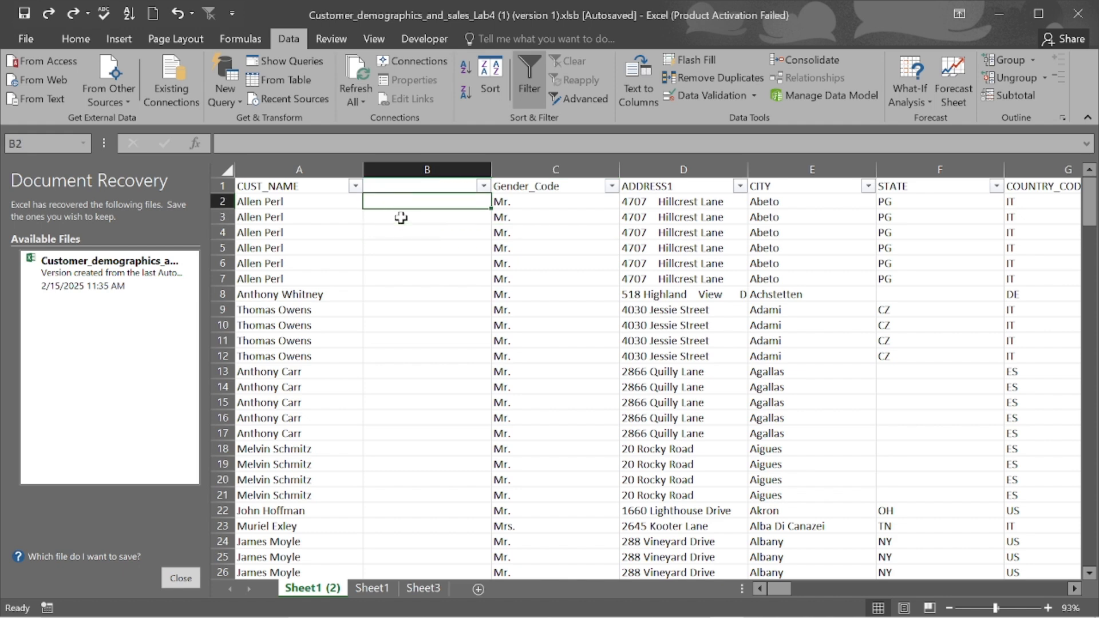
pyautogui.click(401, 217)
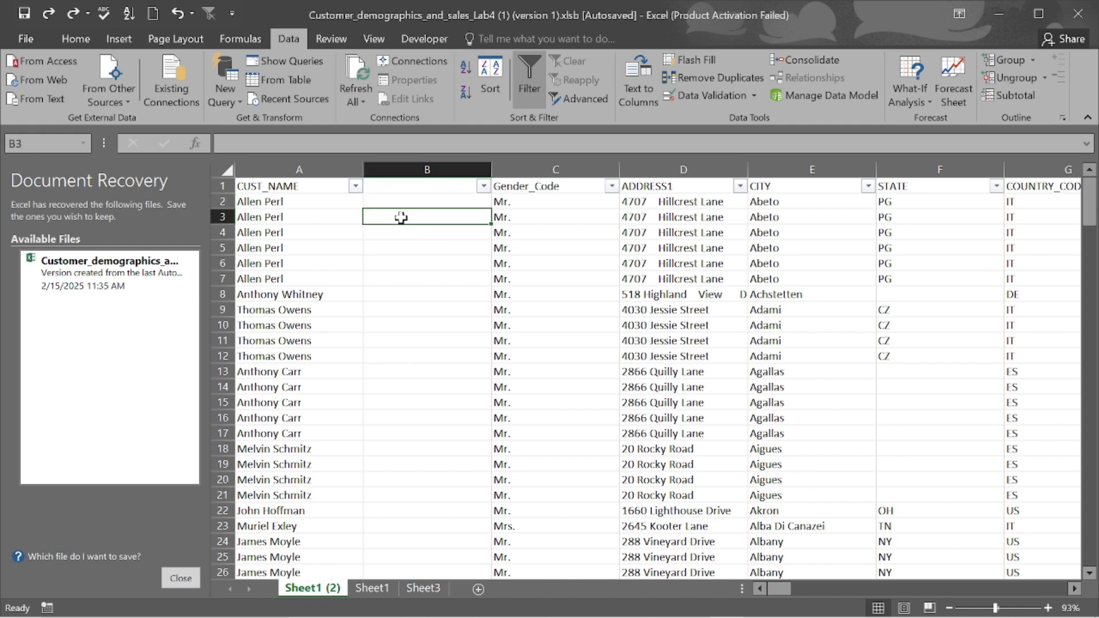
pyautogui.hotkey('ctrl', 'y')
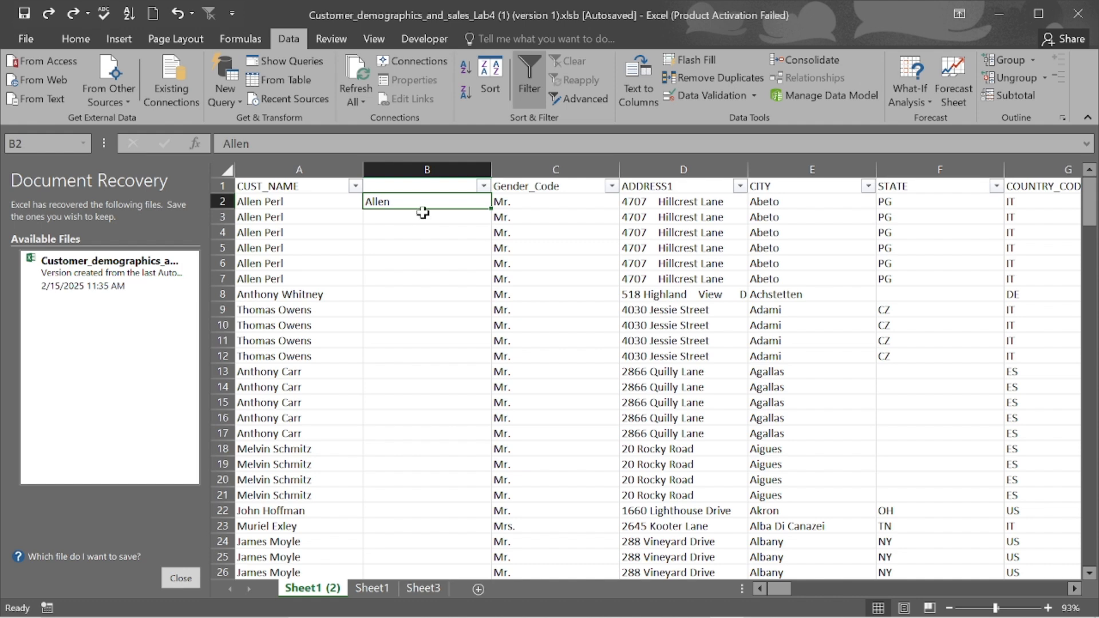
pyautogui.click(693, 57)
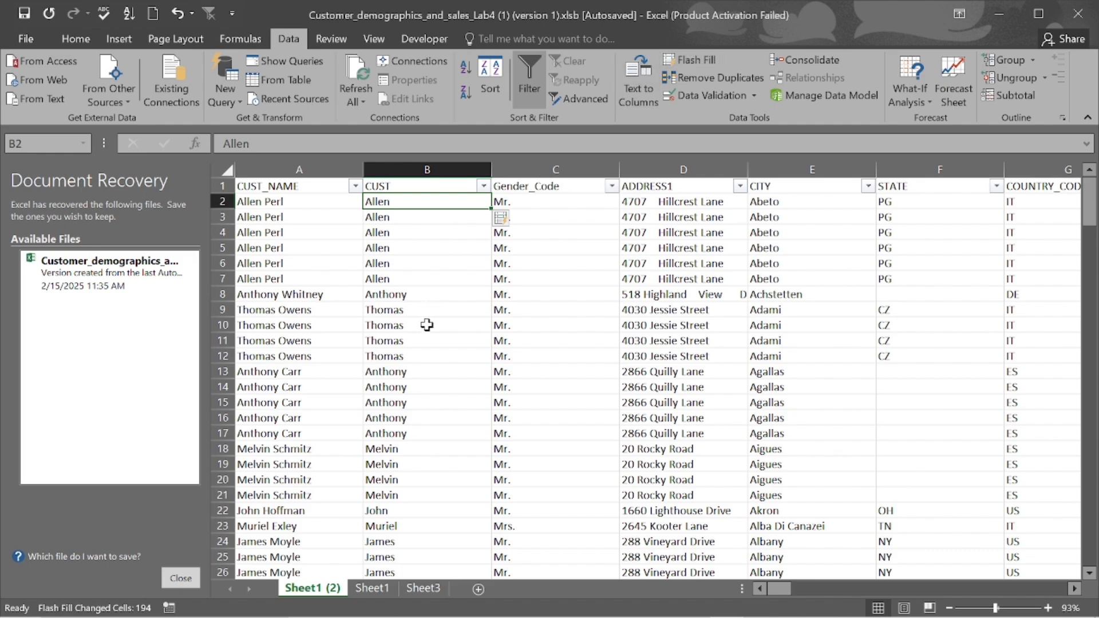
pyautogui.scroll(-20, 427, 324)
pyautogui.scroll(-5, 427, 324)
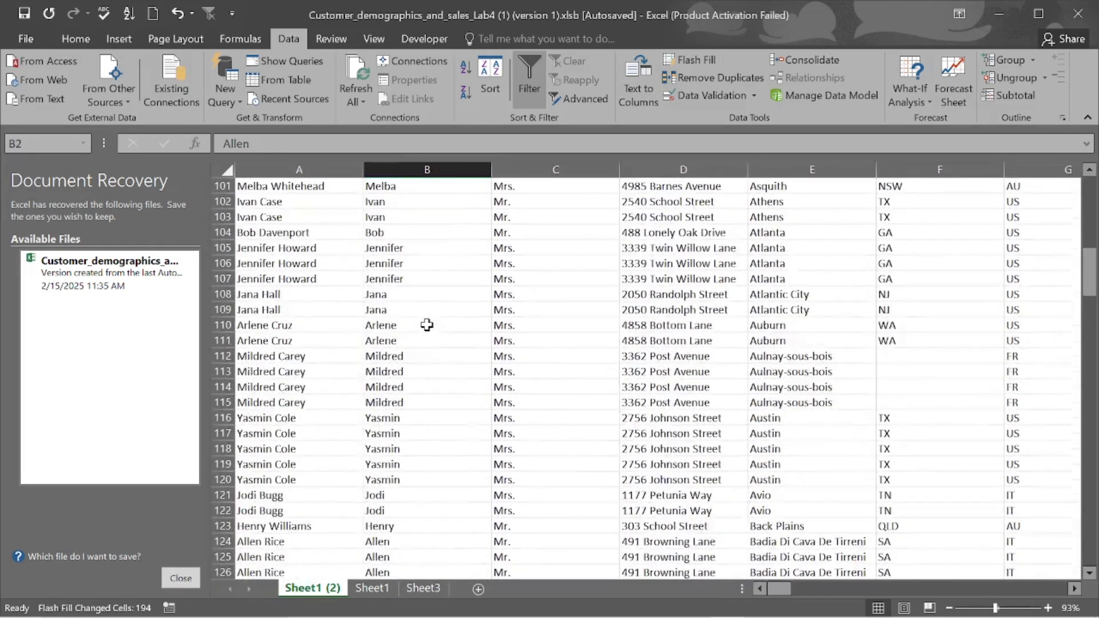
pyautogui.scroll(20, 427, 325)
pyautogui.scroll(10, 427, 325)
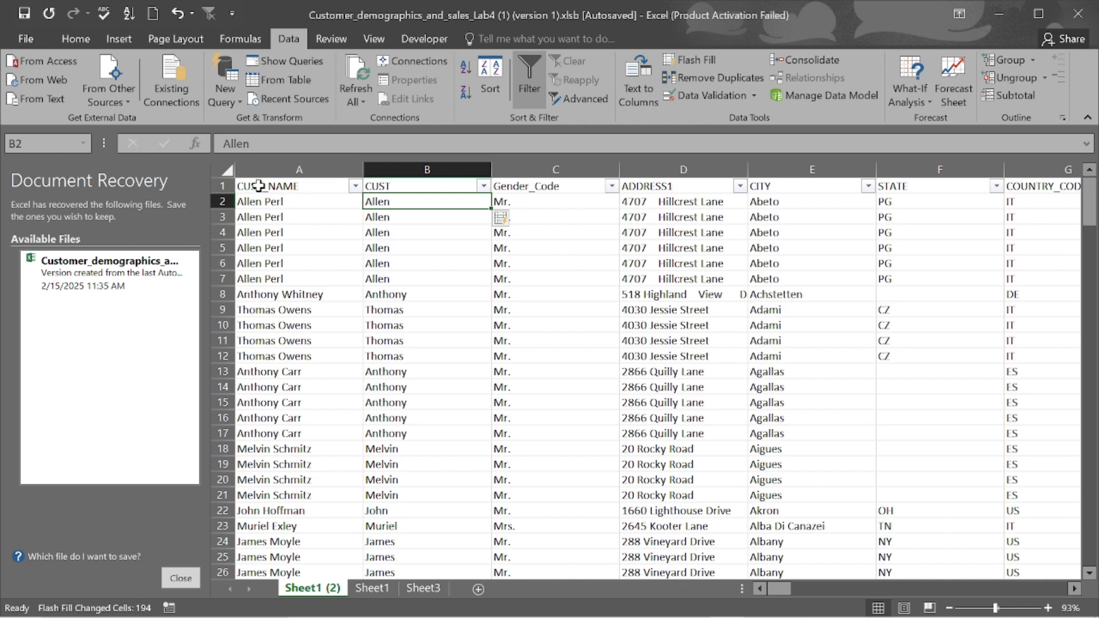
# - Undo the flash-filled first names in column B, then show PowerPoint slide 37, 'Text to Columns: Splitting Data'
pyautogui.click(395, 186)
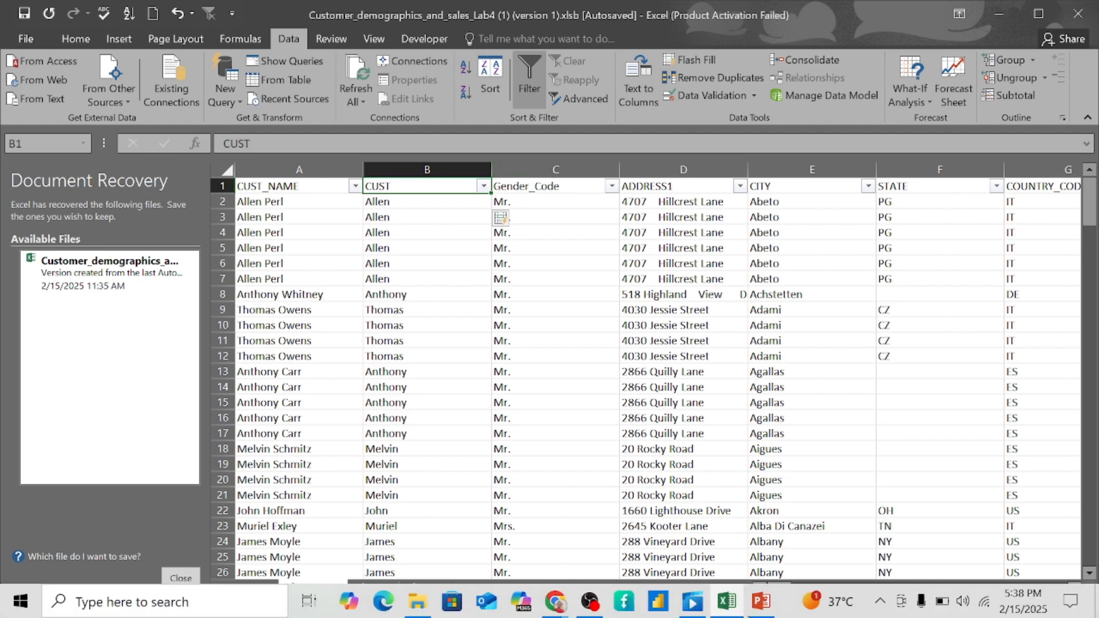
pyautogui.hotkey('ctrl', 'z')
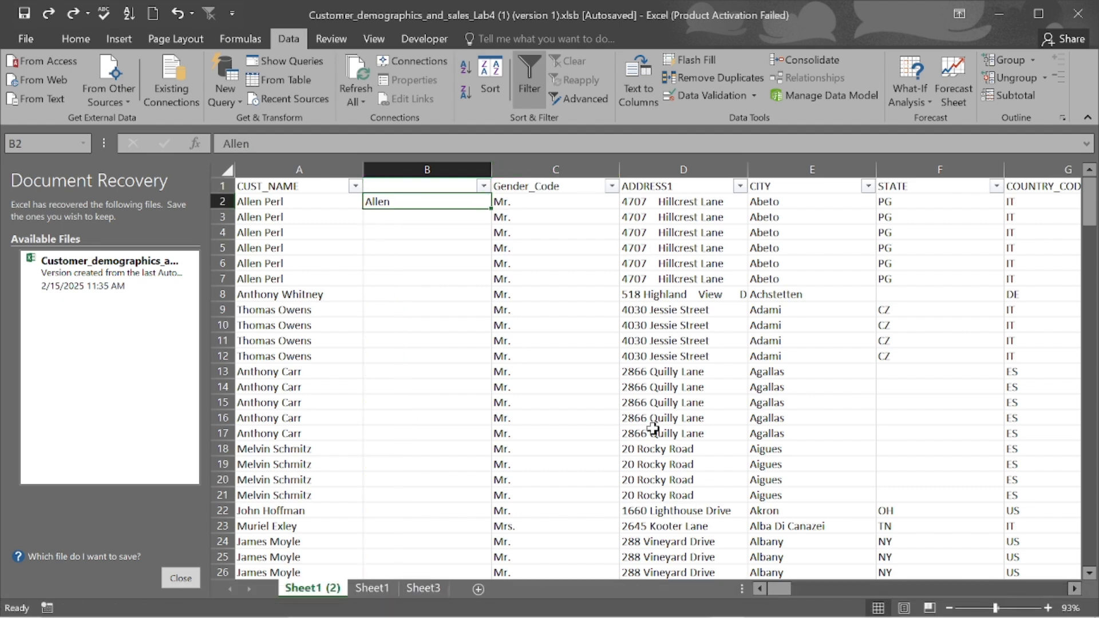
pyautogui.hotkey('ctrl', 'z')
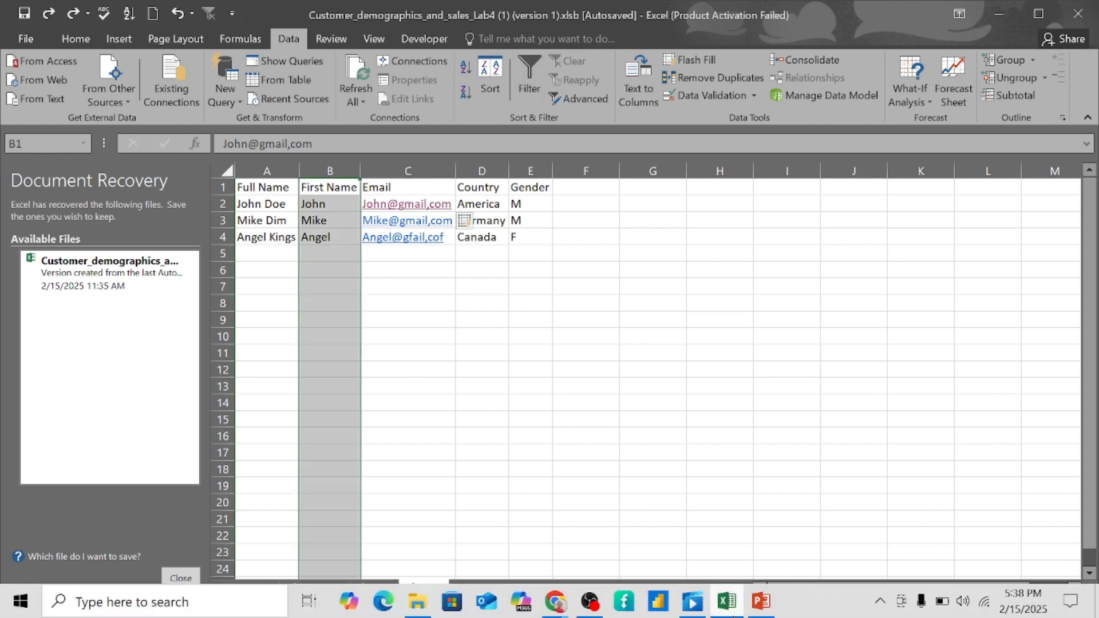
pyautogui.click(762, 601)
pyautogui.press('pagedown')
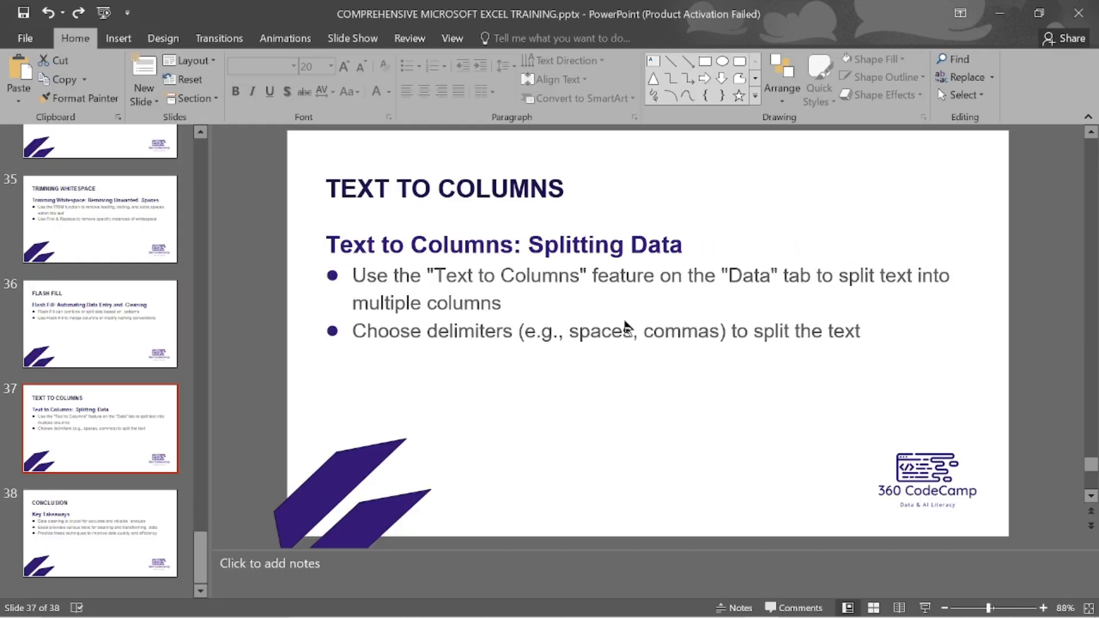
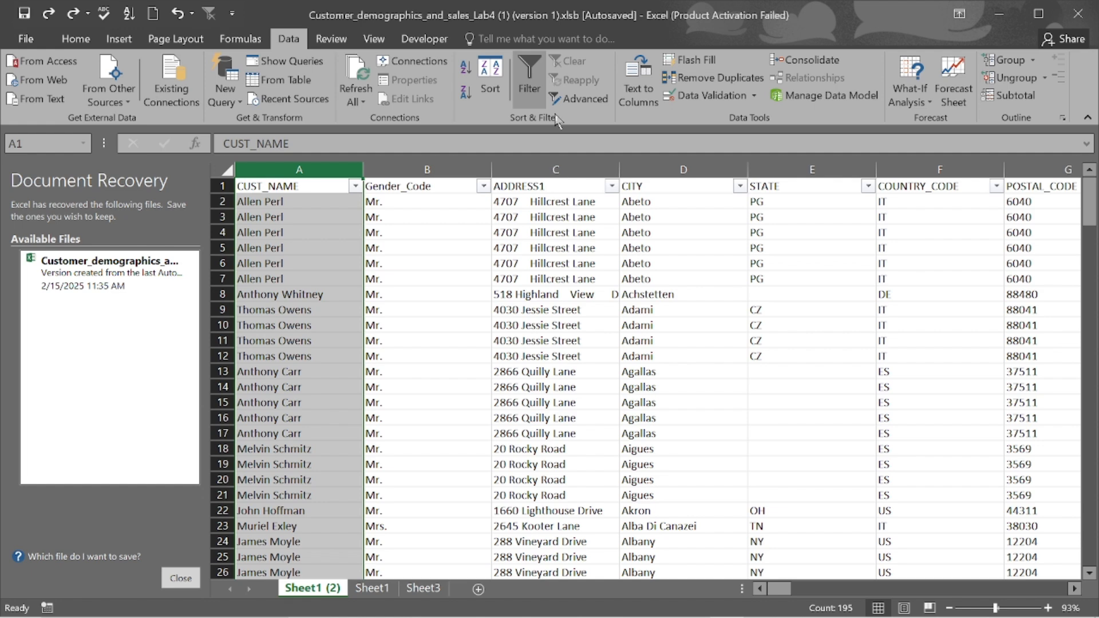
# - Split CUST_NAME with Text to Columns, delimited by Space only, first column formatted as Text
pyautogui.click(633, 82)
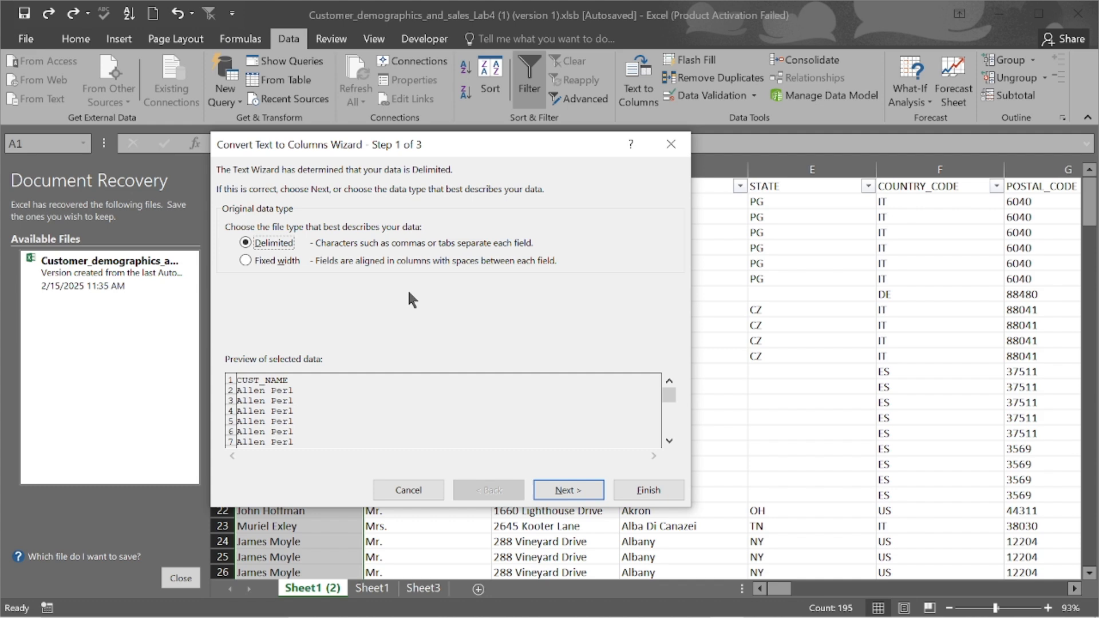
pyautogui.click(566, 488)
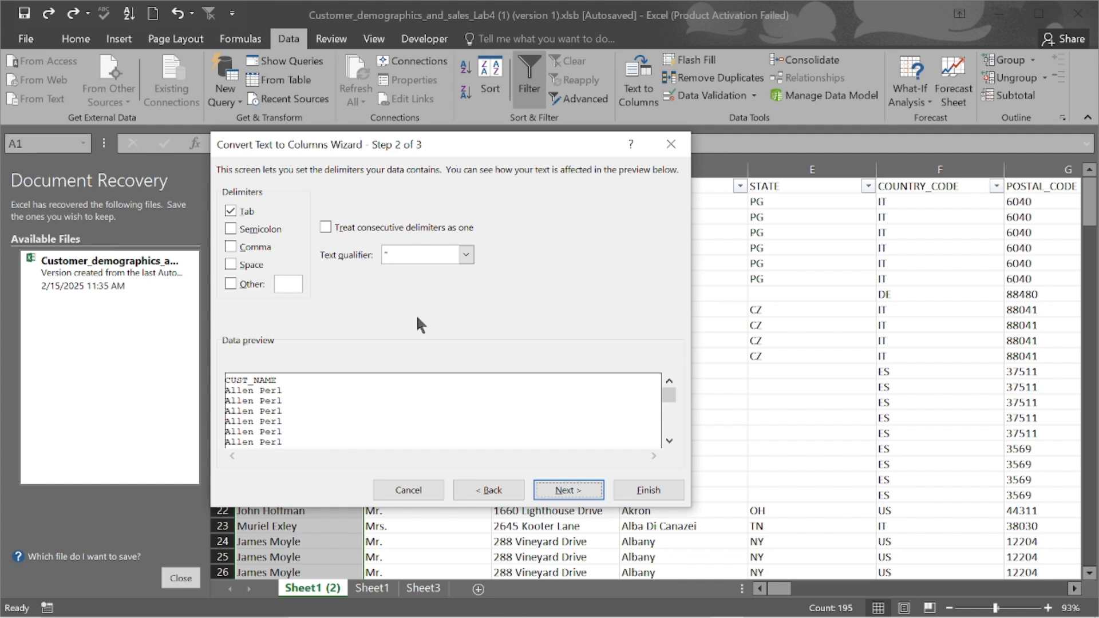
pyautogui.click(231, 264)
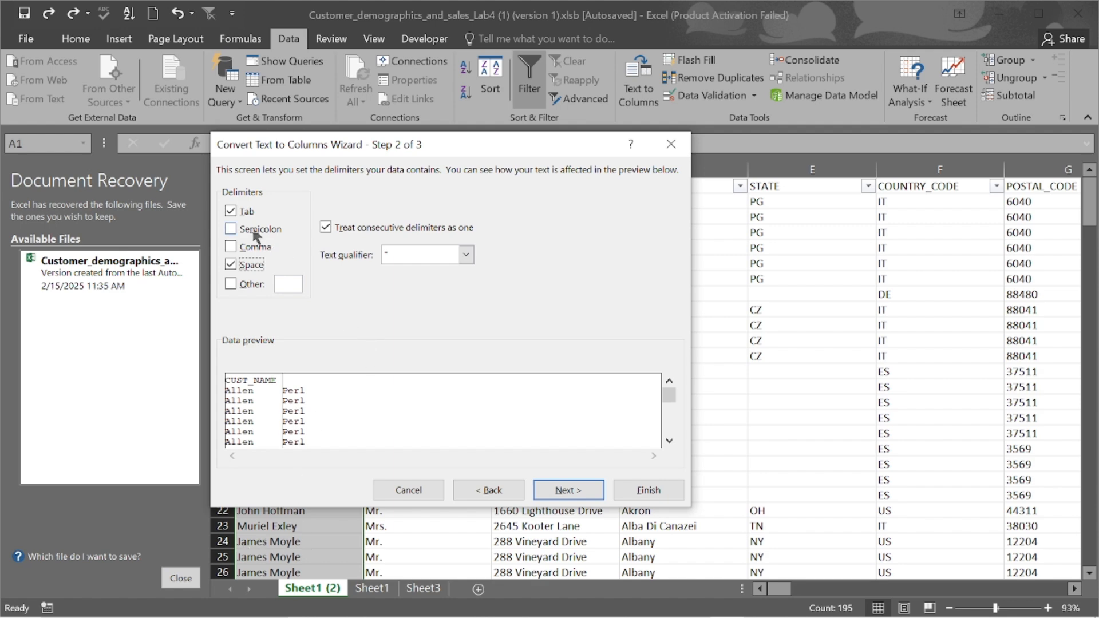
pyautogui.click(231, 212)
pyautogui.click(564, 491)
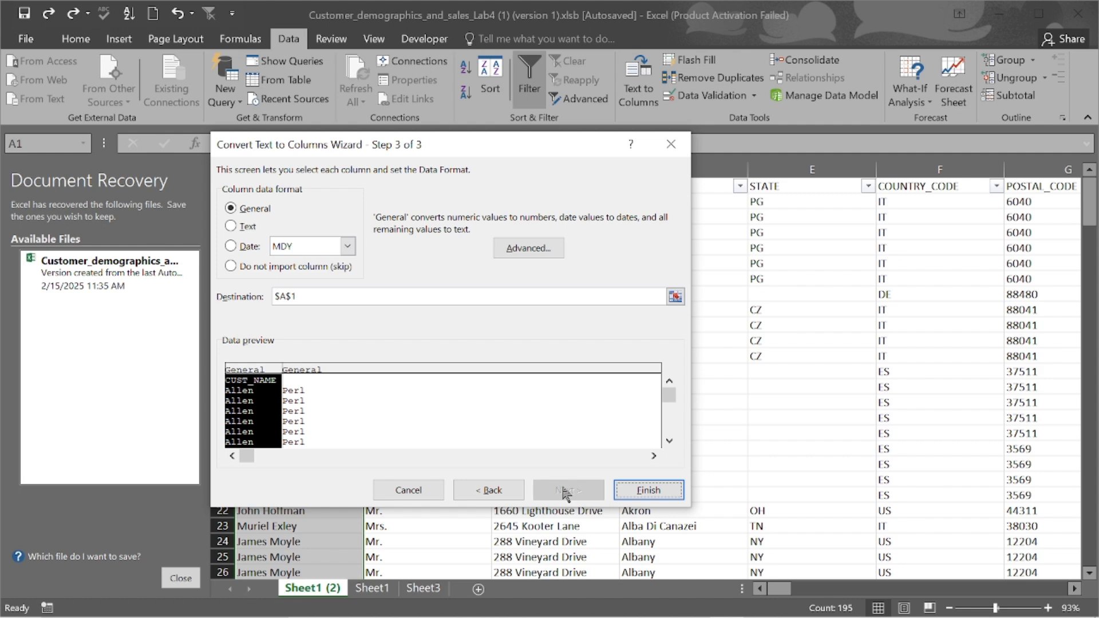
pyautogui.click(231, 226)
pyautogui.click(649, 491)
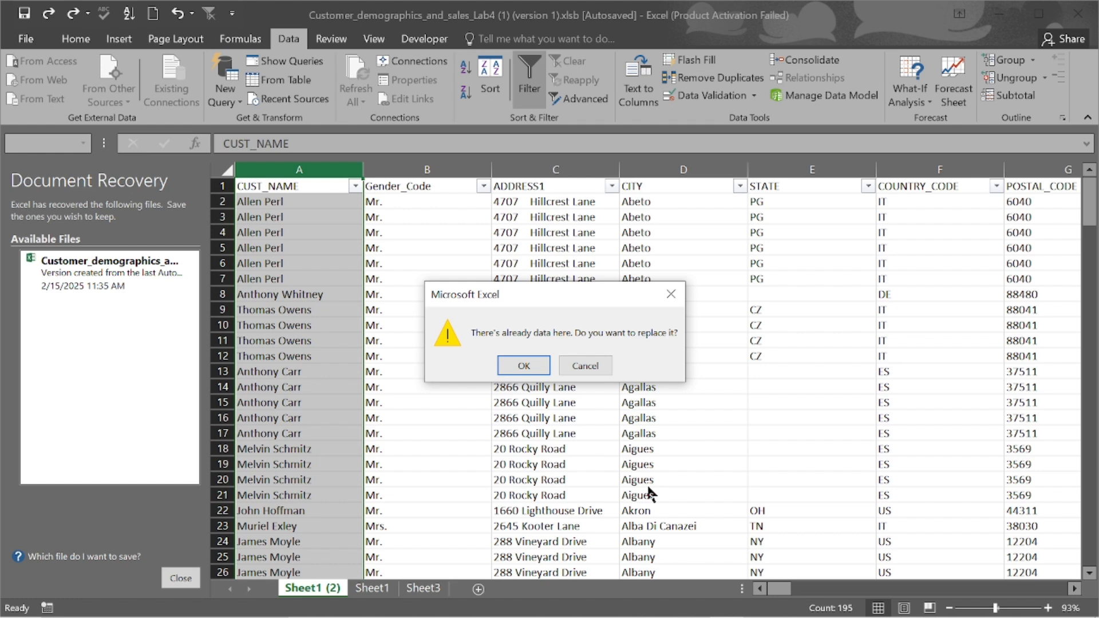
# - Accept replacing the existing data and rename header A1 from CUST_NAME to FIRST_NAME
pyautogui.click(525, 369)
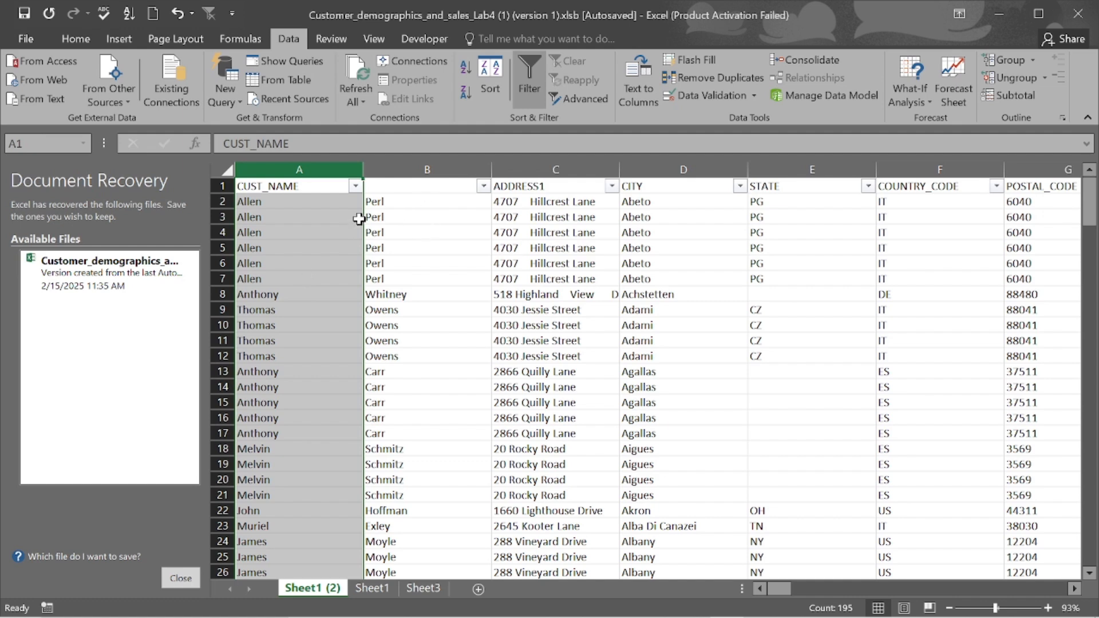
pyautogui.click(267, 188)
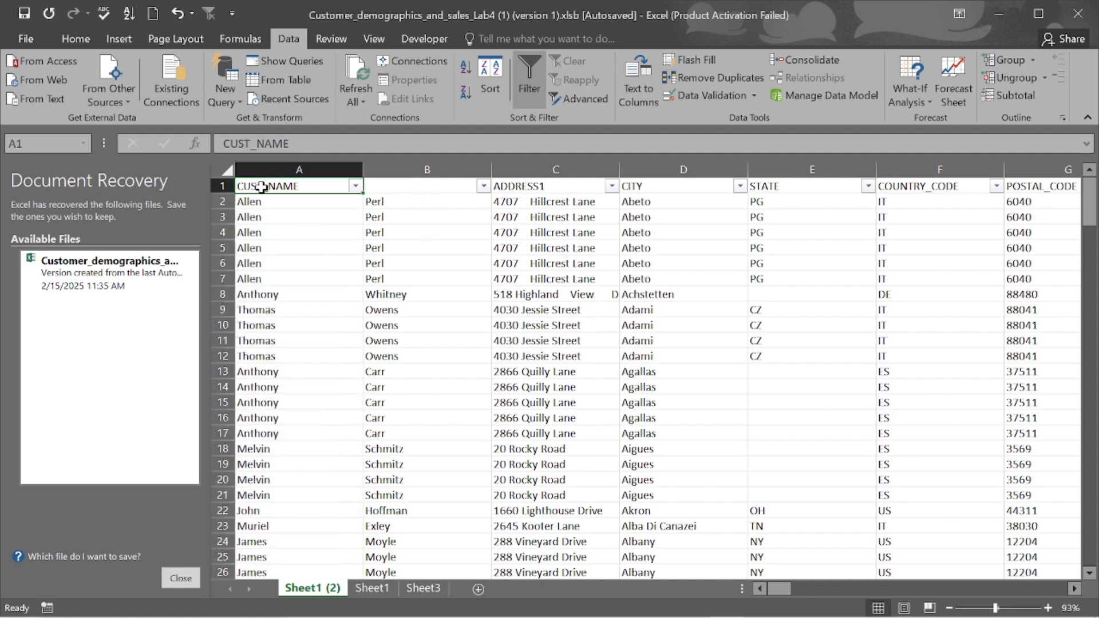
pyautogui.doubleClick(262, 187)
pyautogui.press('BackSpace')
pyautogui.press('BackSpace')
pyautogui.press('BackSpace')
pyautogui.press('BackSpace')
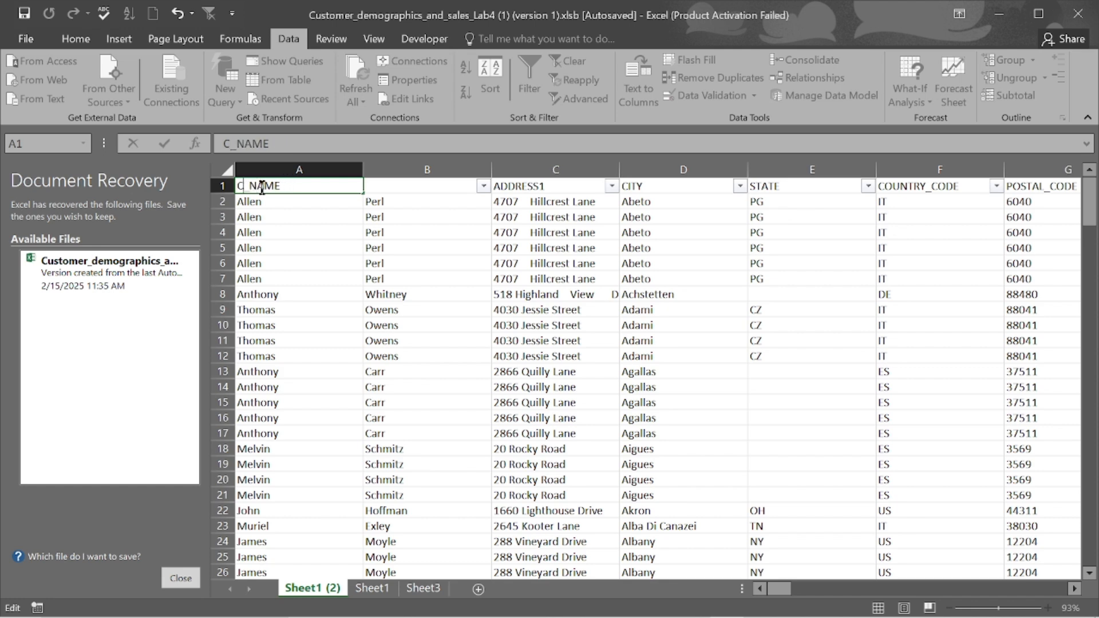
pyautogui.write('FIRST')
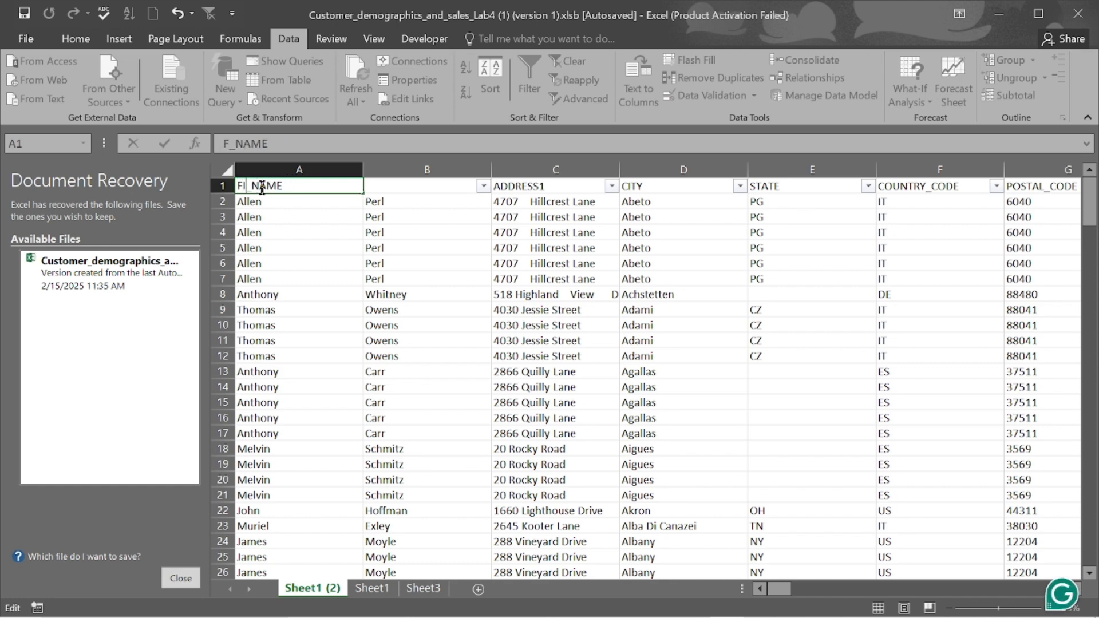
# - Give column B the header LAST_NAME, then select the ADDRESS1 column
pyautogui.click(407, 182)
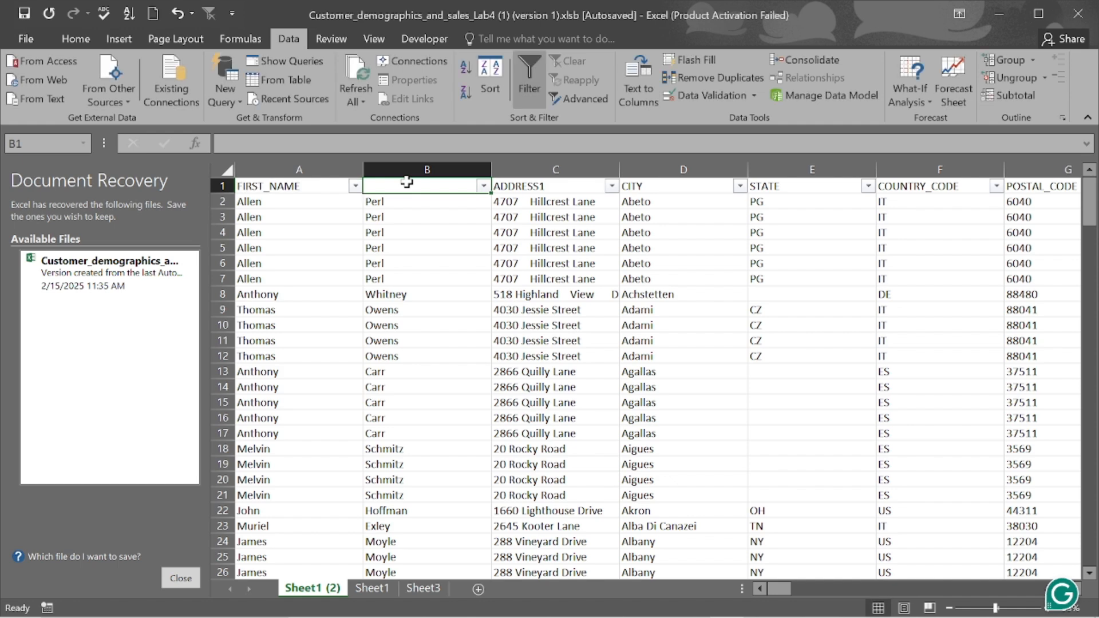
pyautogui.write('LAS')
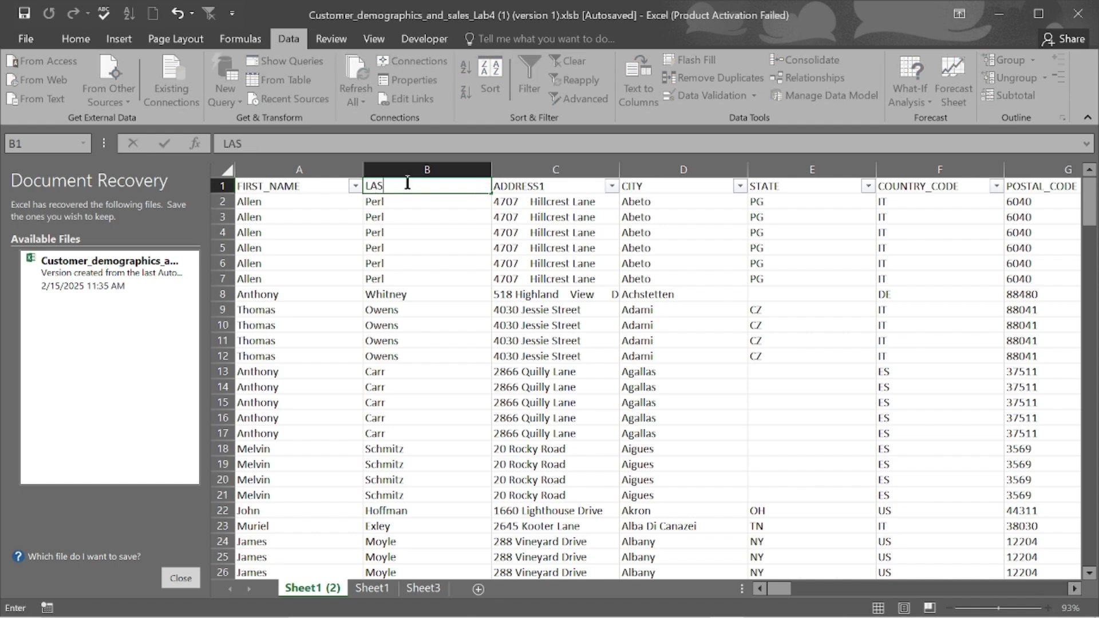
pyautogui.write('T_NAME')
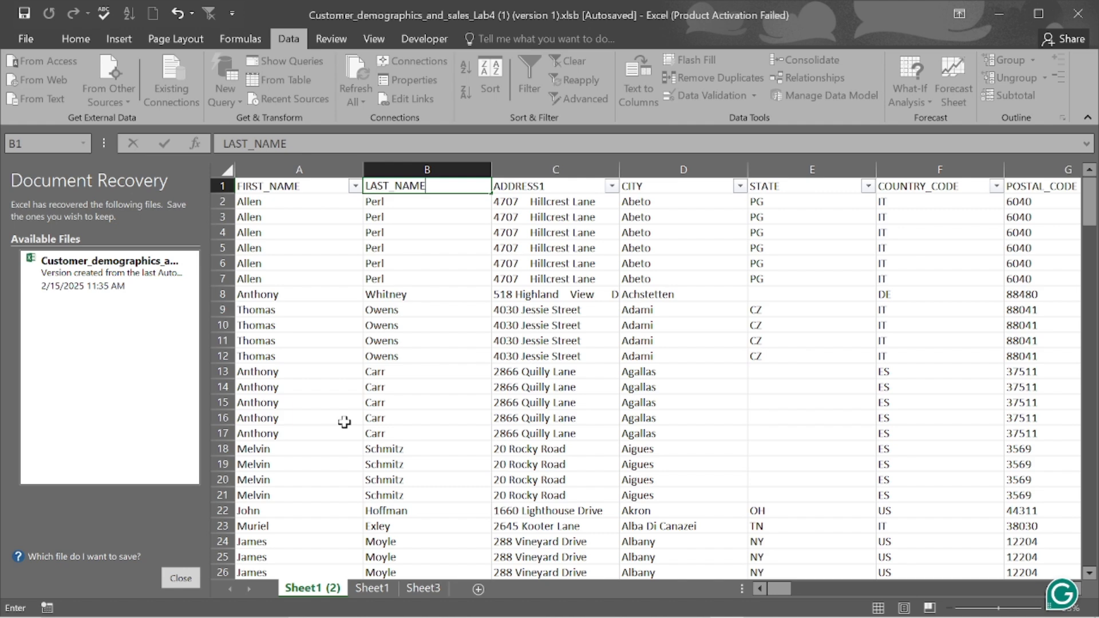
pyautogui.click(558, 169)
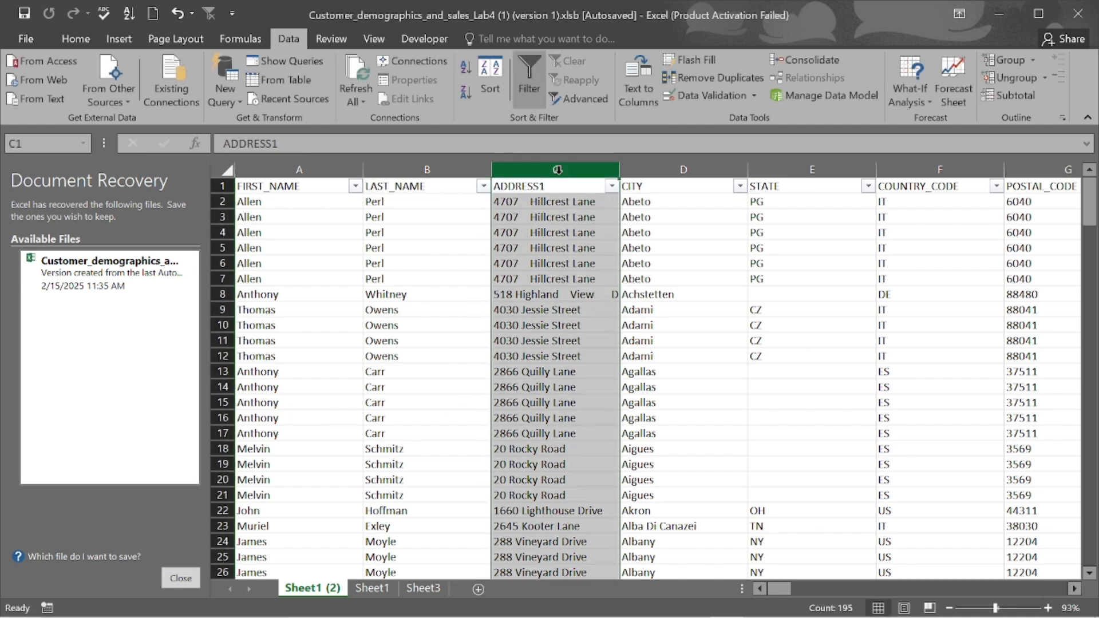
# - Insert a blank column before ADDRESS1
pyautogui.rightClick(557, 169)
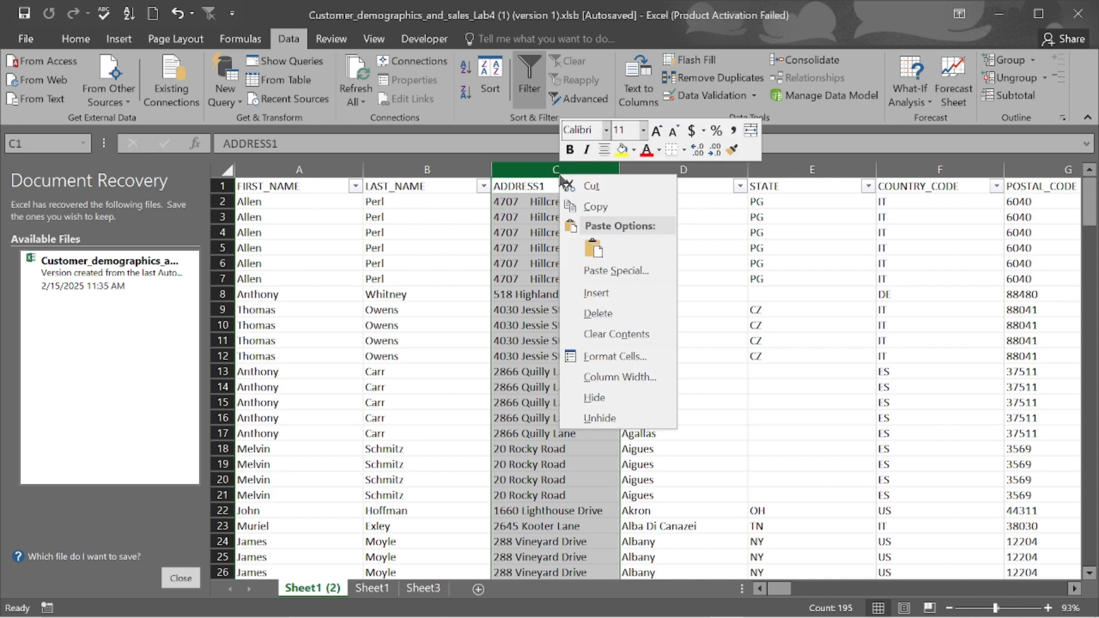
pyautogui.click(596, 293)
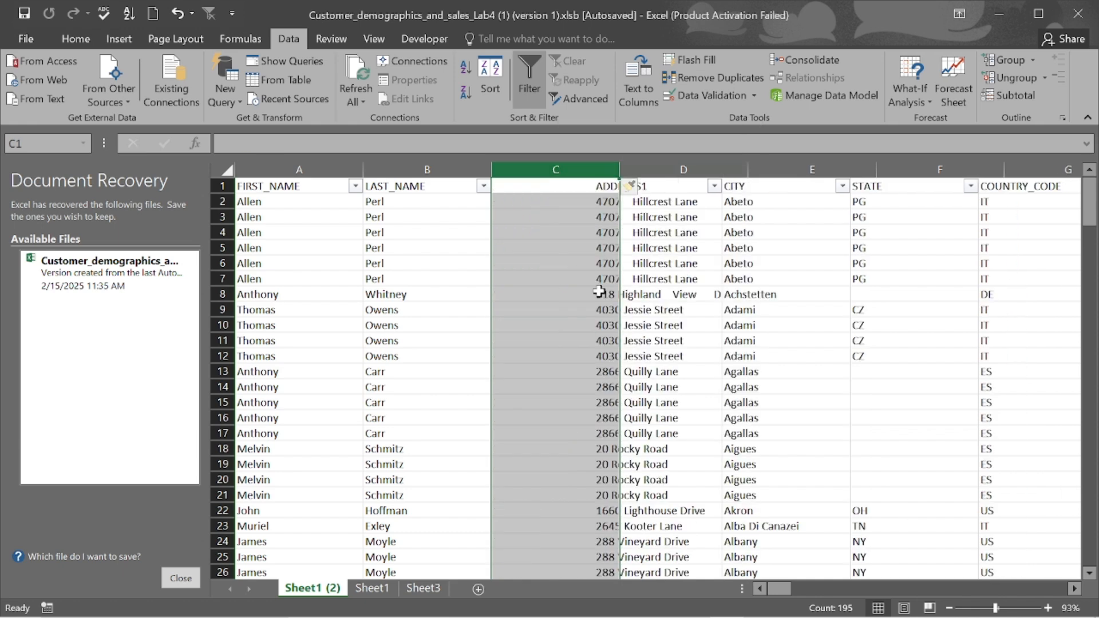
pyautogui.click(538, 187)
pyautogui.click(549, 201)
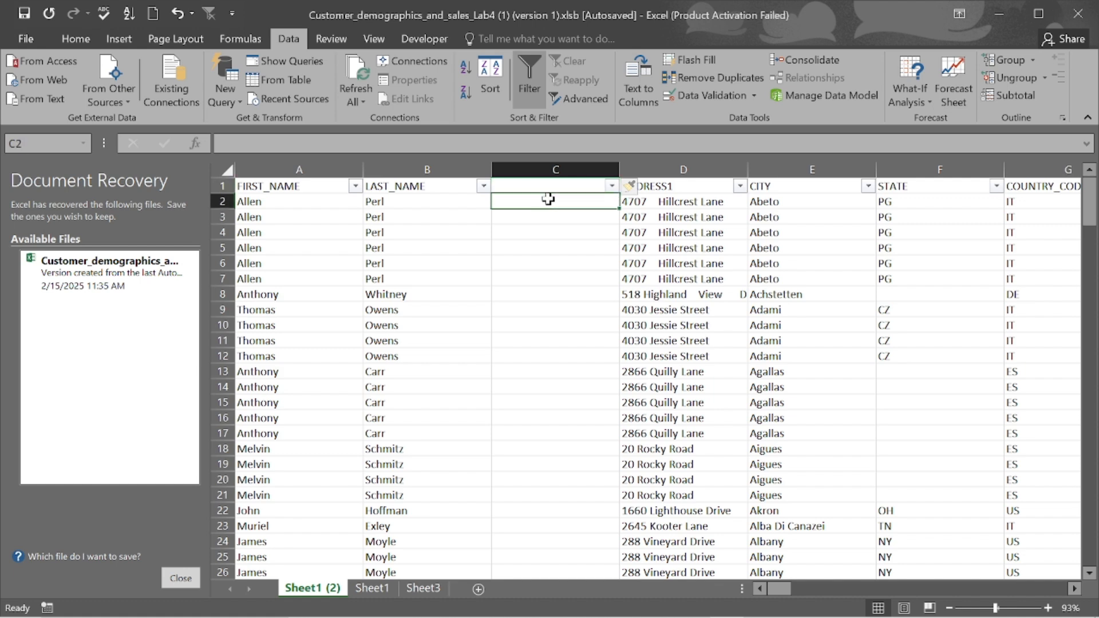
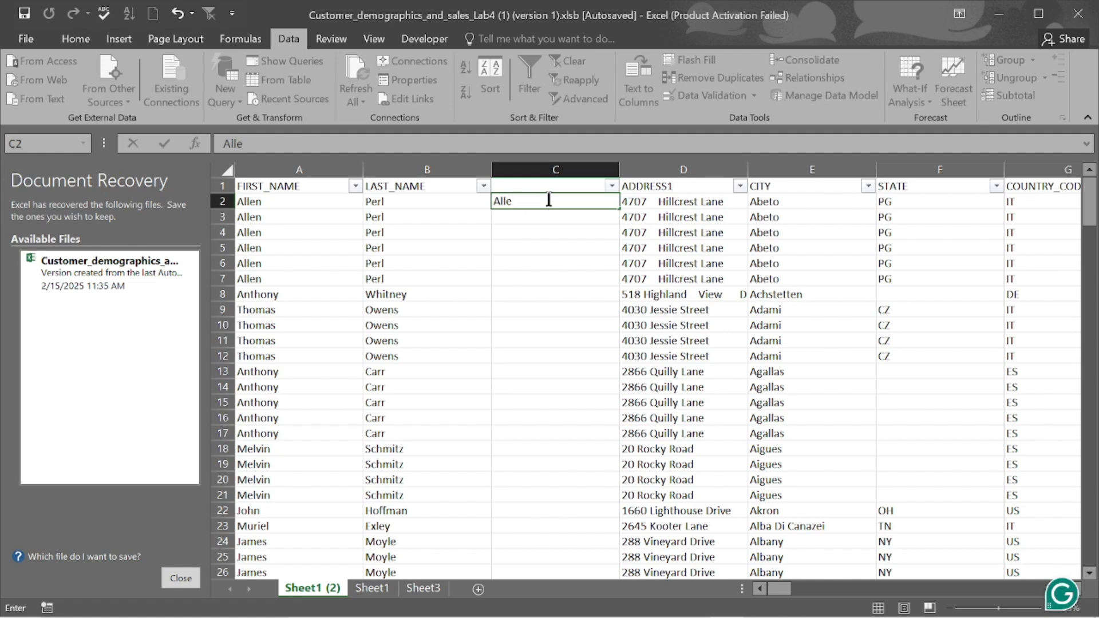
pyautogui.press('Return')
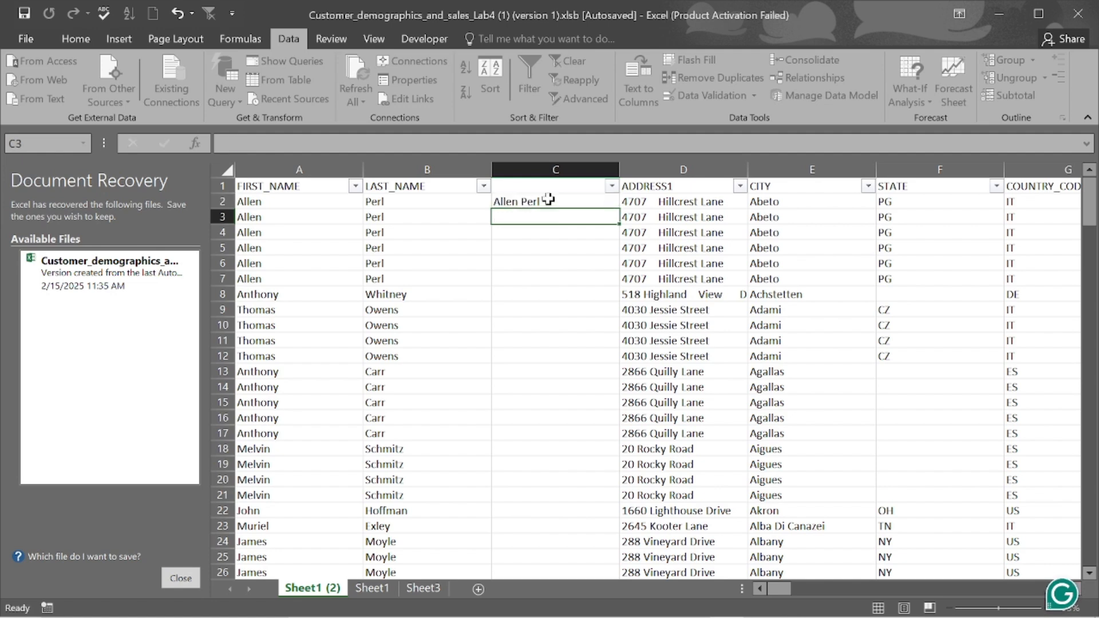
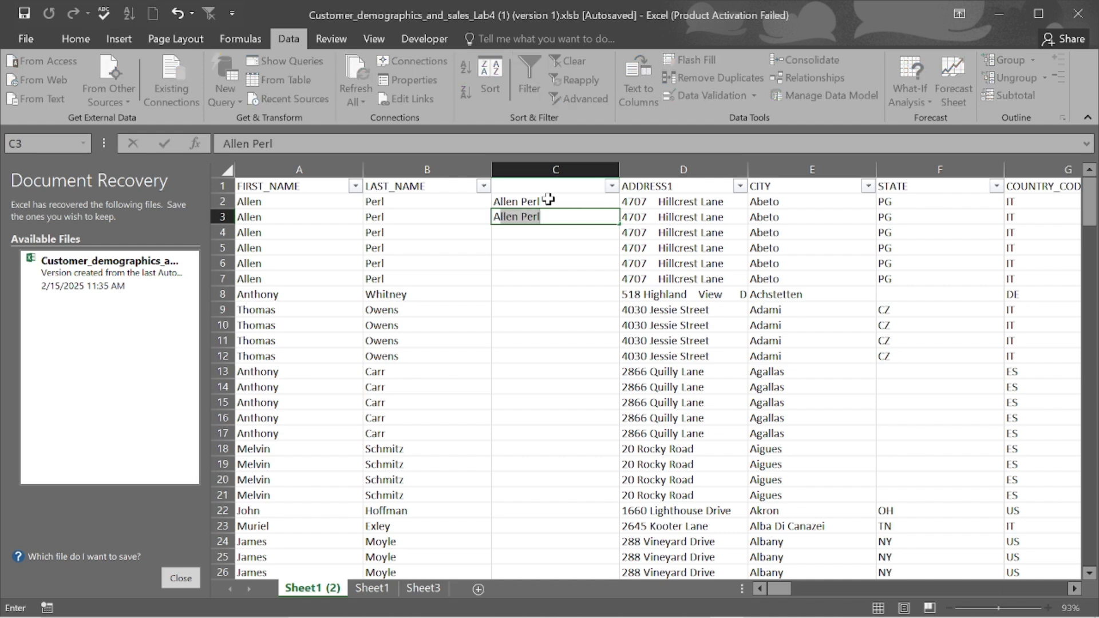
pyautogui.press('Tab')
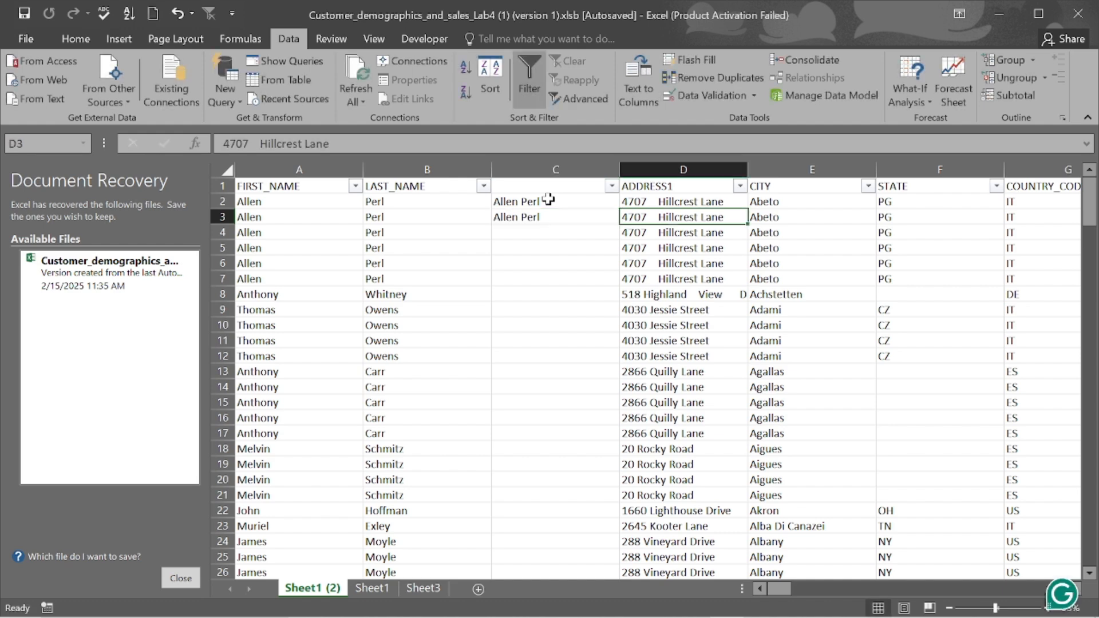
pyautogui.doubleClick(529, 217)
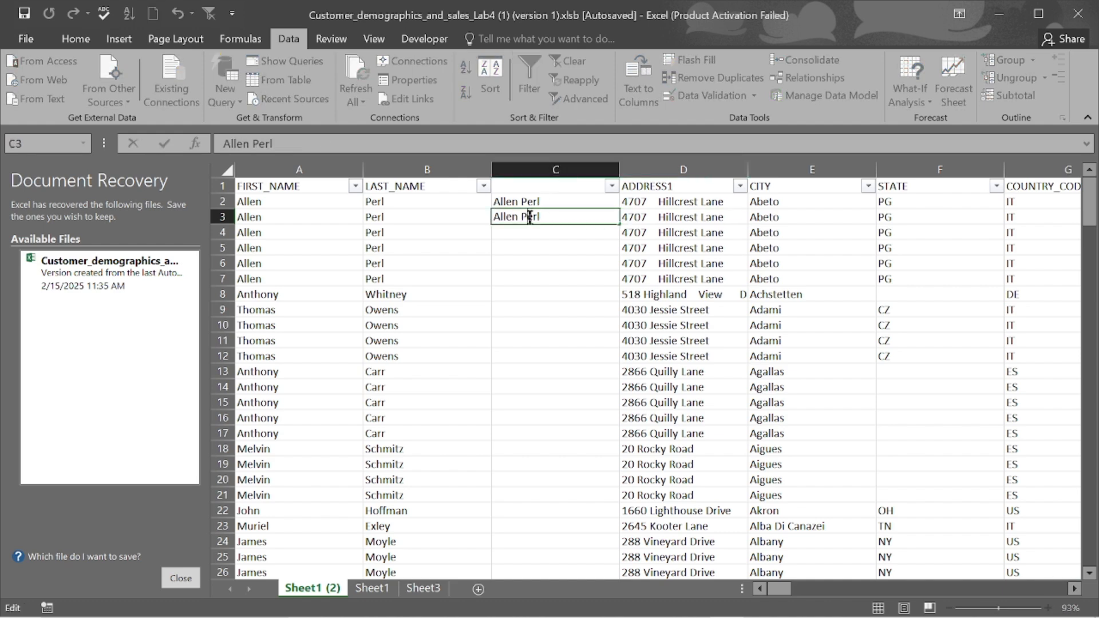
pyautogui.click(551, 278)
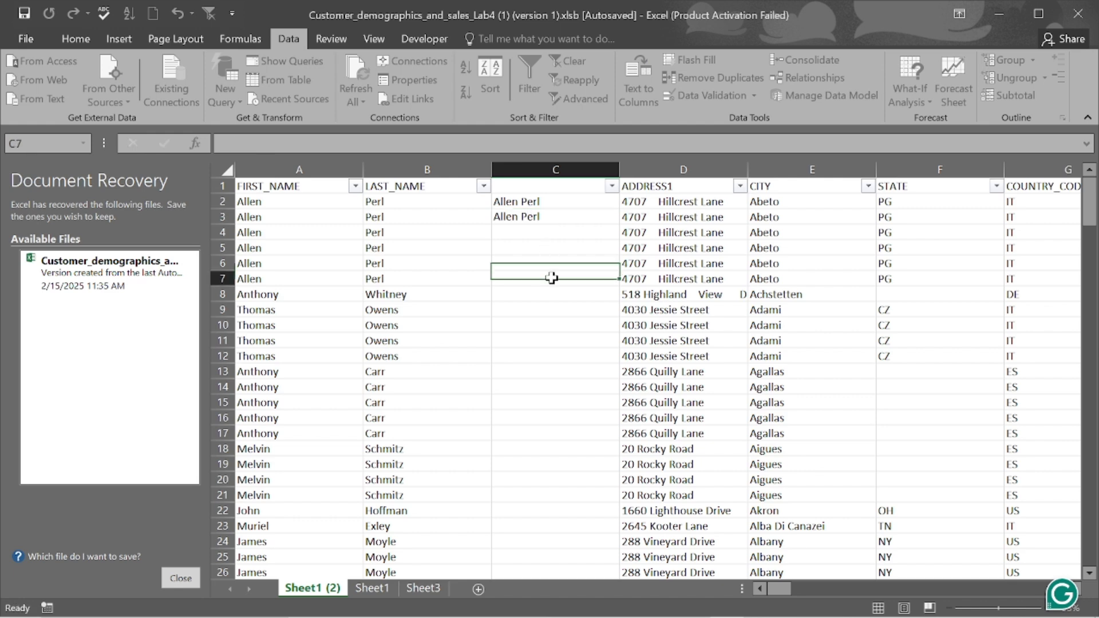
pyautogui.hotkey('ctrl', 'z')
pyautogui.hotkey('ctrl', 'z')
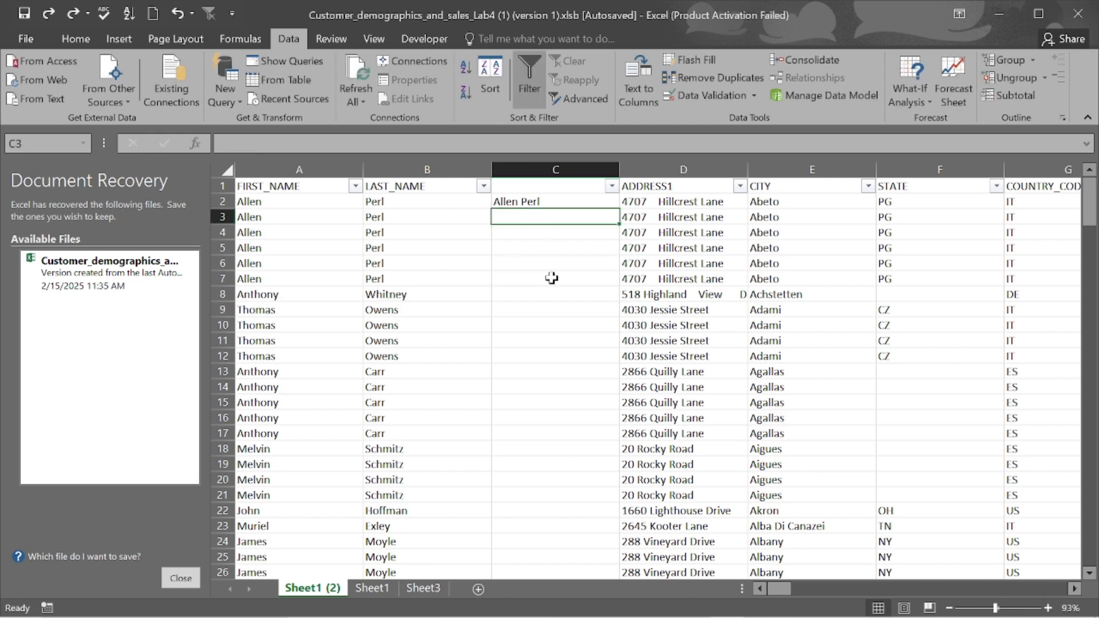
pyautogui.click(537, 203)
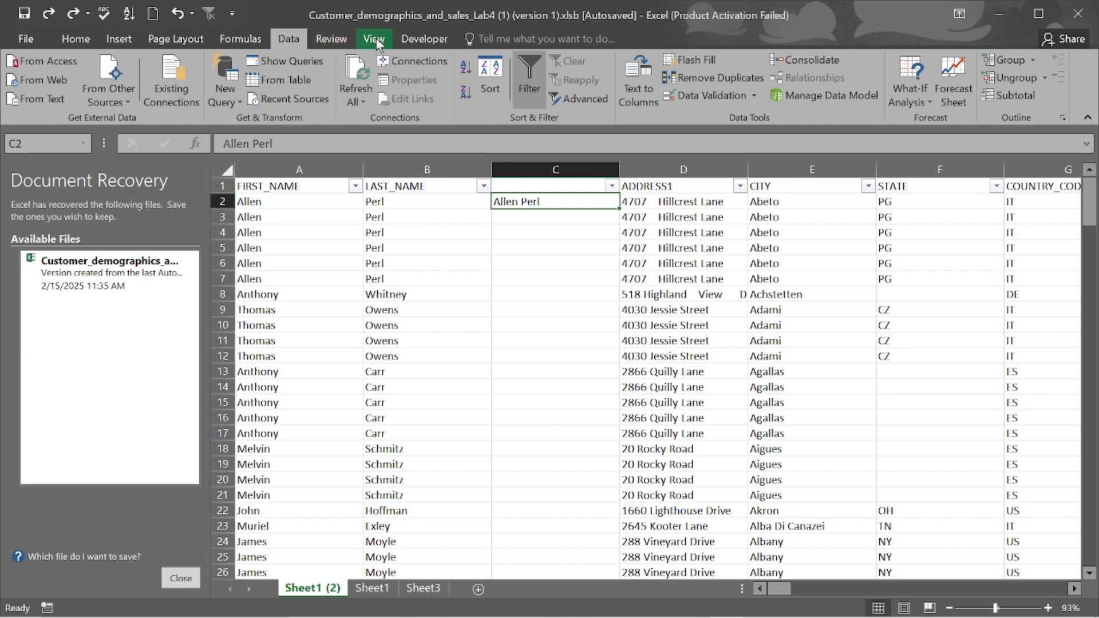
# - Flash Fill all 194 full names into column C and retitle its header FULL_NAME
pyautogui.click(707, 61)
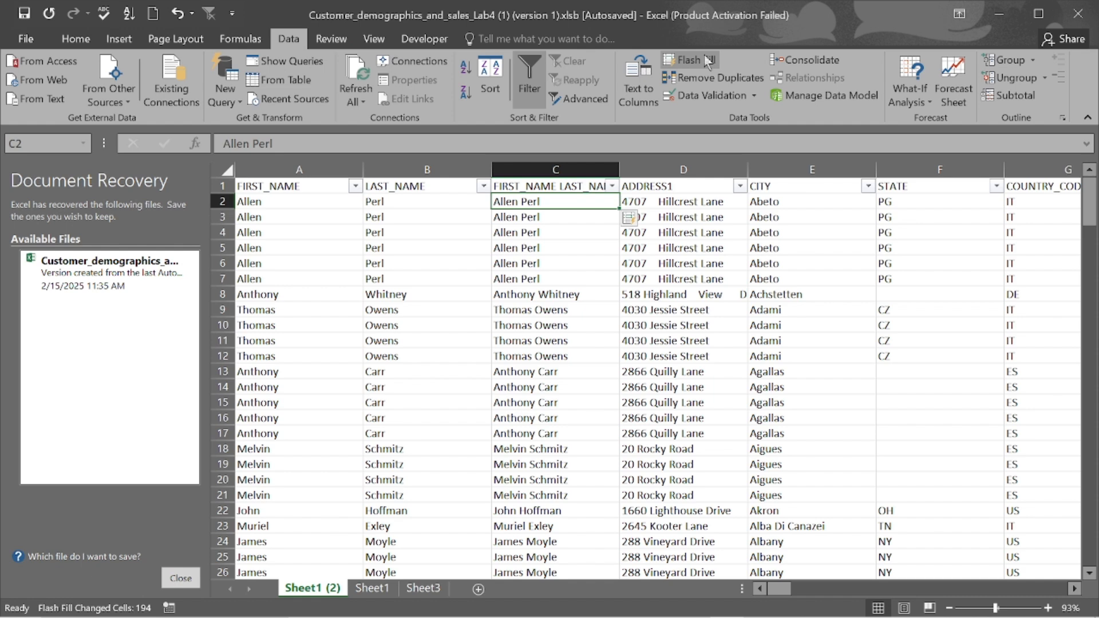
pyautogui.click(565, 277)
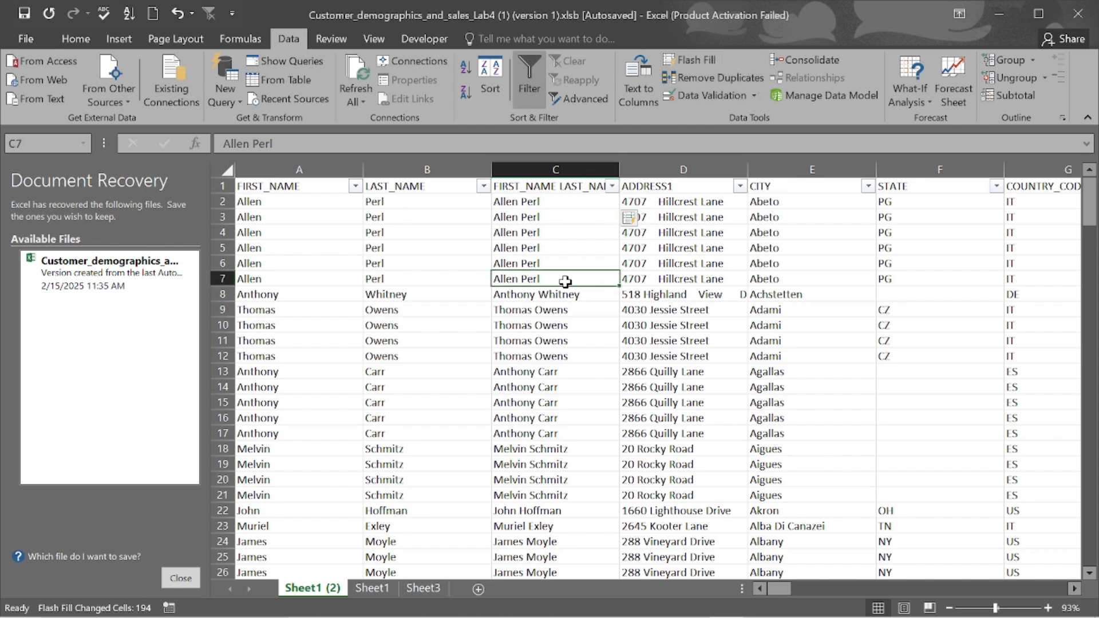
pyautogui.doubleClick(554, 186)
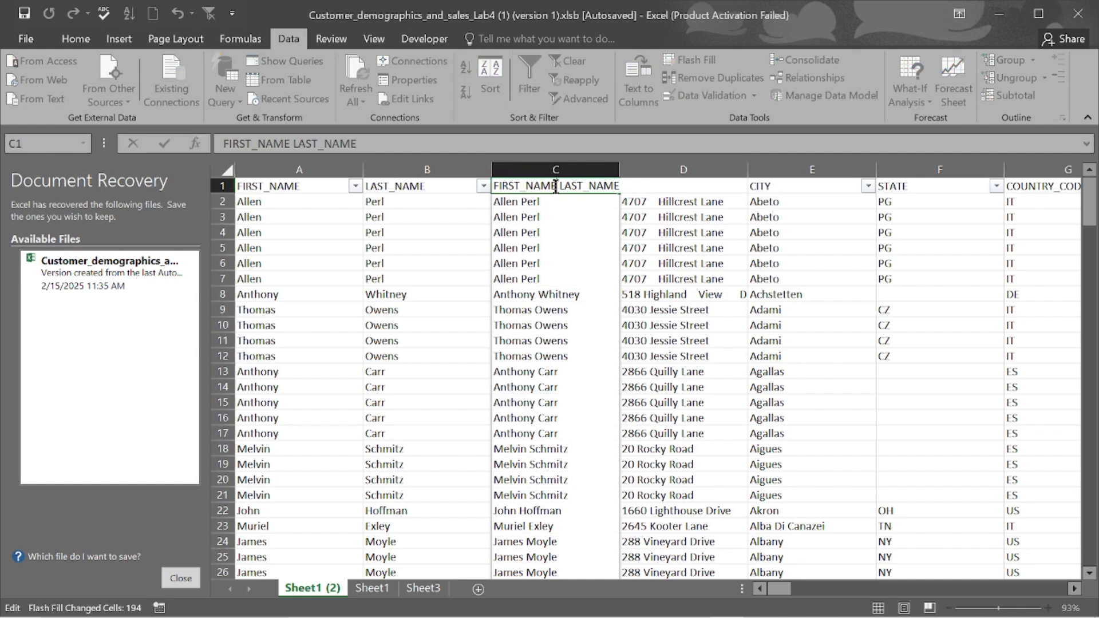
pyautogui.doubleClick(556, 186)
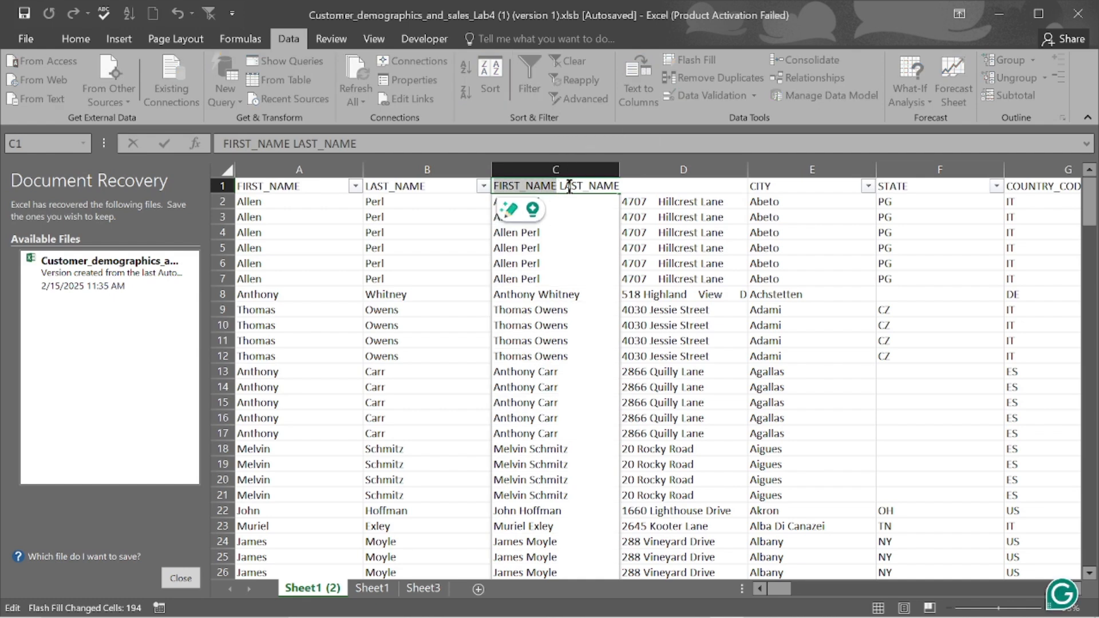
pyautogui.doubleClick(578, 186)
pyautogui.press('BackSpace')
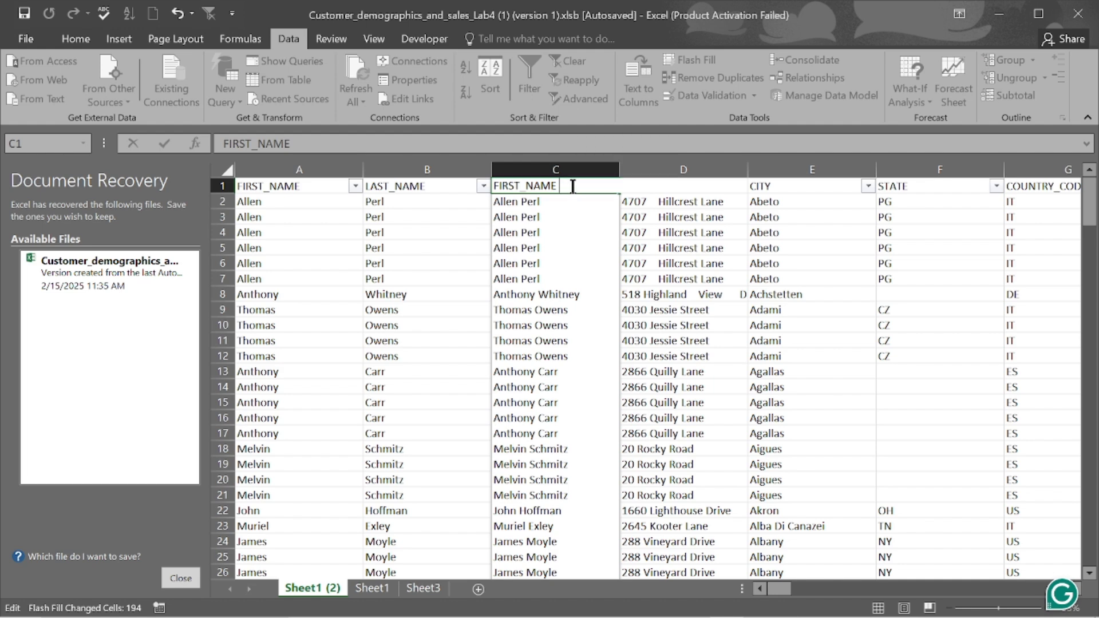
pyautogui.press('BackSpace')
pyautogui.press('BackSpace')
pyautogui.press('BackSpace')
pyautogui.press('BackSpace')
pyautogui.press('BackSpace')
pyautogui.press('BackSpace')
pyautogui.press('BackSpace')
pyautogui.press('BackSpace')
pyautogui.press('BackSpace')
pyautogui.press('BackSpace')
pyautogui.press('BackSpace')
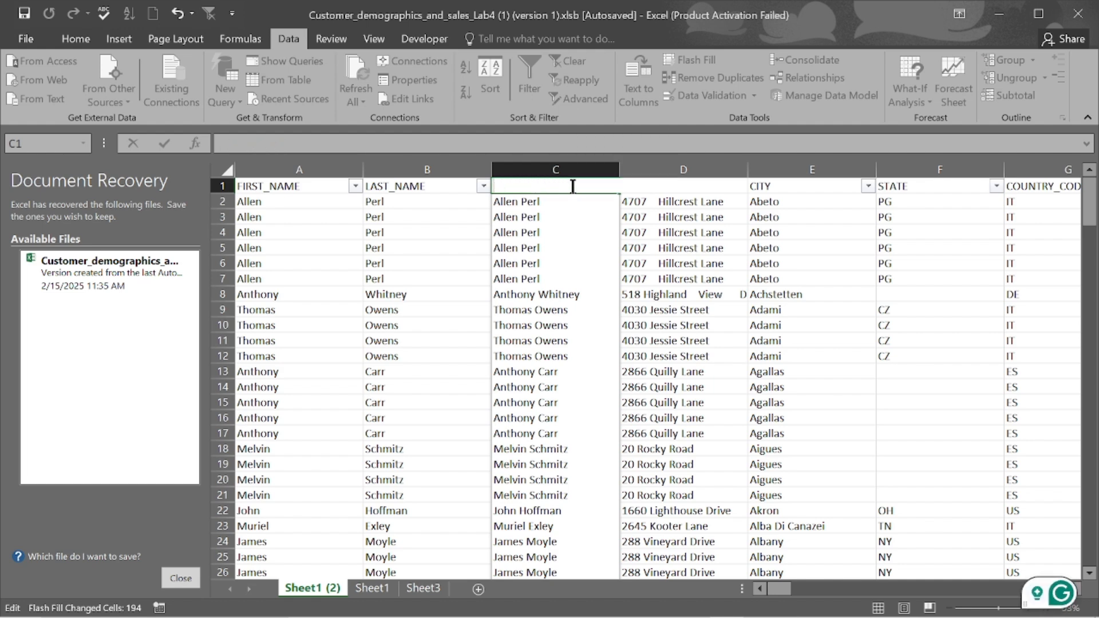
pyautogui.write('FULL_')
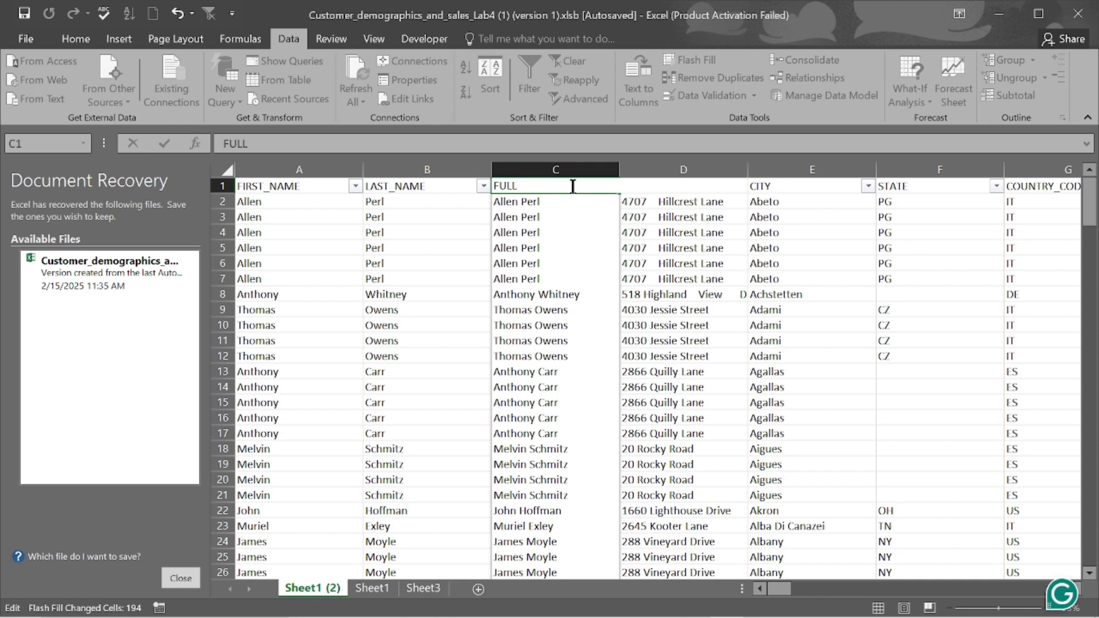
pyautogui.write('NAME')
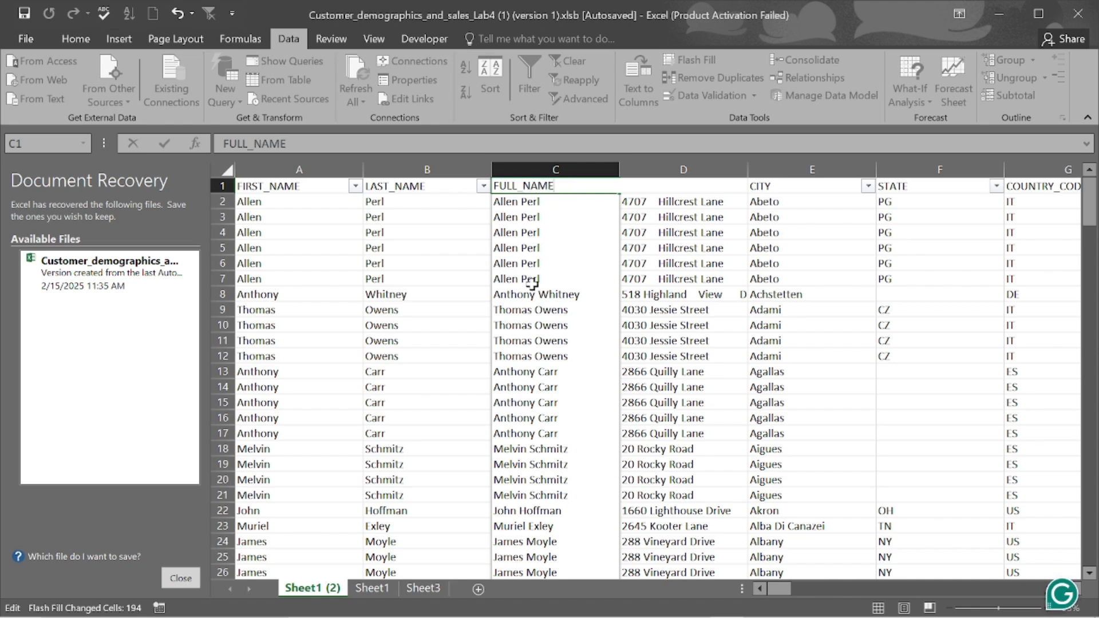
pyautogui.press('Return')
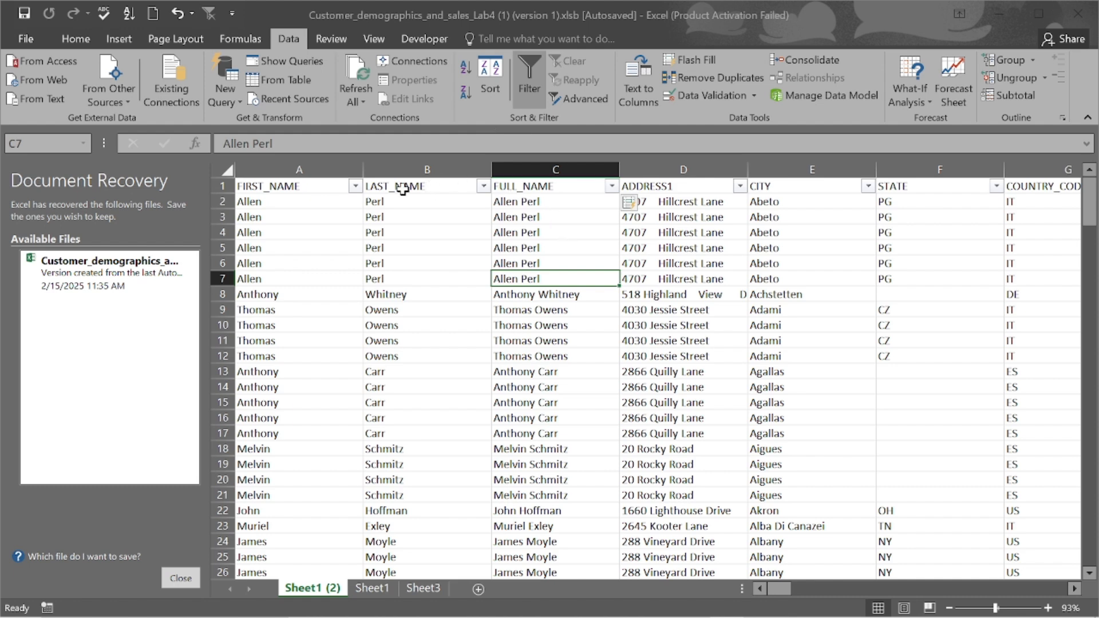
# - Delete columns A and B, FIRST_NAME and LAST_NAME, together
pyautogui.click(414, 168)
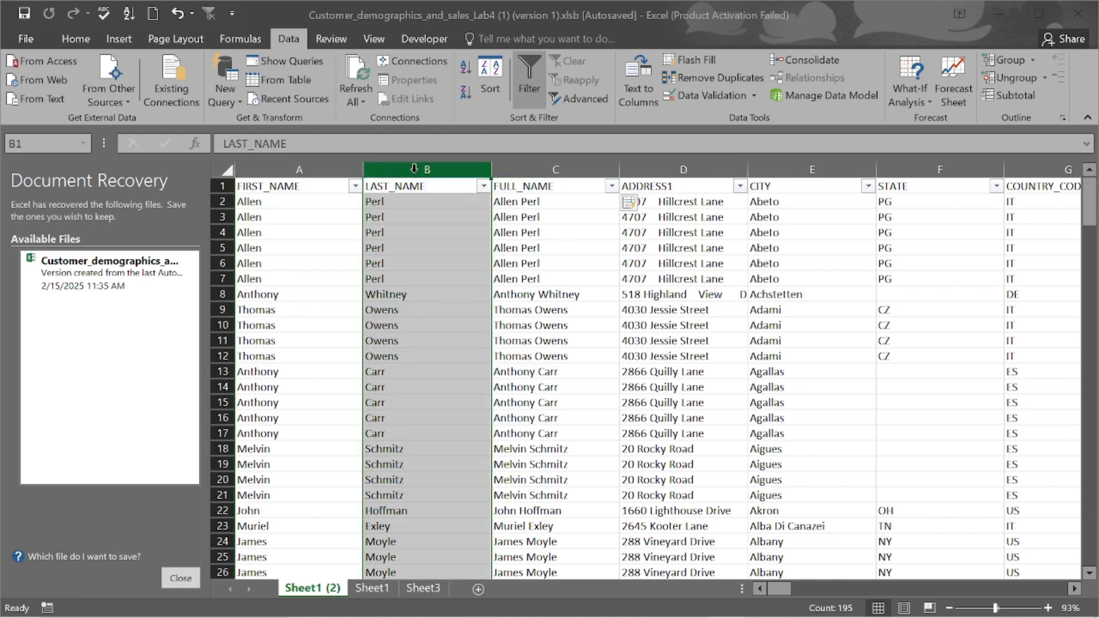
pyautogui.keyDown('ctrl'); pyautogui.click(302, 170); pyautogui.keyUp('ctrl')
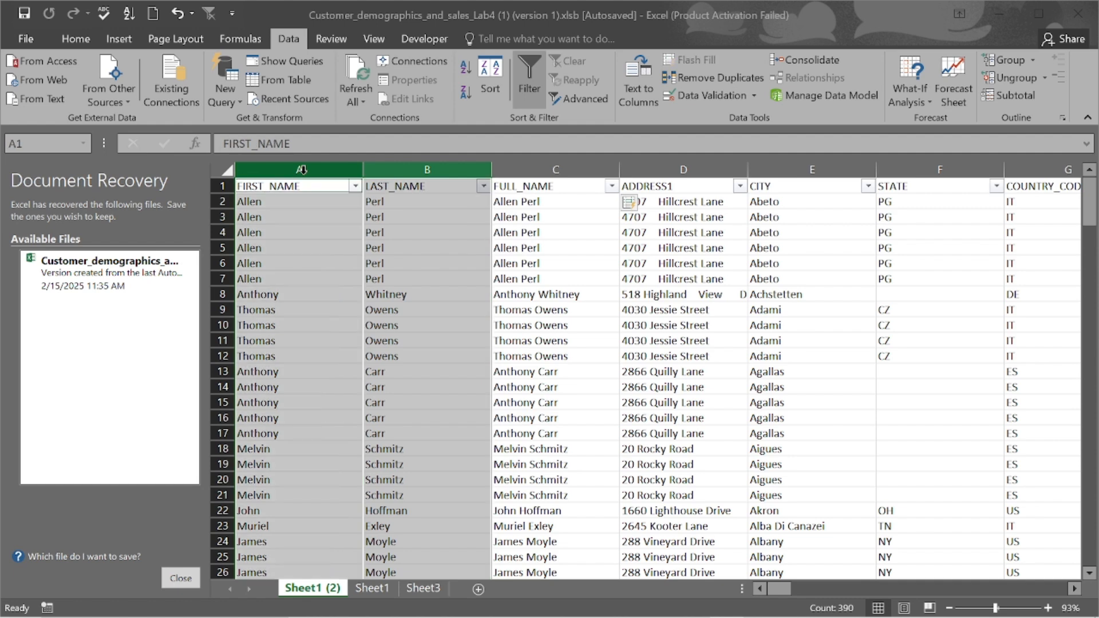
pyautogui.rightClick(302, 170)
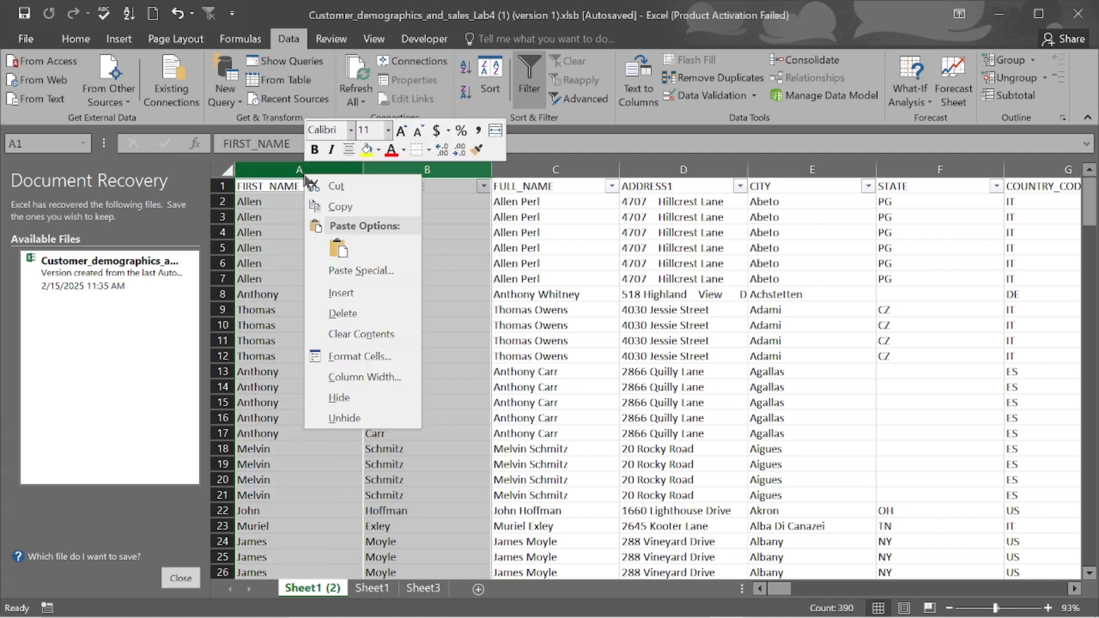
pyautogui.click(360, 313)
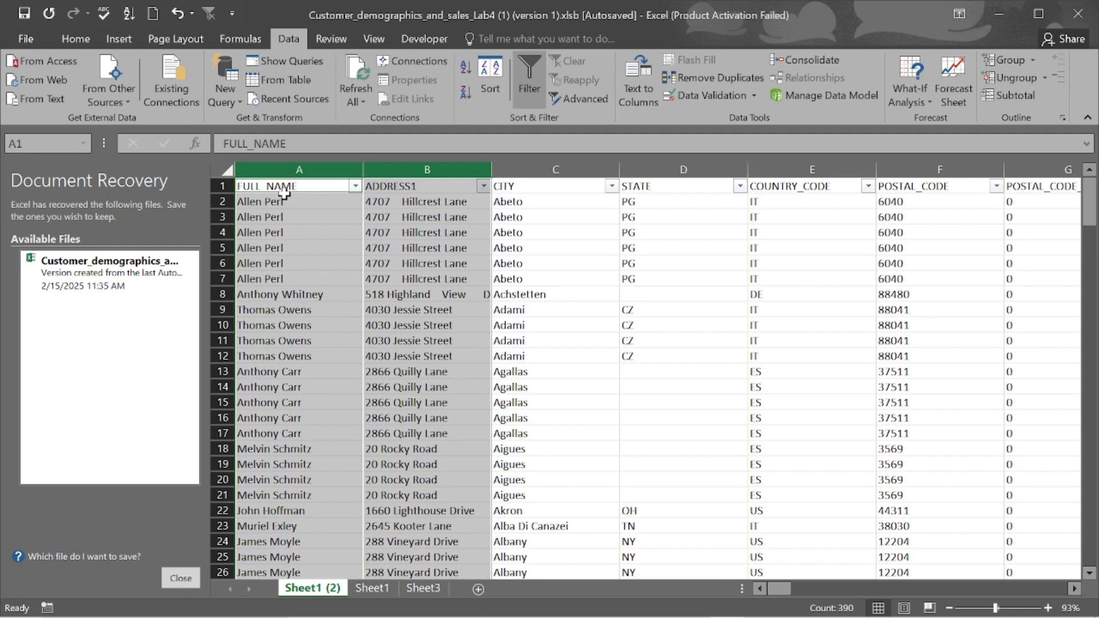
pyautogui.click(441, 298)
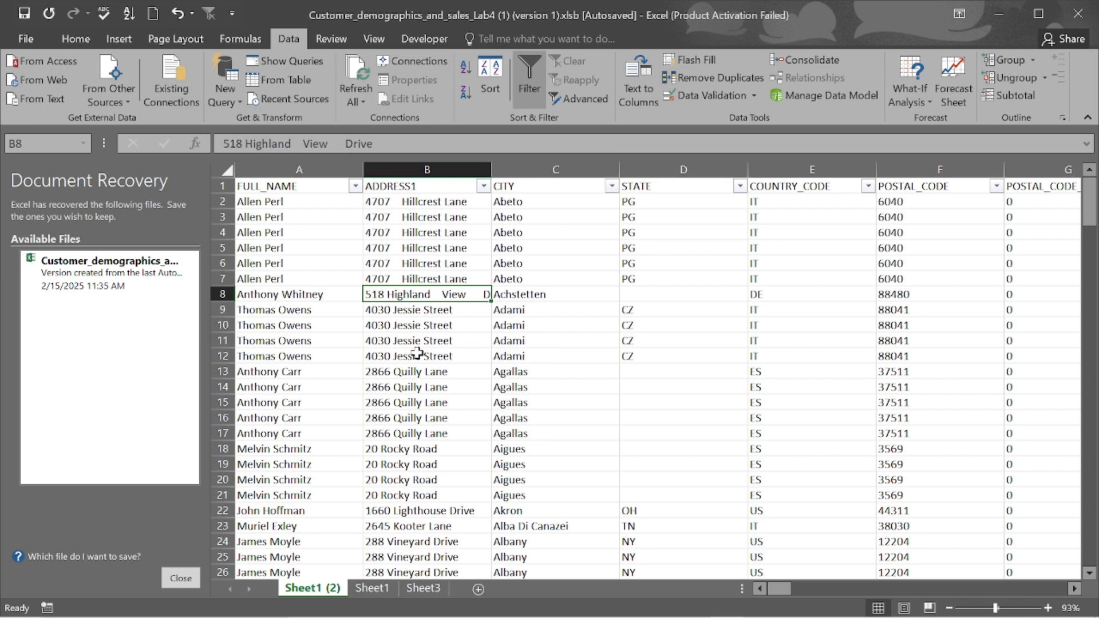
pyautogui.click(404, 232)
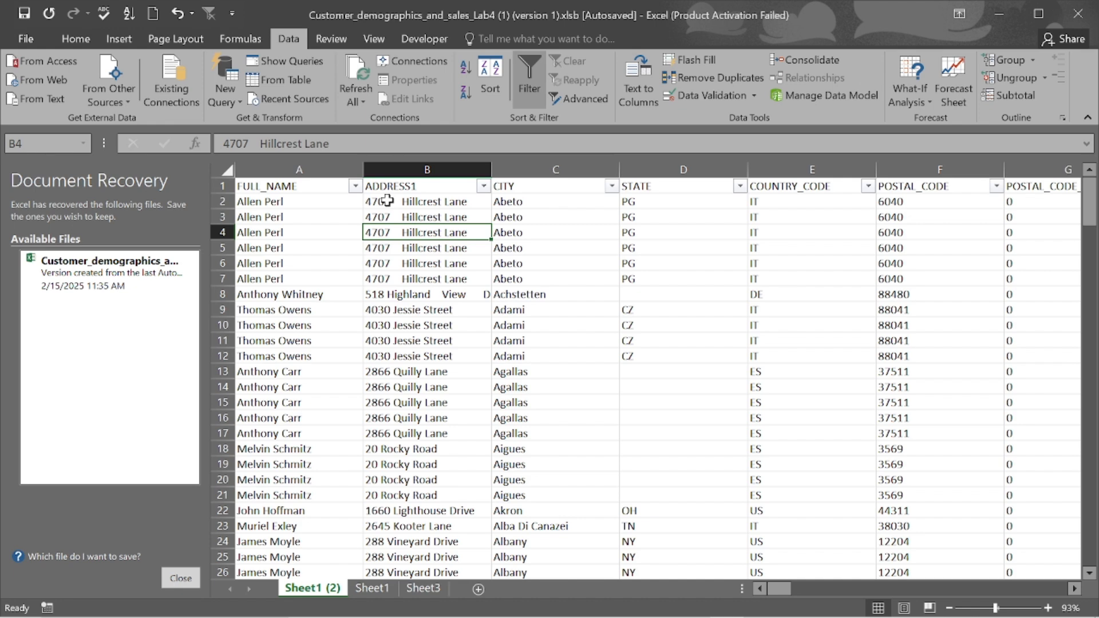
pyautogui.scroll(-20, 476, 319)
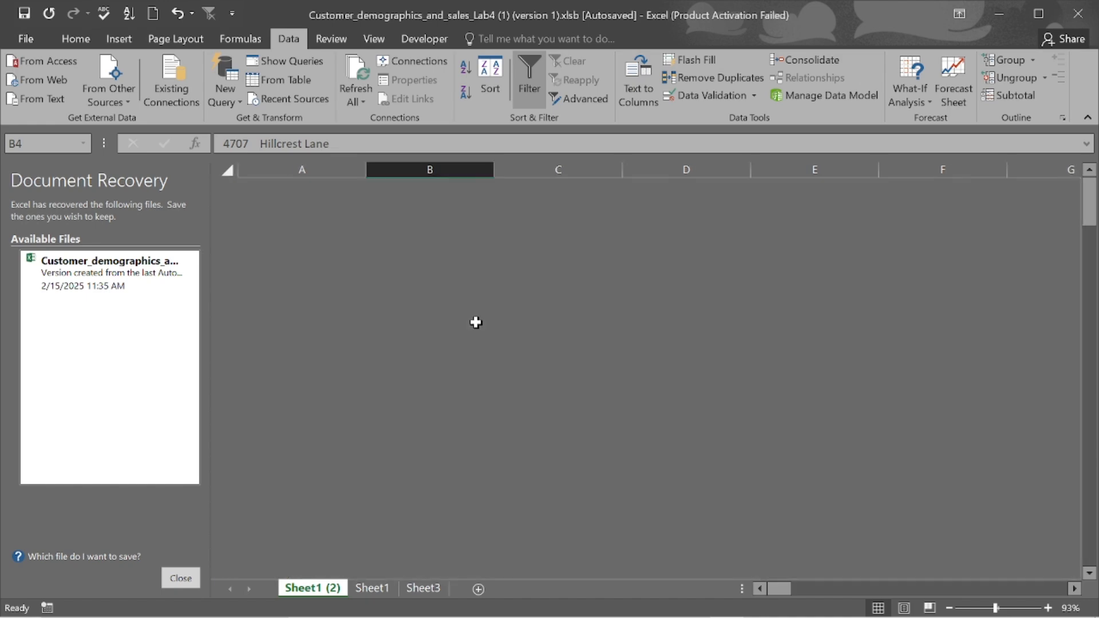
pyautogui.scroll(-12, 476, 323)
pyautogui.scroll(20, 476, 323)
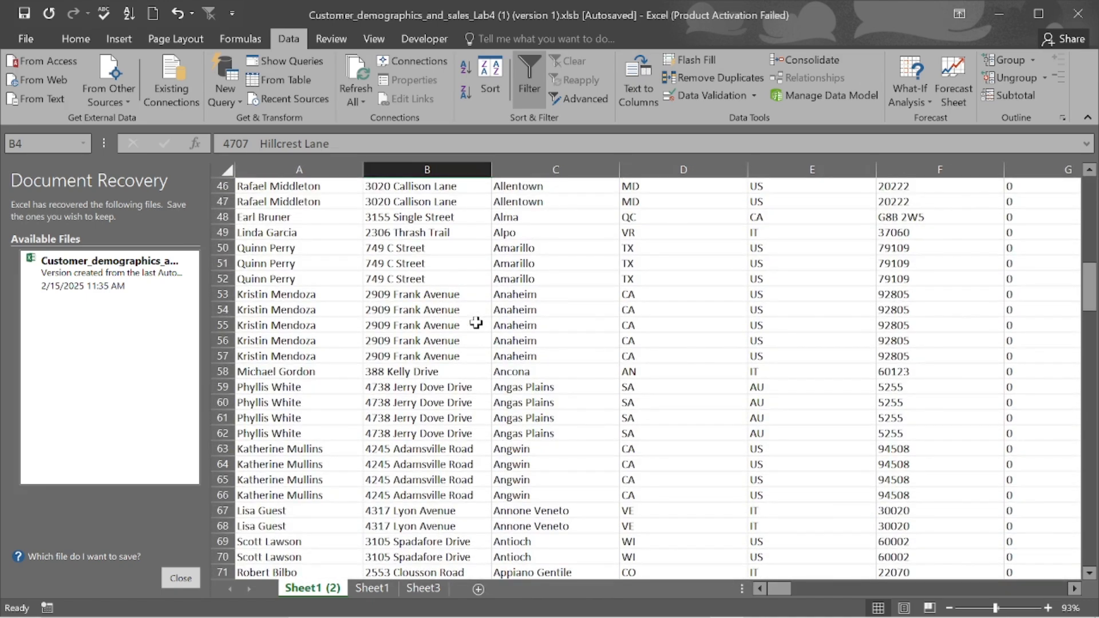
pyautogui.scroll(15, 476, 323)
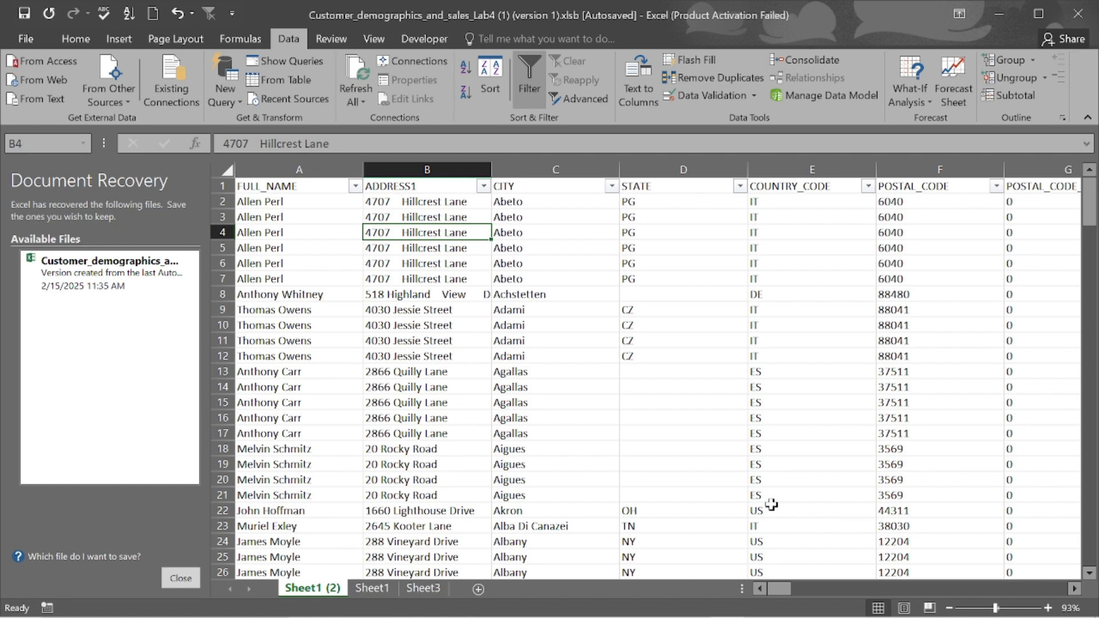
pyautogui.moveTo(563, 615)
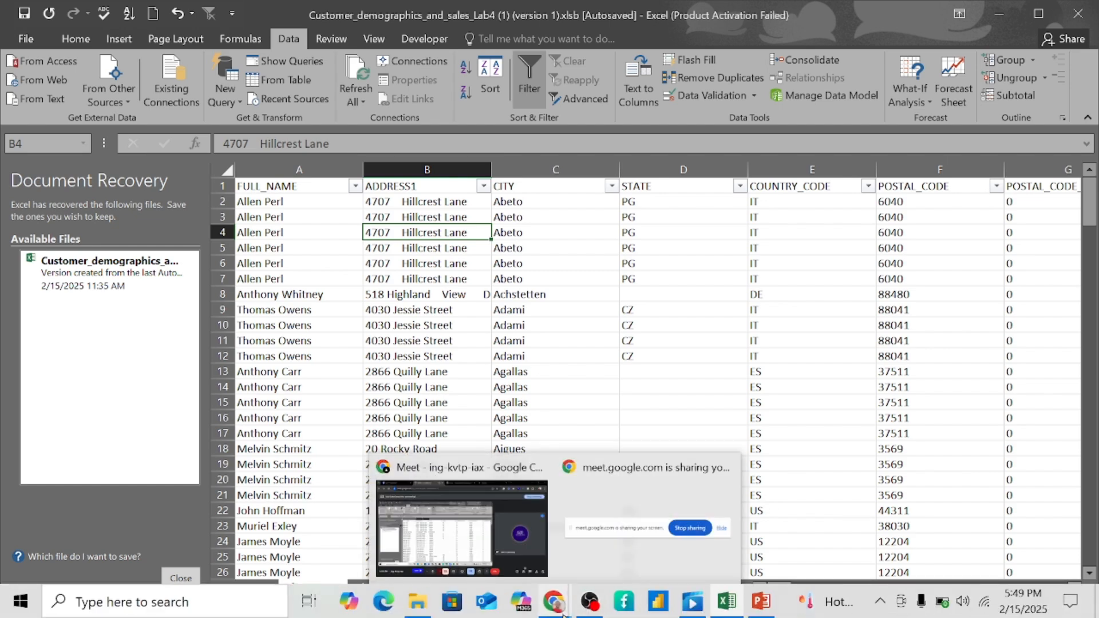
pyautogui.moveTo(486, 534)
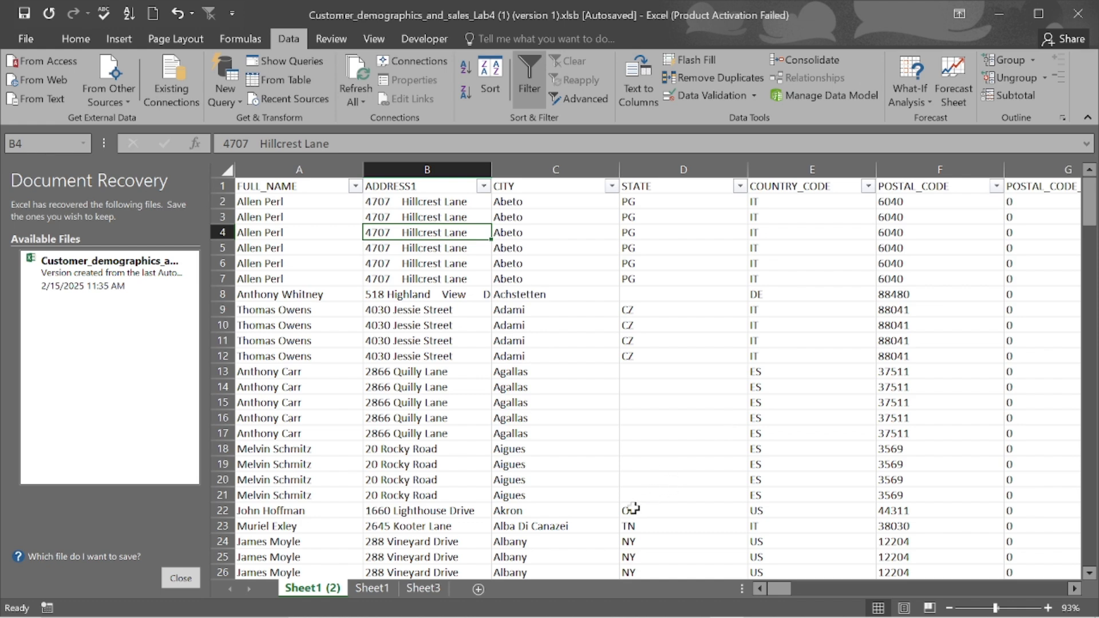
pyautogui.moveTo(560, 608)
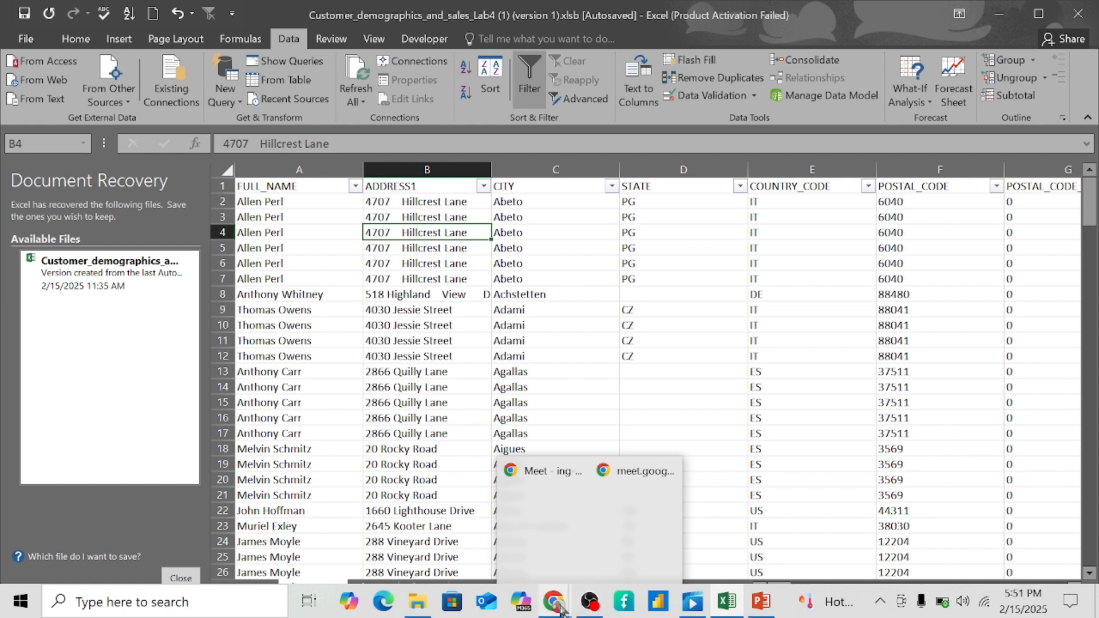
pyautogui.click(590, 611)
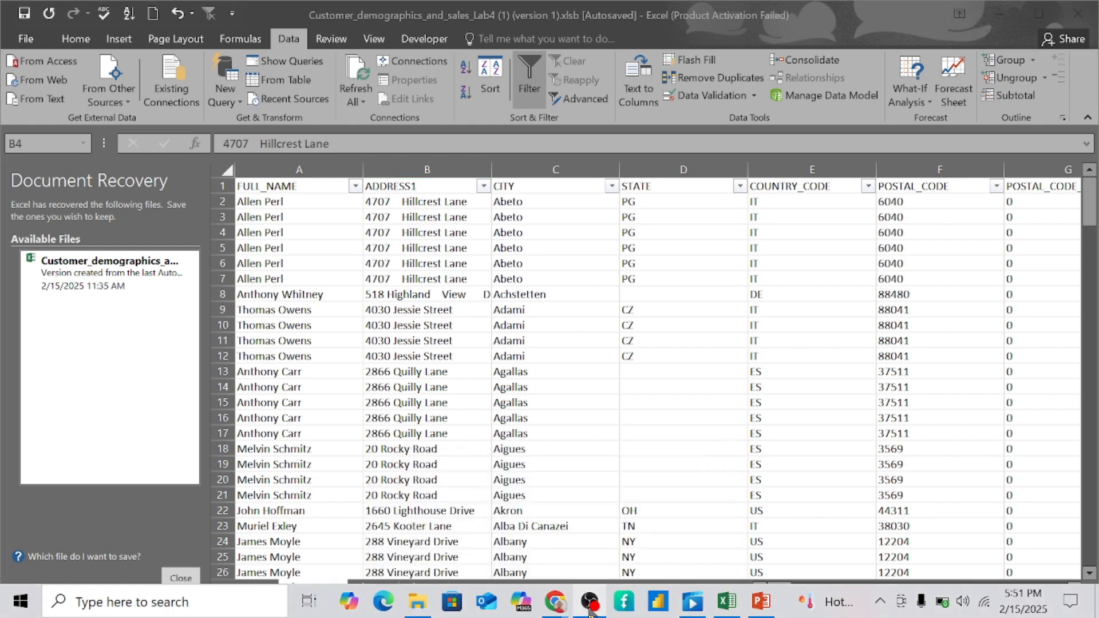
pyautogui.click(590, 610)
pyautogui.moveTo(556, 611)
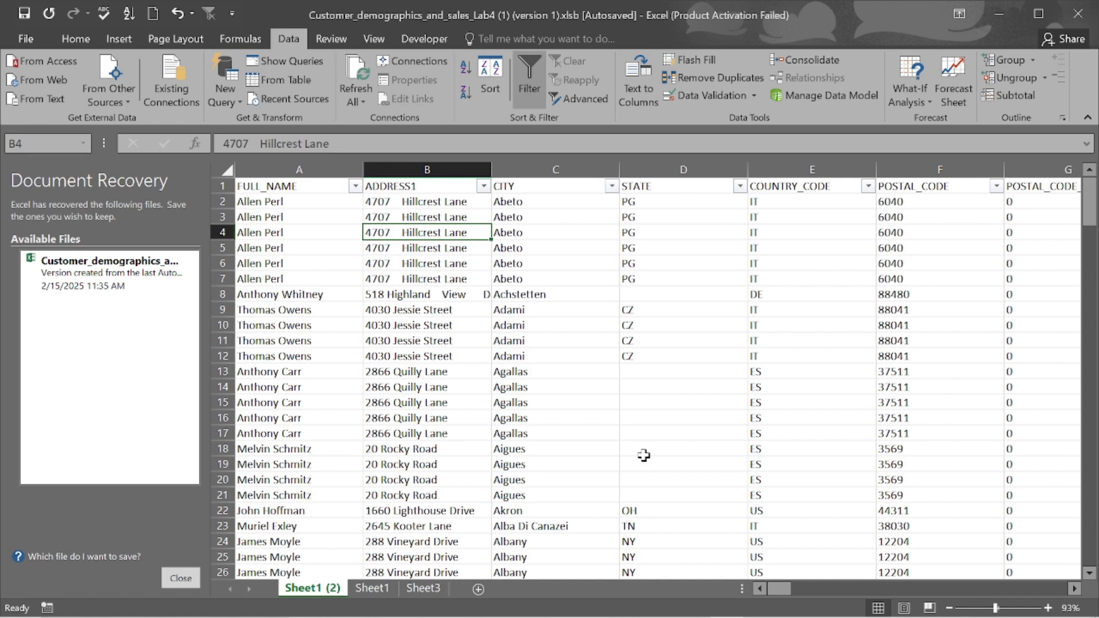
pyautogui.scroll(-14, 644, 455)
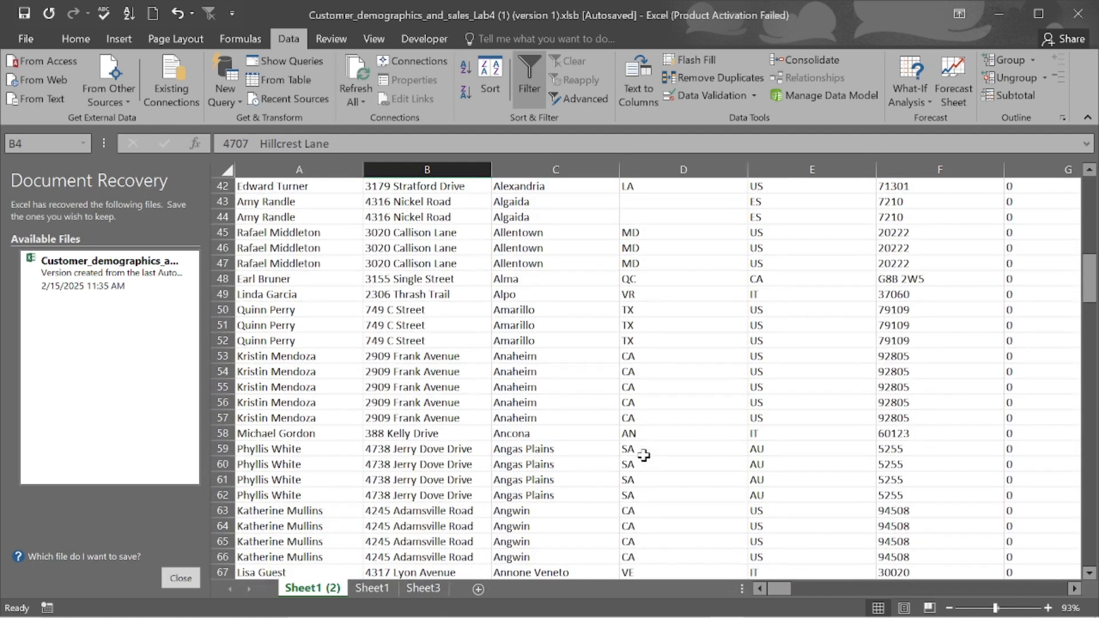
pyautogui.scroll(-5, 644, 455)
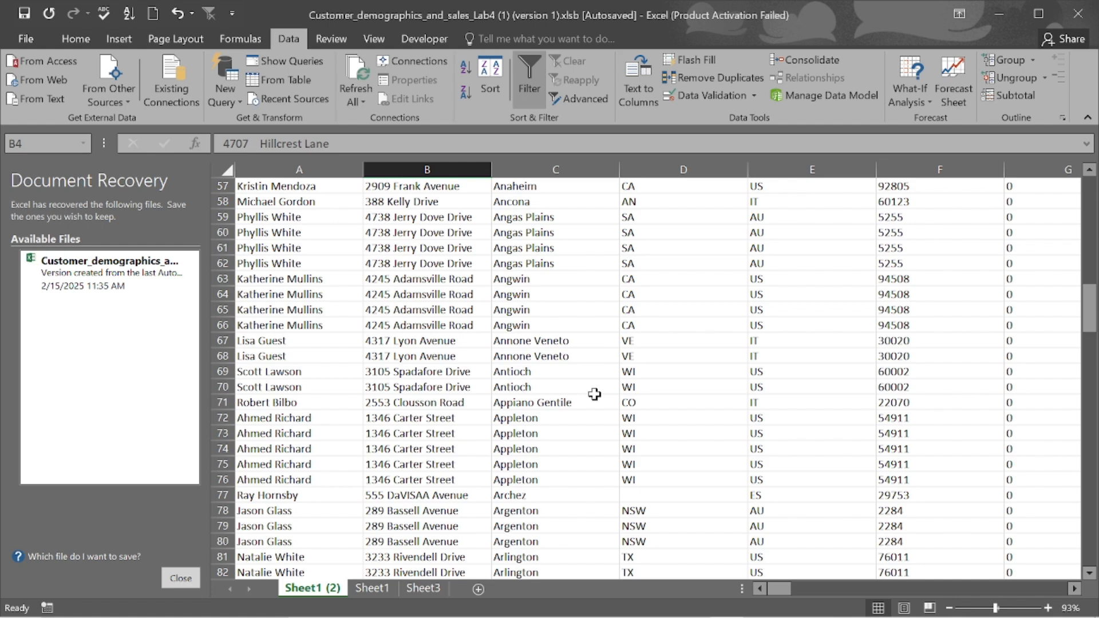
pyautogui.scroll(16, 594, 394)
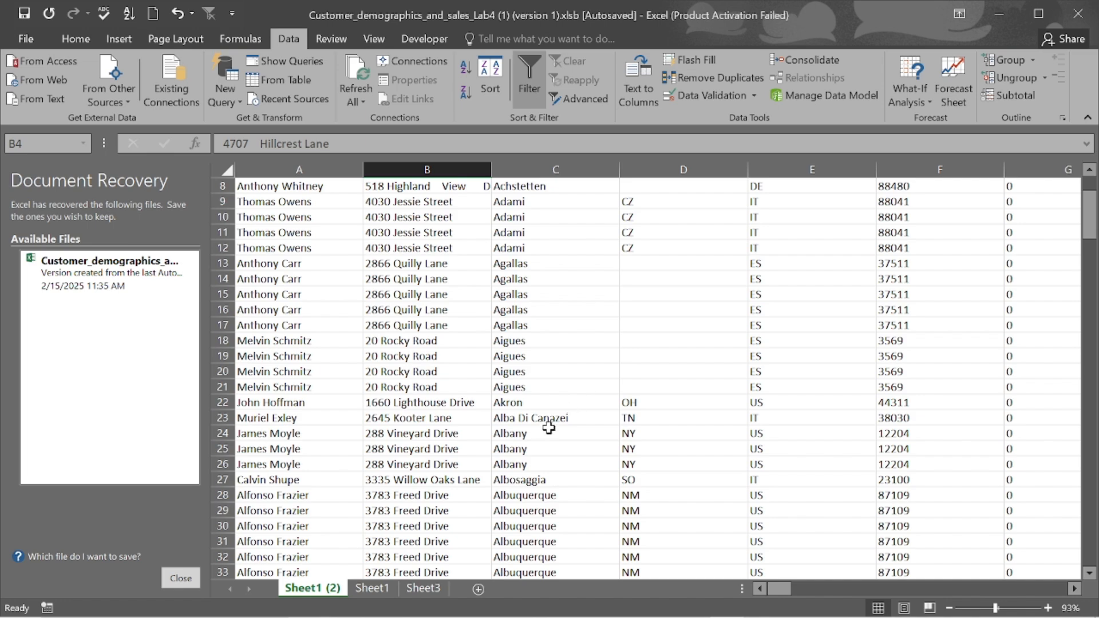
pyautogui.hscroll(1, 749, 383)
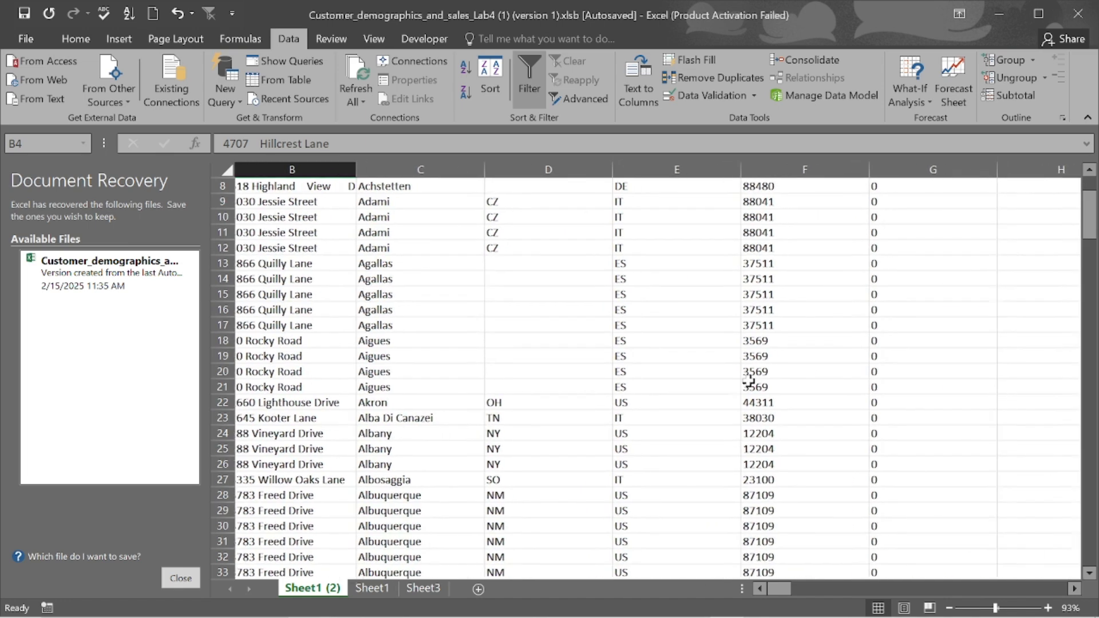
pyautogui.hscroll(4, 795, 289)
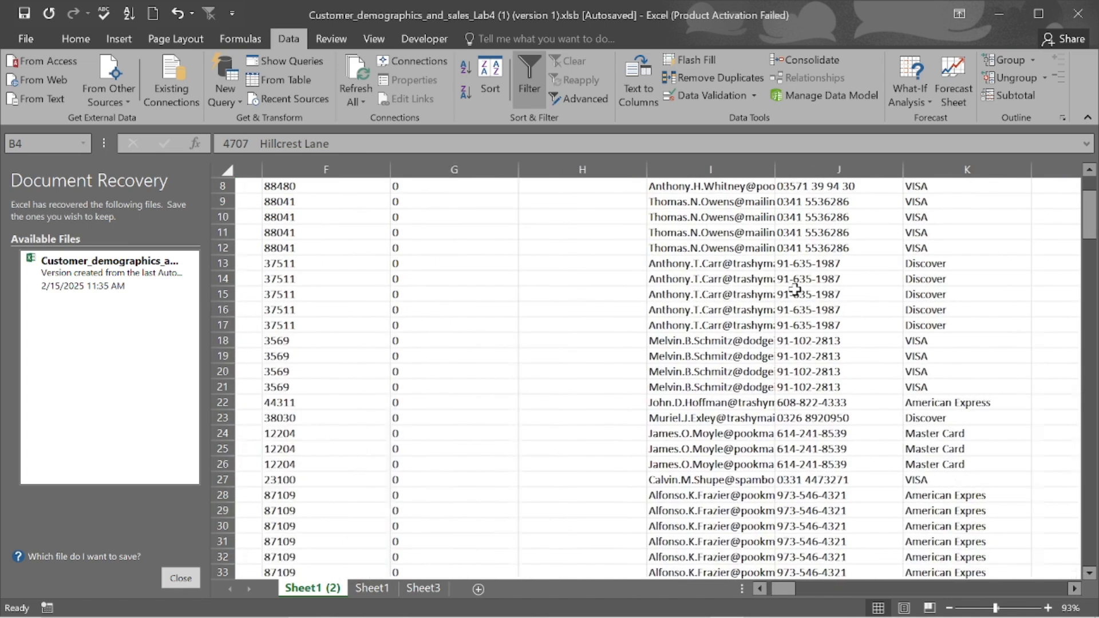
pyautogui.hscroll(-5, 795, 289)
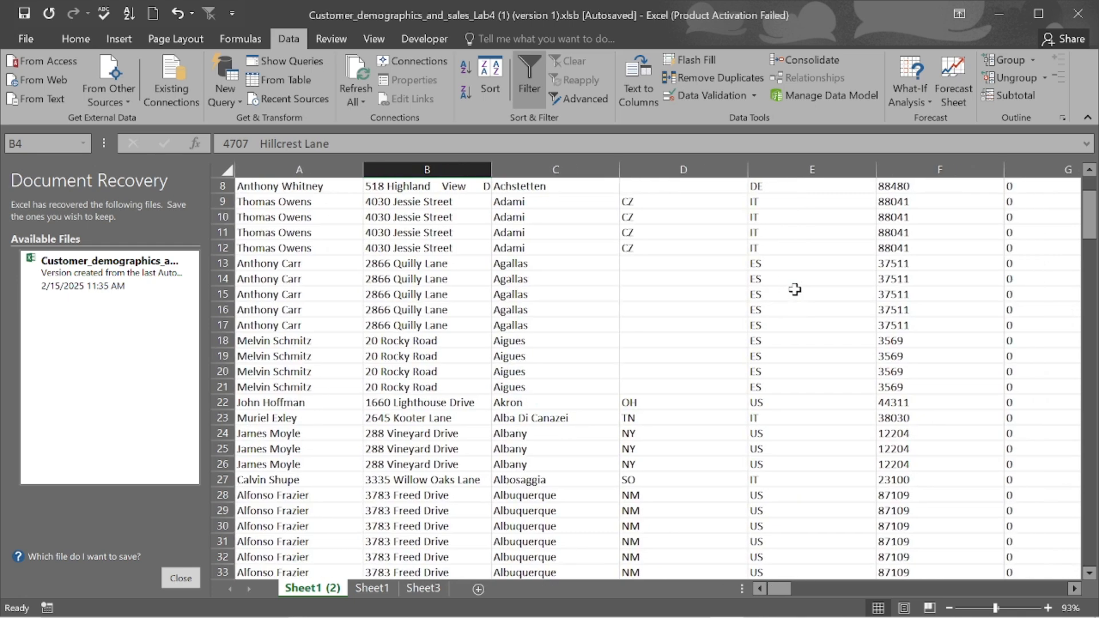
pyautogui.hscroll(13, 795, 290)
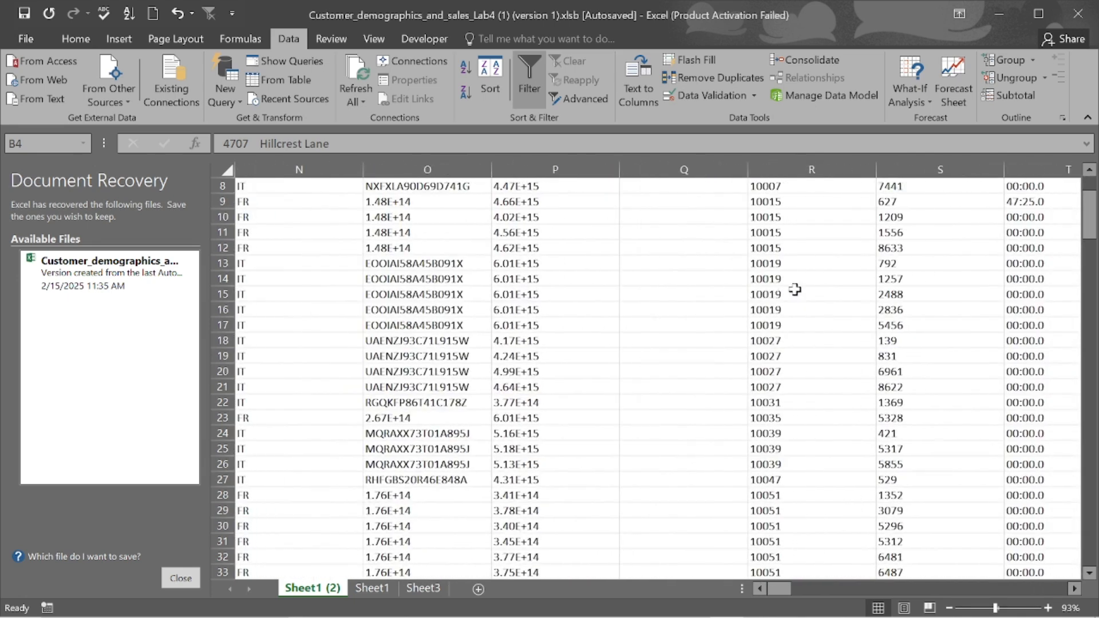
pyautogui.hscroll(3, 795, 290)
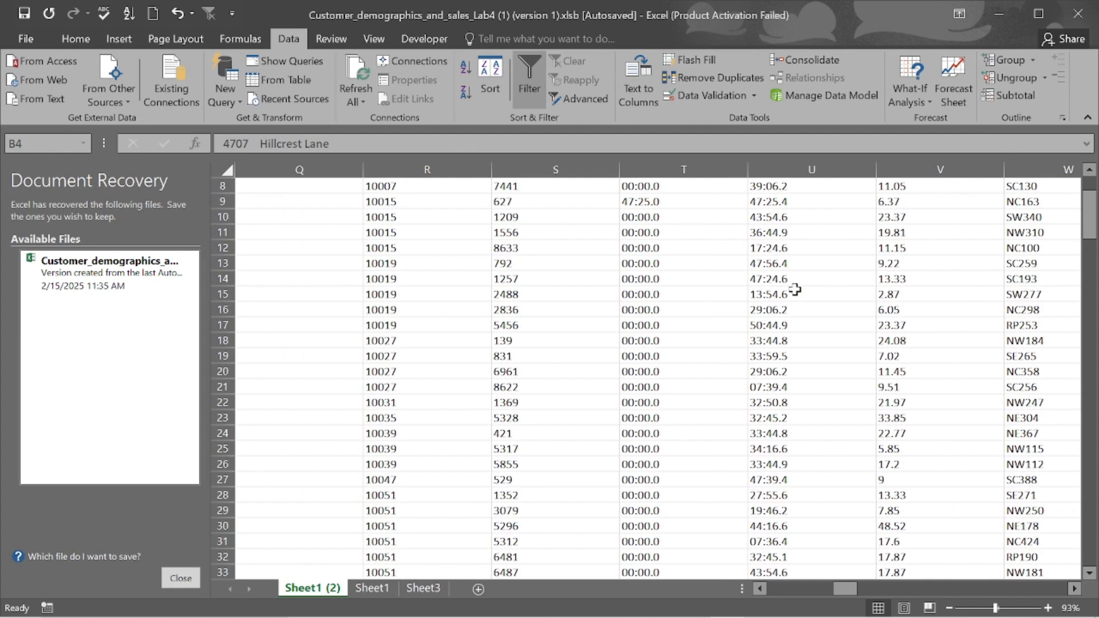
# - On Sheet3, enter 20, 50 and 100 into cells F2 to F4
pyautogui.click(414, 592)
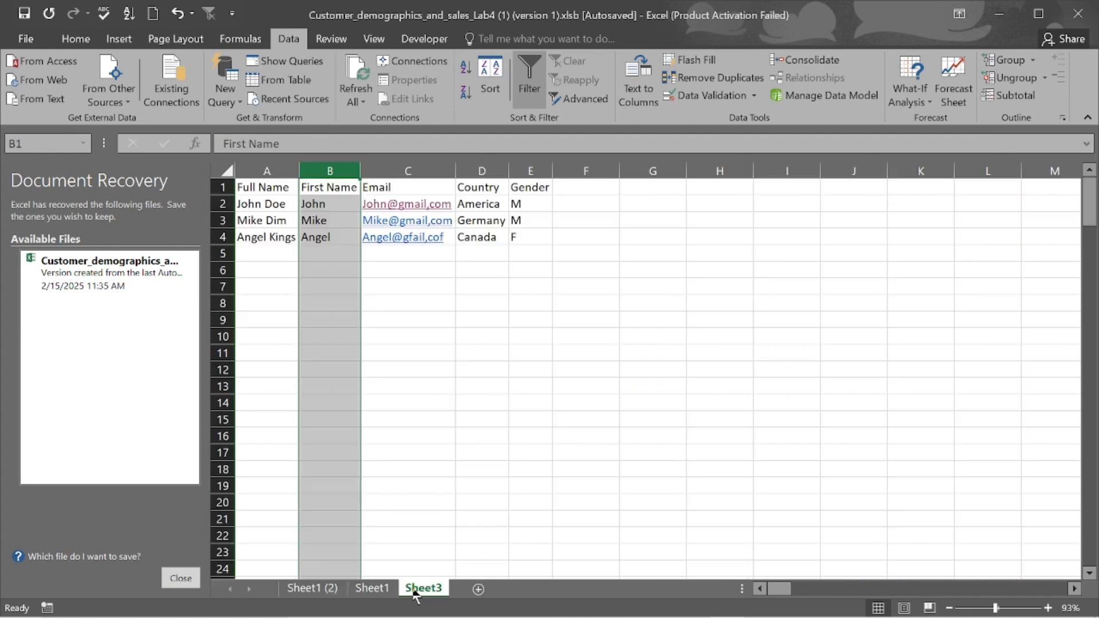
pyautogui.click(583, 208)
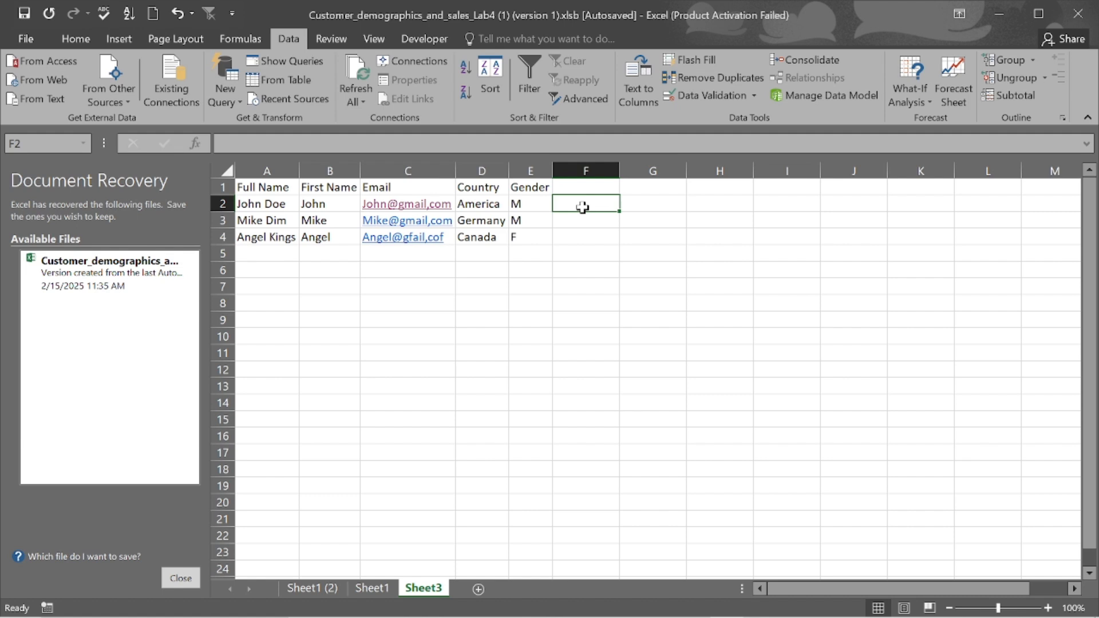
pyautogui.write('20')
pyautogui.press('Return')
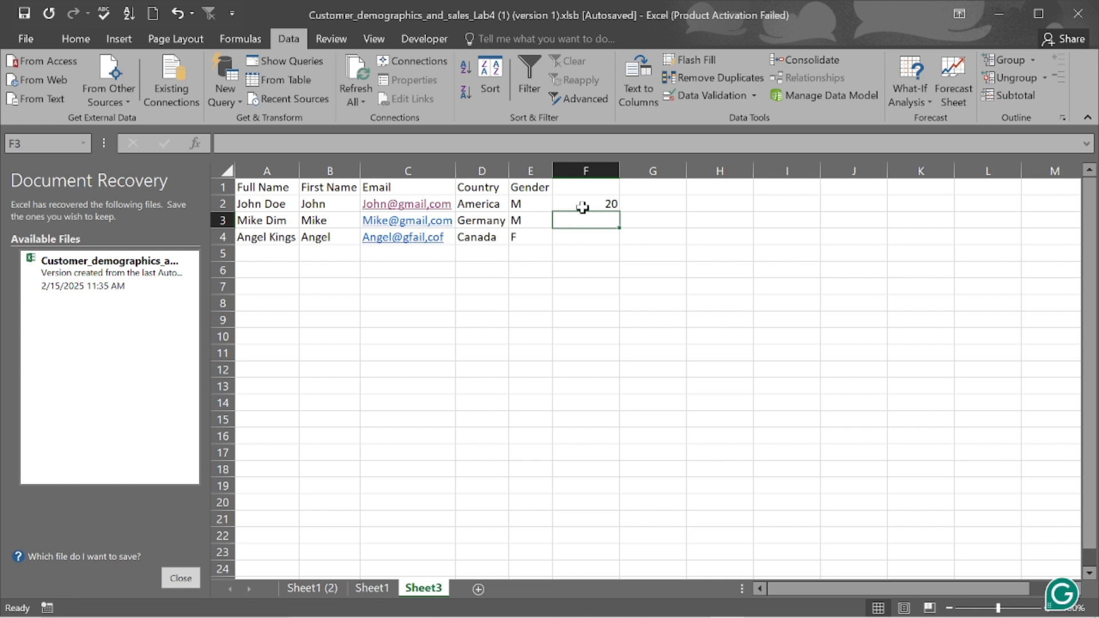
pyautogui.write('50')
pyautogui.press('Return')
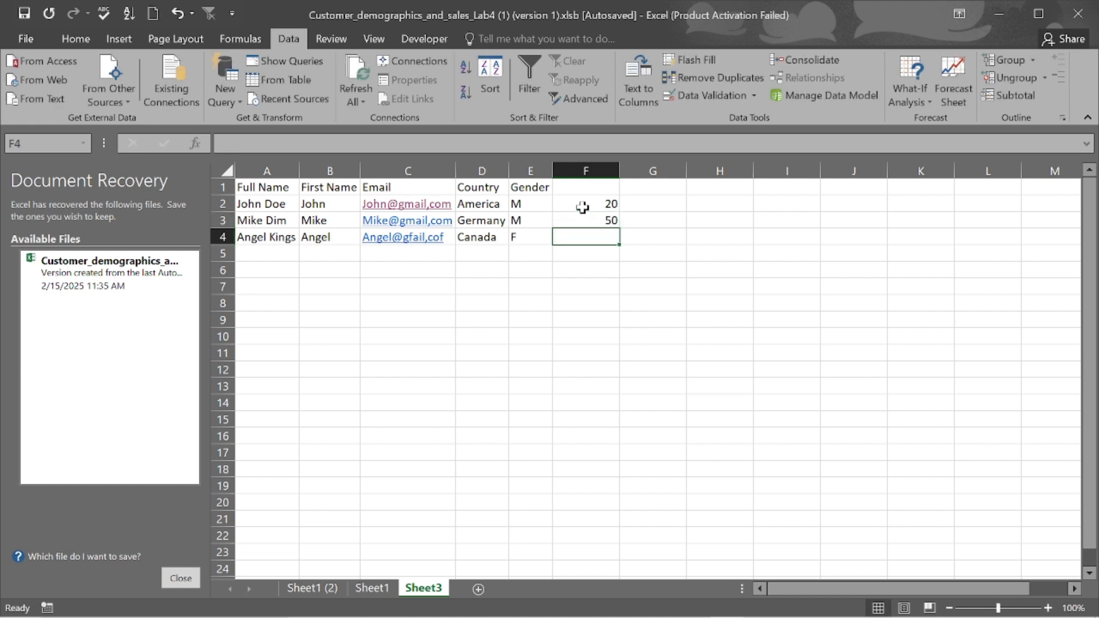
pyautogui.write('19')
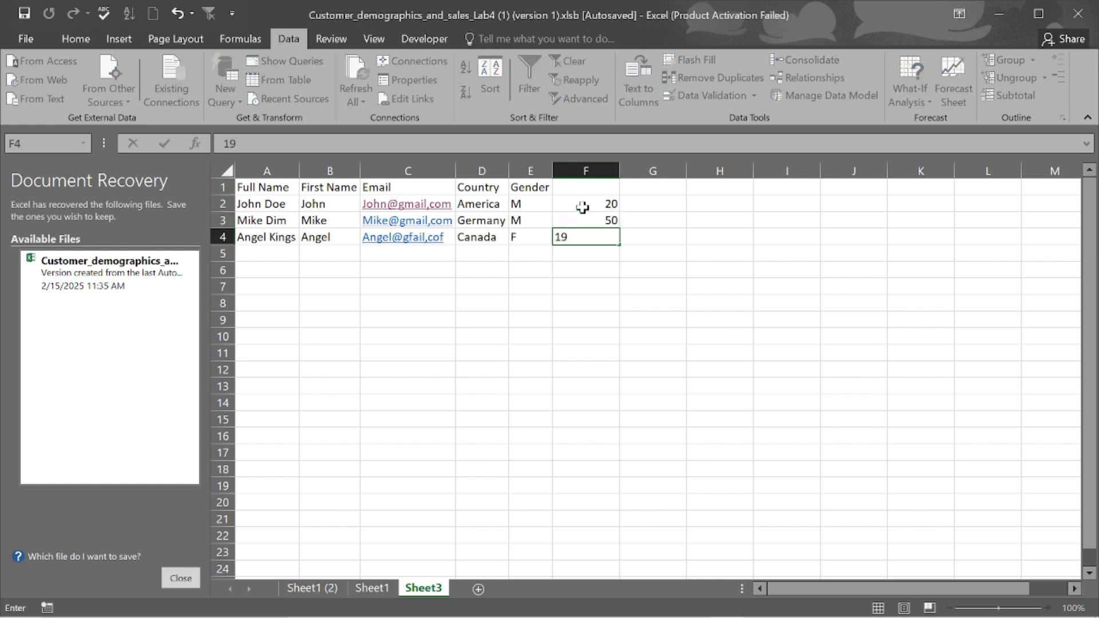
pyautogui.press('BackSpace')
pyautogui.write('00')
pyautogui.press('Return')
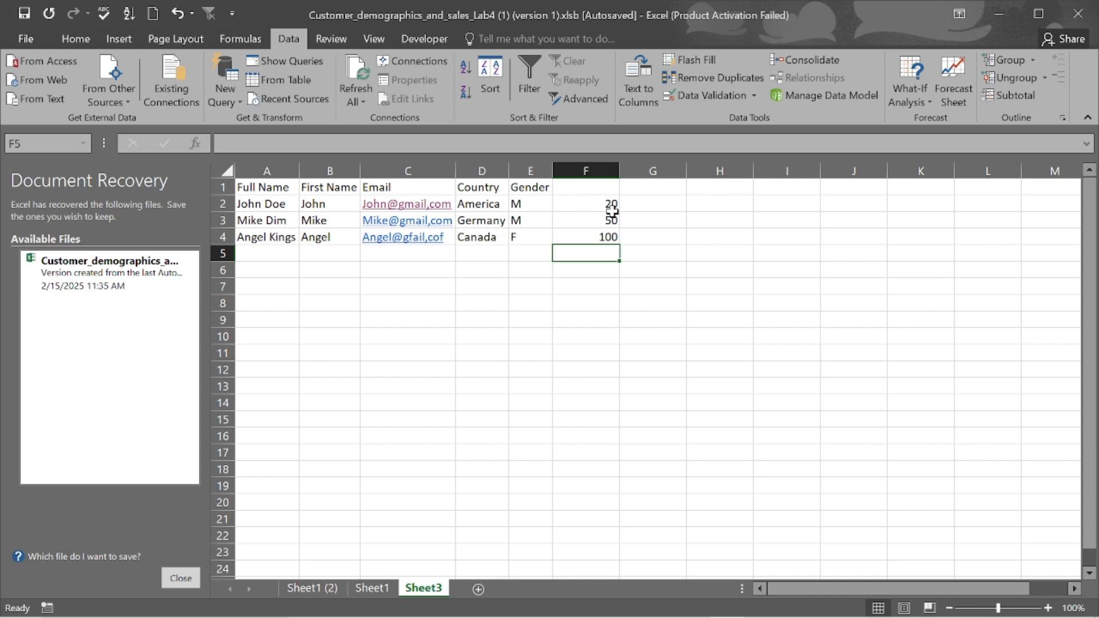
pyautogui.click(655, 203)
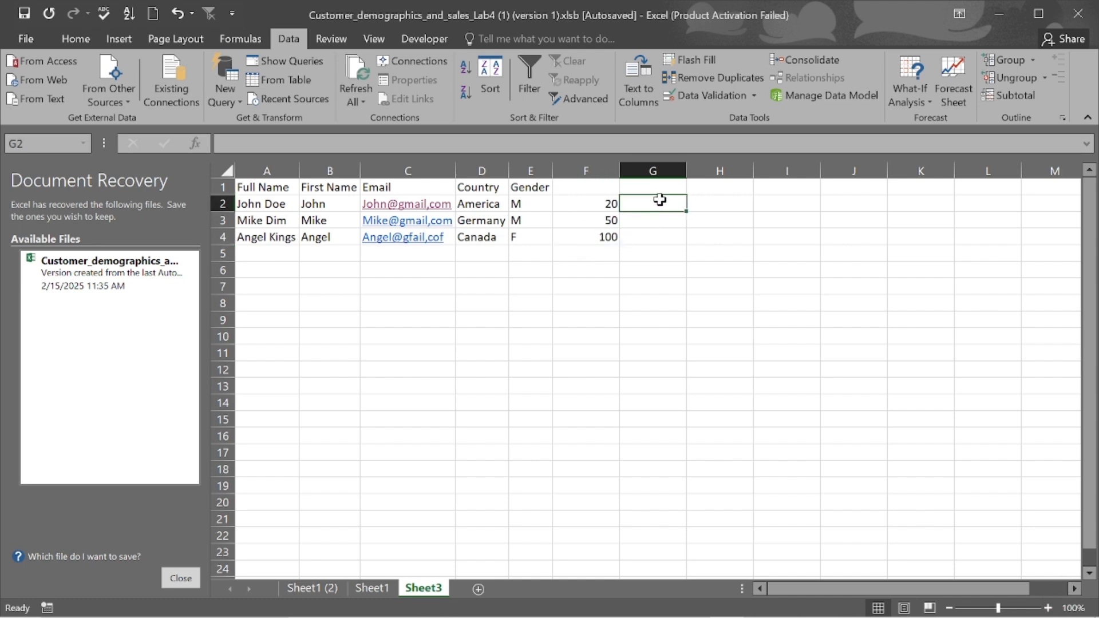
pyautogui.write('=S')
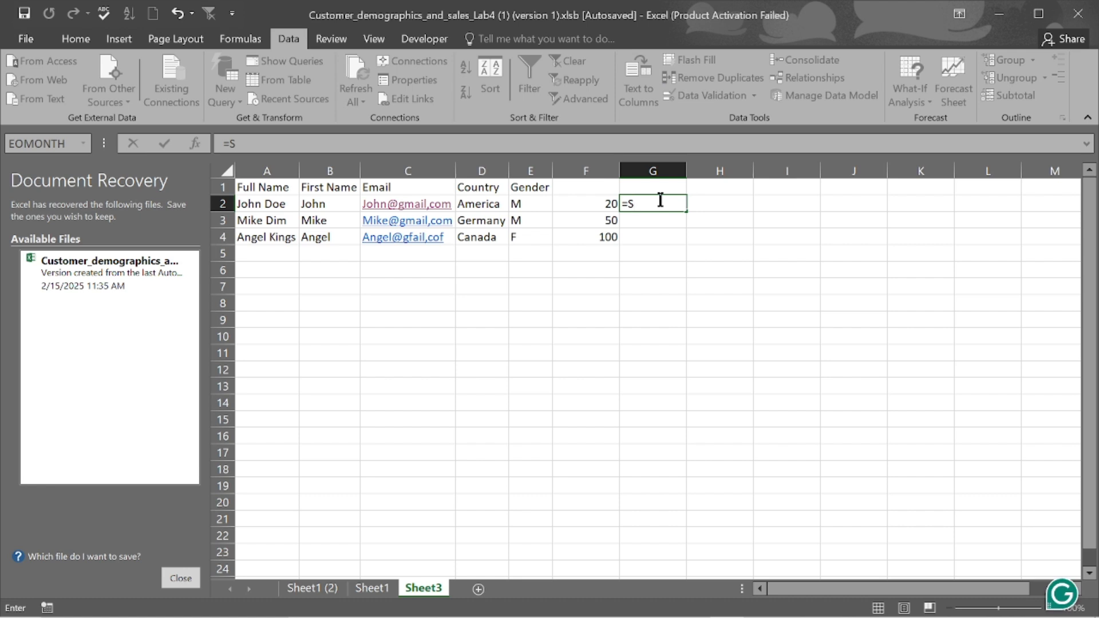
pyautogui.write('UM')
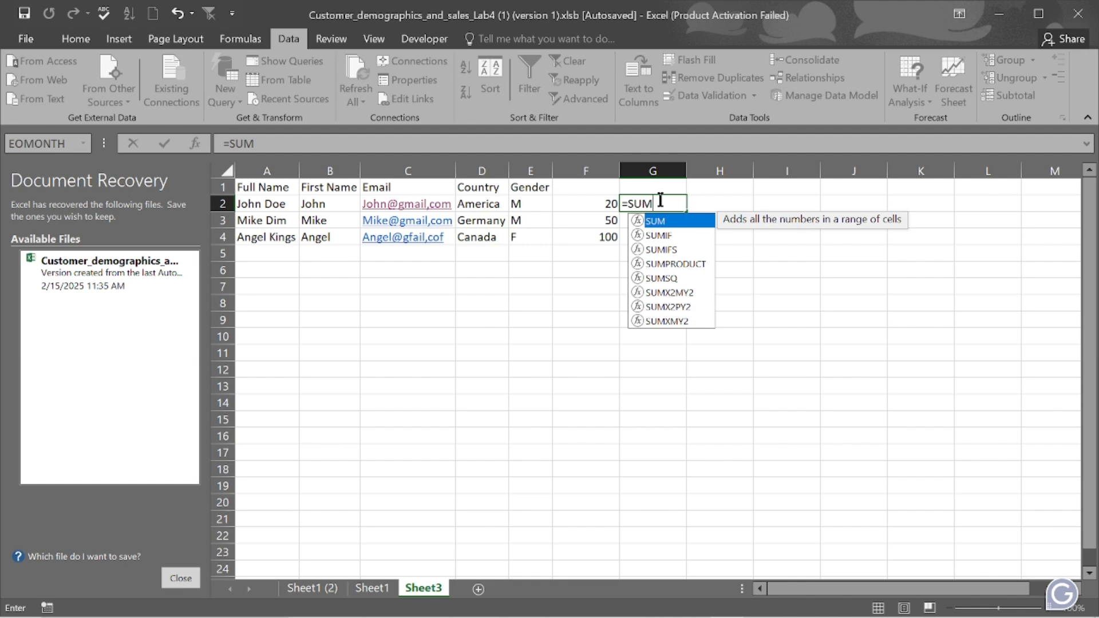
pyautogui.write('(')
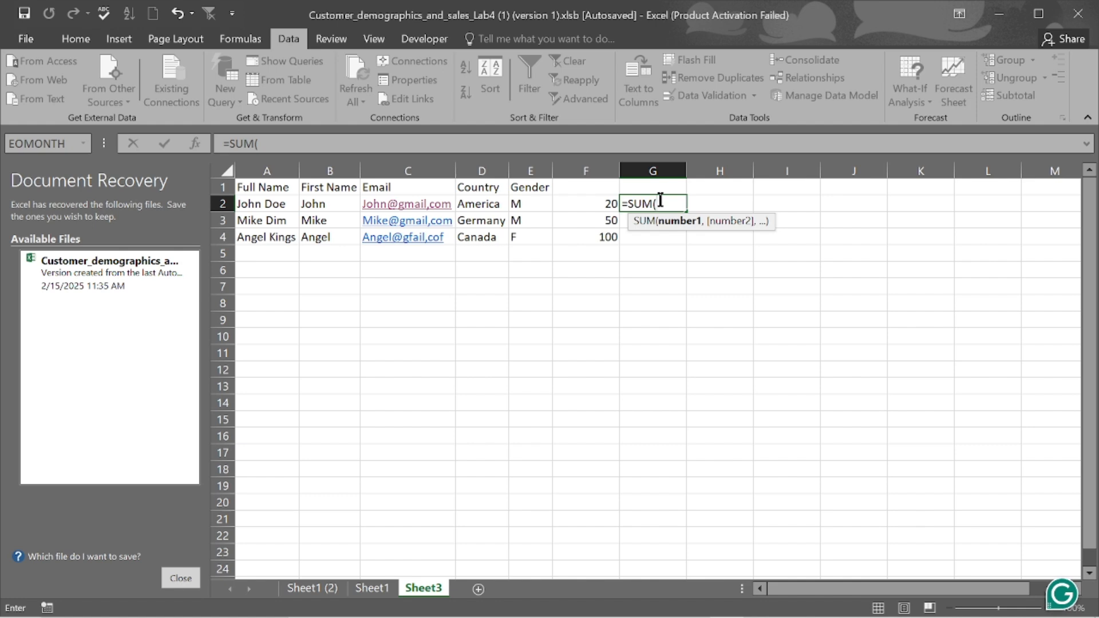
pyautogui.click(603, 204)
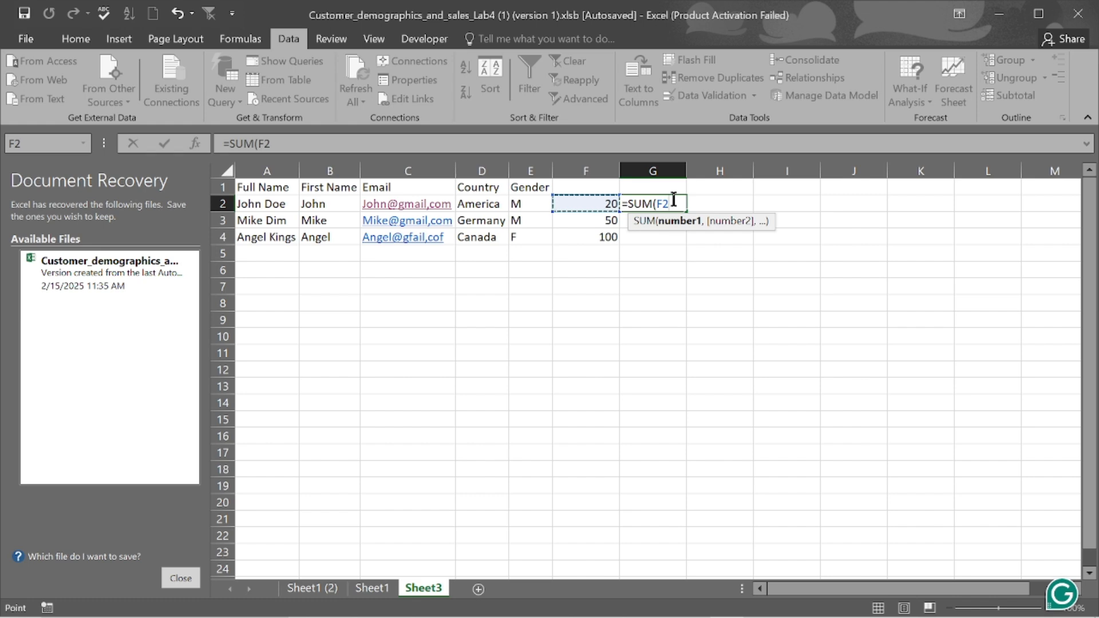
pyautogui.moveTo(594, 202); pyautogui.dragTo(594, 229)
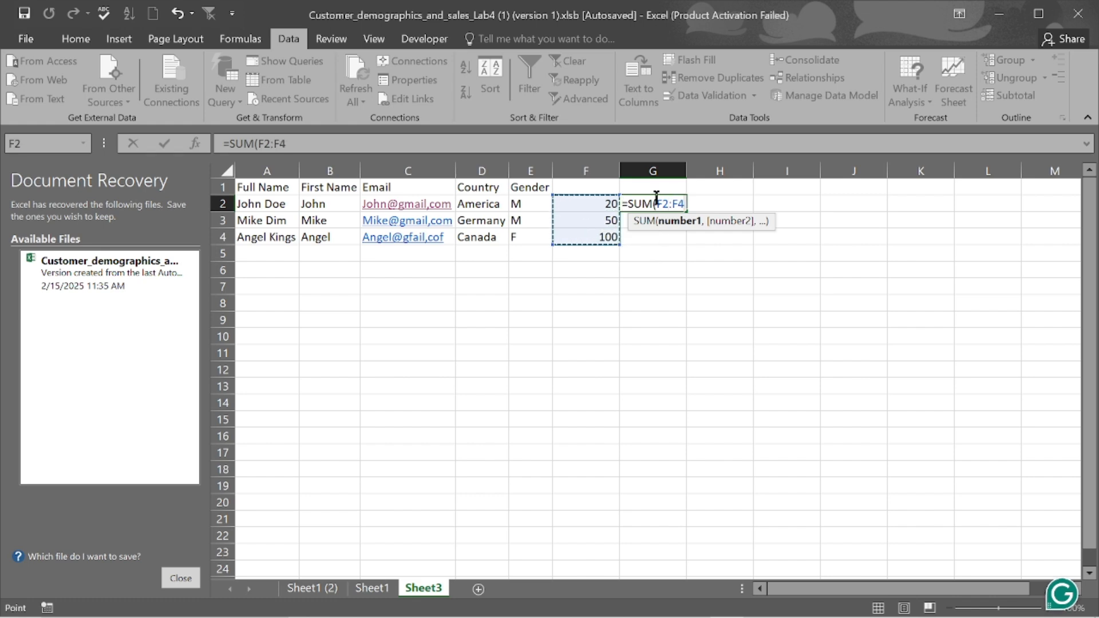
pyautogui.moveTo(656, 204); pyautogui.dragTo(684, 204)
pyautogui.press('F4')
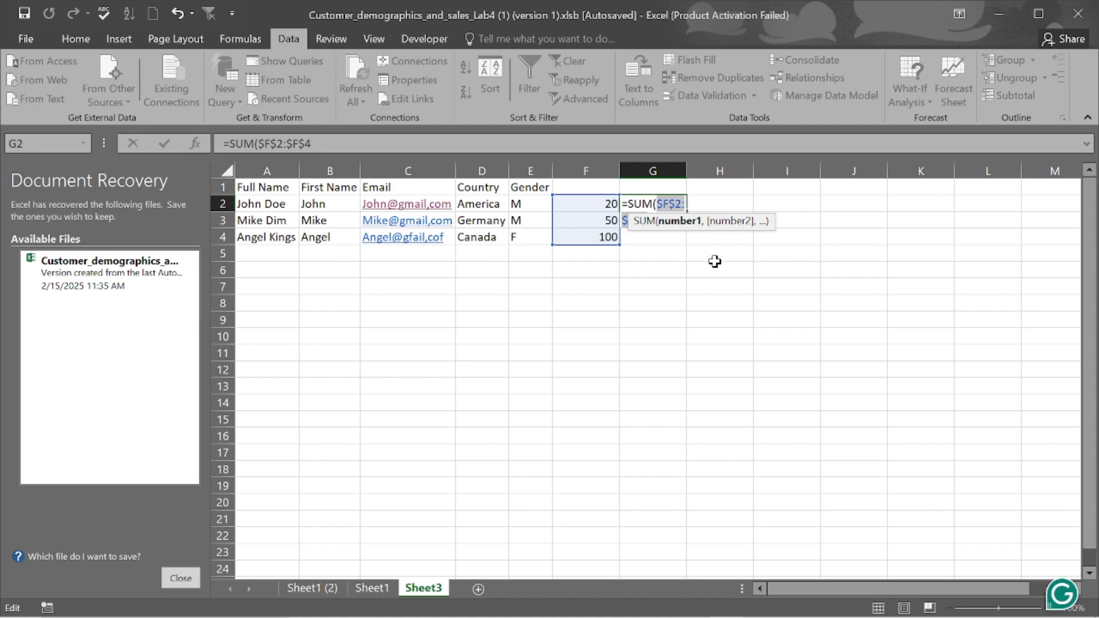
pyautogui.press('Escape')
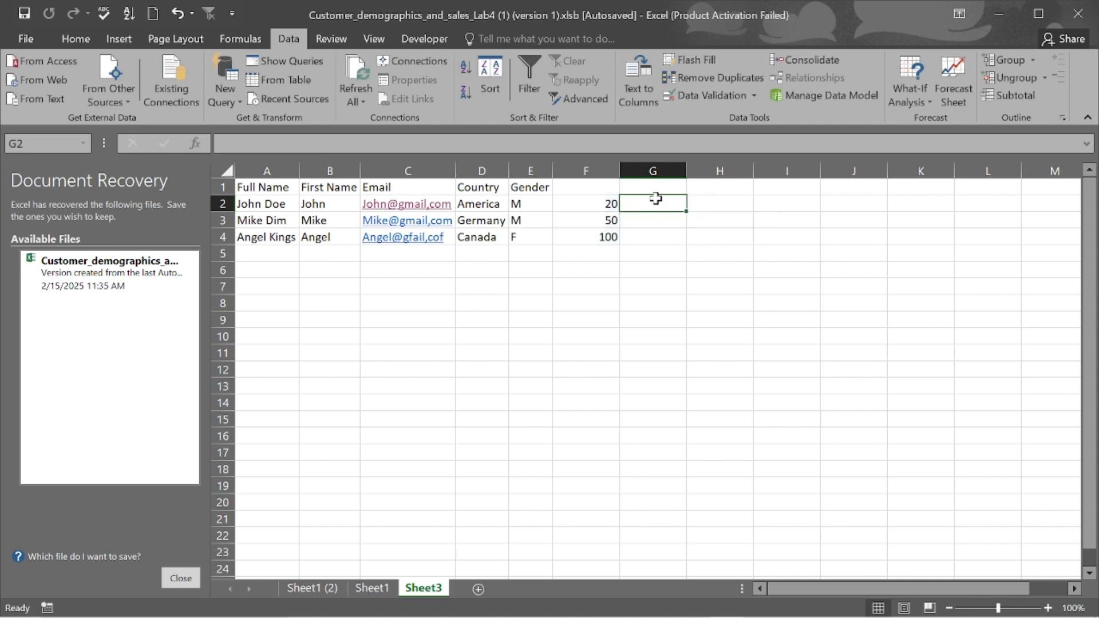
# - Build =F2+F3+F4 in G2, briefly trying and then removing an absolute $F$3 reference
pyautogui.write('=')
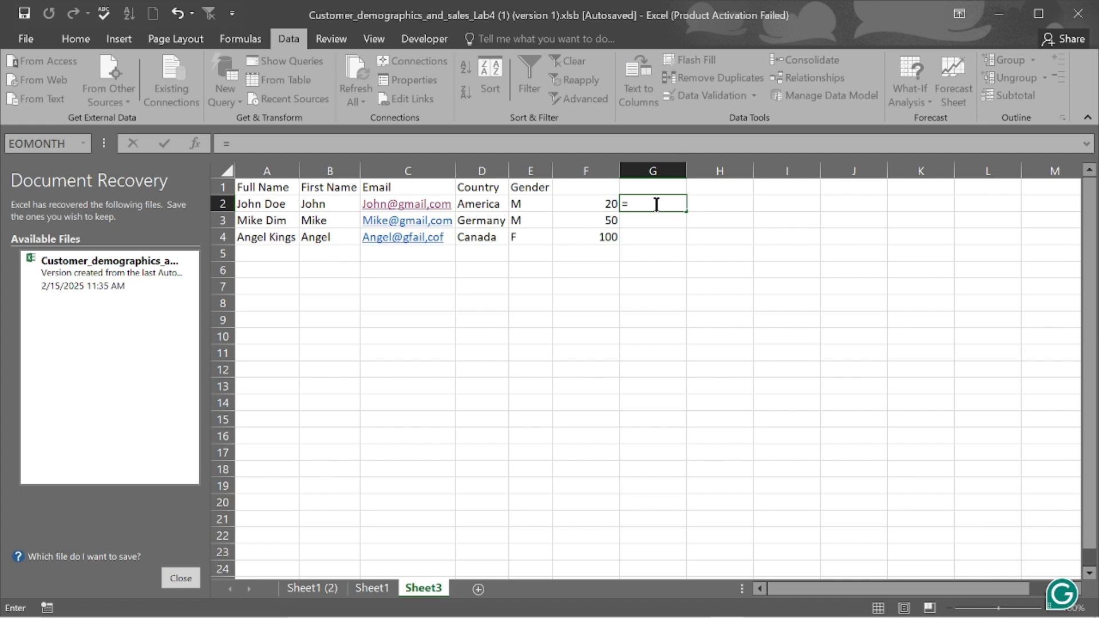
pyautogui.click(595, 203)
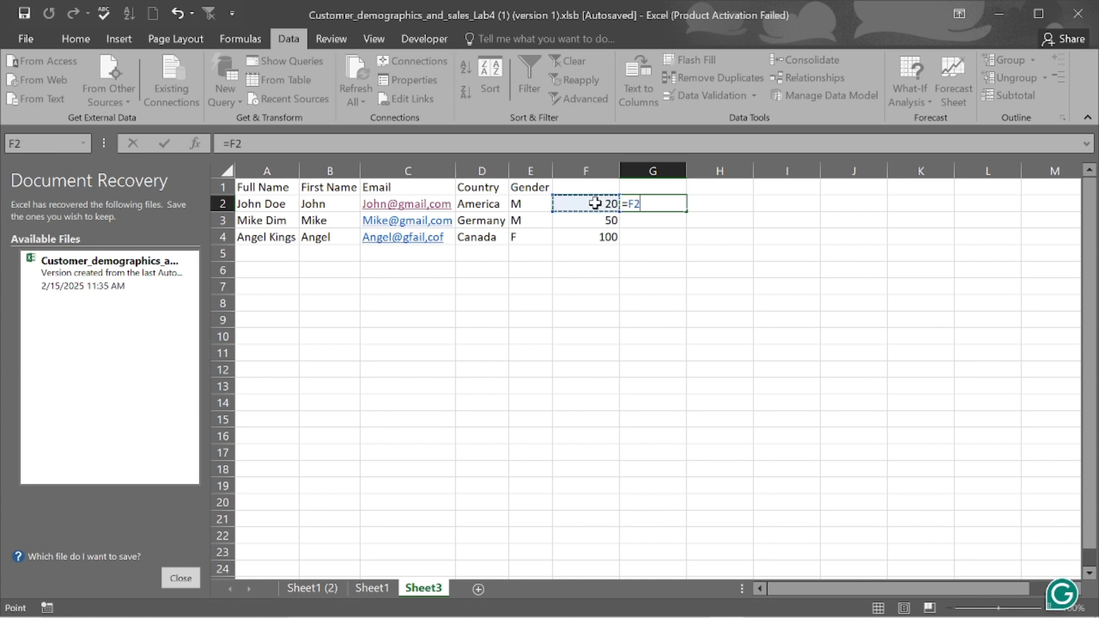
pyautogui.write('+')
pyautogui.click(608, 223)
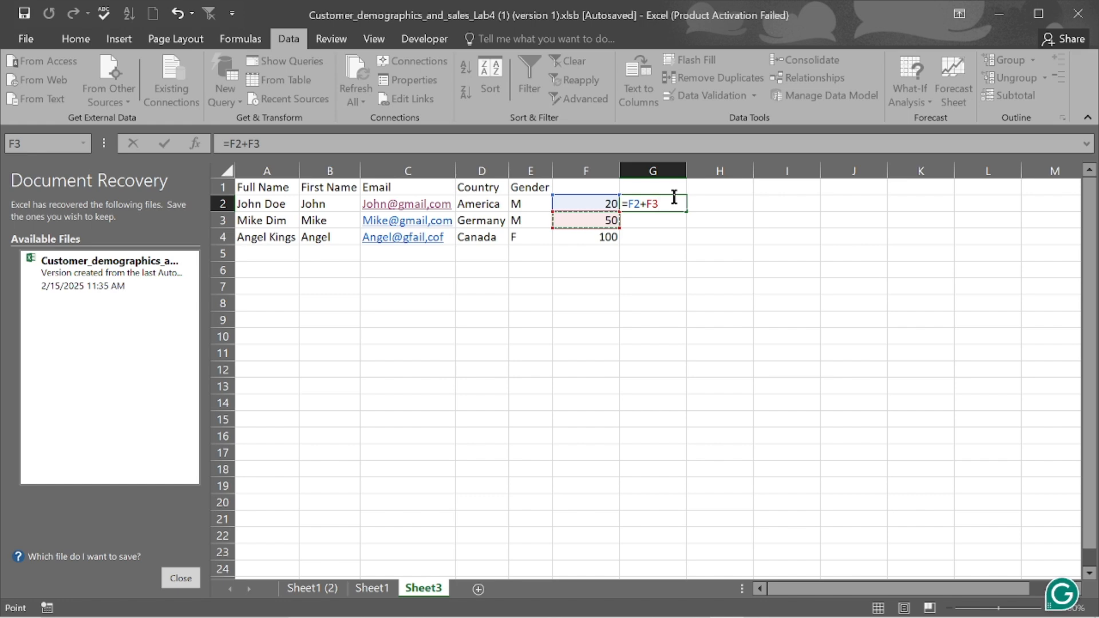
pyautogui.press('F4')
pyautogui.press('BackSpace')
pyautogui.press('BackSpace')
pyautogui.press('BackSpace')
pyautogui.press('BackSpace')
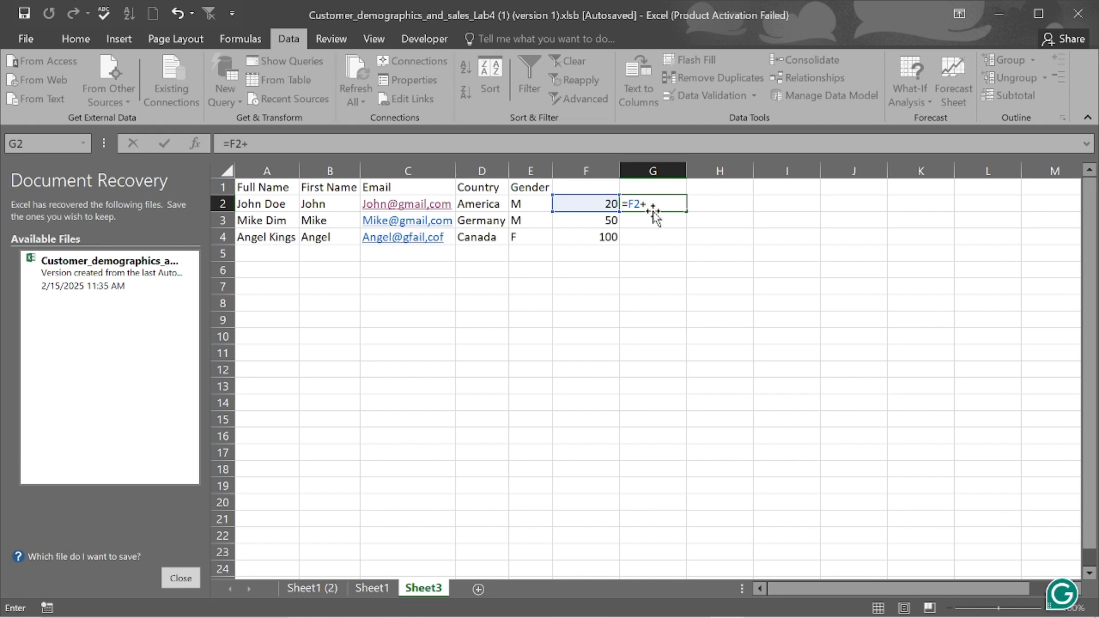
pyautogui.click(608, 221)
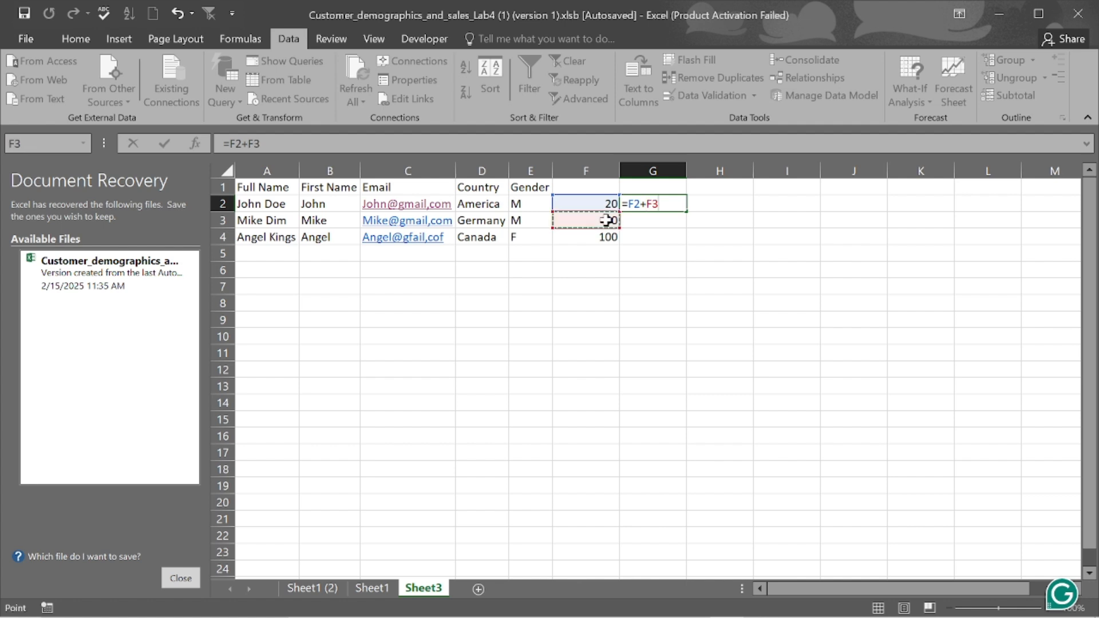
pyautogui.write('+')
pyautogui.click(609, 237)
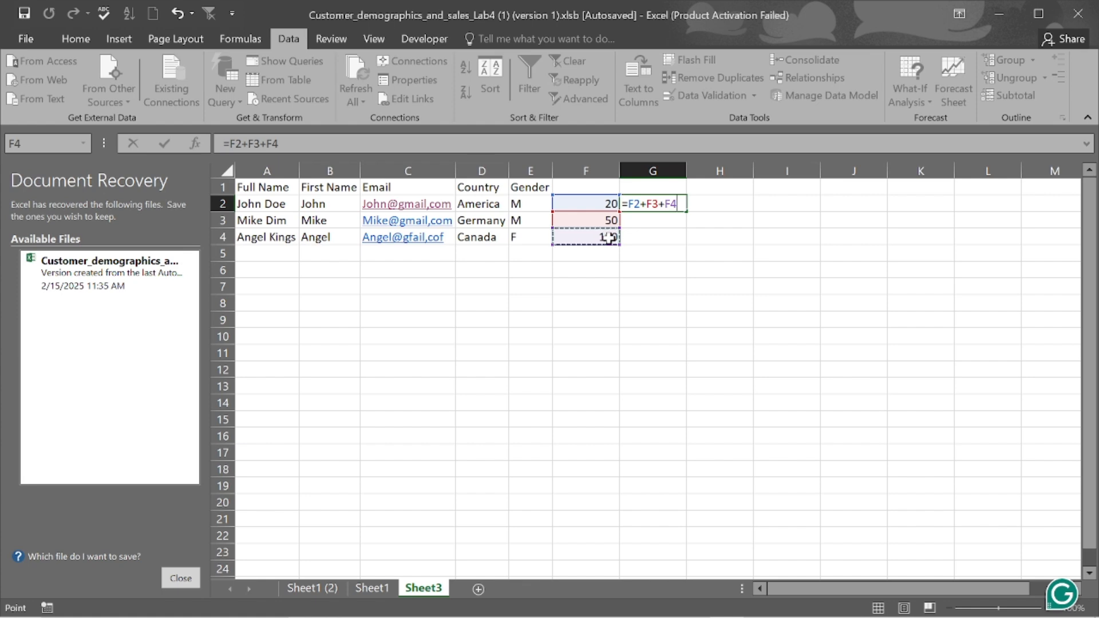
# - Show the Formulas ribbon and browse the Logical and Text function lists
pyautogui.click(240, 38)
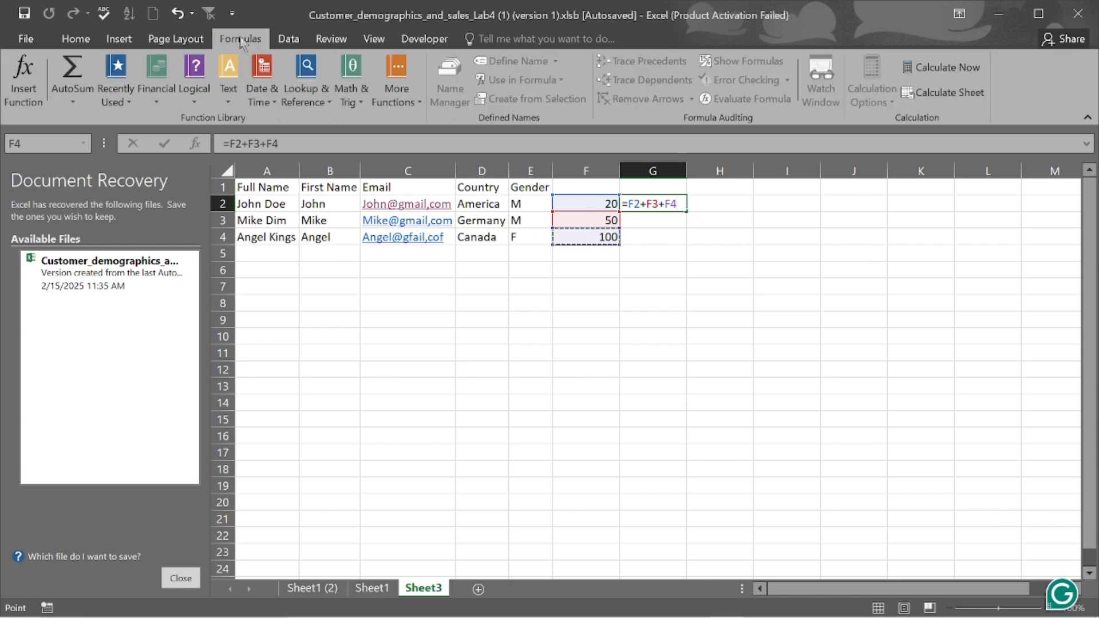
pyautogui.click(195, 103)
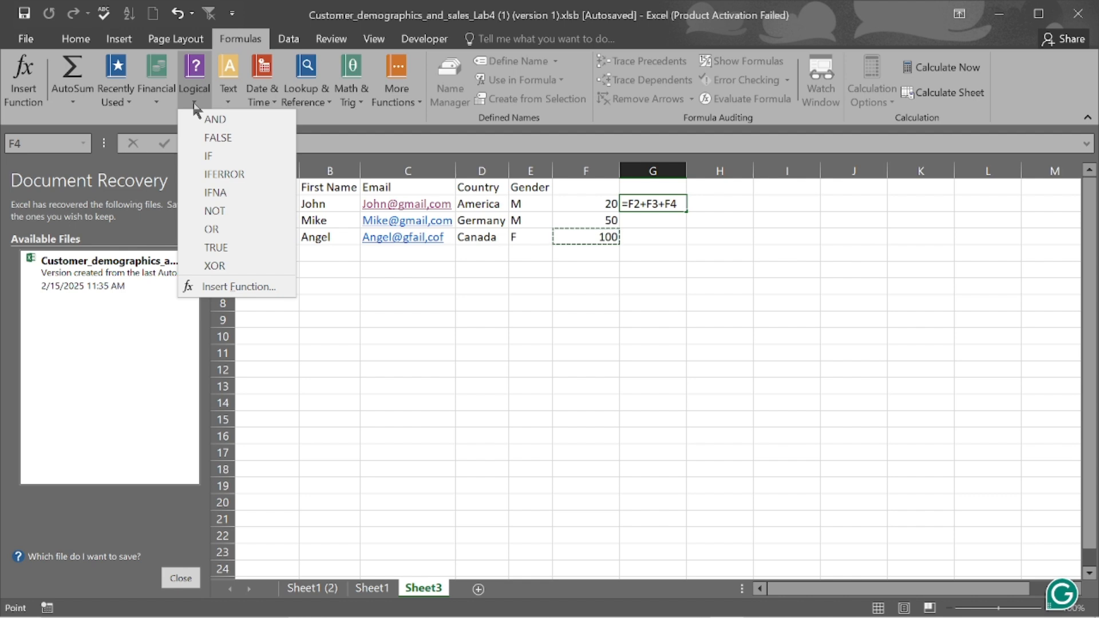
pyautogui.click(194, 105)
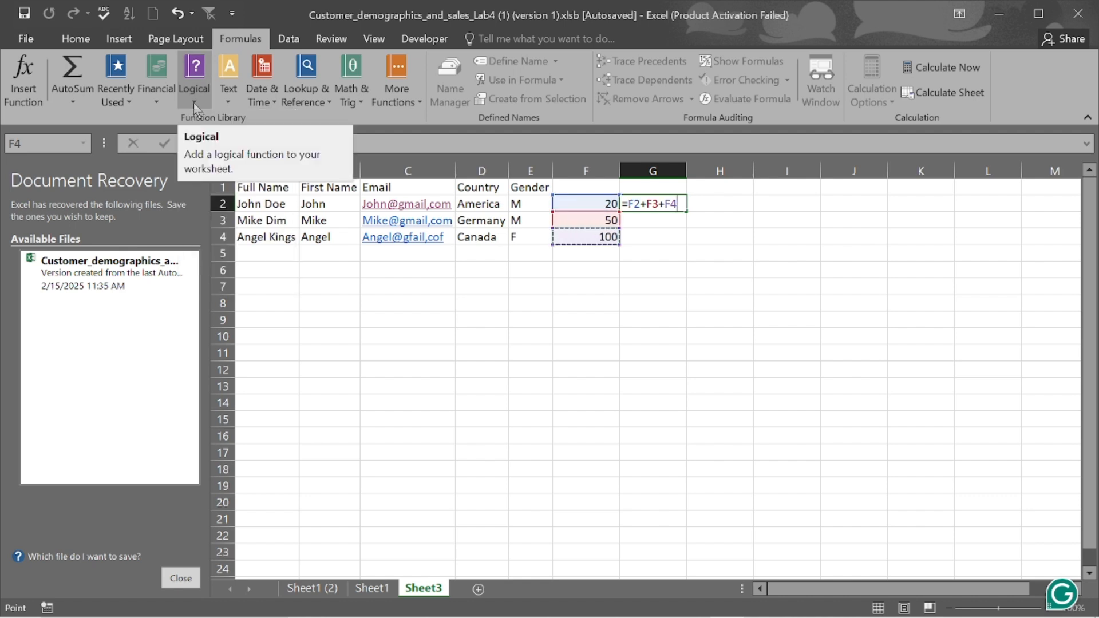
pyautogui.click(229, 106)
pyautogui.click(230, 106)
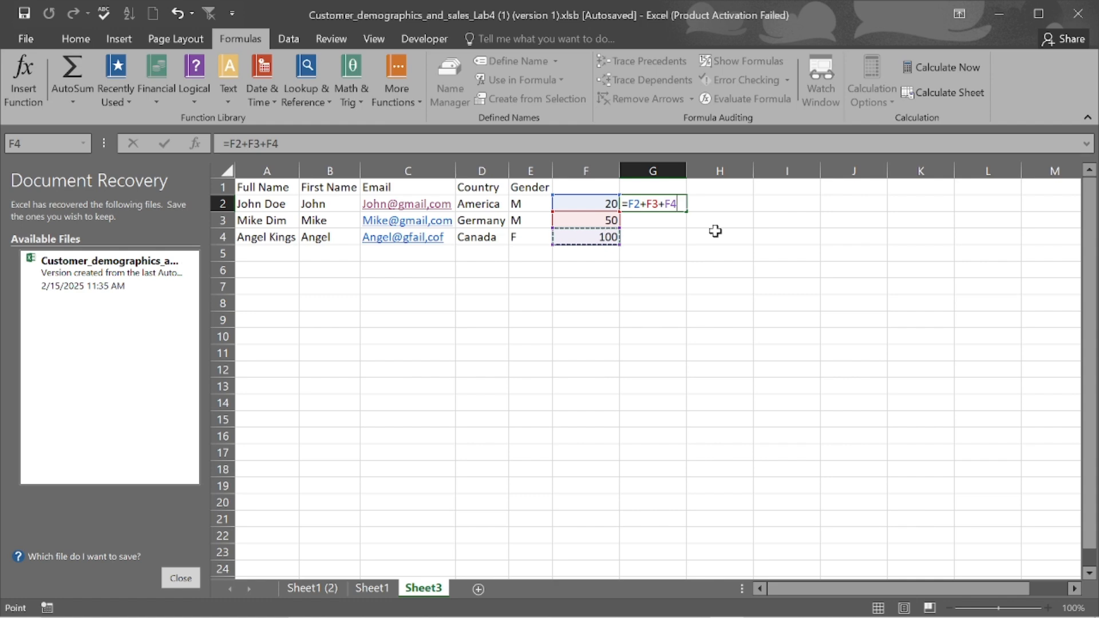
pyautogui.write('+$F$4')
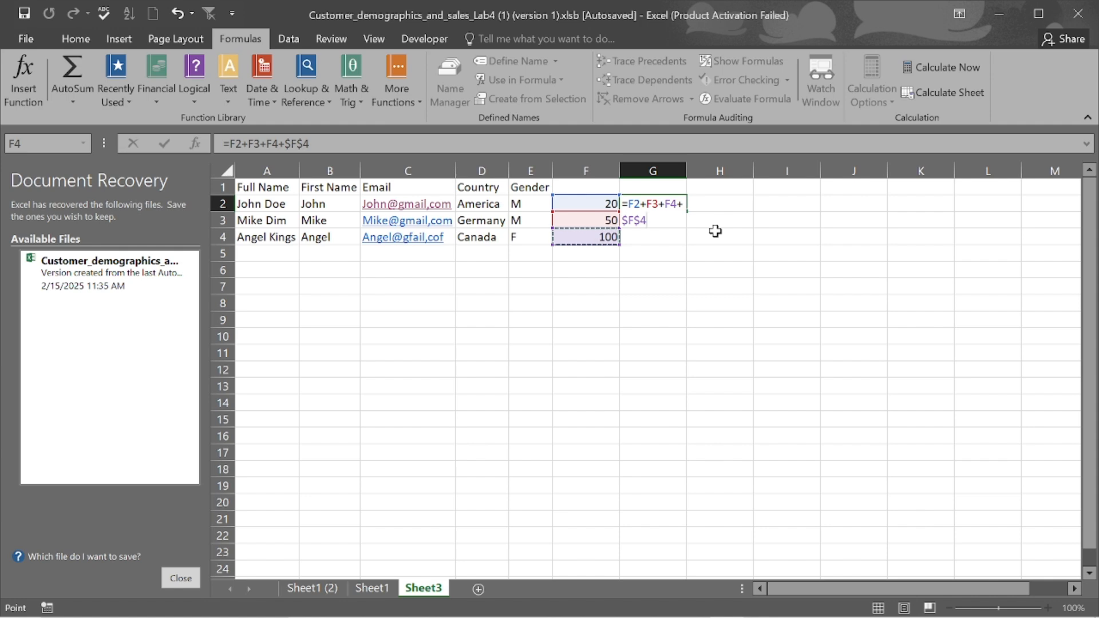
pyautogui.press('BackSpace')
pyautogui.press('BackSpace')
pyautogui.press('BackSpace')
pyautogui.press('BackSpace')
pyautogui.press('BackSpace')
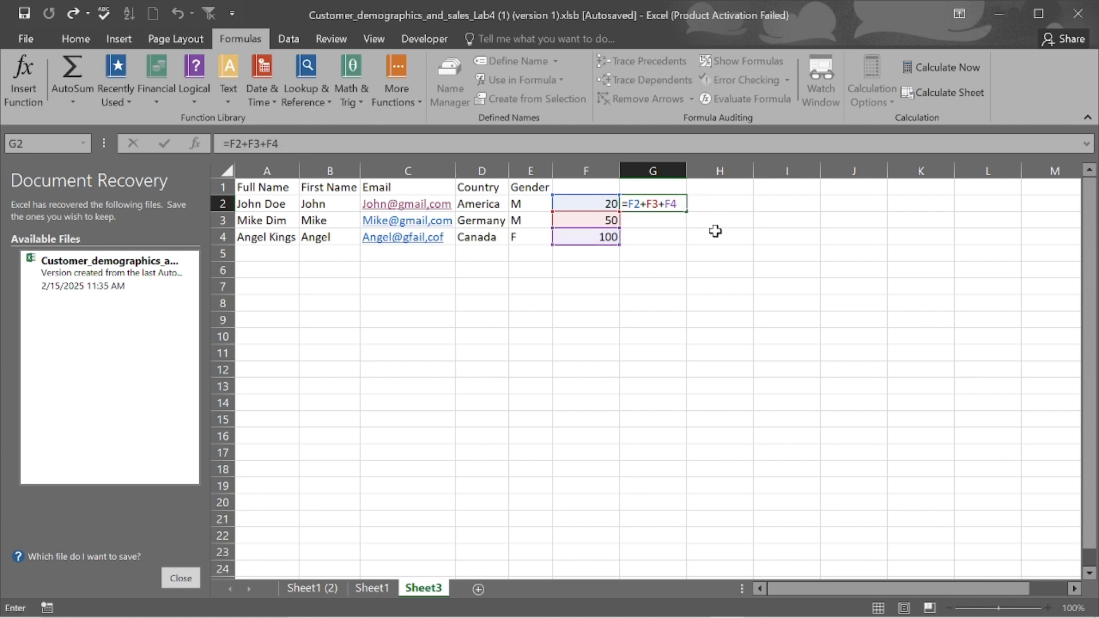
pyautogui.click(681, 207)
pyautogui.click(640, 203)
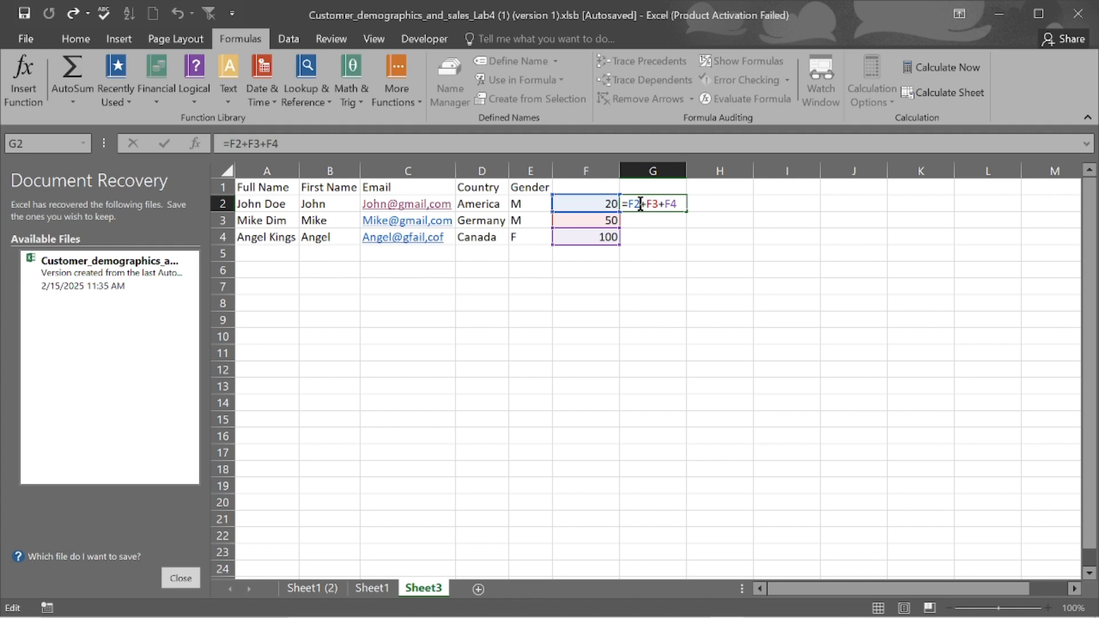
pyautogui.press('F4')
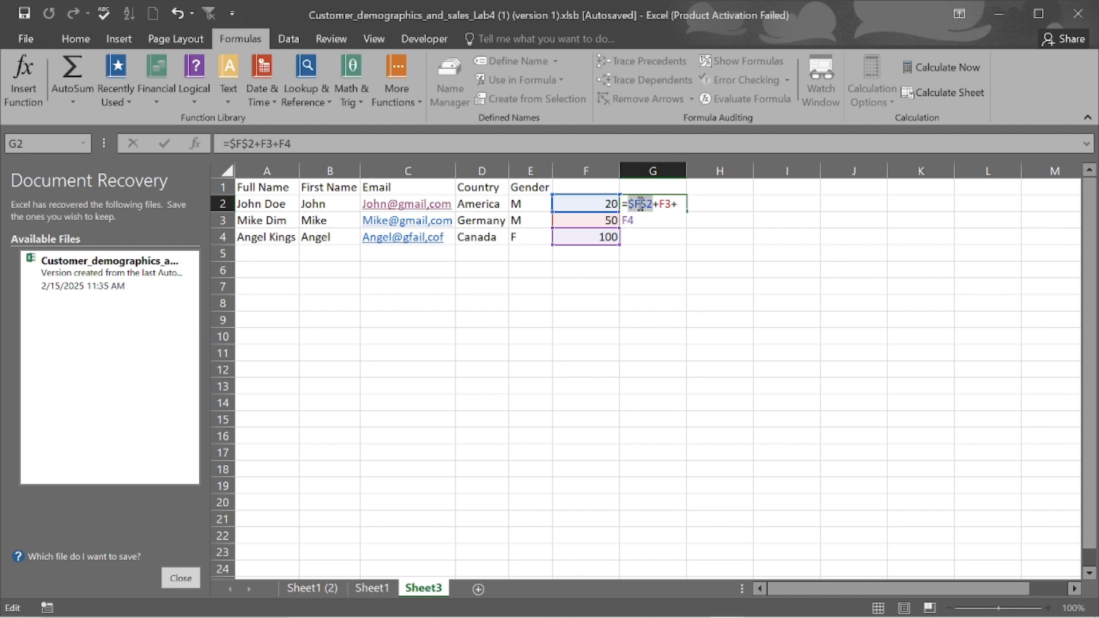
pyautogui.press('Return')
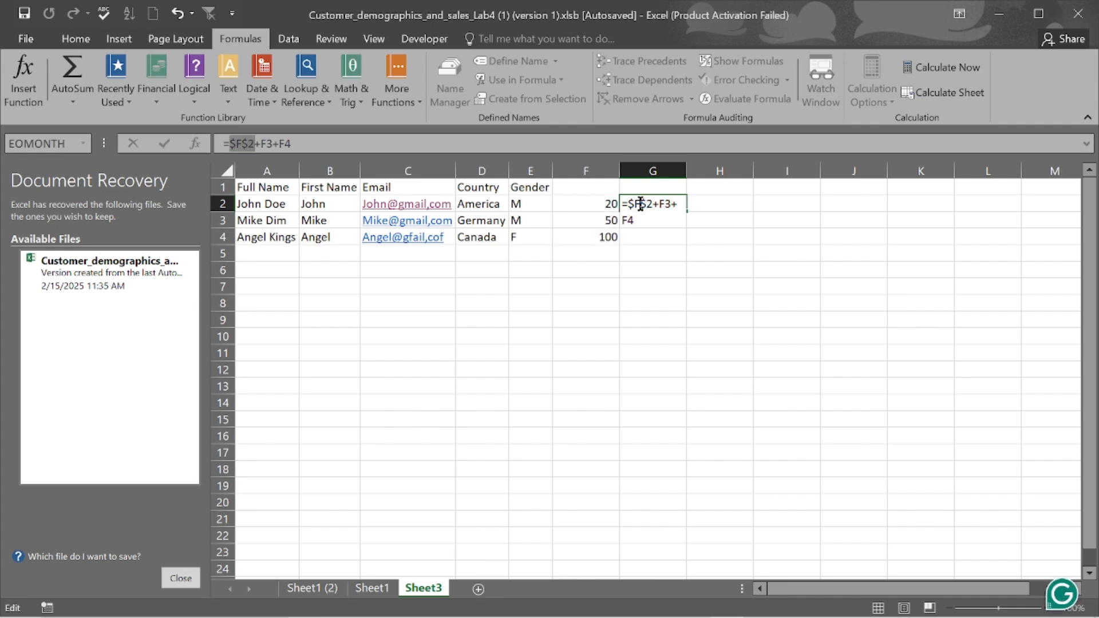
pyautogui.hotkey('ctrl', 'z')
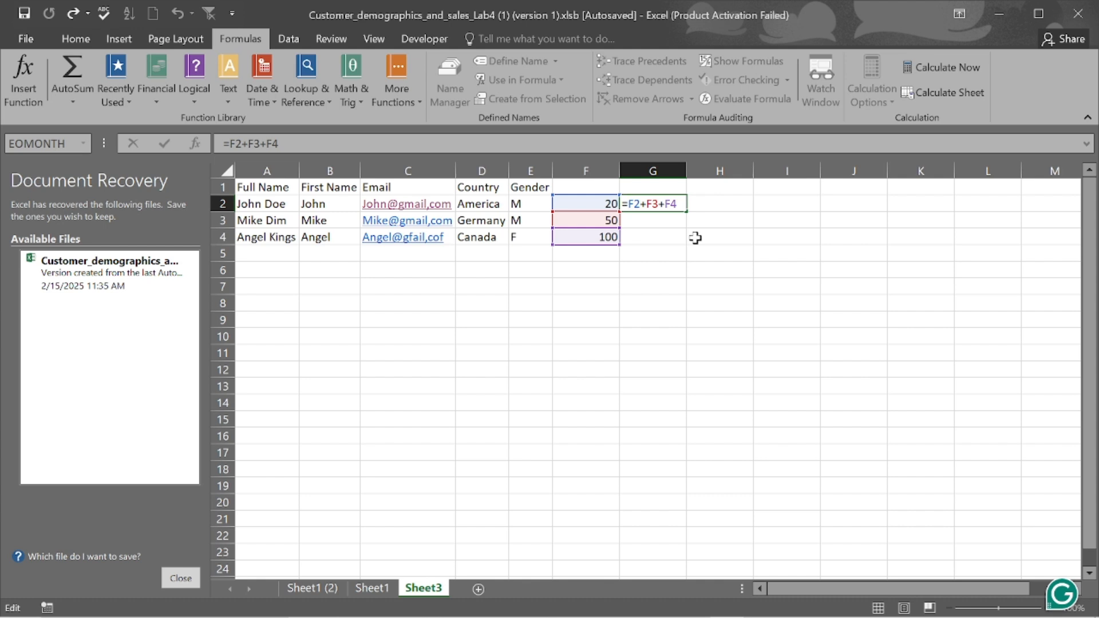
pyautogui.press('F4')
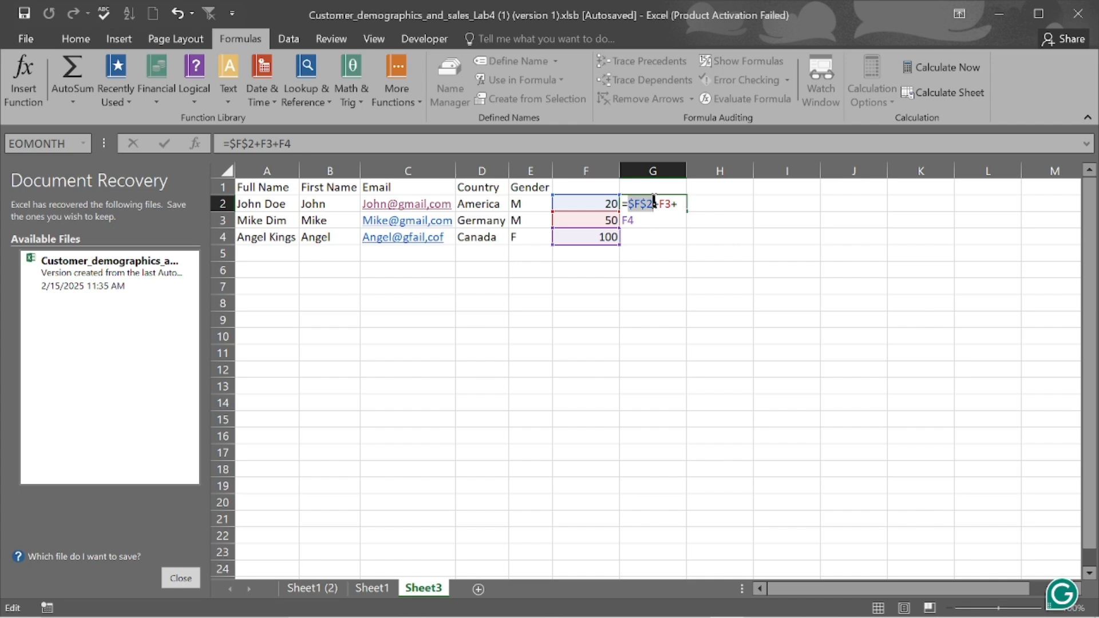
pyautogui.press('F4')
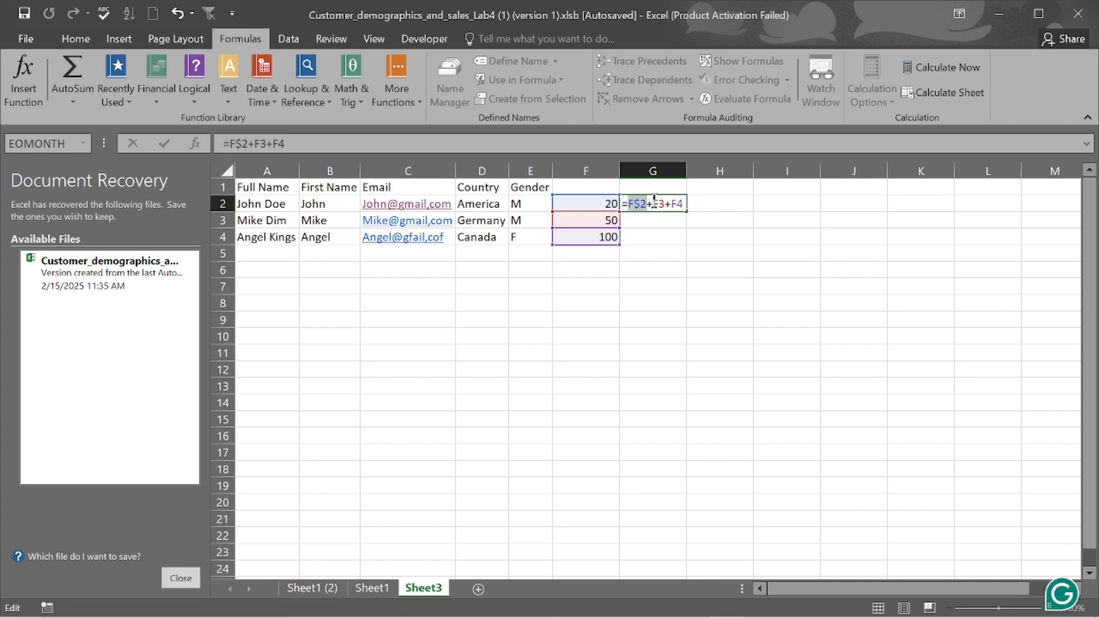
pyautogui.press('F4')
pyautogui.press('F4')
pyautogui.press('F4')
pyautogui.press('F4')
pyautogui.press('F4')
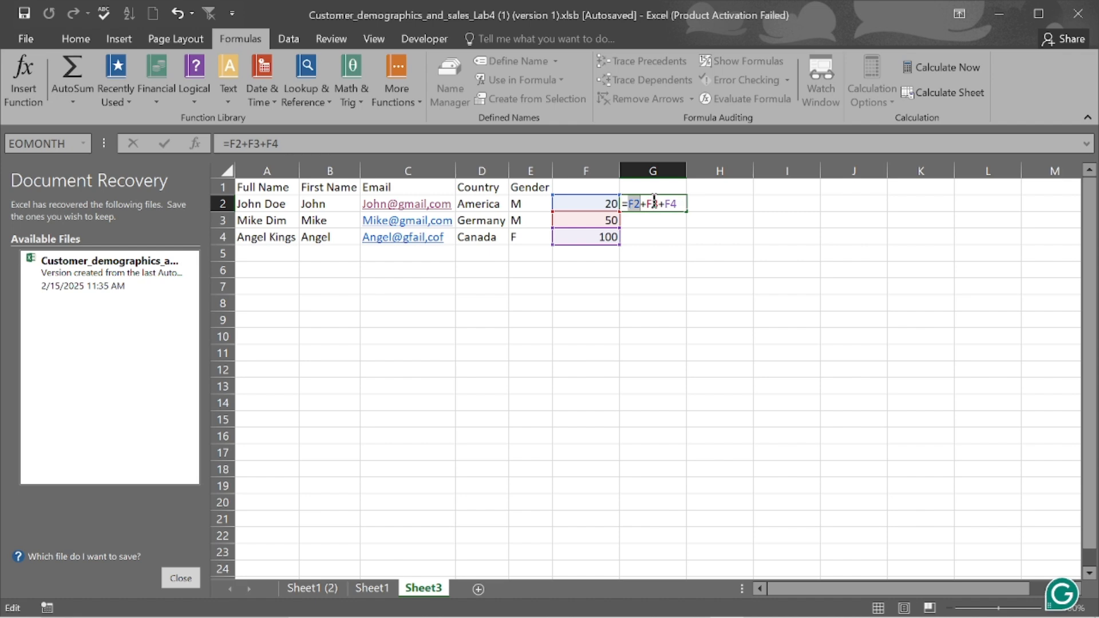
pyautogui.press('F4')
# - Cancel the unfinished =F2+F3+F4 formula, leaving G2 empty
pyautogui.press('Escape')
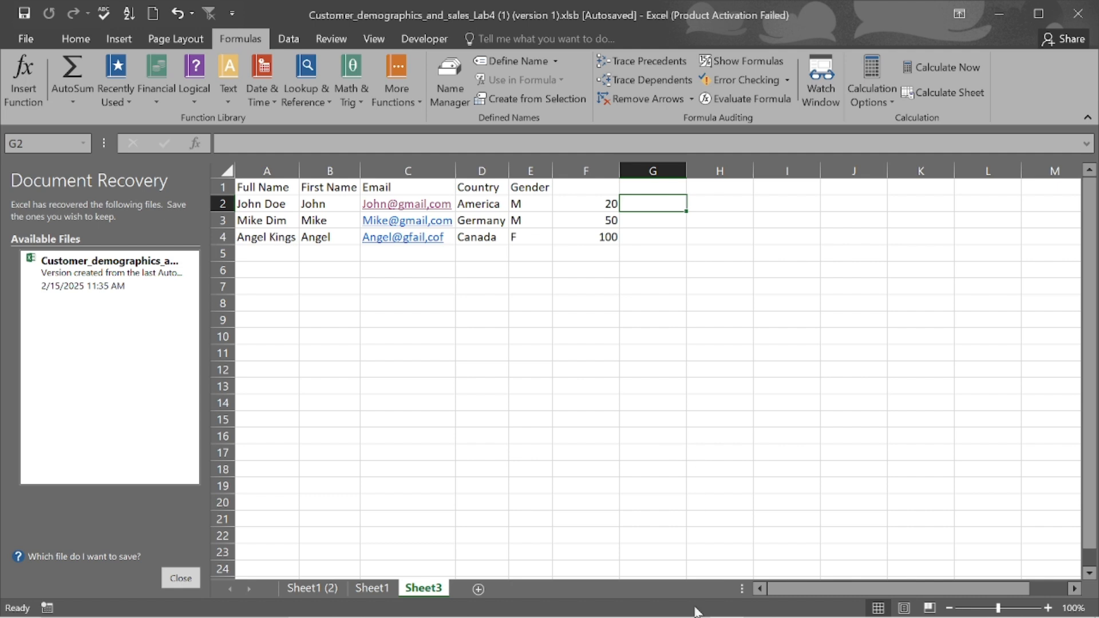
pyautogui.moveTo(696, 617)
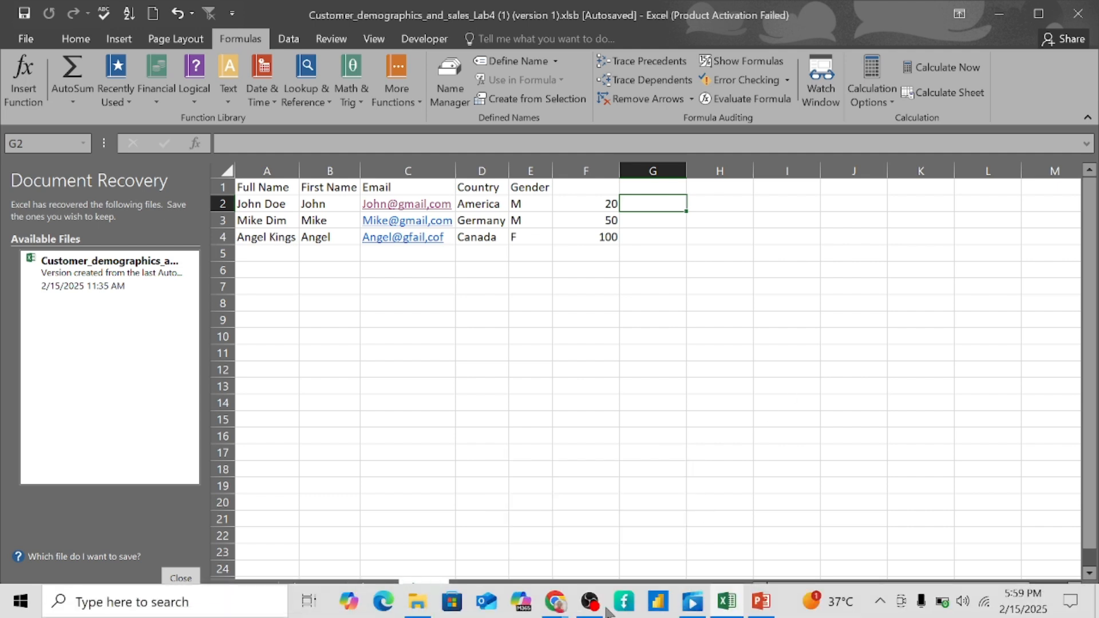
pyautogui.click(644, 572)
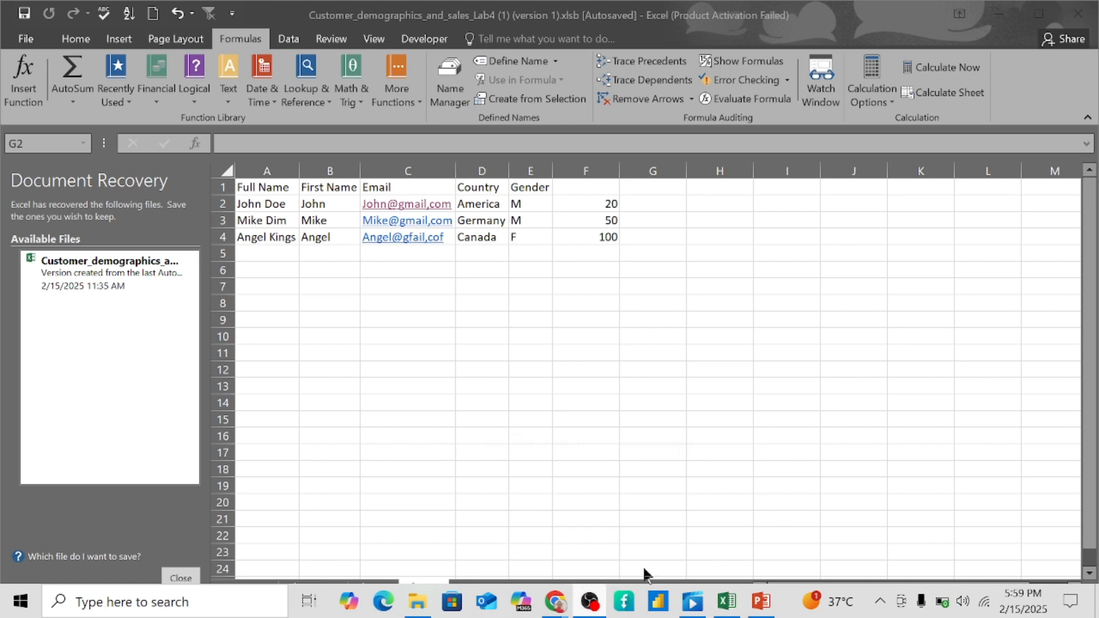